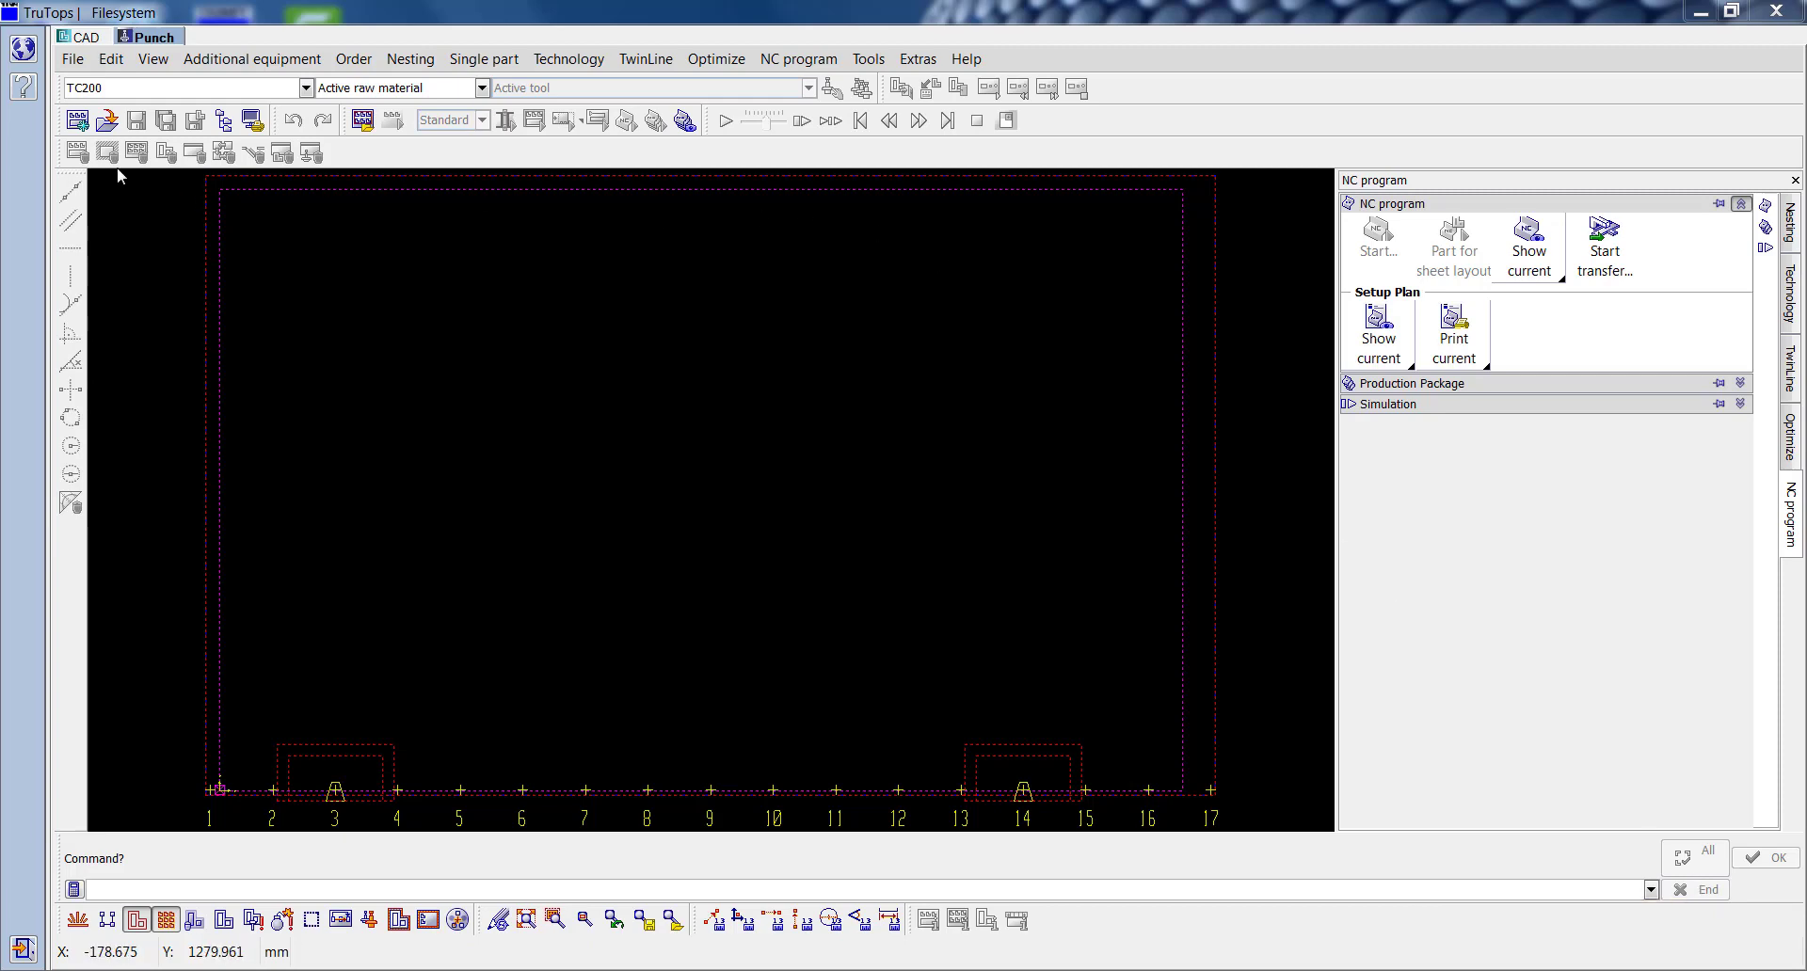
Step: Browse to the J T9-T9999 parts folder with GMT part files listed
{"action": "left_click", "coordinate": [108, 122]}
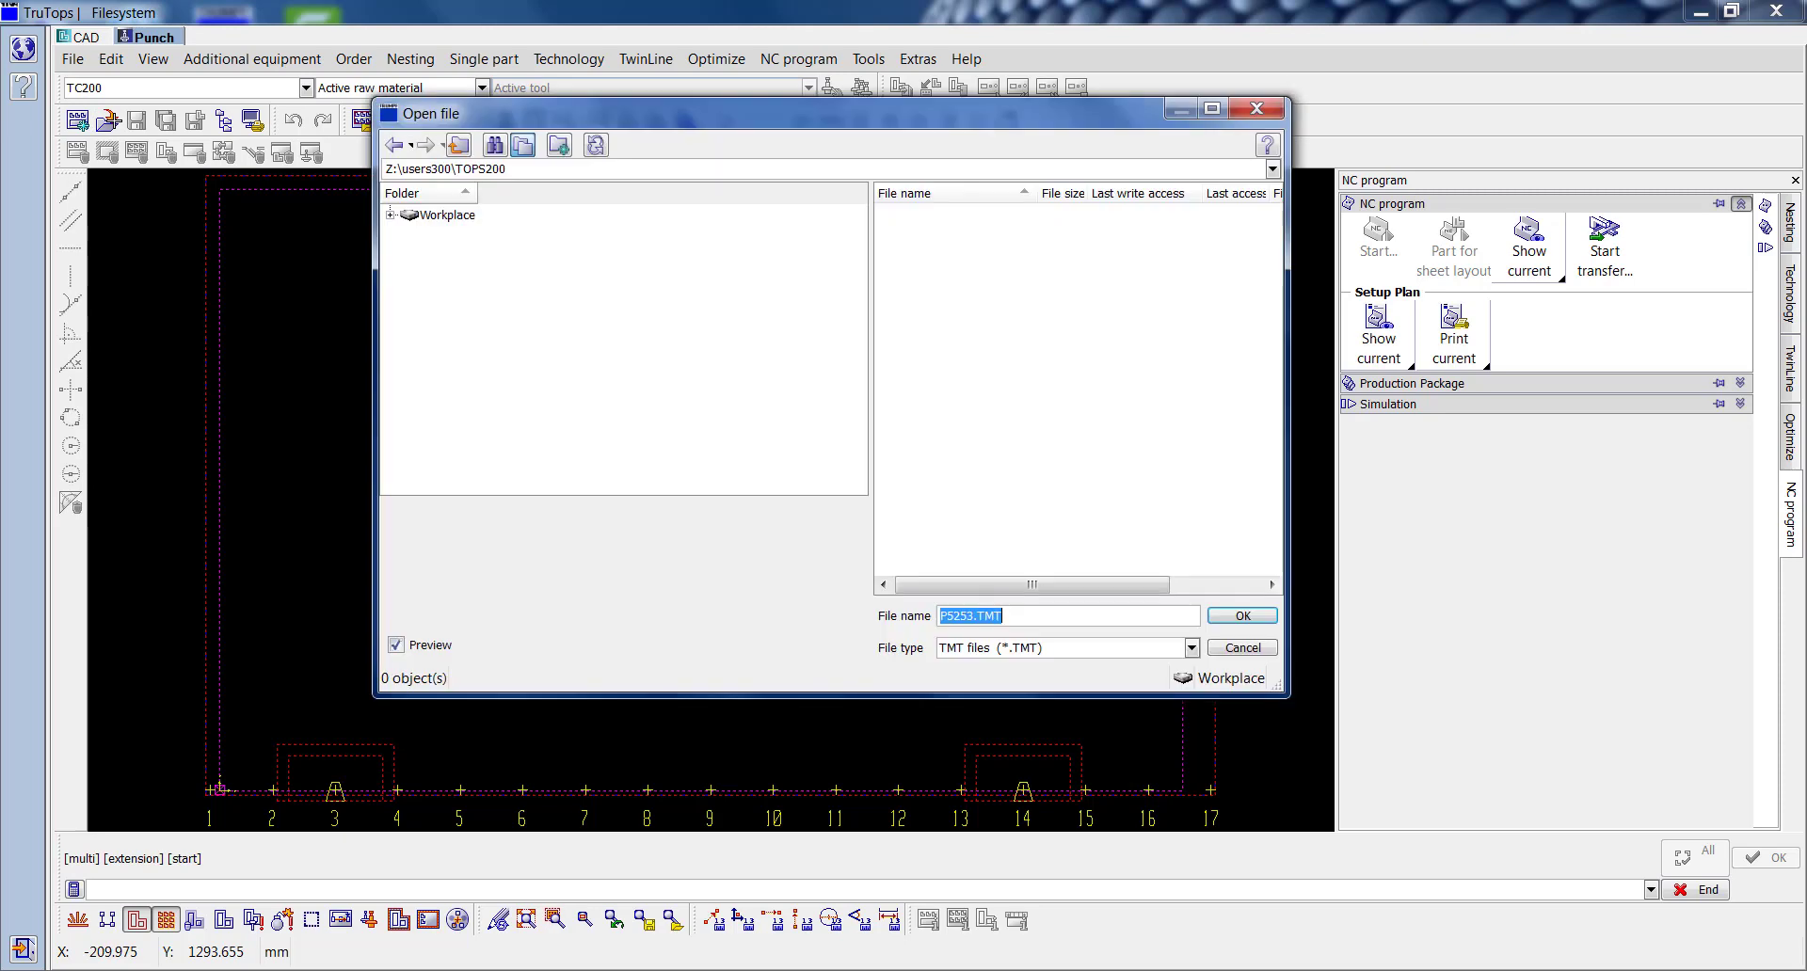
{"action": "left_click", "coordinate": [1051, 649]}
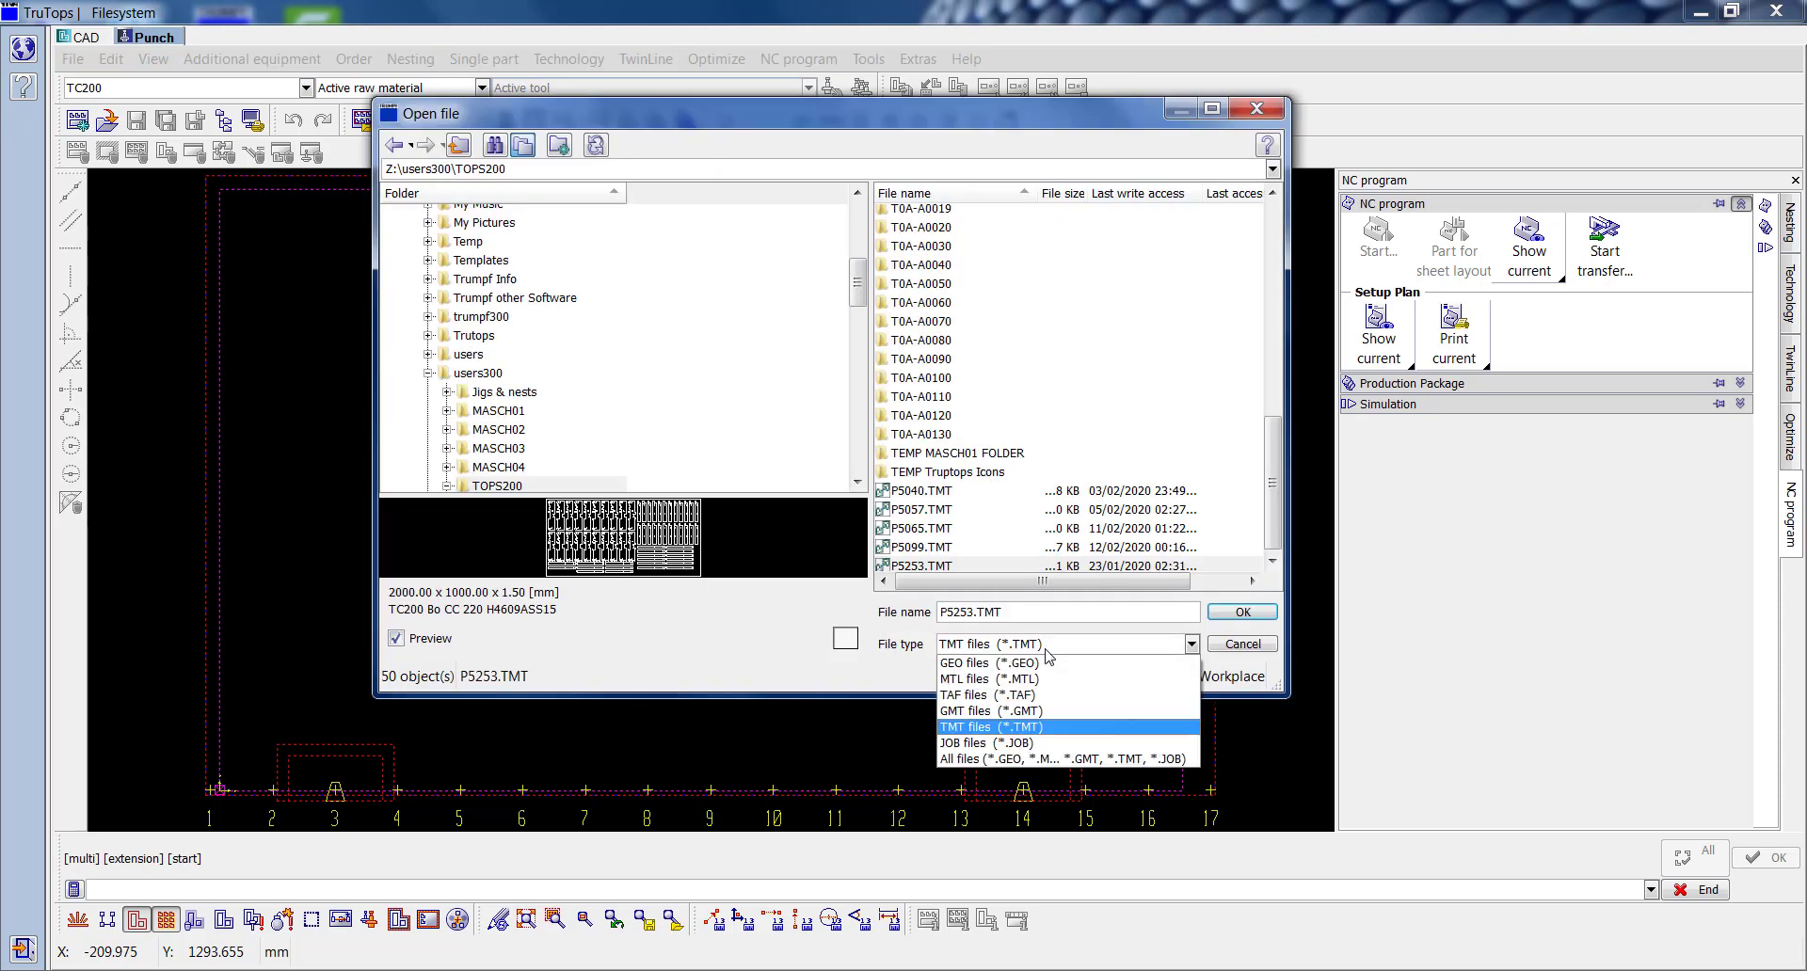
{"action": "left_click", "coordinate": [1049, 713]}
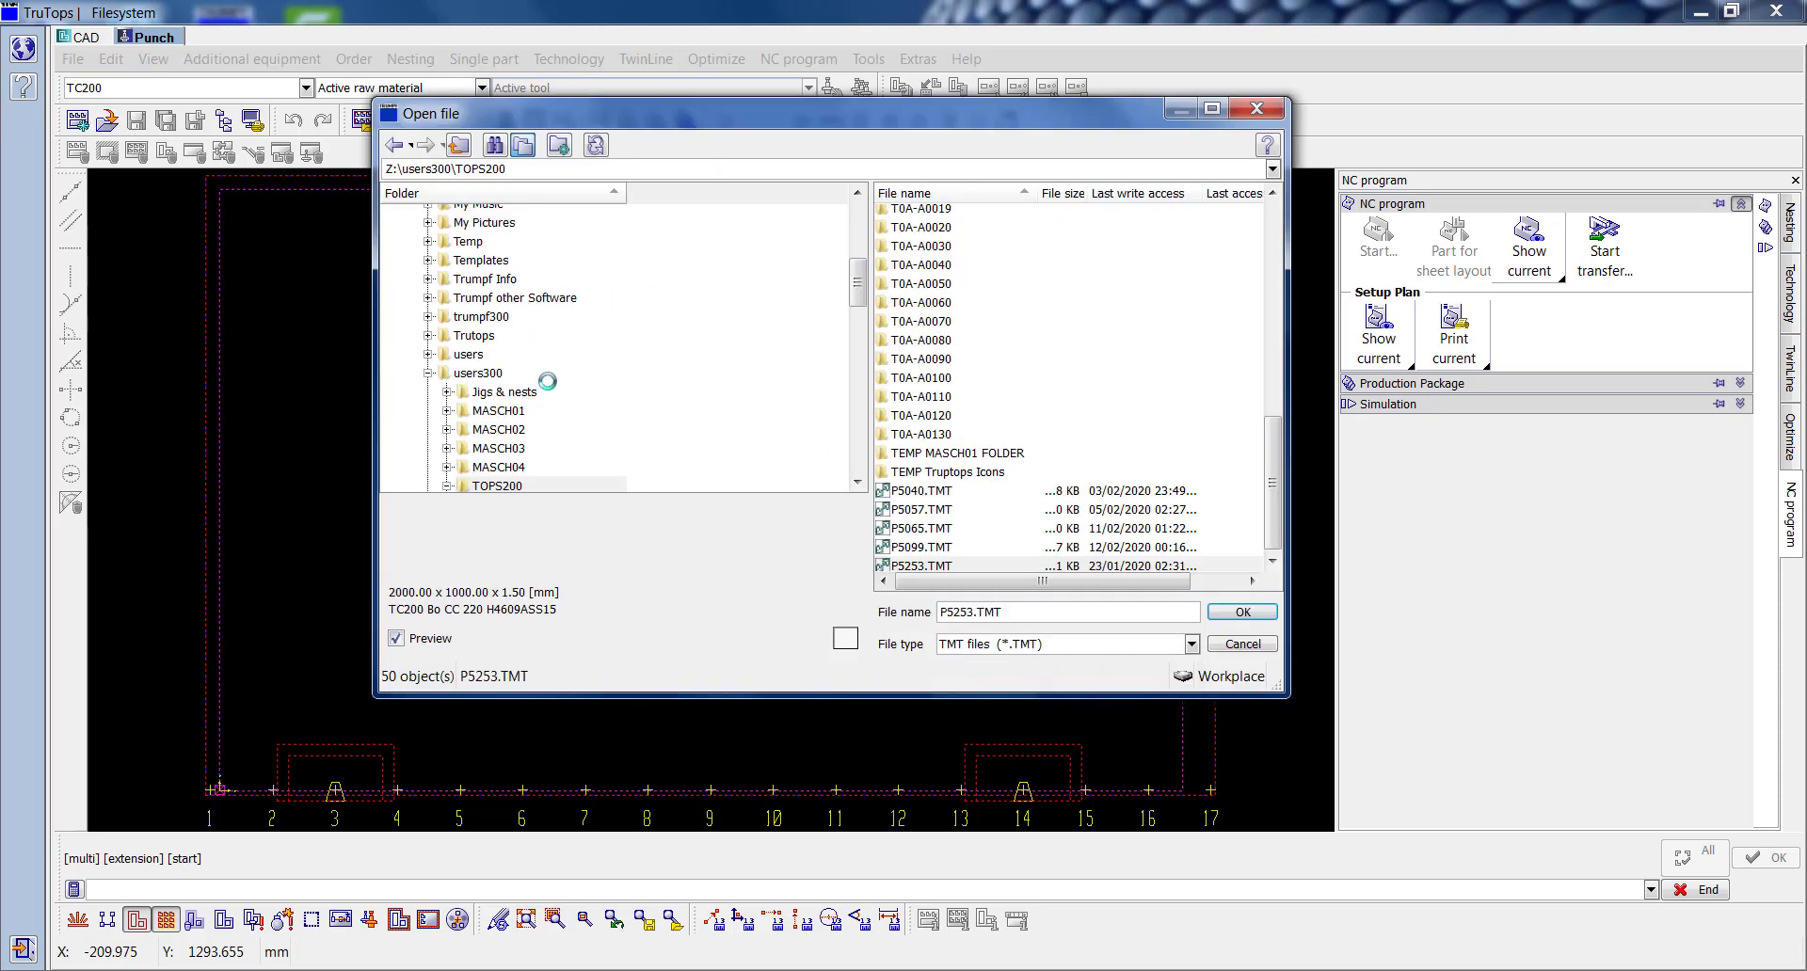
{"action": "scroll", "coordinate": [541, 386], "scroll_direction": "down", "scroll_amount": 10}
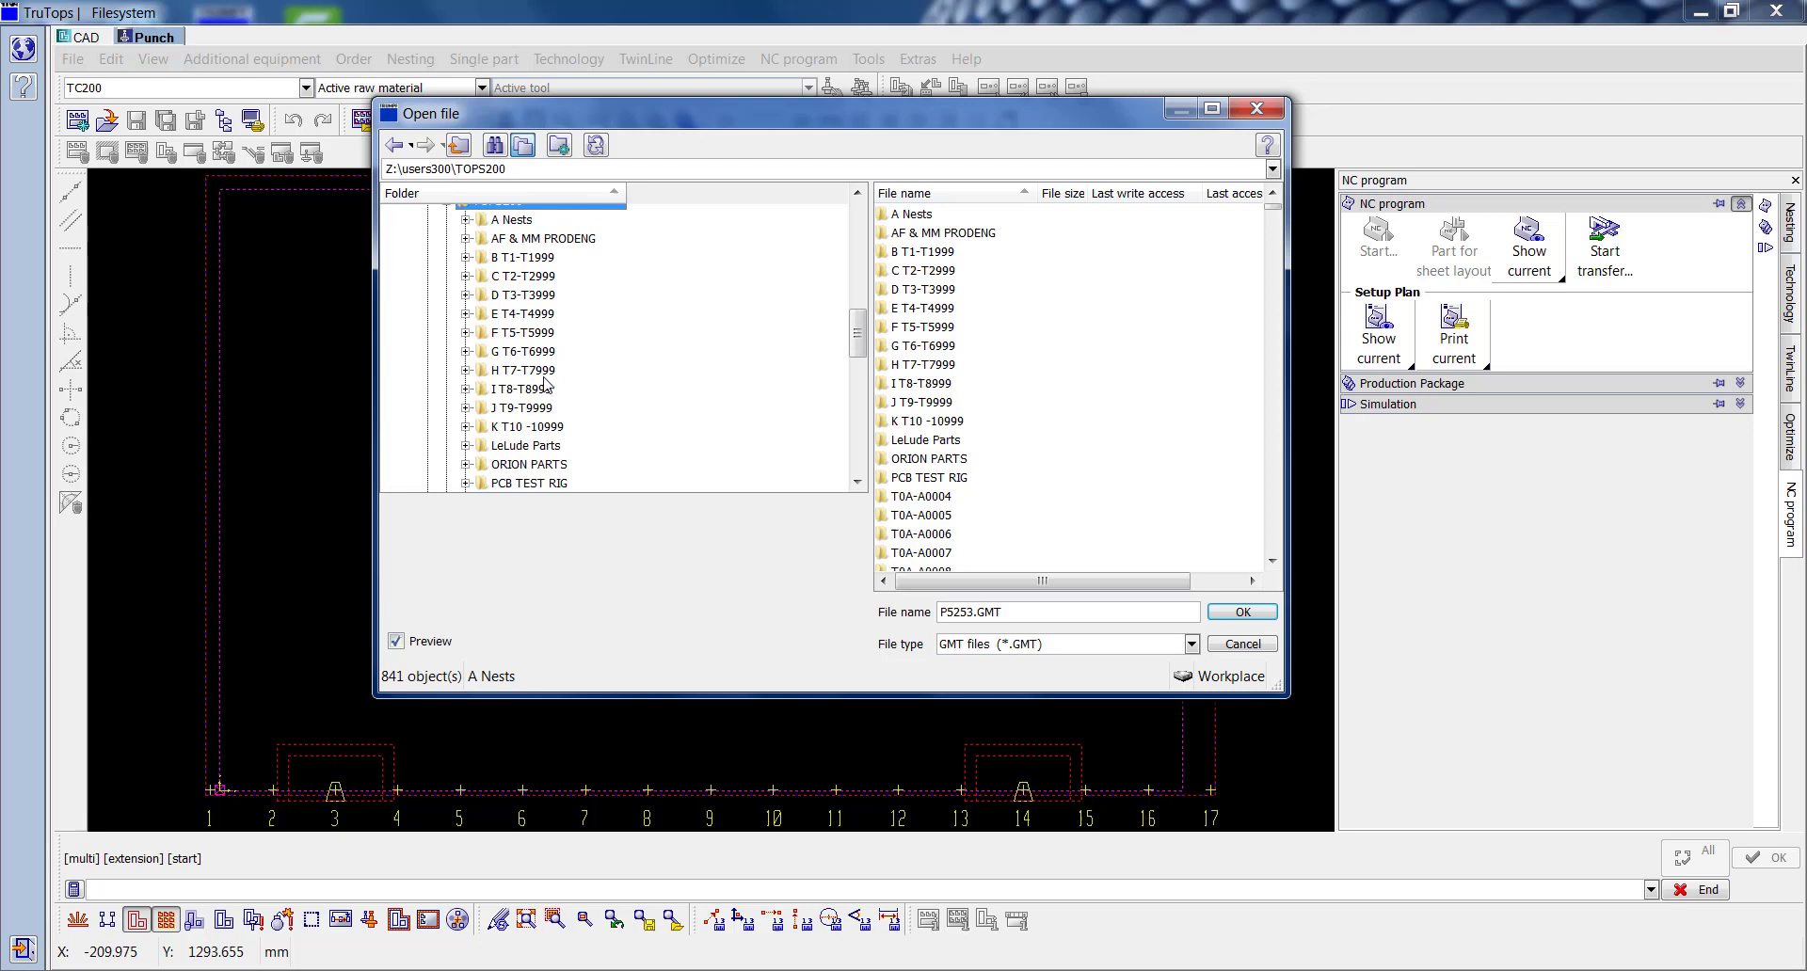
{"action": "left_click", "coordinate": [586, 402]}
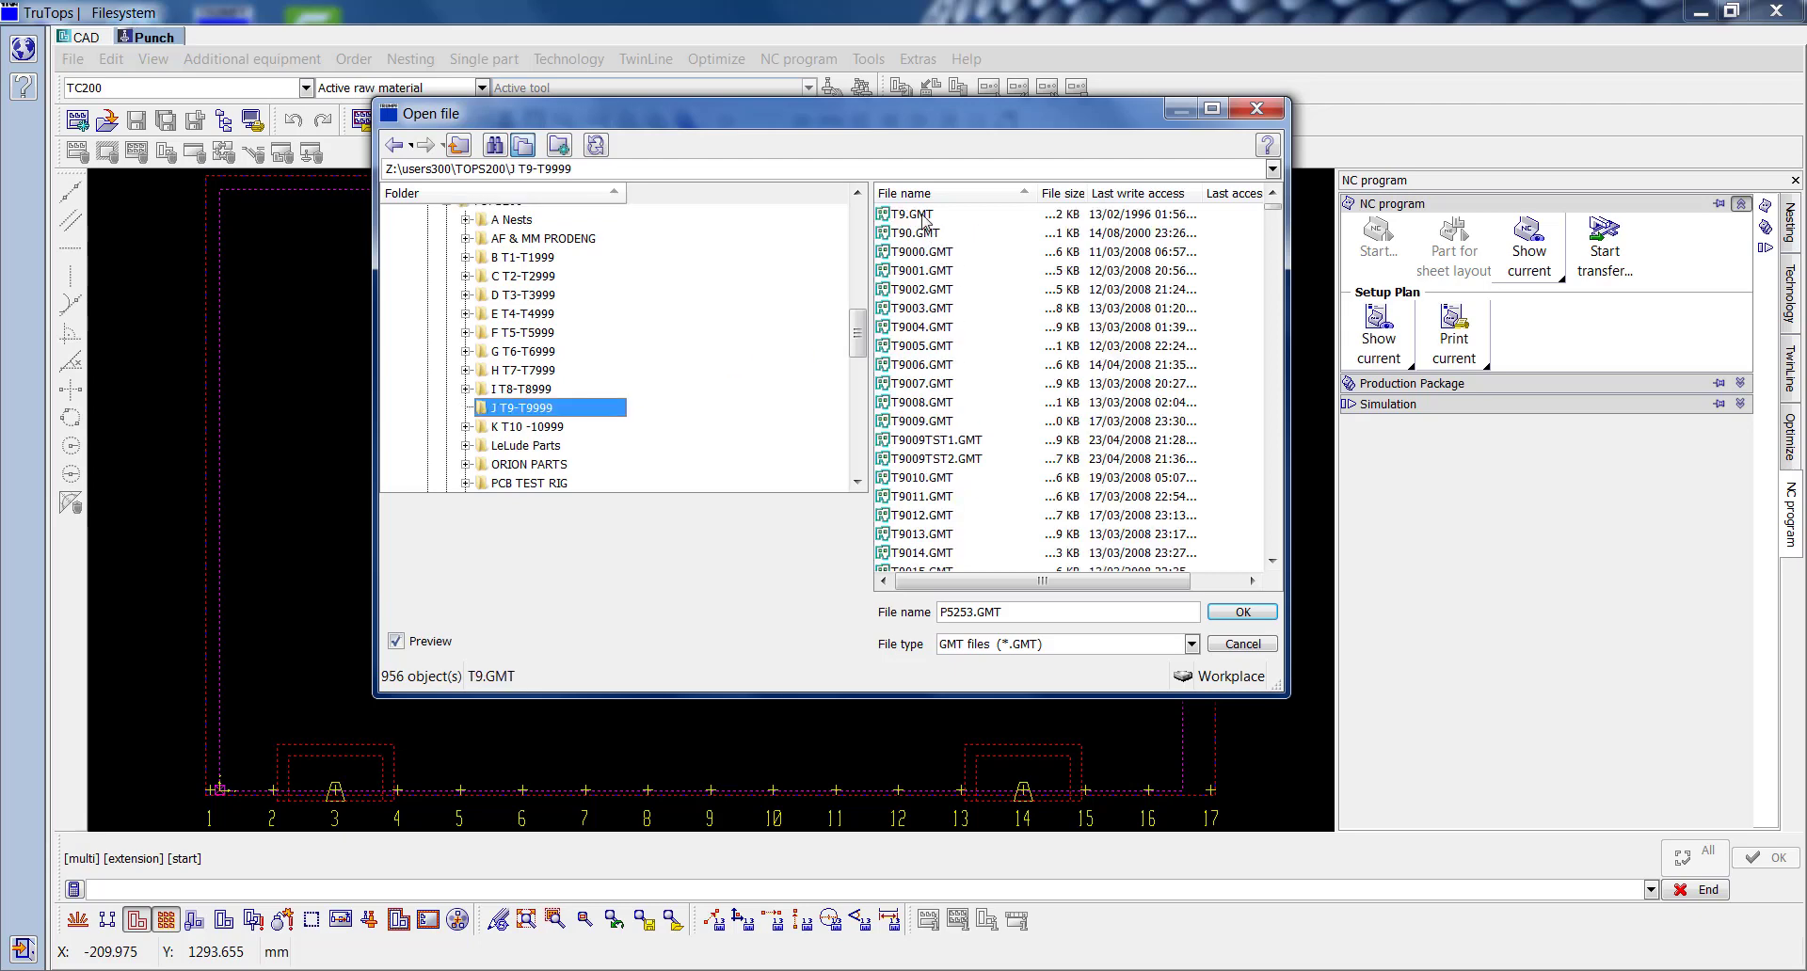
Step: Open part T9741, accept the 2000×1000×1.5 mm sheet data and dismiss the tool message
{"action": "left_click", "coordinate": [948, 612]}
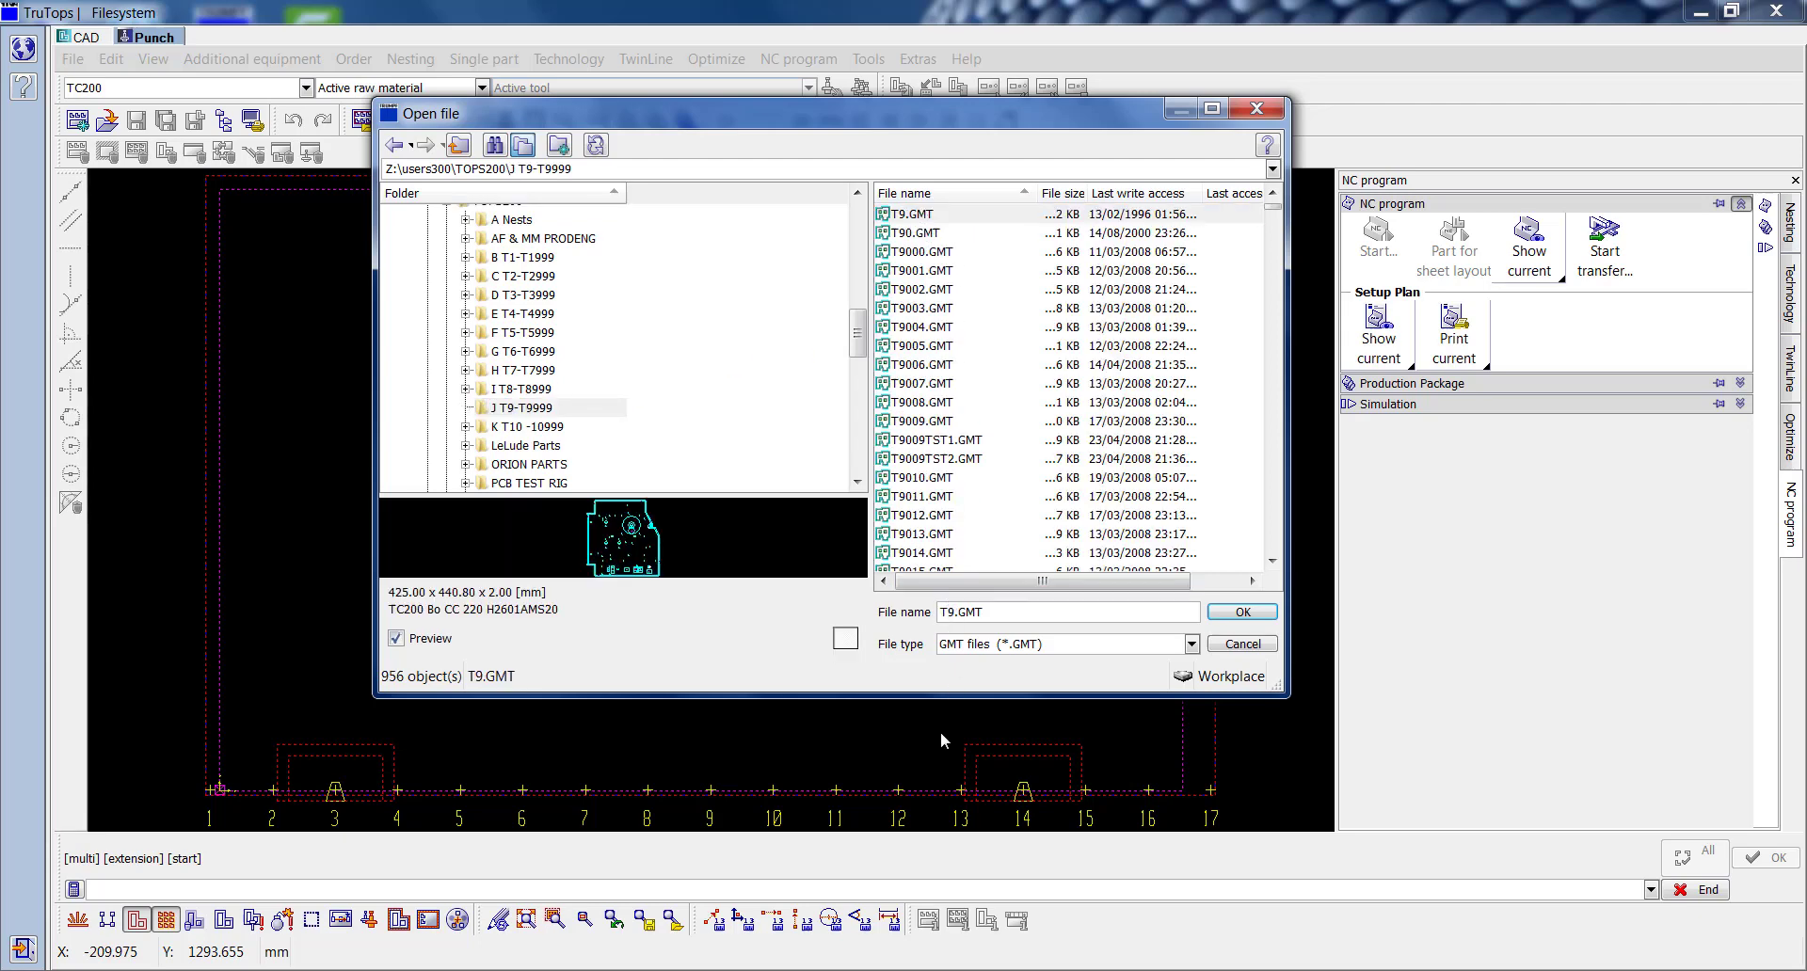
{"action": "type", "text": "741"}
{"action": "key", "text": "Return"}
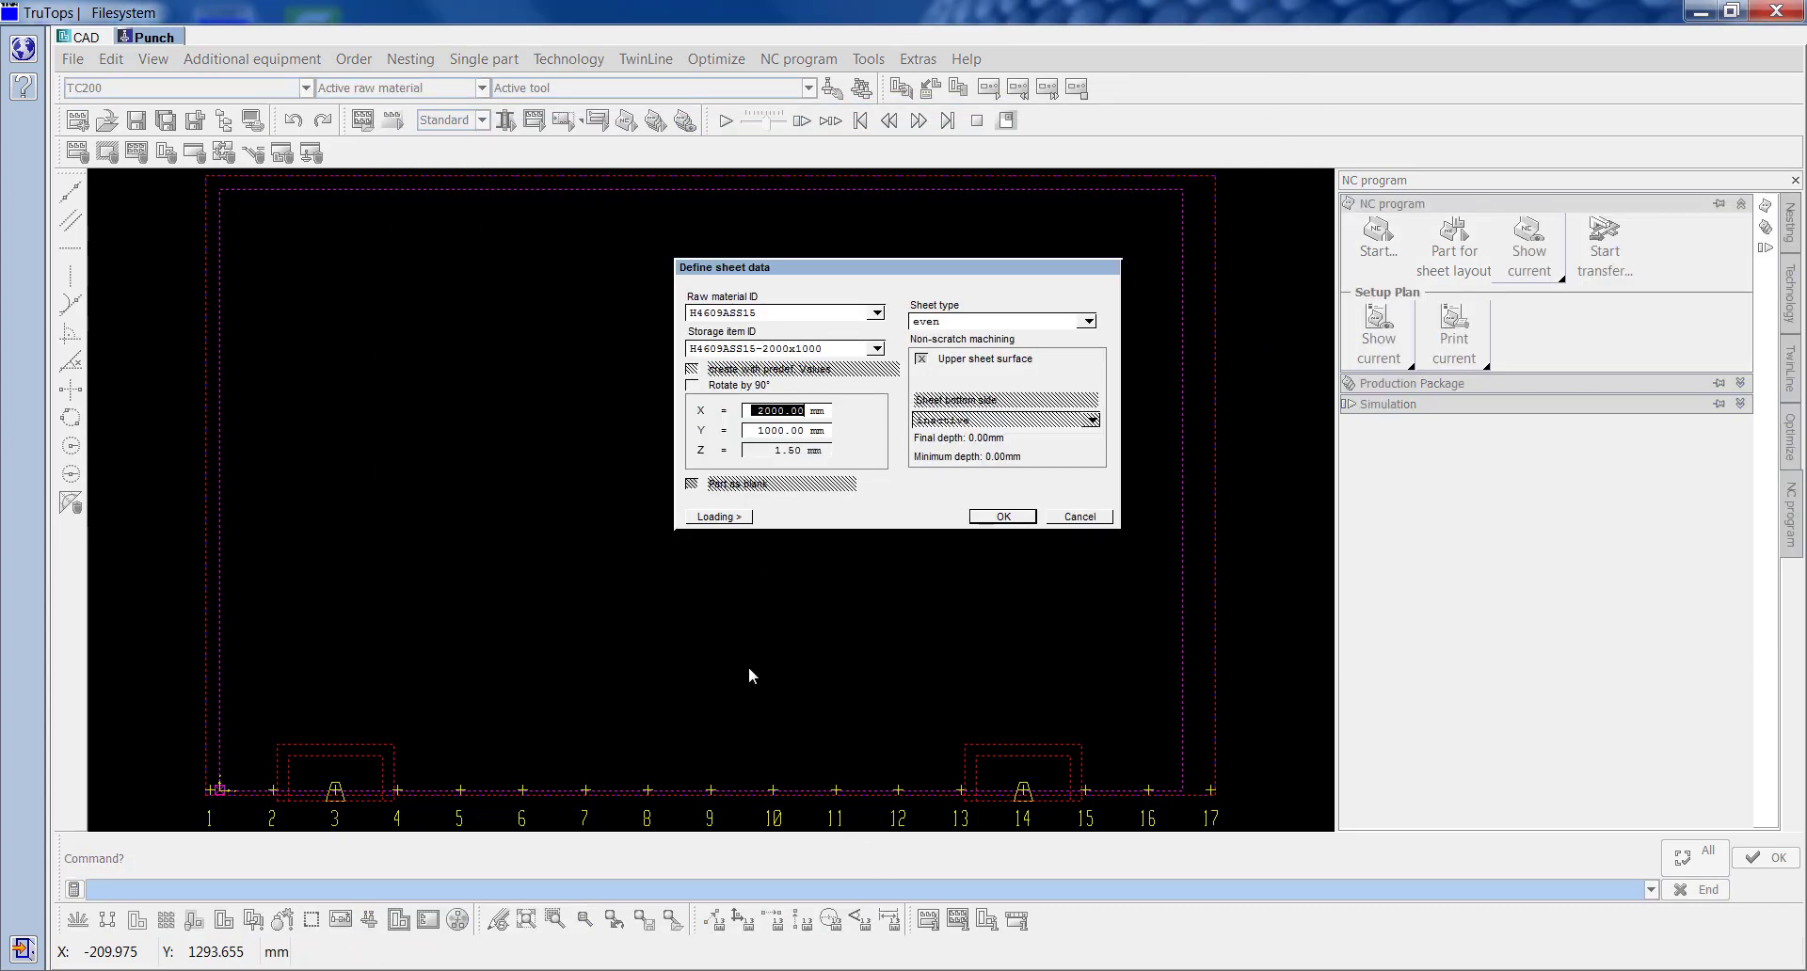
{"action": "left_click", "coordinate": [1003, 518]}
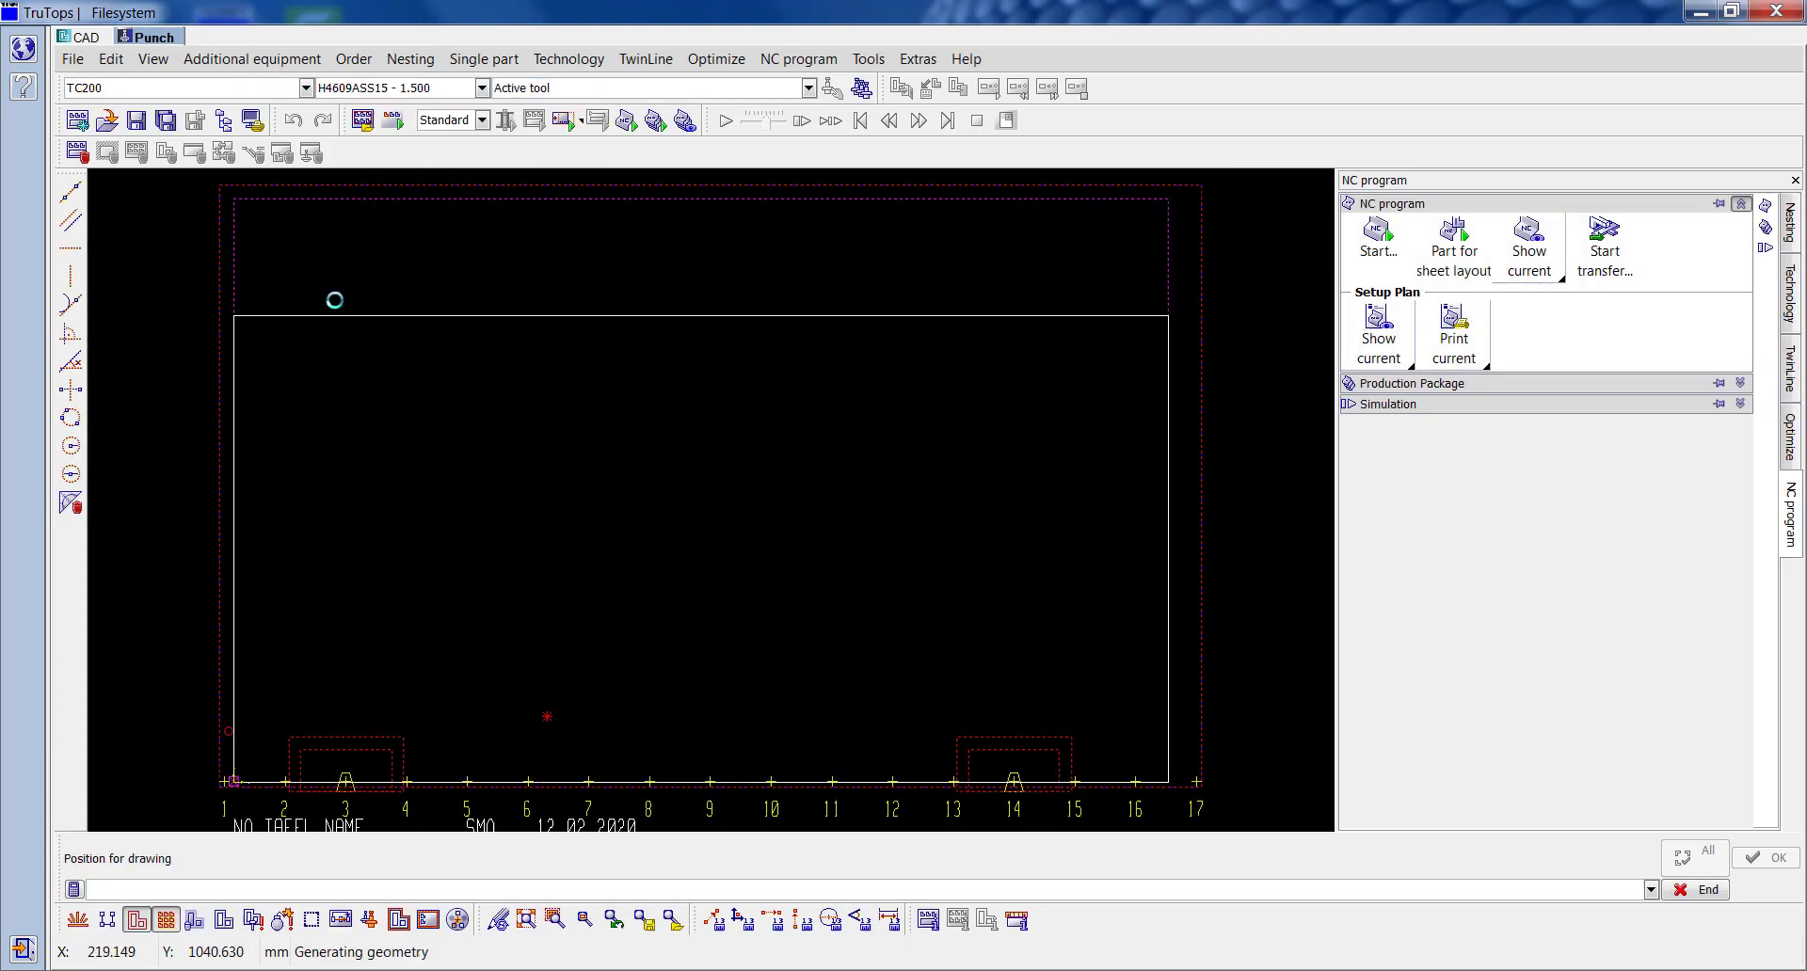
{"action": "left_click", "coordinate": [1176, 484]}
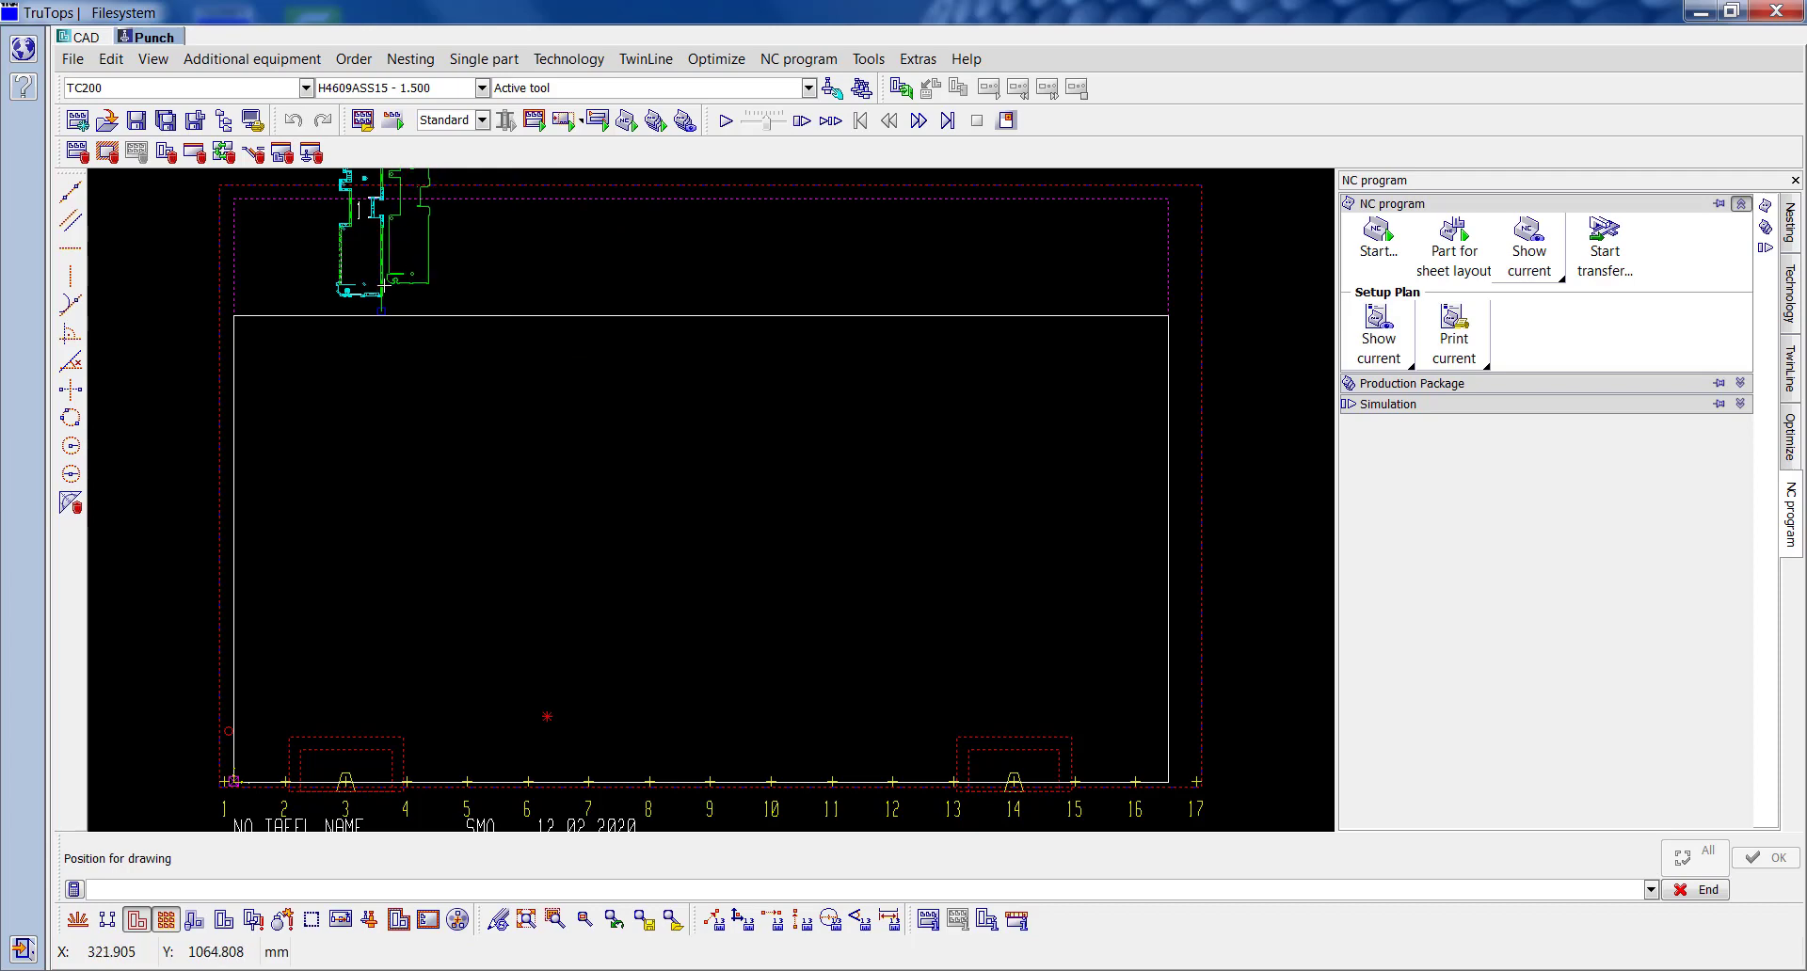
Step: Open part file T10315.GMT from the K T10-10999 folder
{"action": "left_click", "coordinate": [108, 122]}
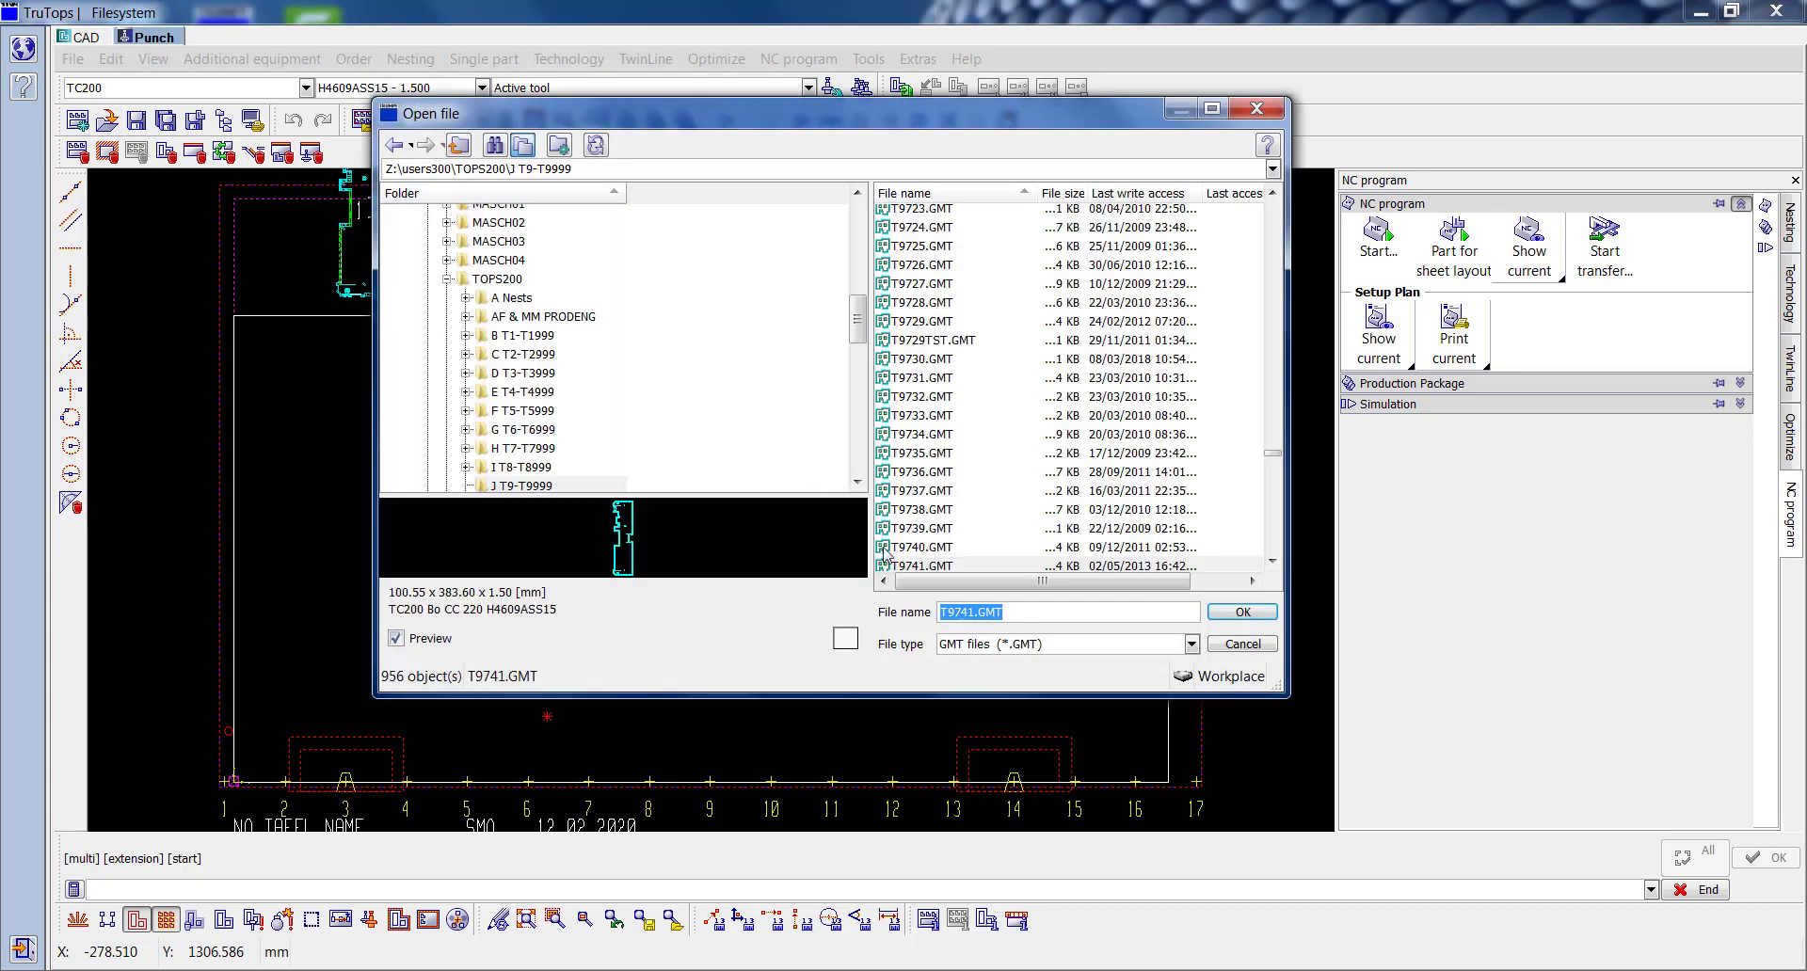
{"action": "left_click", "coordinate": [610, 486]}
{"action": "scroll", "coordinate": [546, 419], "scroll_direction": "down", "scroll_amount": 1}
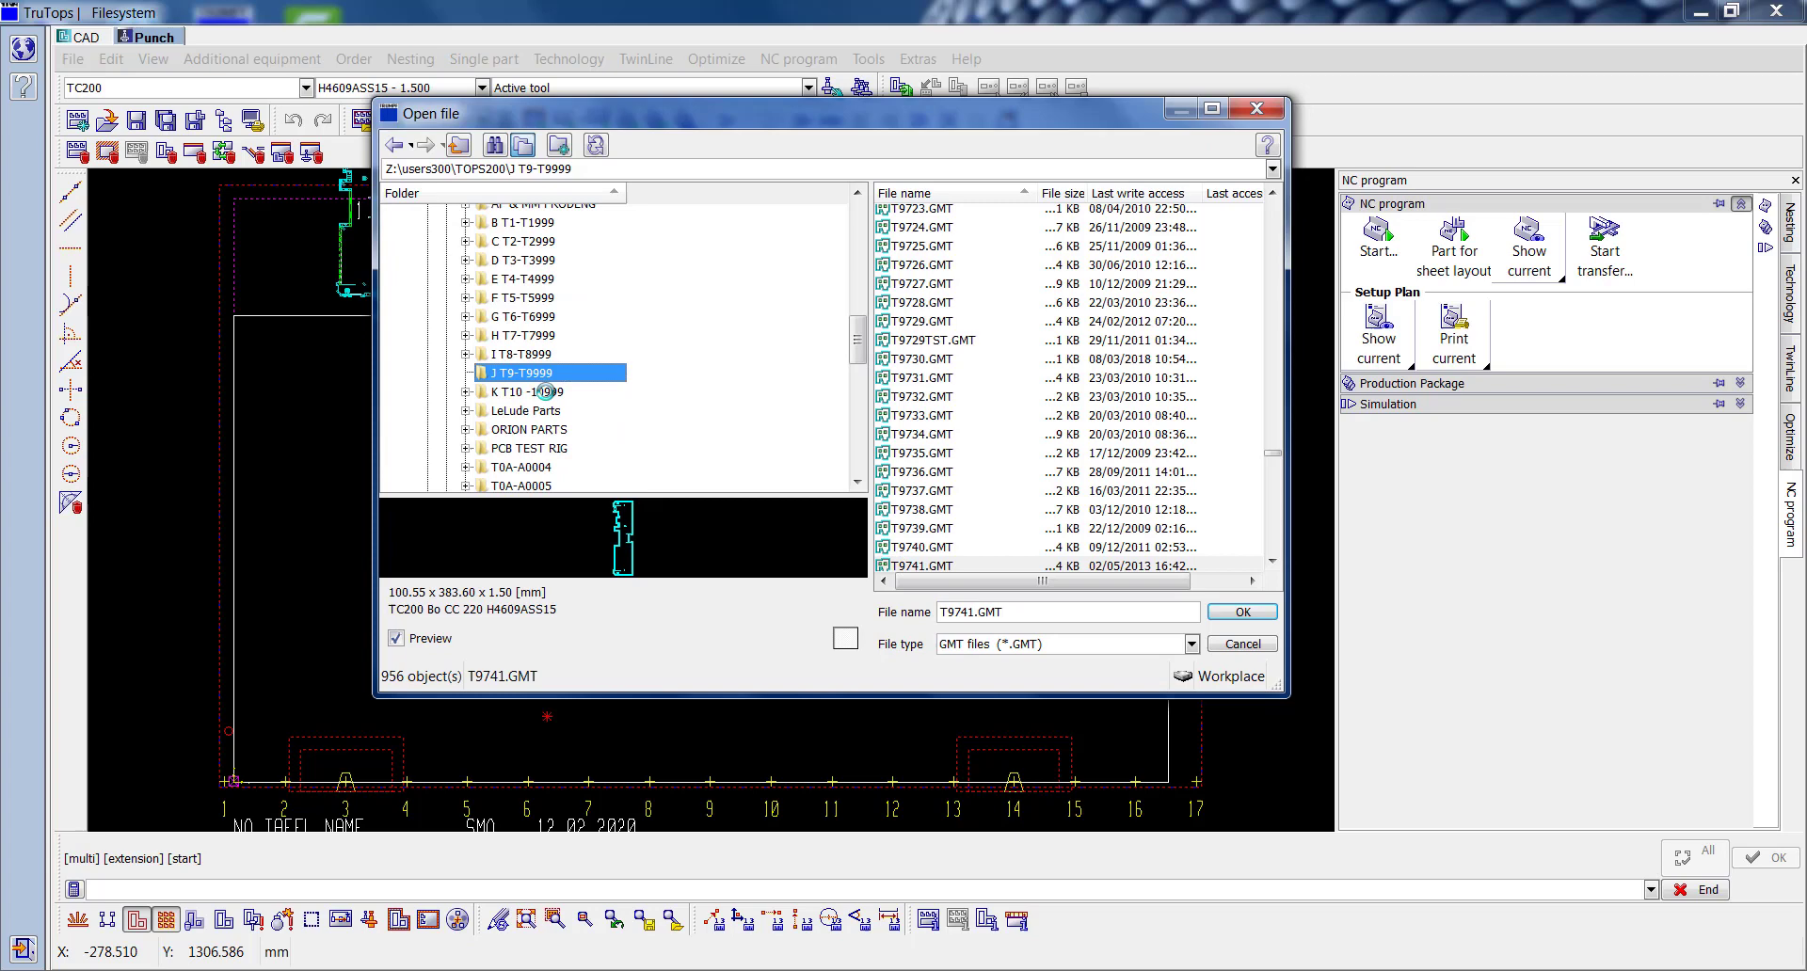
{"action": "left_click", "coordinate": [534, 392]}
{"action": "left_click", "coordinate": [927, 215]}
{"action": "left_click", "coordinate": [967, 614]}
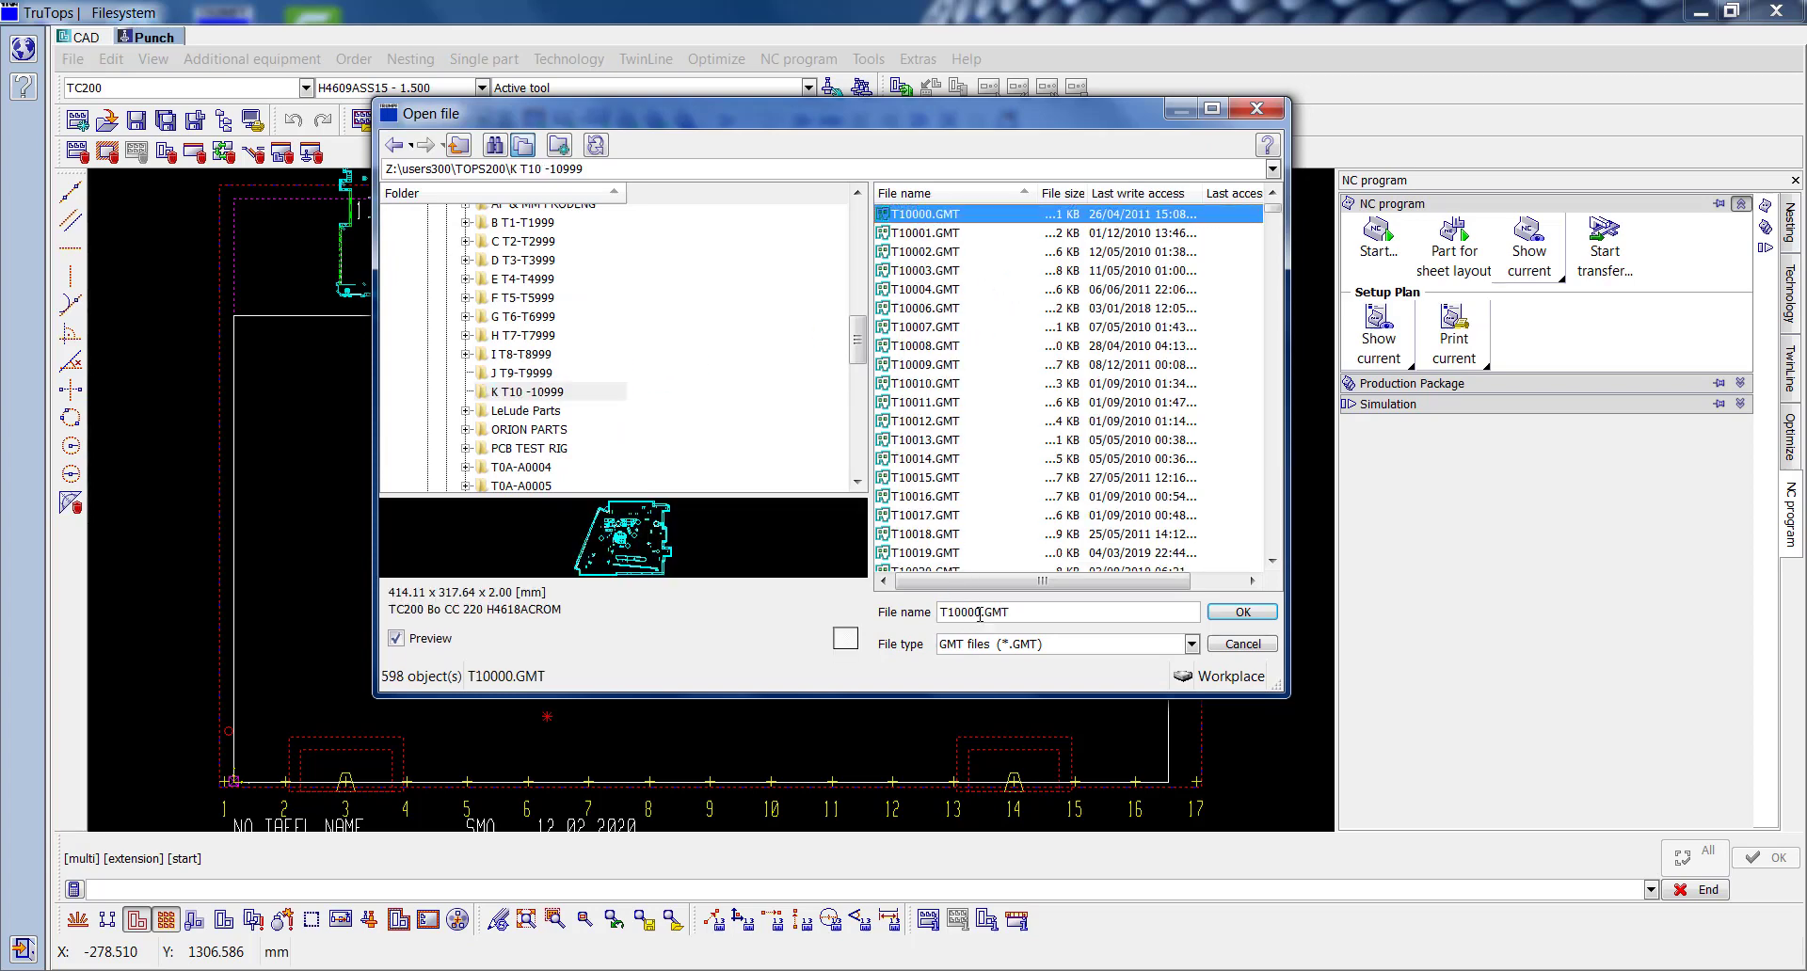
{"action": "key", "text": "Delete"}
{"action": "key", "text": "Delete"}
{"action": "key", "text": "BackSpace"}
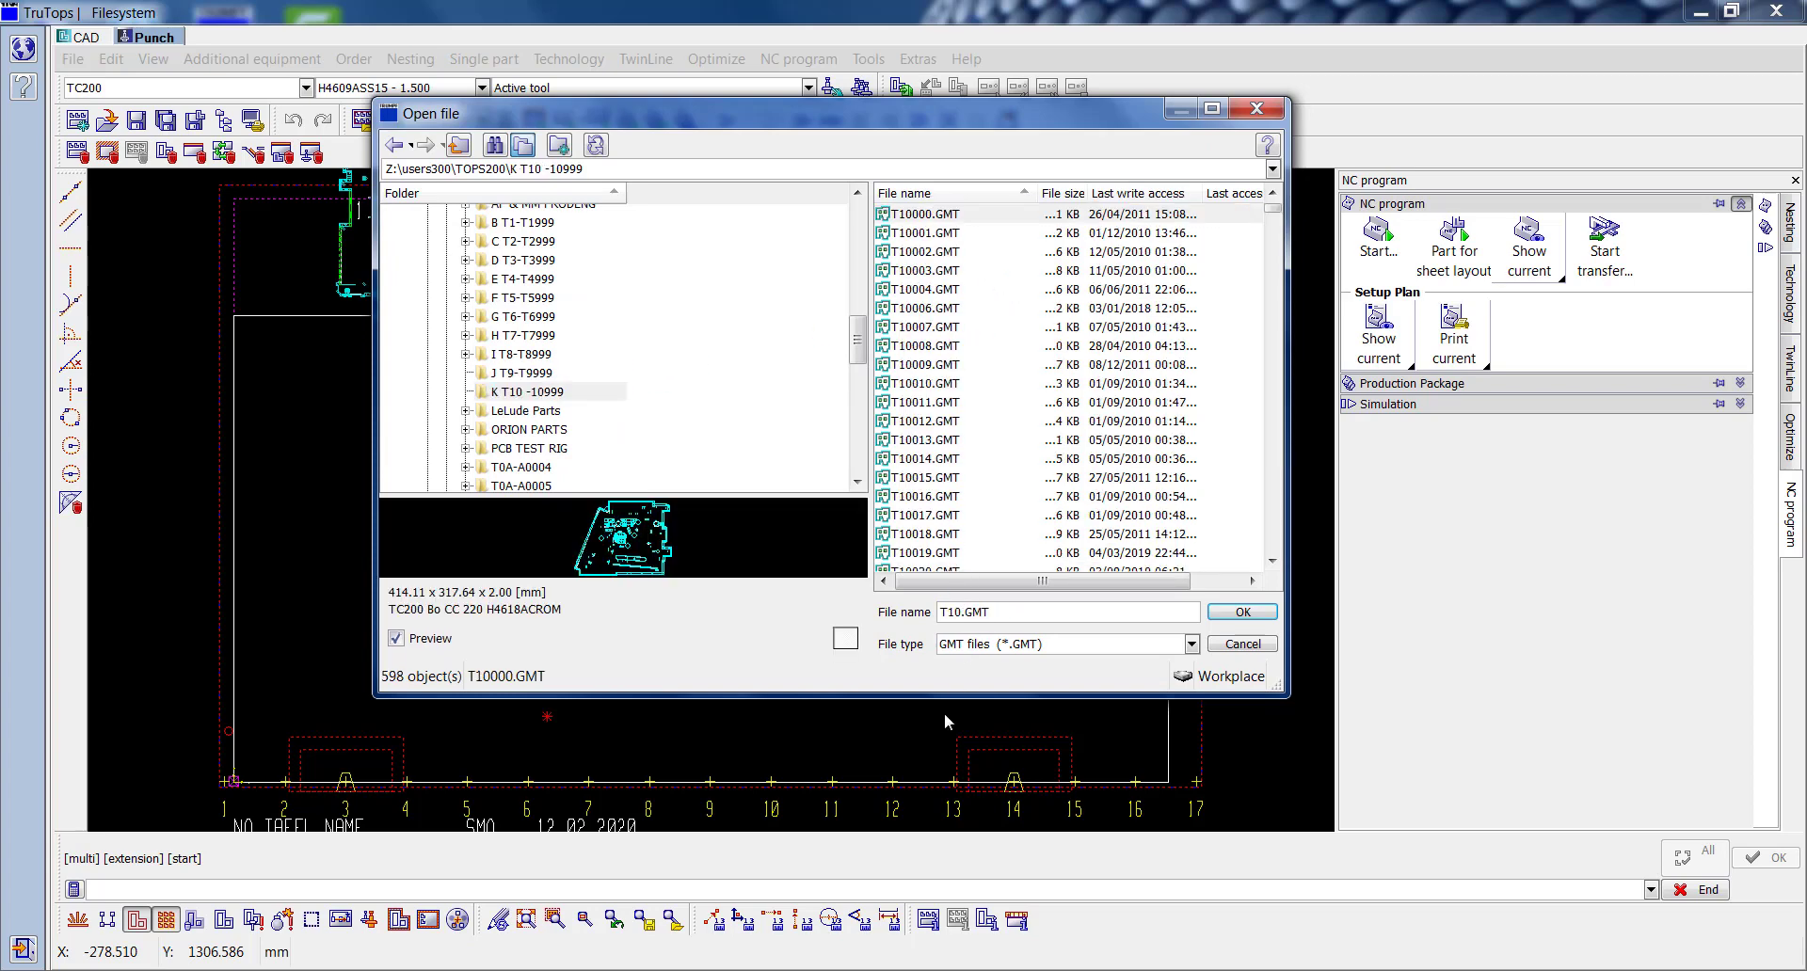
{"action": "type", "text": "315"}
{"action": "key", "text": "Return"}
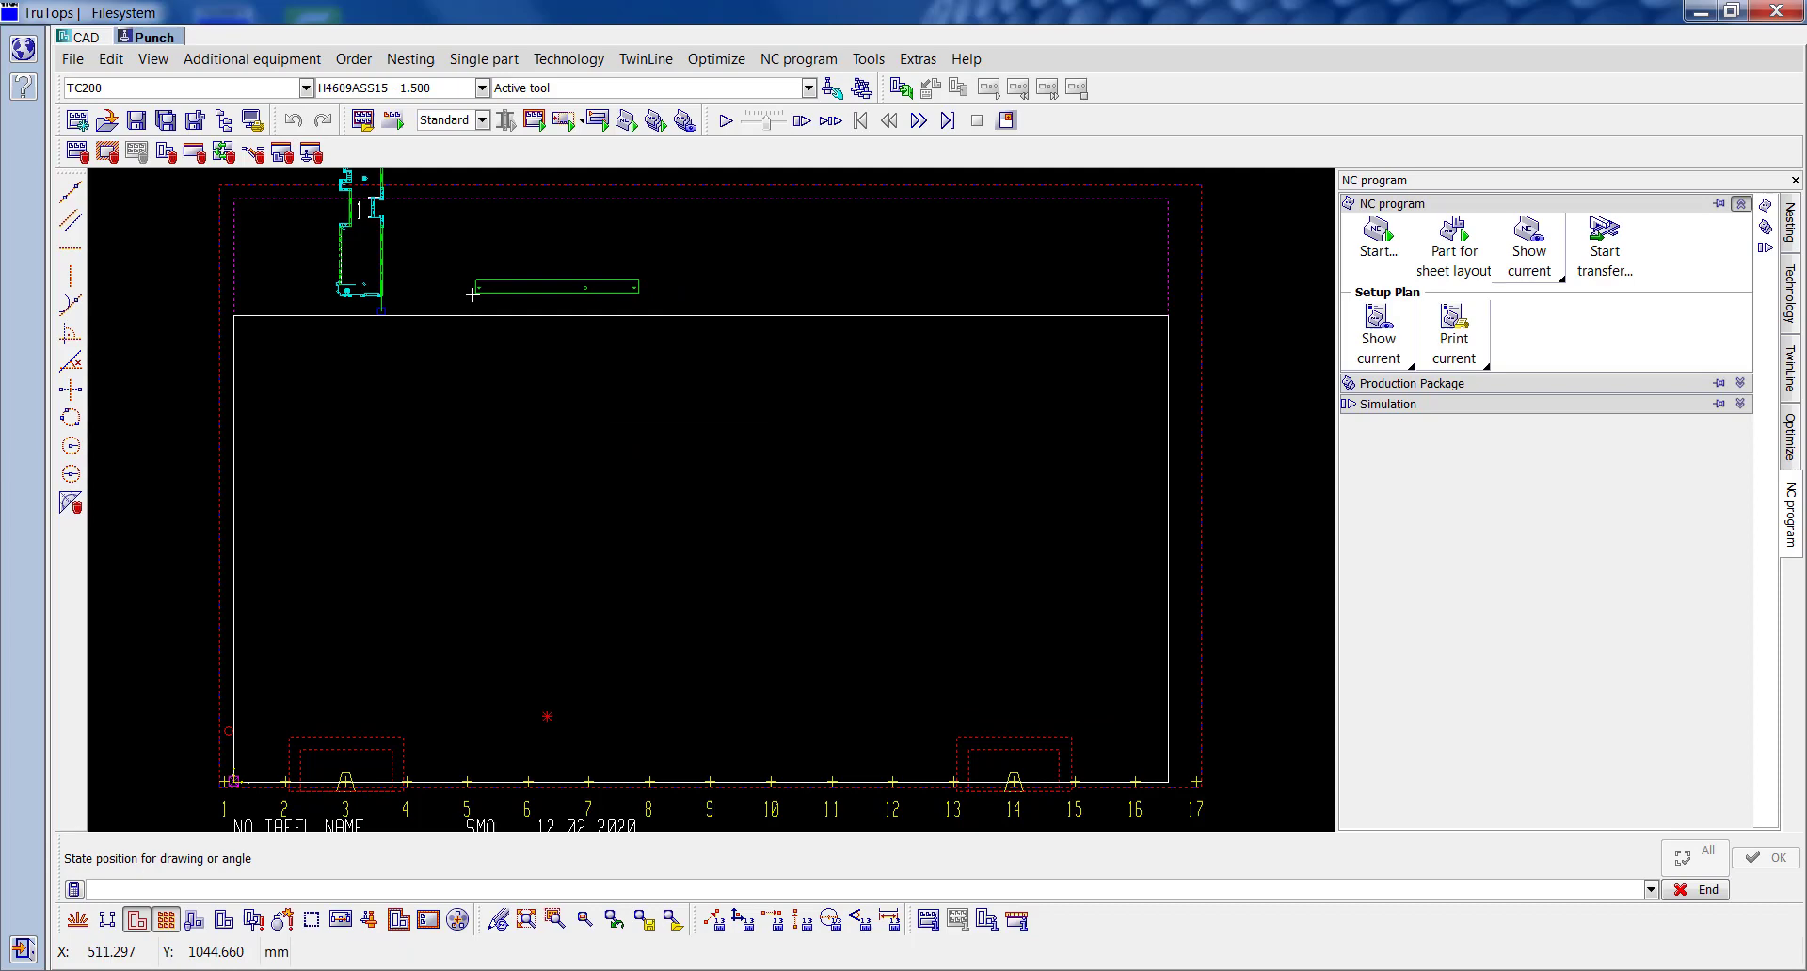
Step: Place T10315 right of part 1, using standard tool parameter values
{"action": "left_click", "coordinate": [472, 294]}
{"action": "left_click", "coordinate": [1180, 485]}
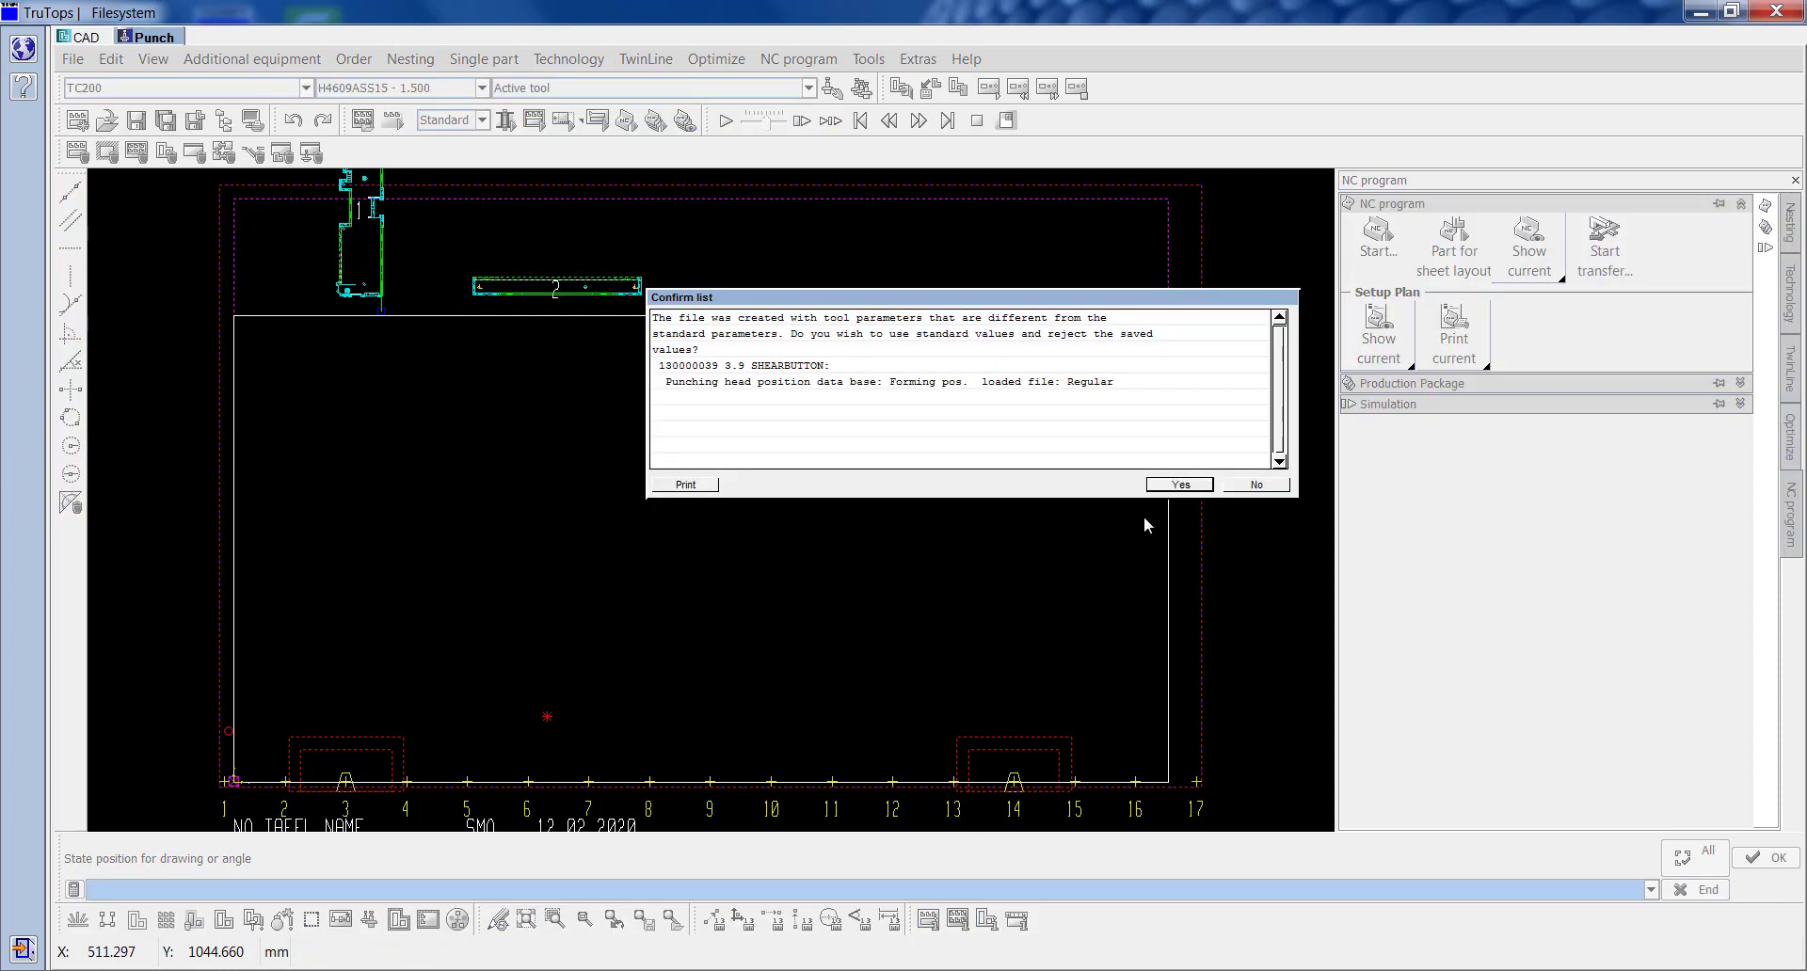
{"action": "left_click", "coordinate": [1158, 491]}
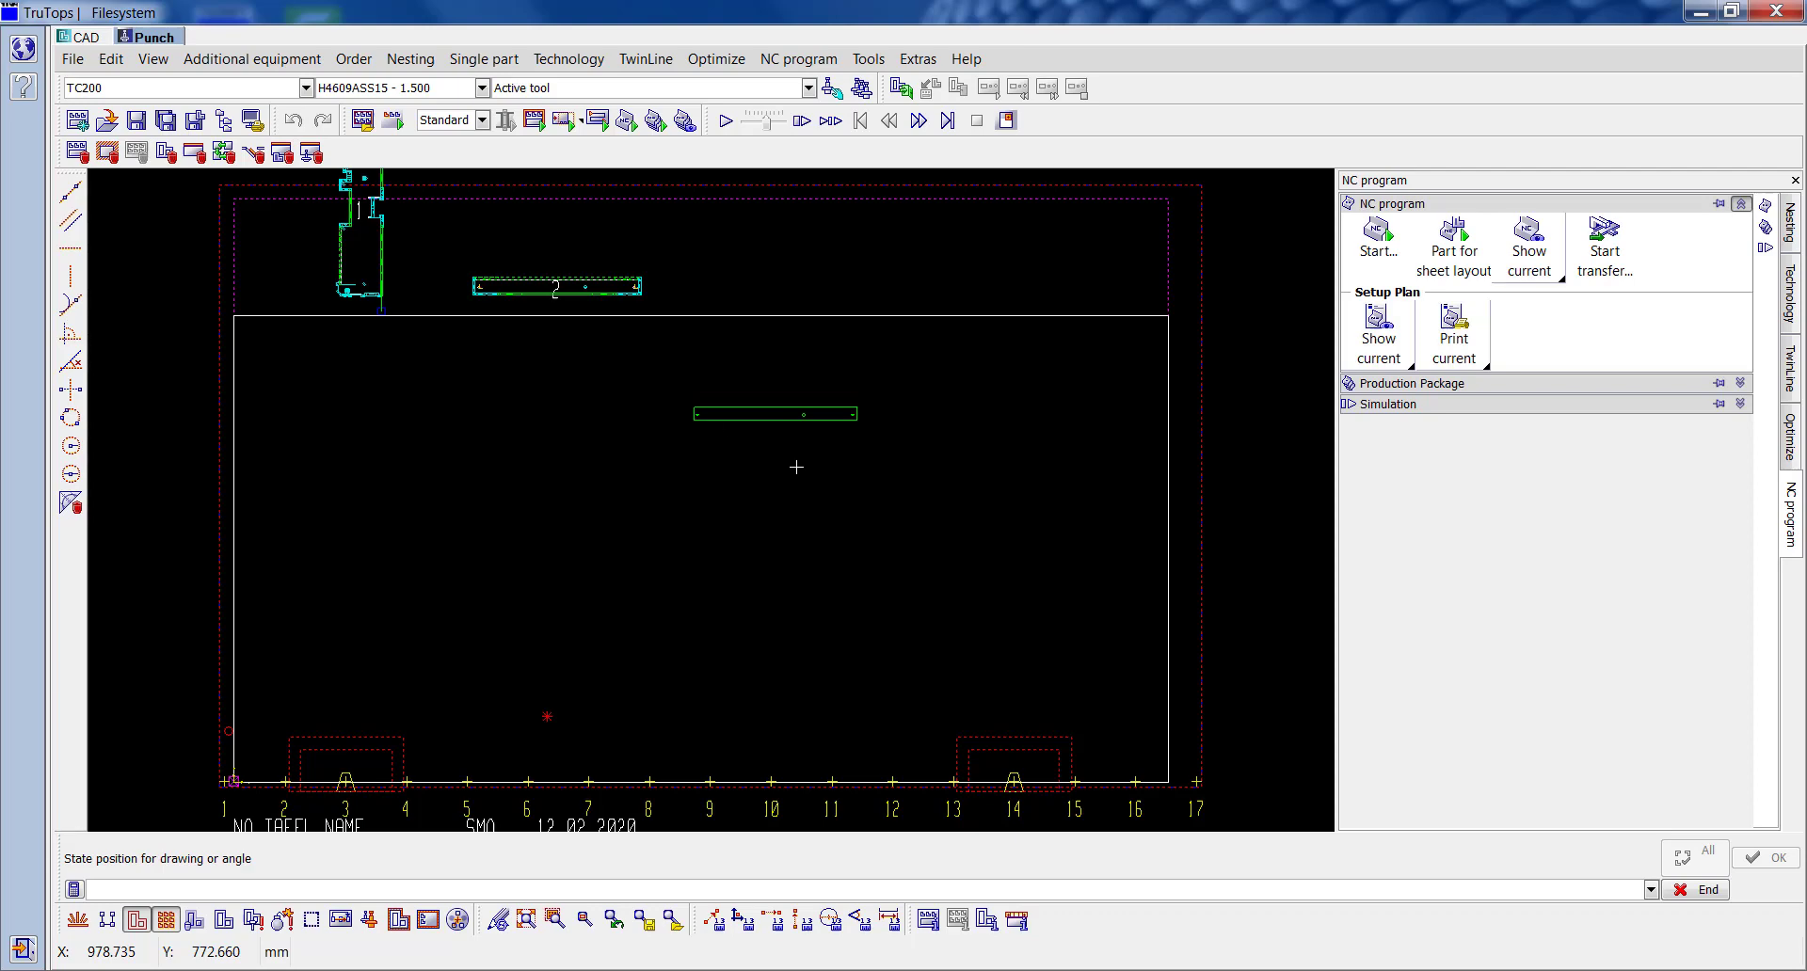
Step: Open T6144.GMT from the G T6-T6999 folder and place it near the sheet's top as part 3
{"action": "left_click", "coordinate": [111, 123]}
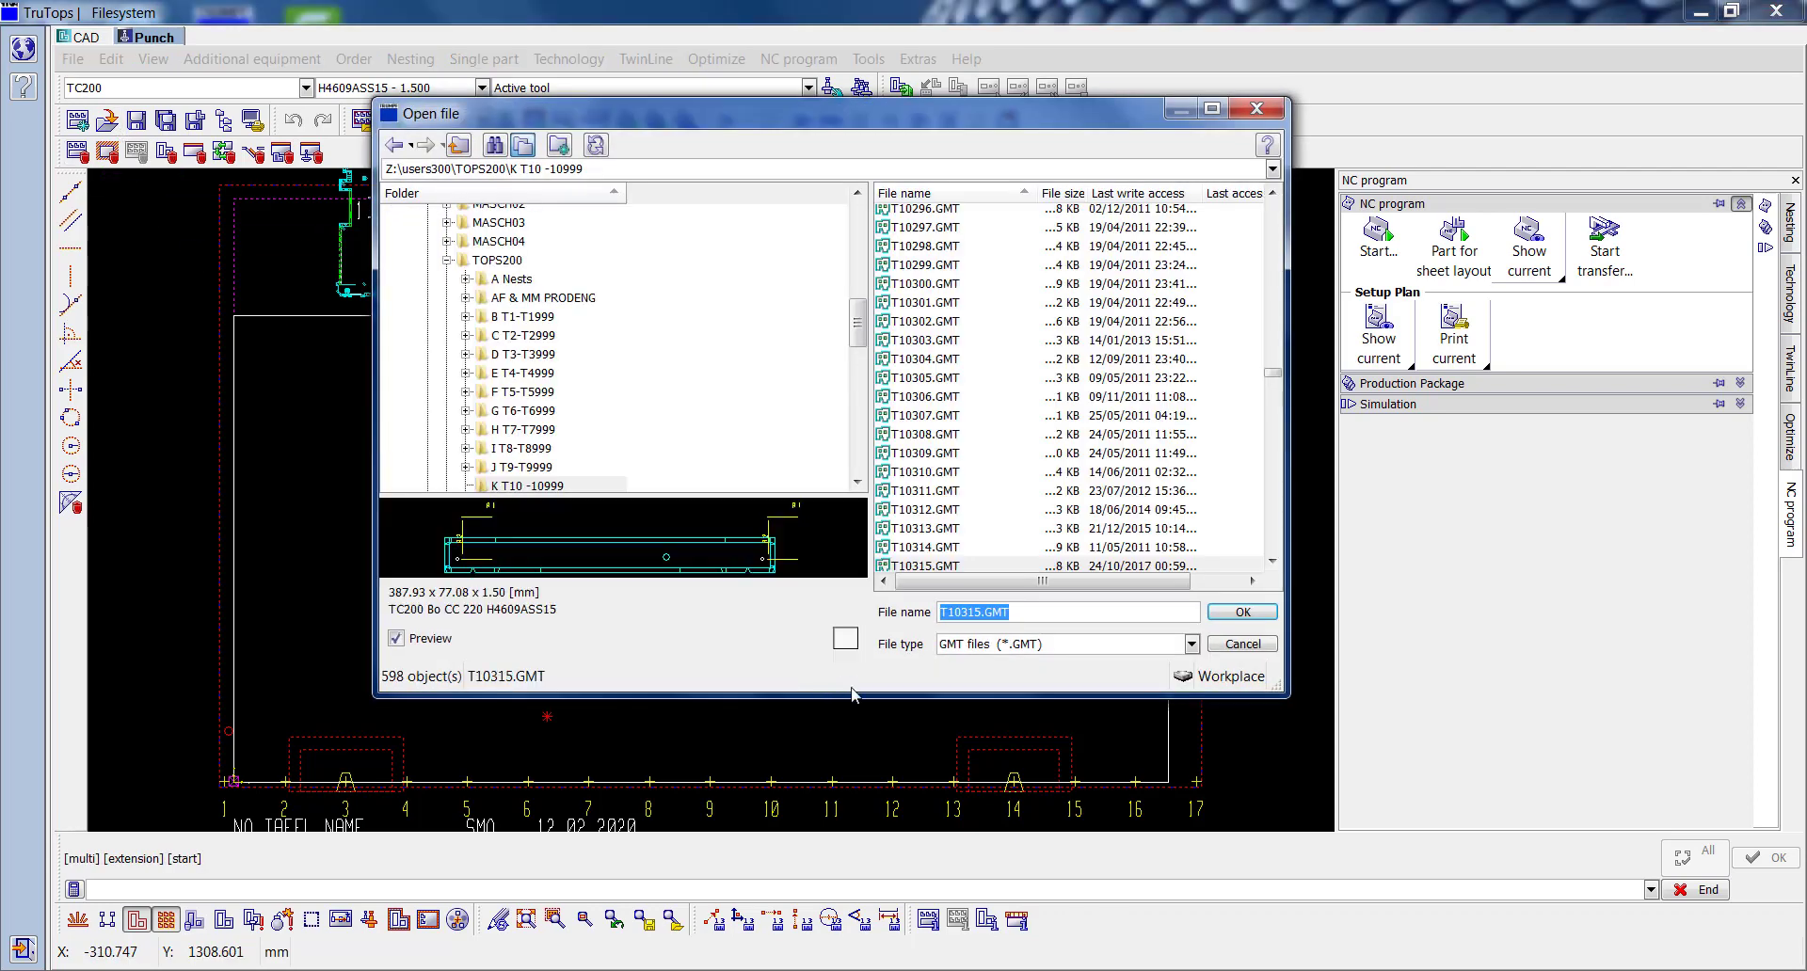
{"action": "left_click", "coordinate": [544, 411]}
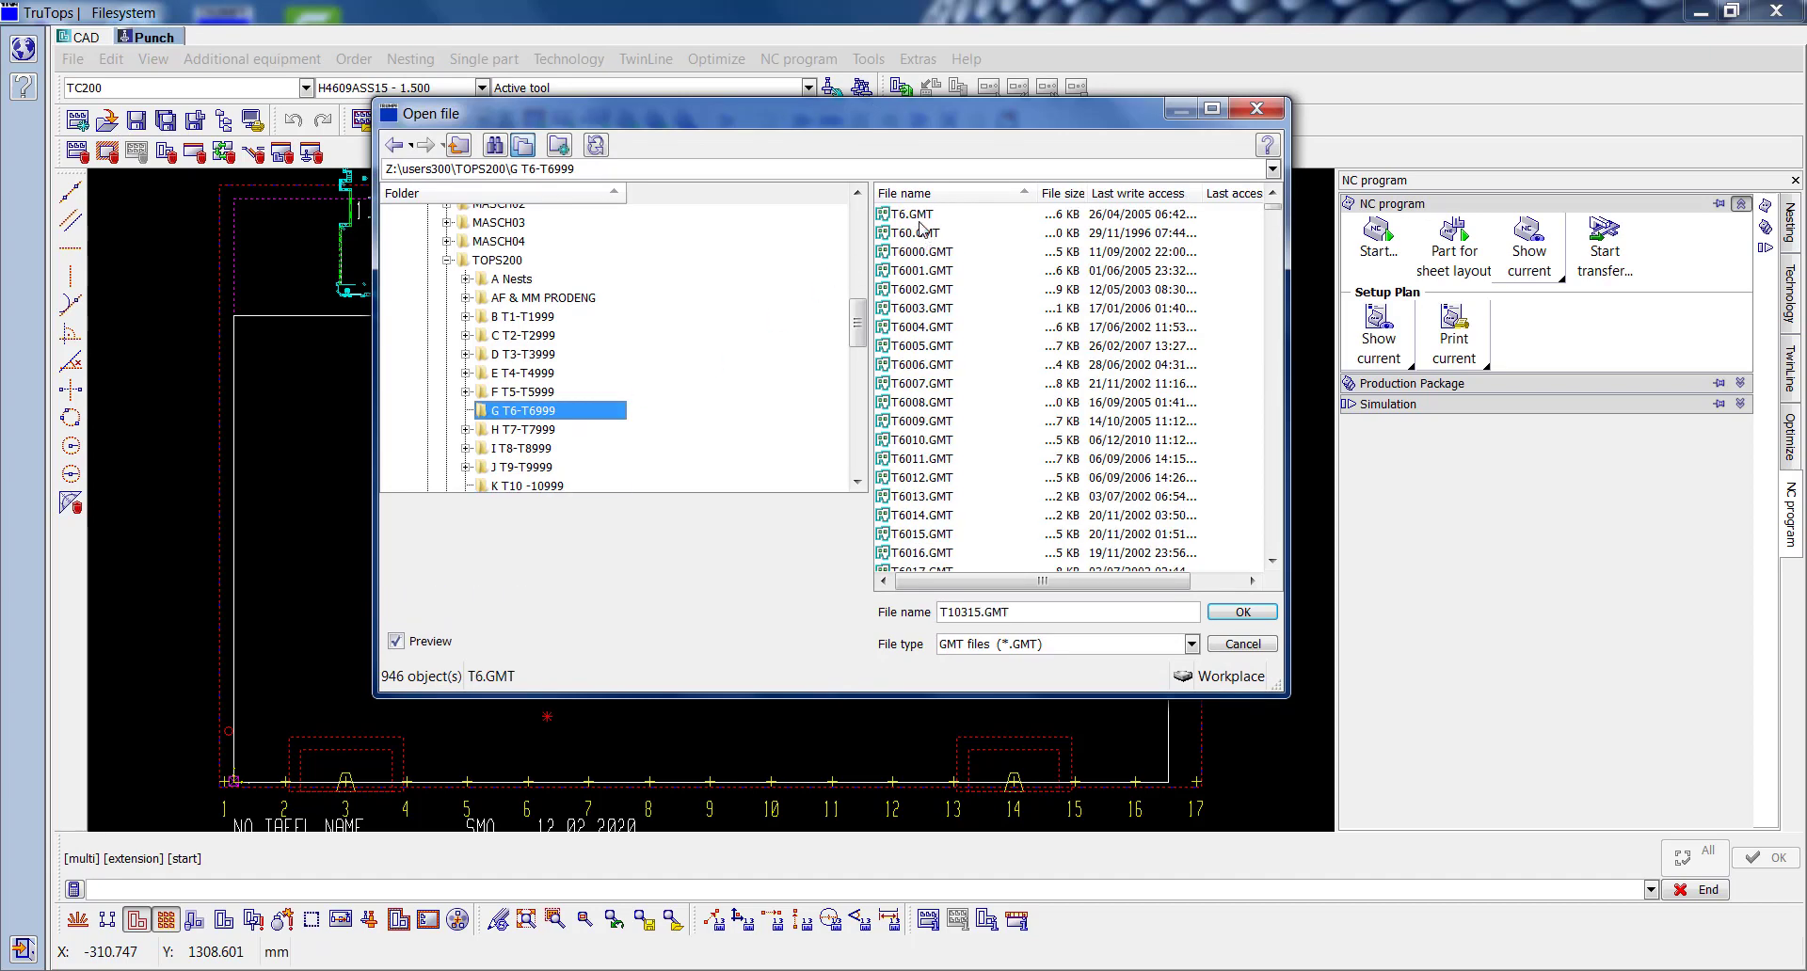
{"action": "left_click", "coordinate": [952, 614]}
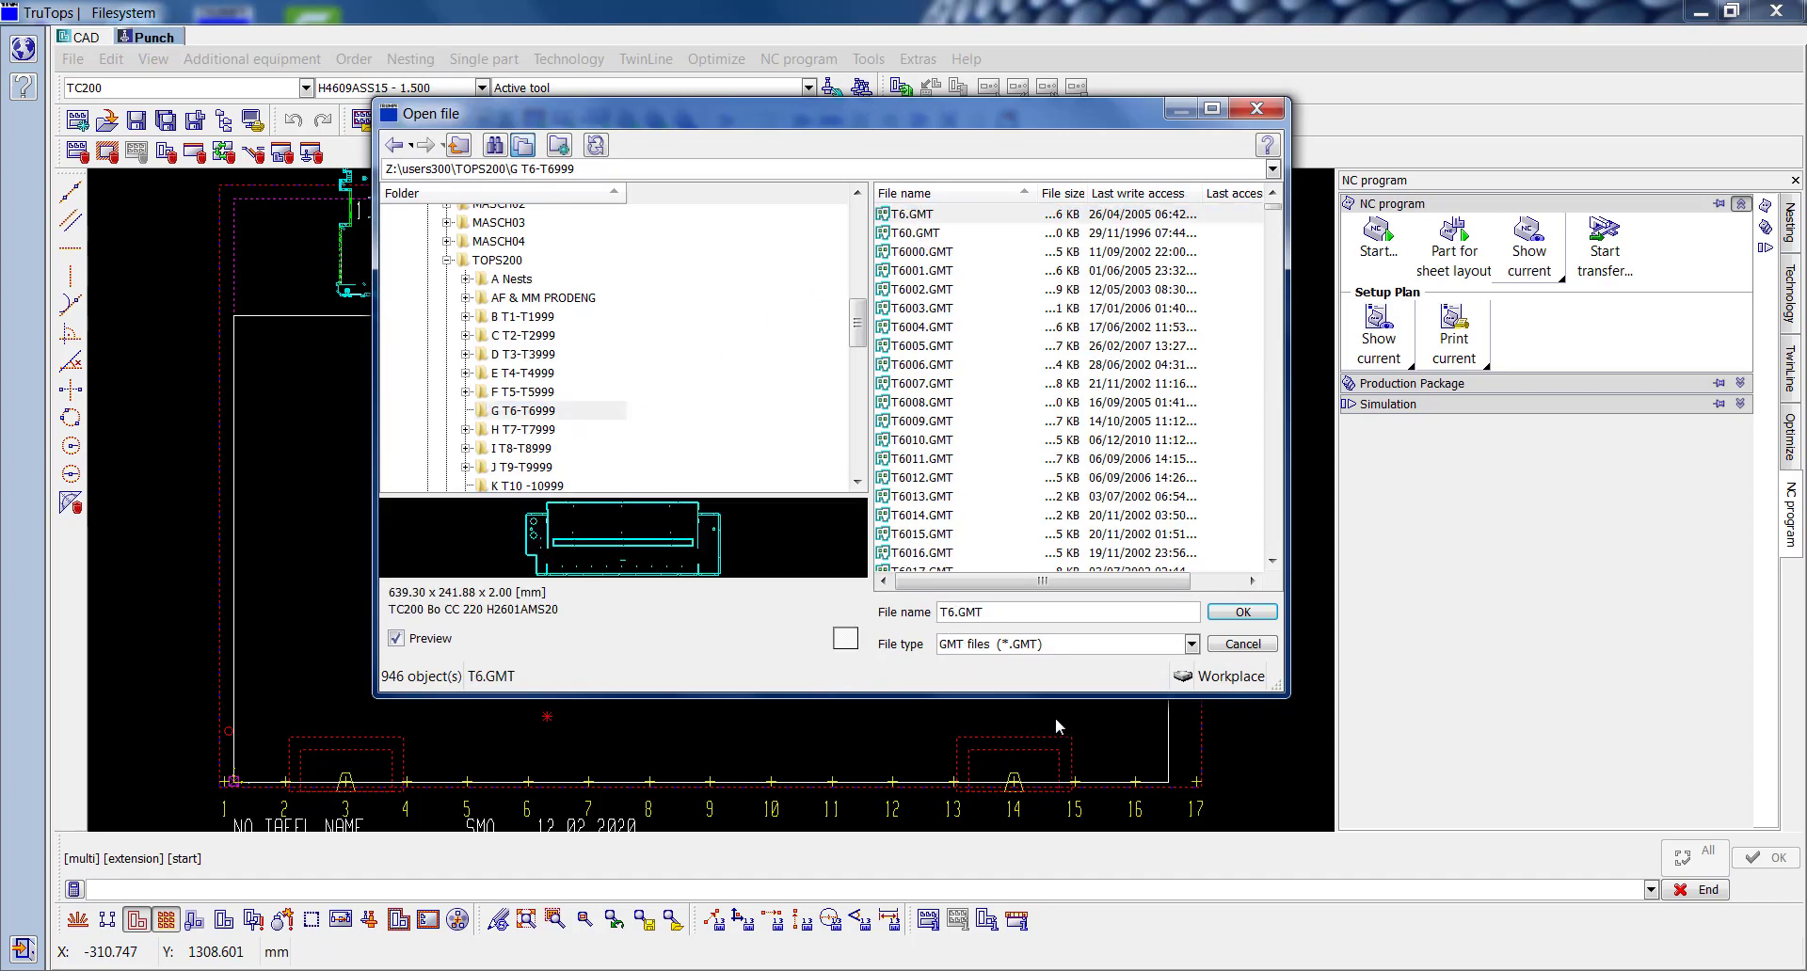
{"action": "type", "text": "144"}
{"action": "key", "text": "Return"}
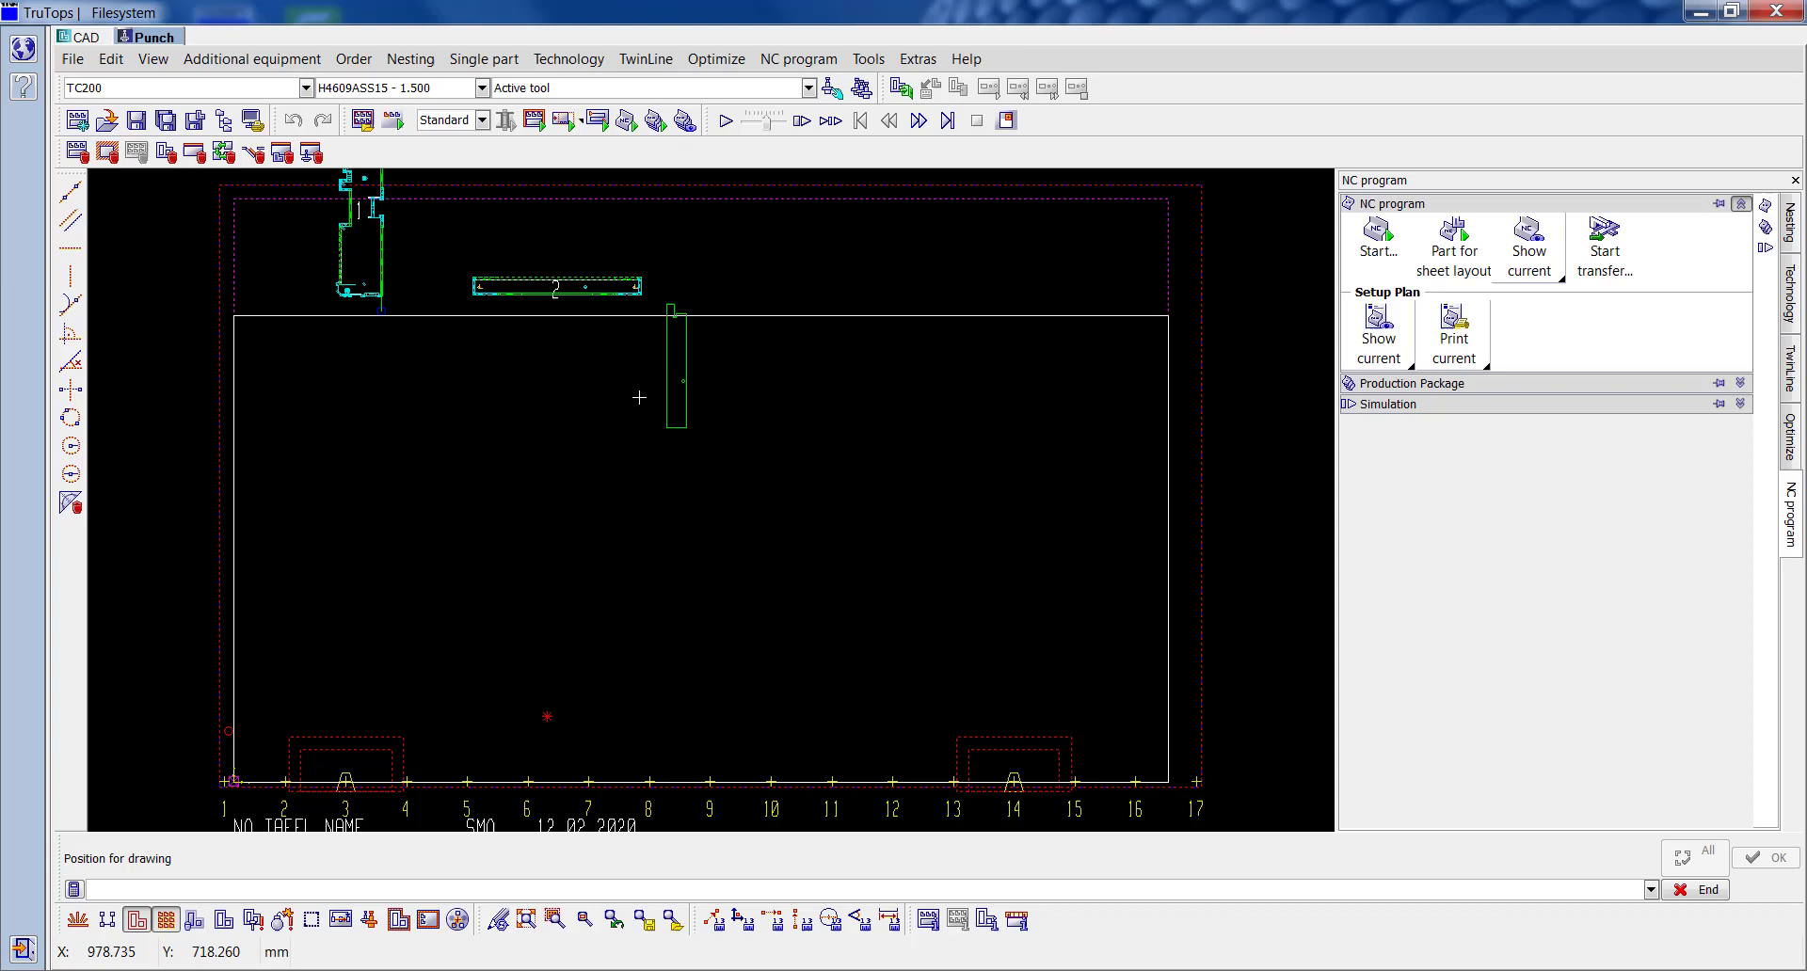
{"action": "left_click", "coordinate": [713, 291]}
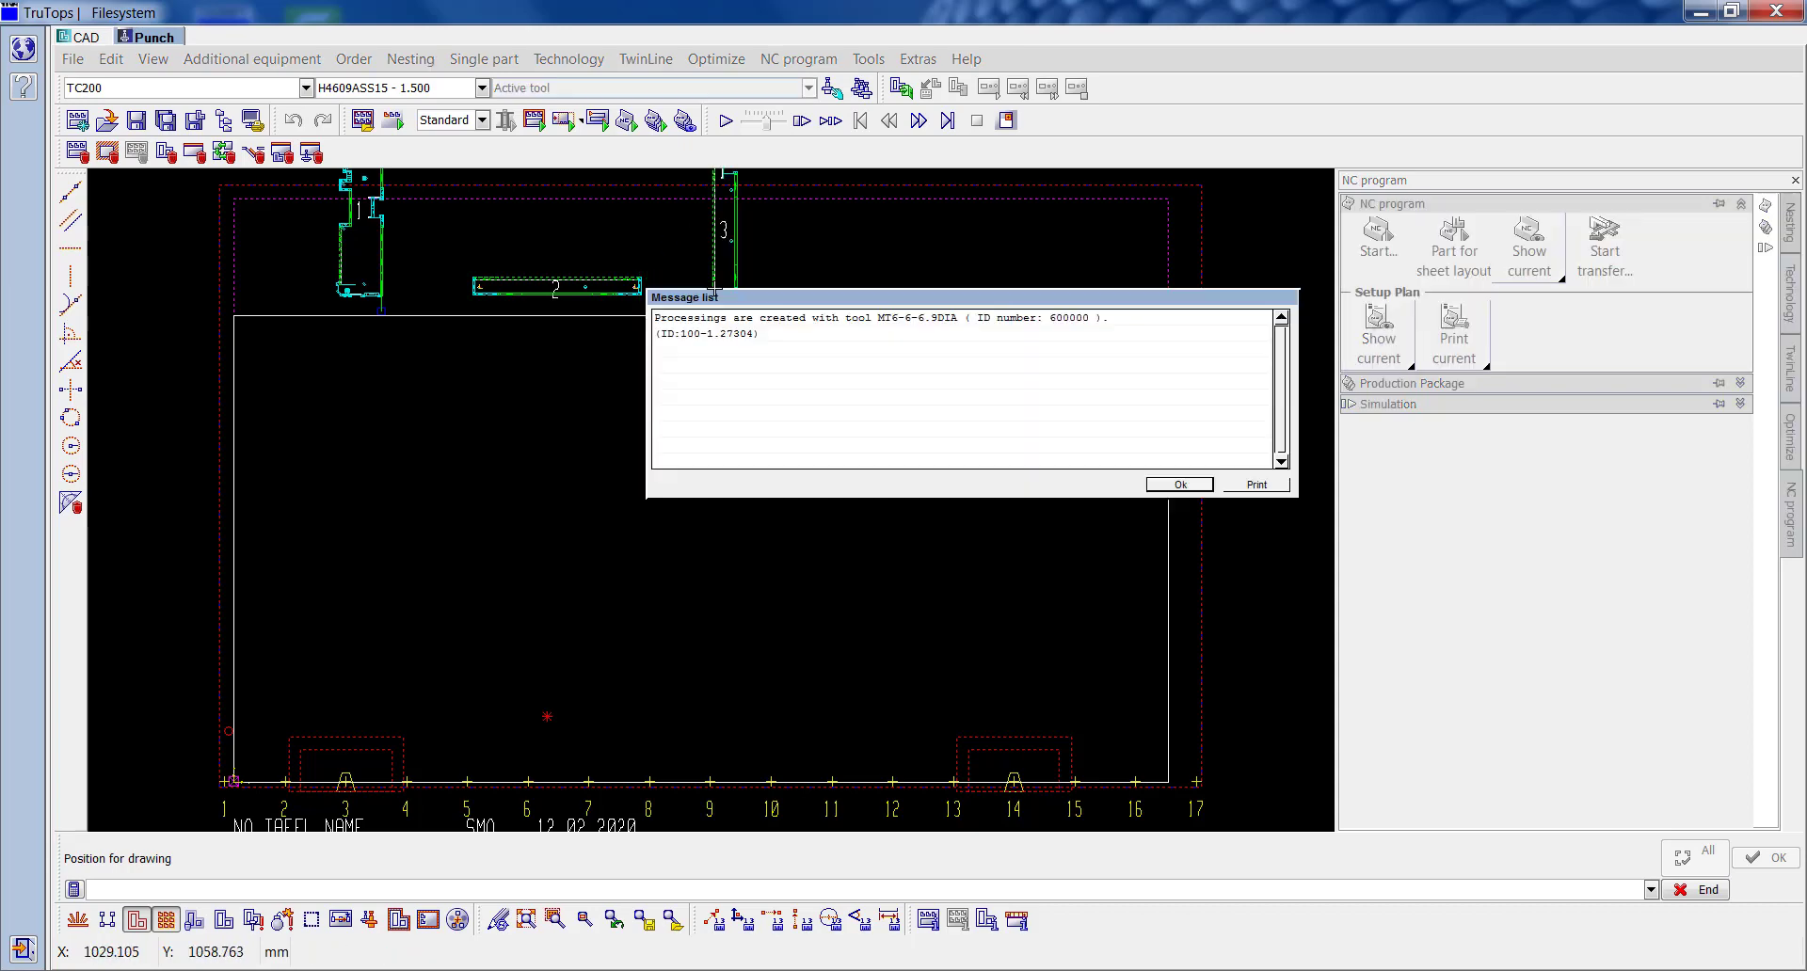
{"action": "left_click", "coordinate": [1181, 484]}
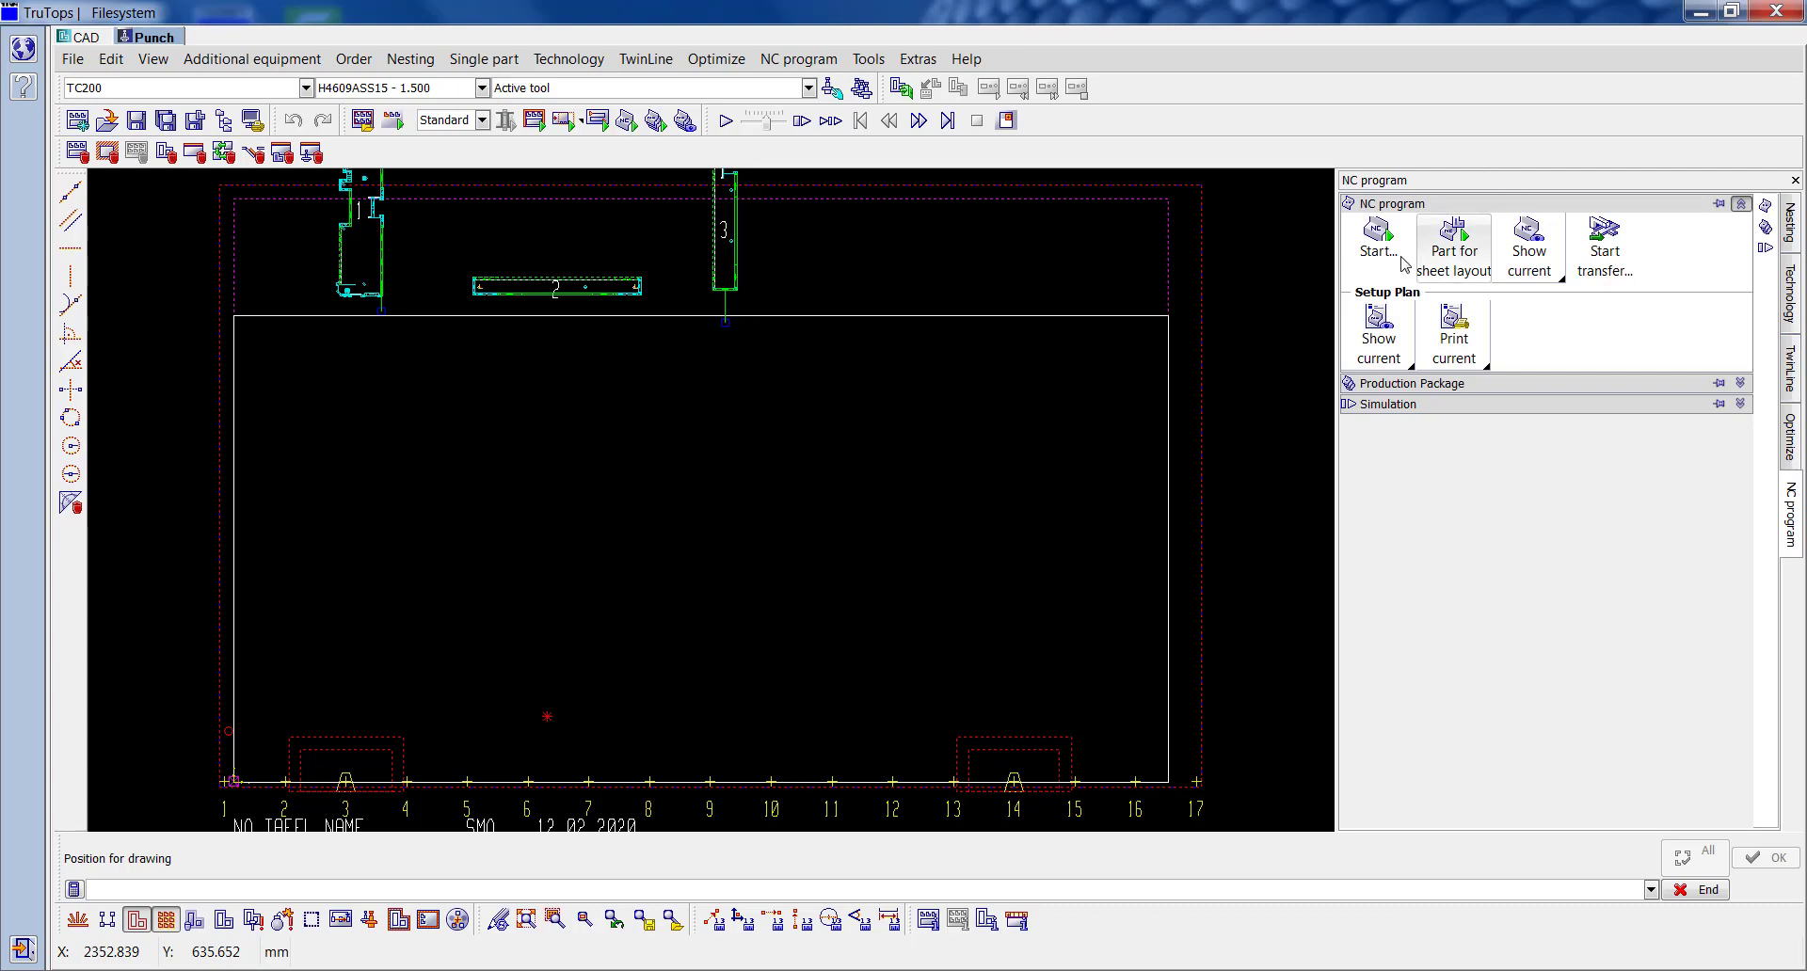
Step: Multi-copy the tall part as a 10×2 block at the sheet's top-left corner
{"action": "left_click", "coordinate": [1794, 240]}
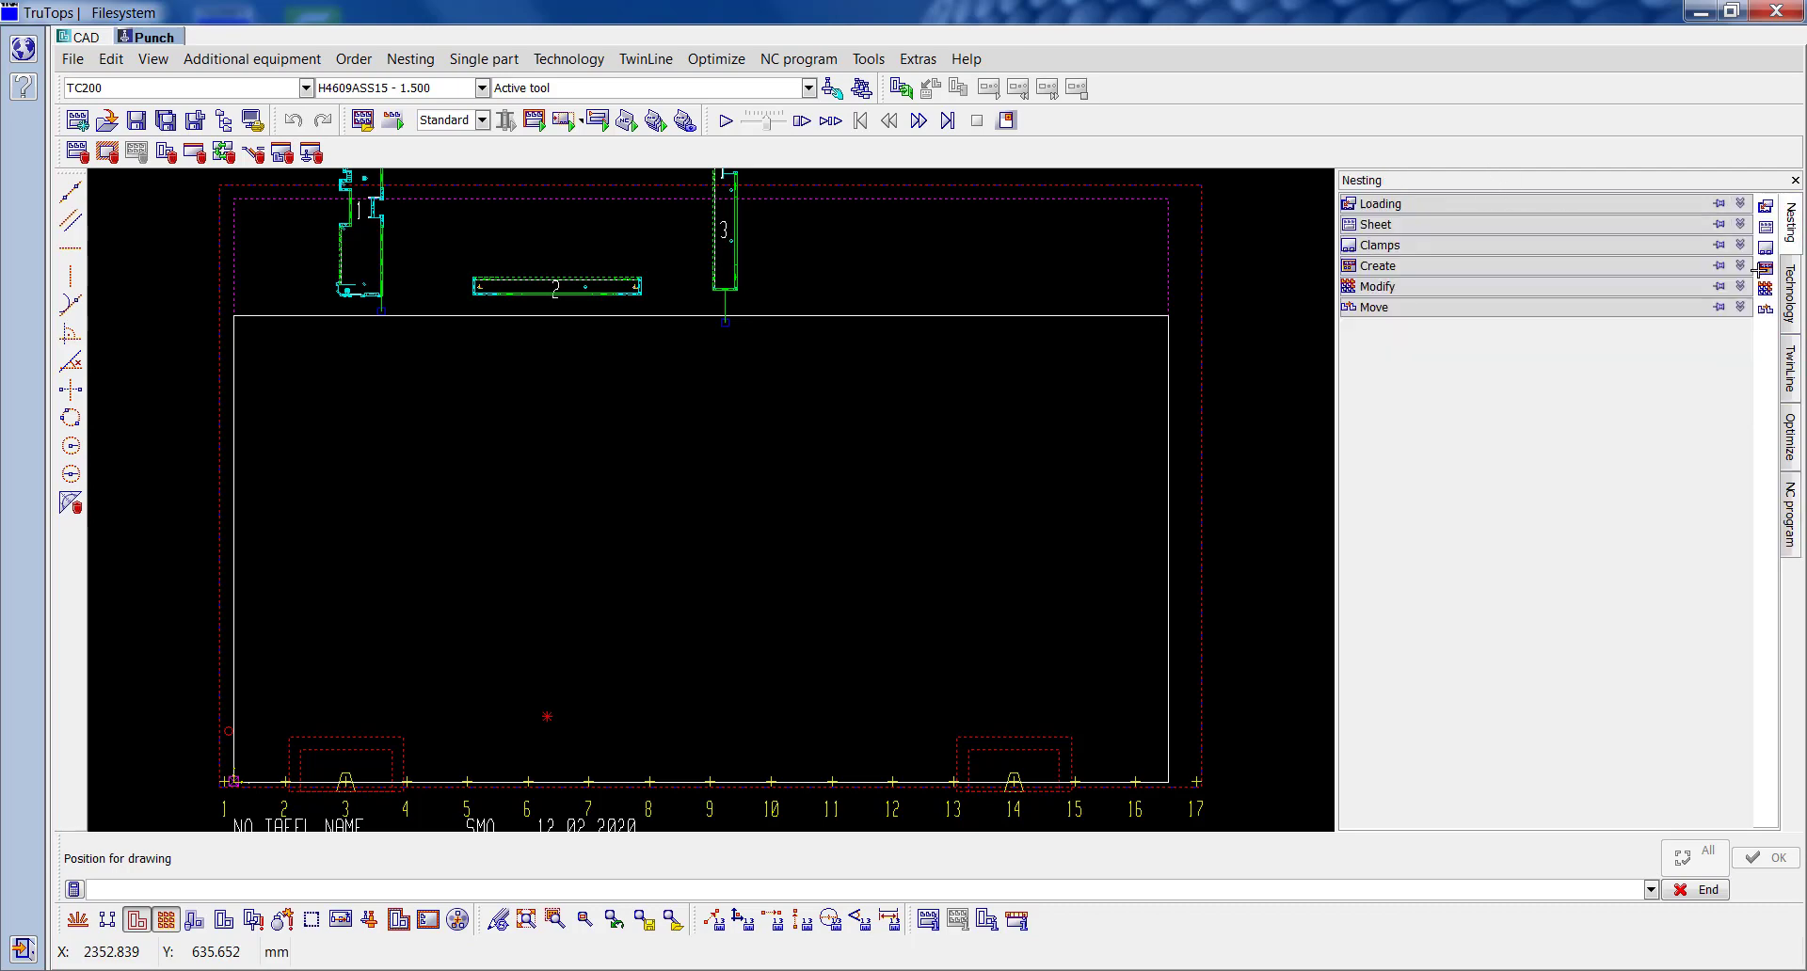
{"action": "left_click", "coordinate": [1379, 266]}
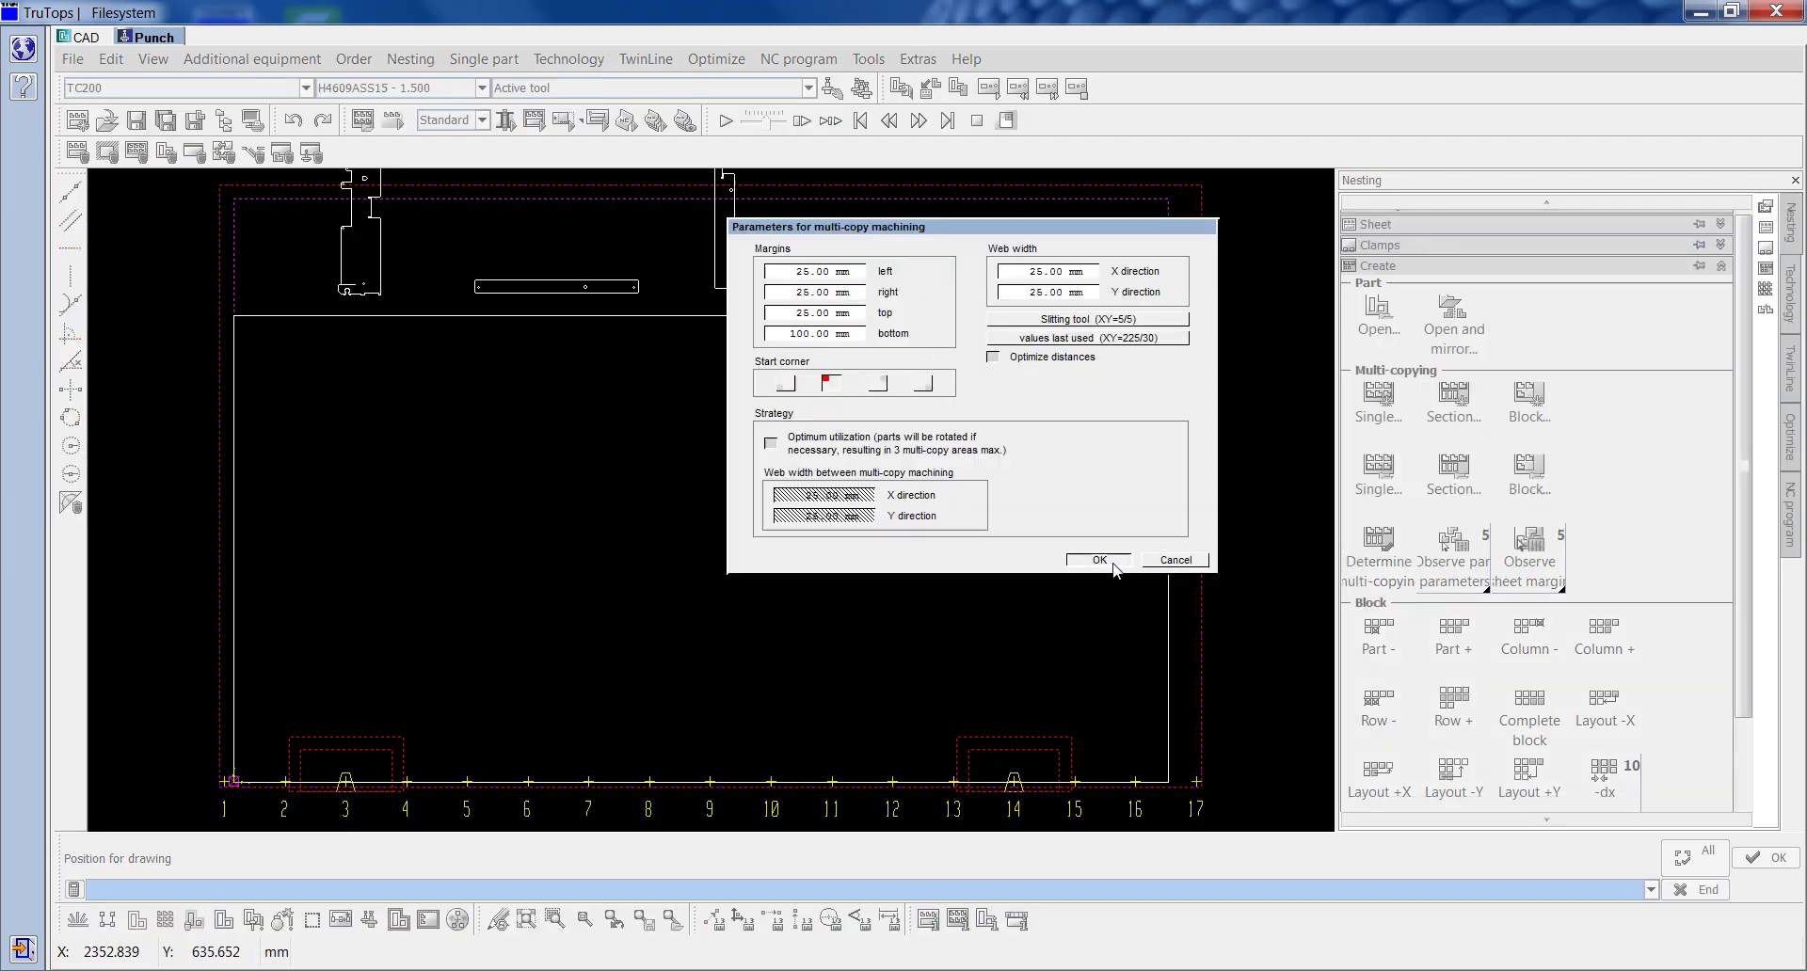
{"action": "left_click", "coordinate": [1099, 560]}
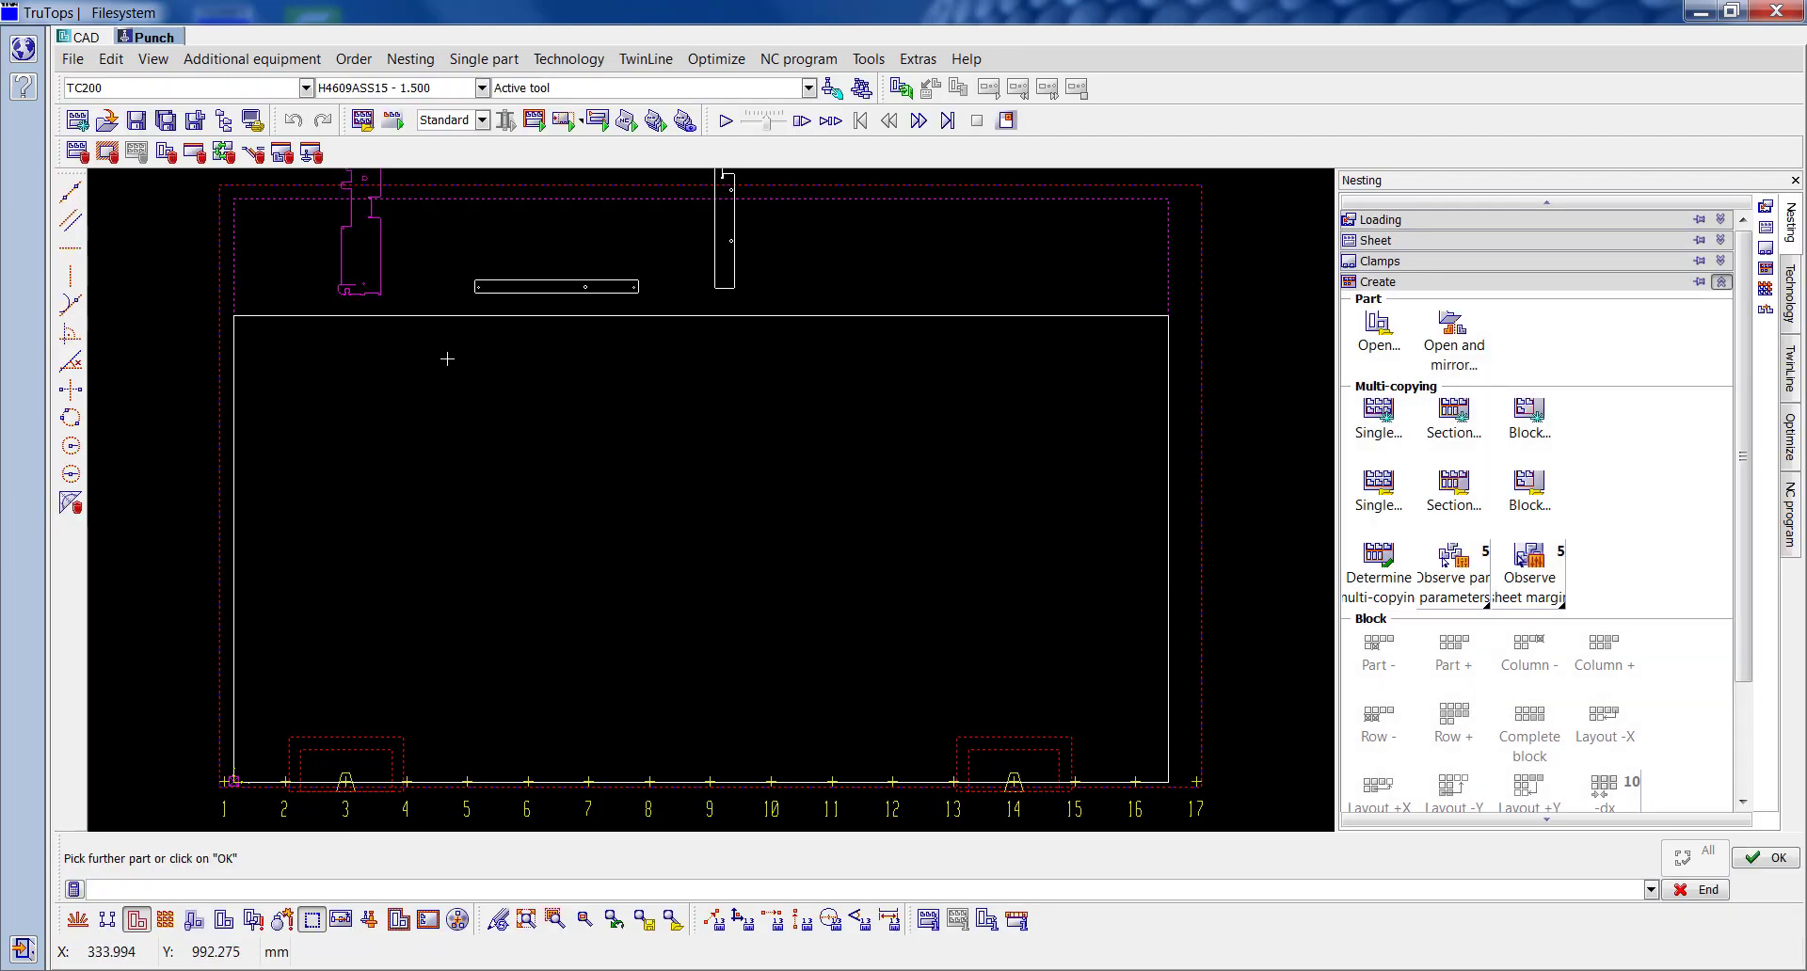
{"action": "left_click", "coordinate": [1768, 858]}
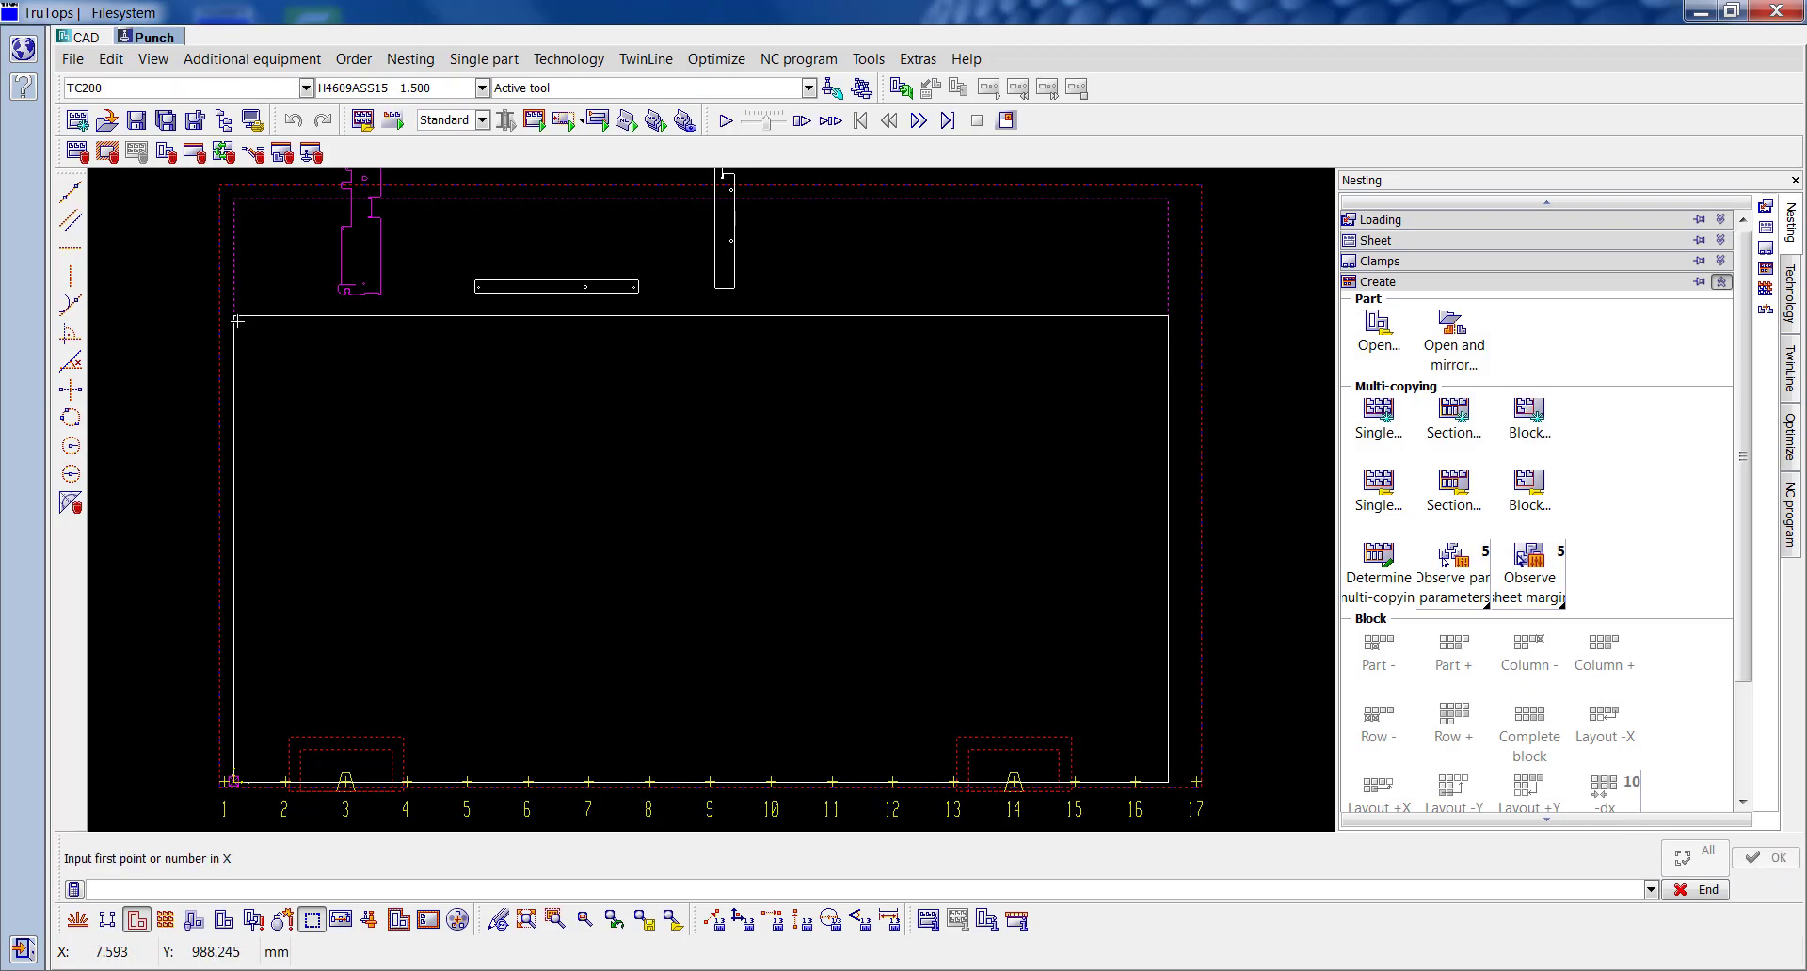
{"action": "type", "text": "0"}
{"action": "key", "text": "Return"}
{"action": "type", "text": "2"}
{"action": "key", "text": "Return"}
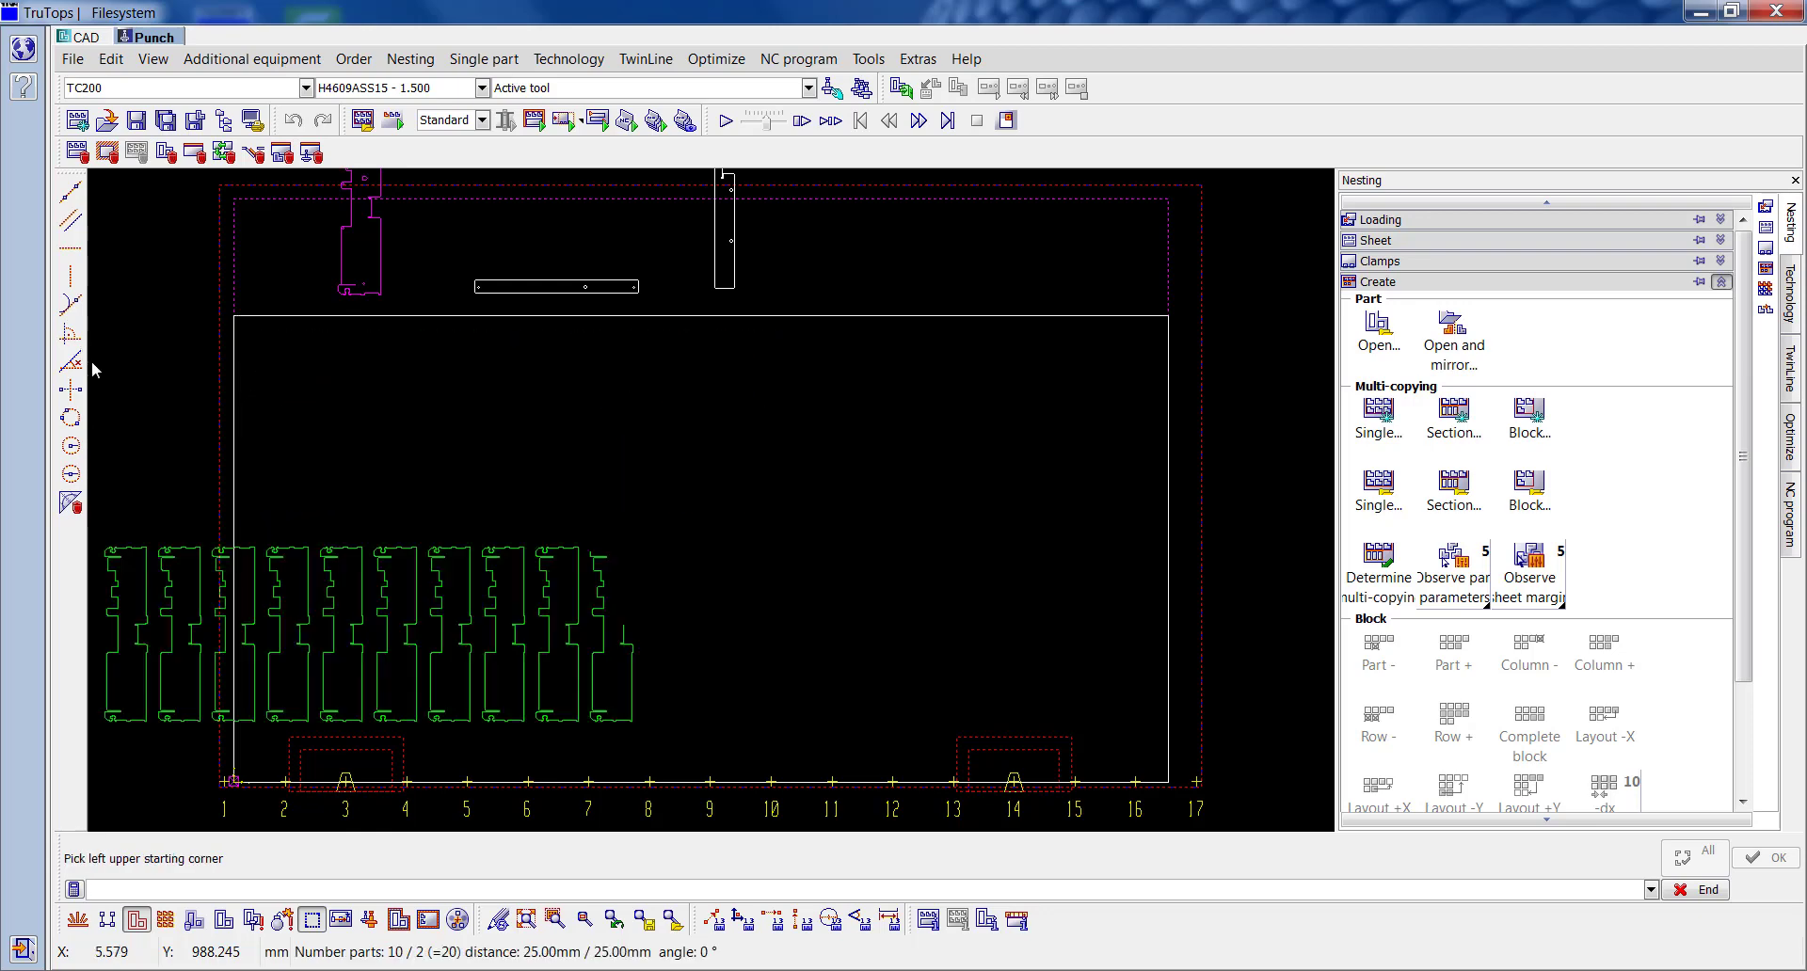
{"action": "left_click", "coordinate": [237, 315]}
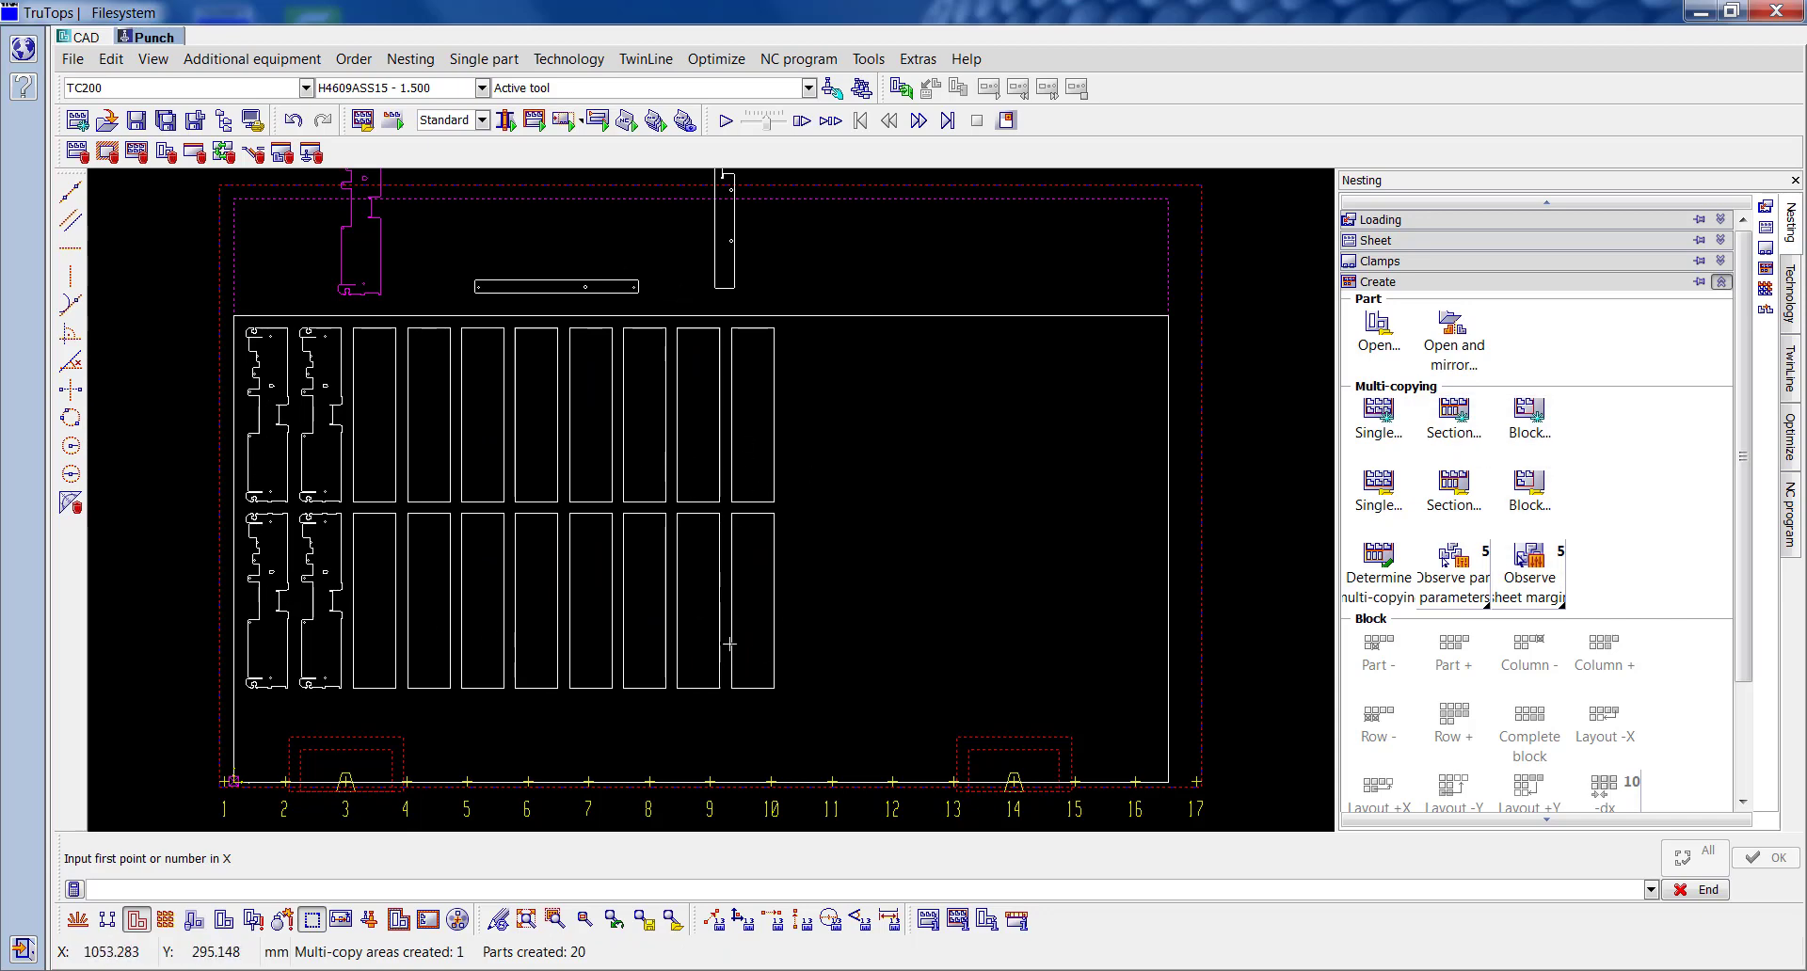
Step: Fill the upper right area with 24 section copies of the narrow vertical part
{"action": "left_click", "coordinate": [1438, 436]}
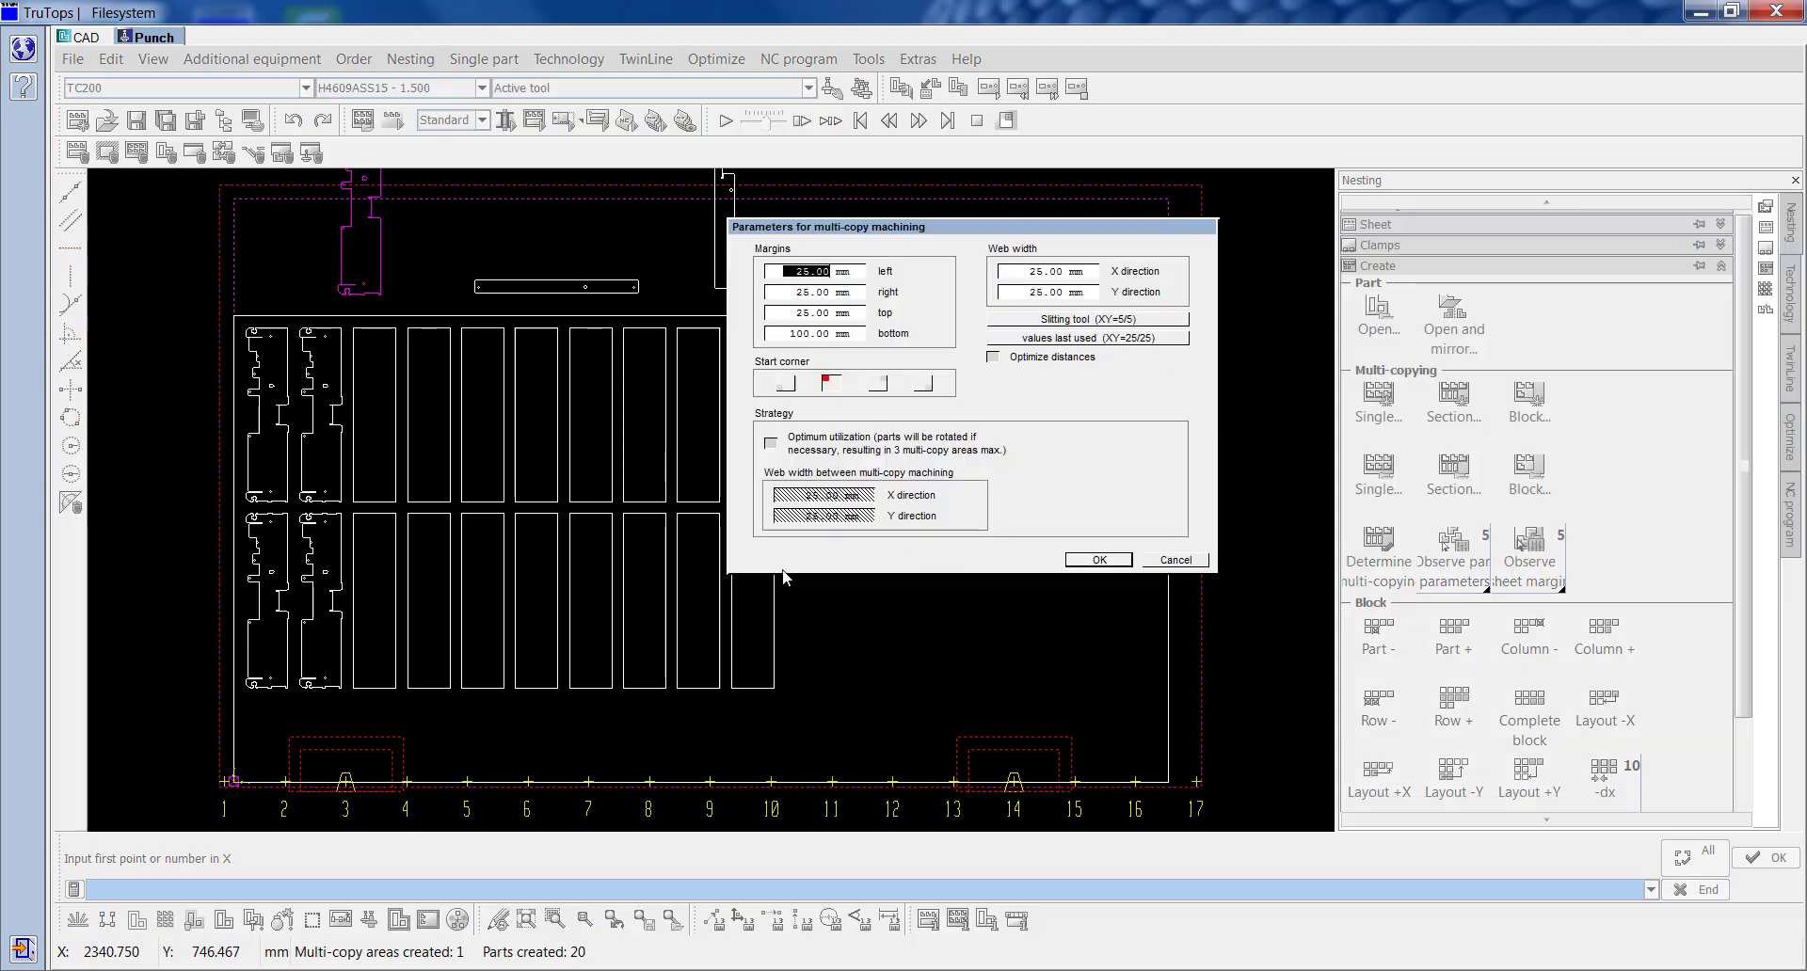
{"action": "left_click", "coordinate": [1091, 564]}
{"action": "left_click", "coordinate": [731, 295]}
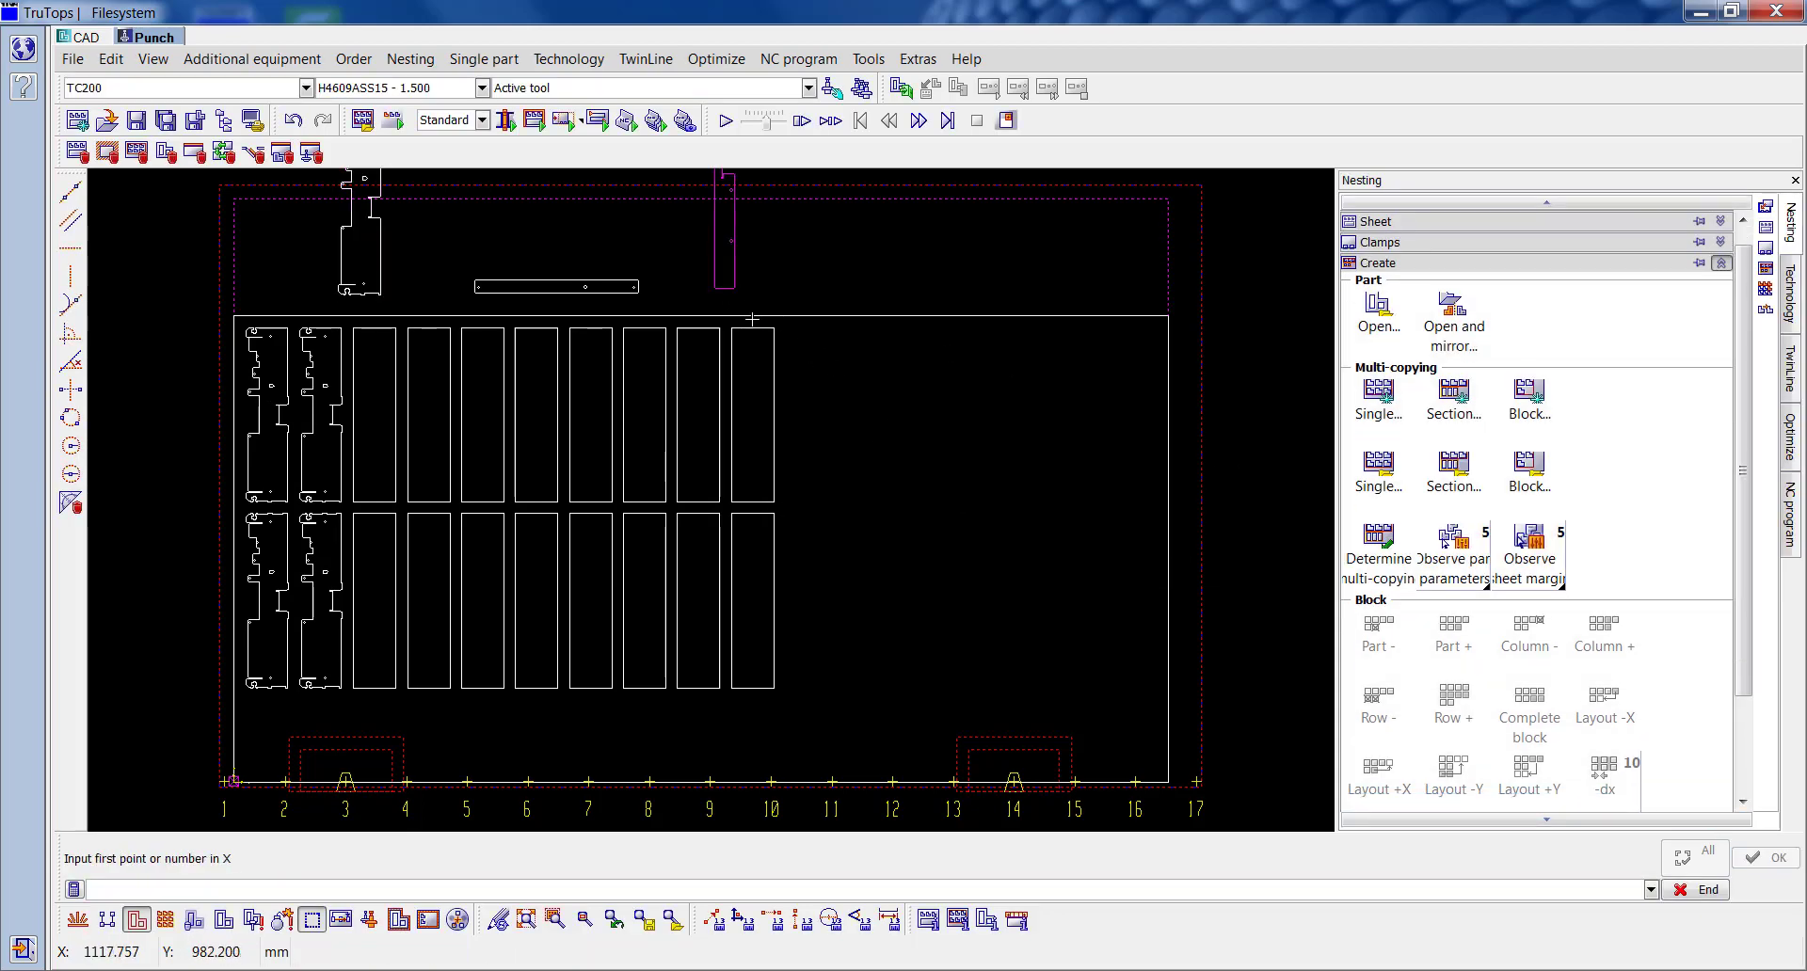
{"action": "left_click", "coordinate": [775, 311]}
{"action": "left_click", "coordinate": [1169, 658]}
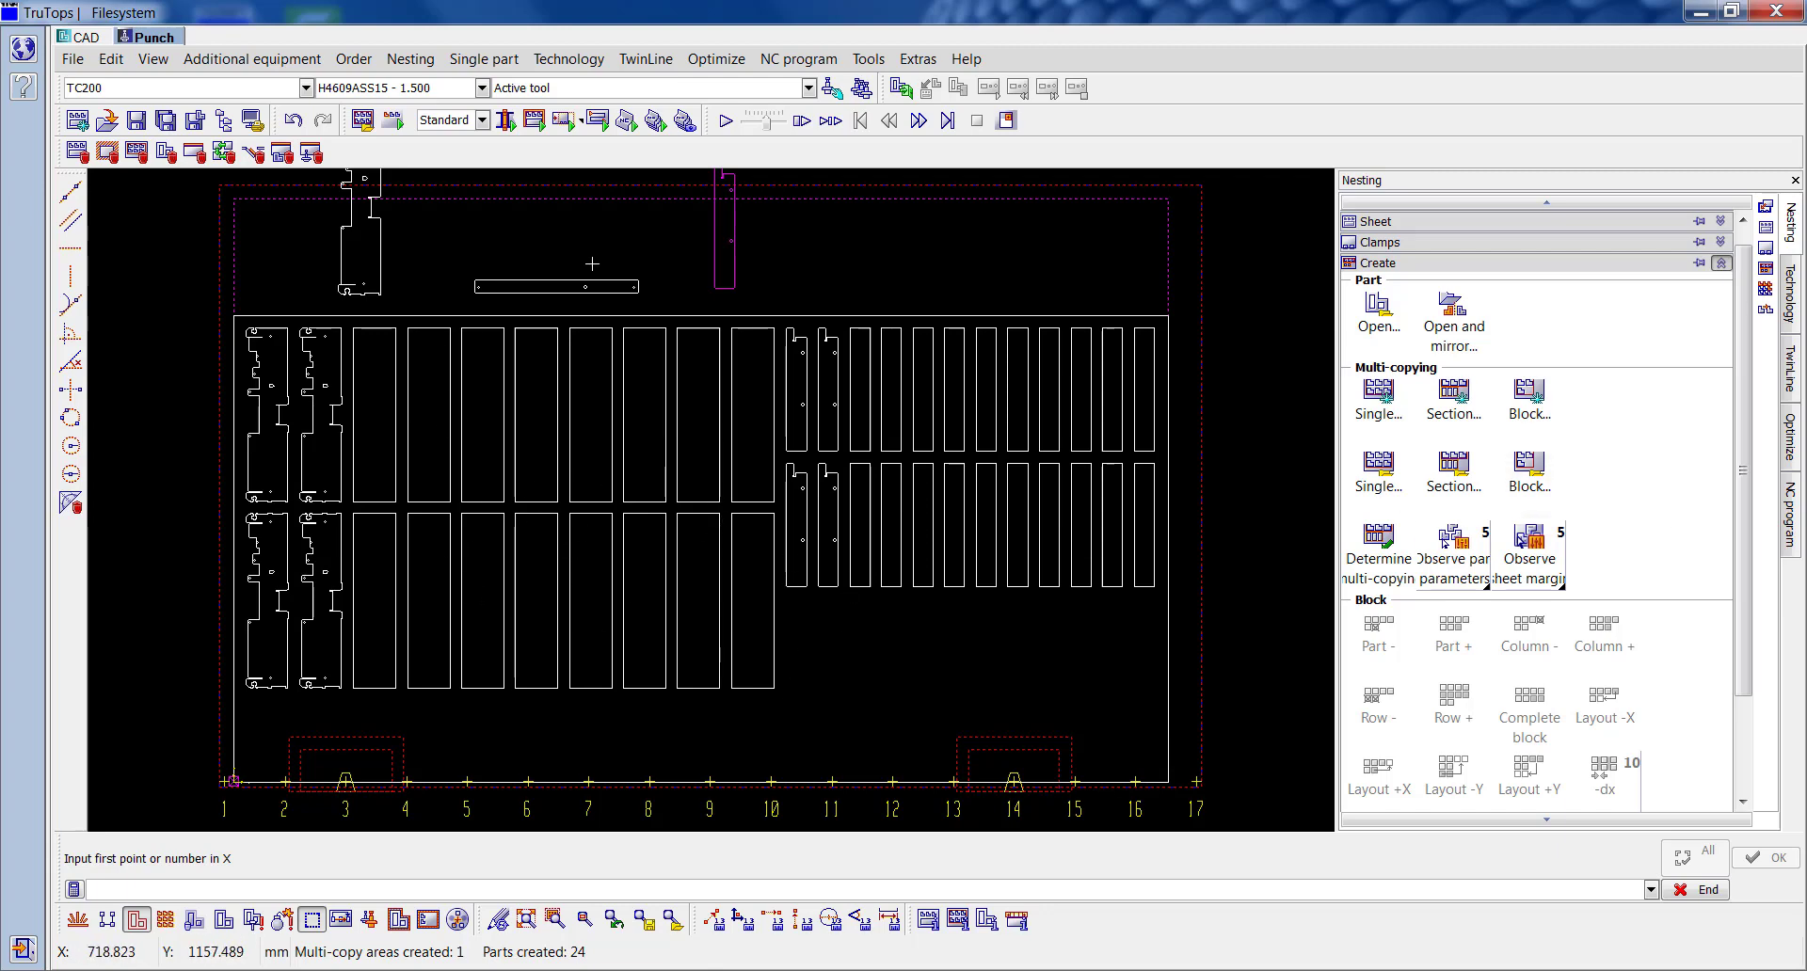
Step: Set up another section multi-copy run with the long horizontal strip part
{"action": "left_click", "coordinate": [1469, 405]}
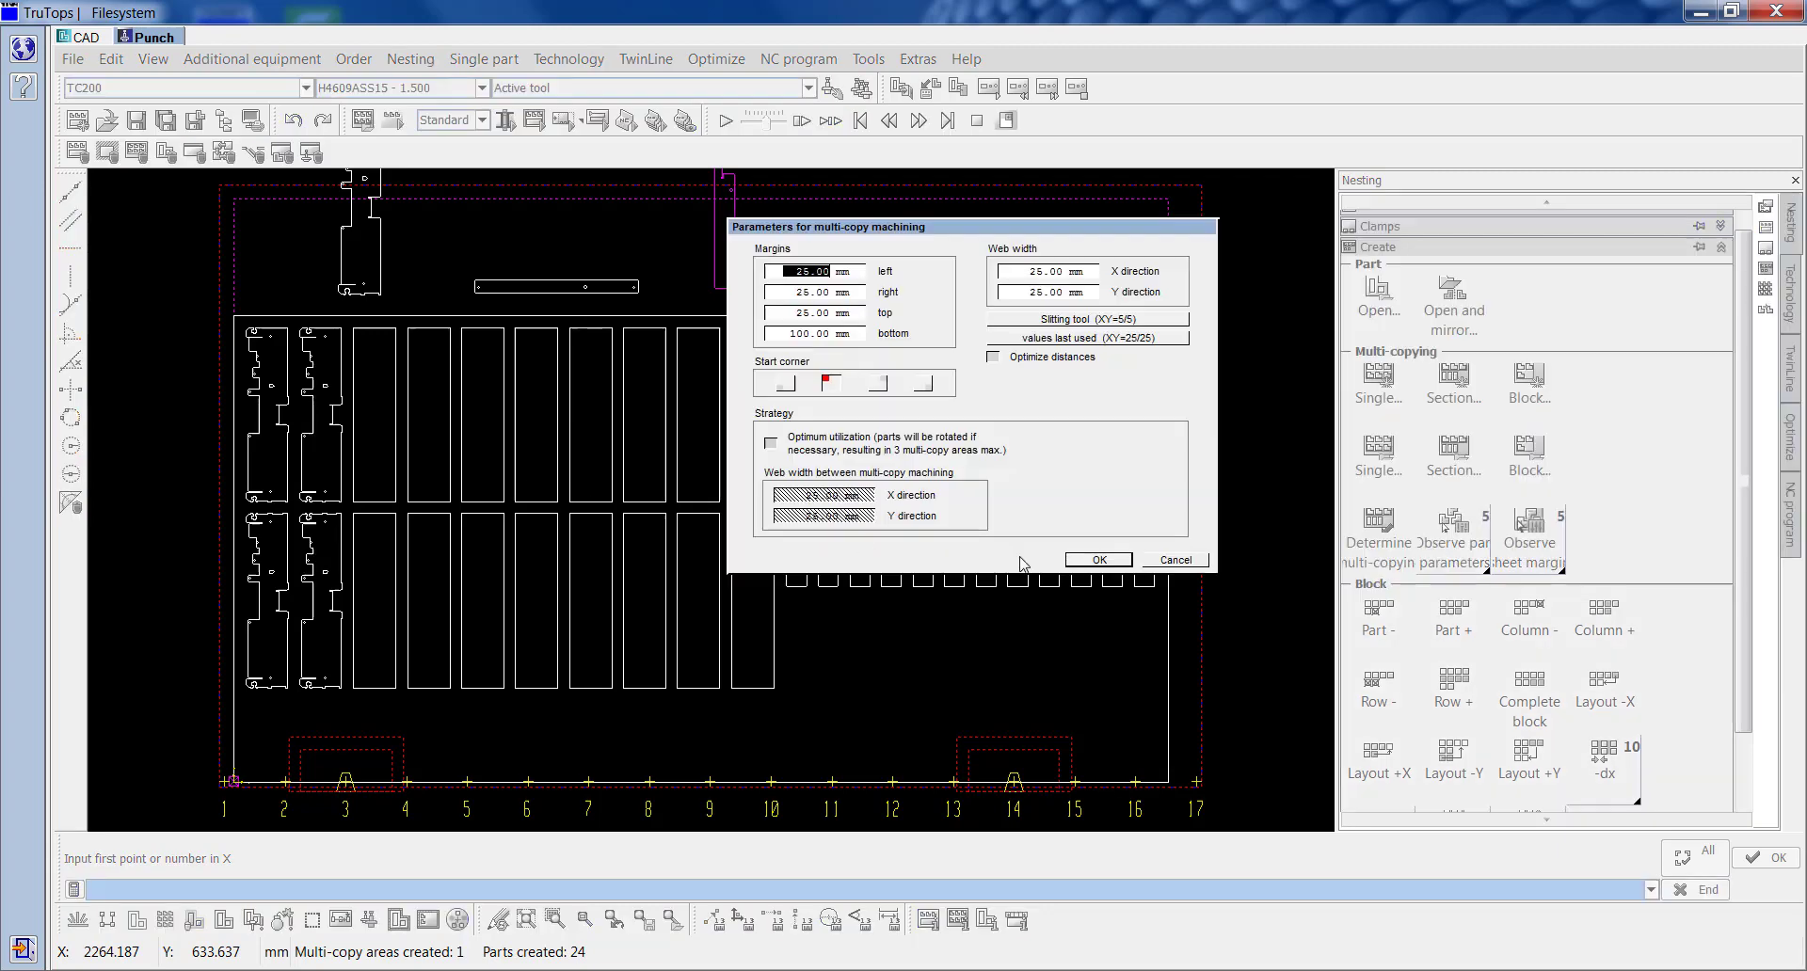
{"action": "left_click", "coordinate": [1092, 560]}
{"action": "left_click", "coordinate": [561, 298]}
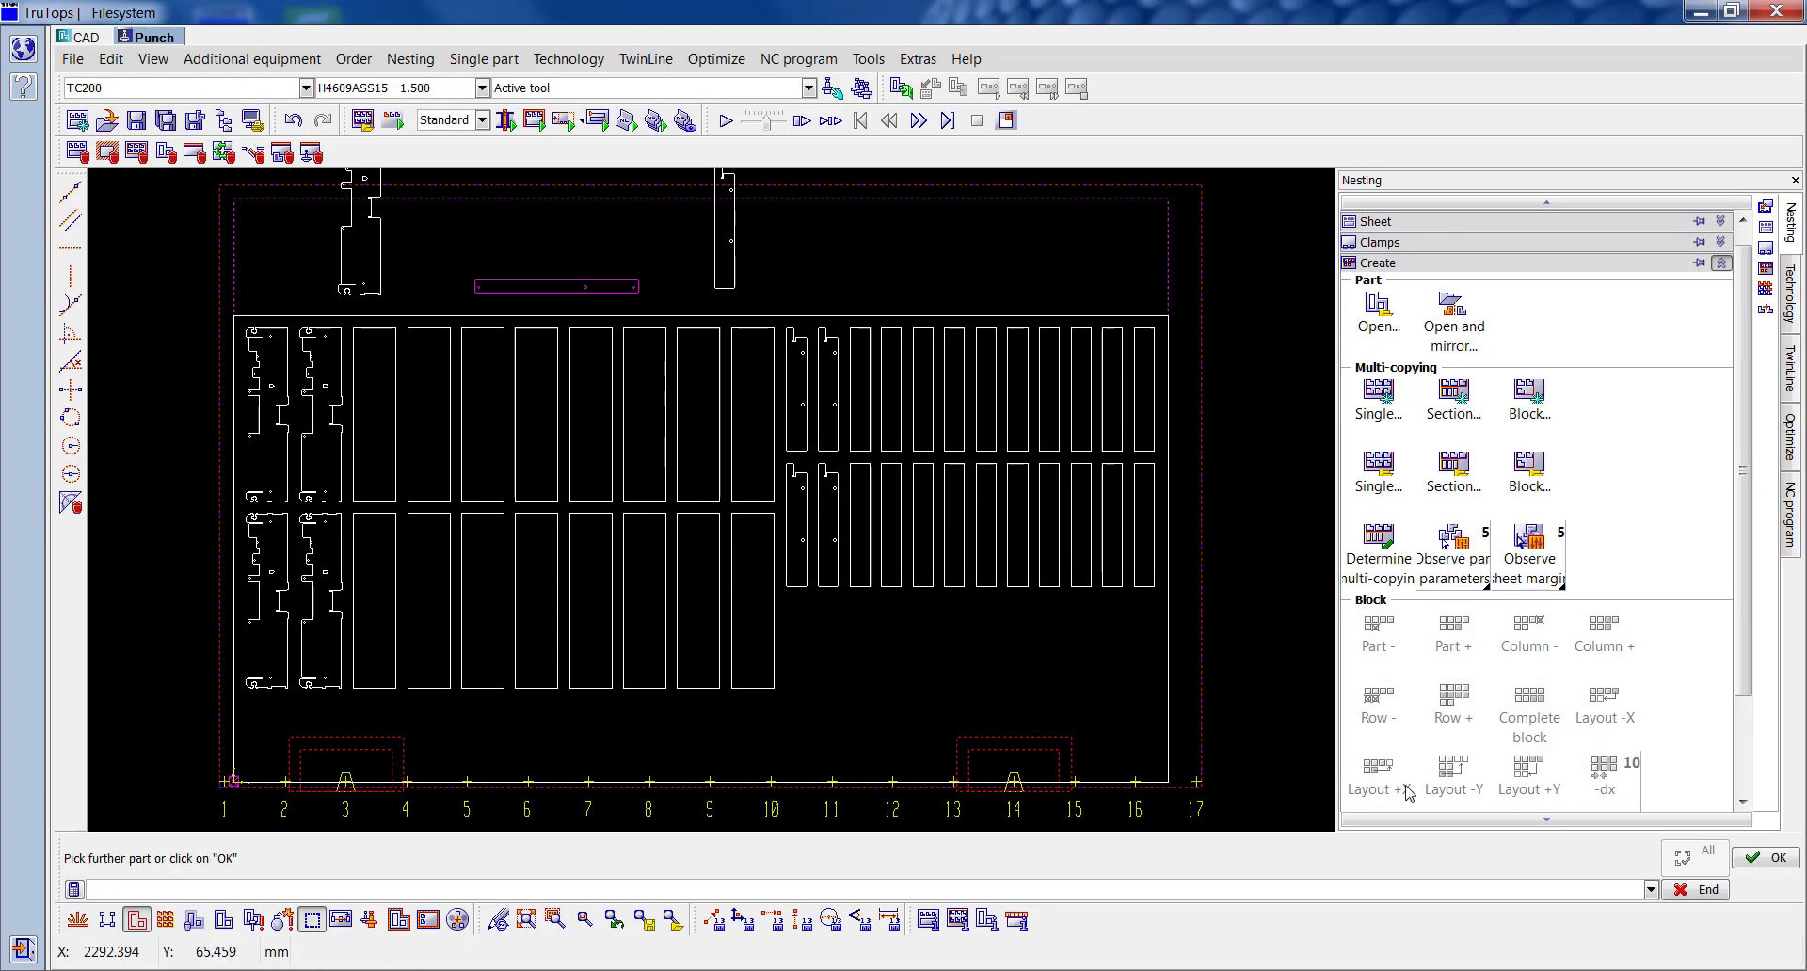
Step: Fill the lower right area with 12 long strip copies
{"action": "left_click", "coordinate": [1749, 861]}
{"action": "left_click", "coordinate": [1176, 782]}
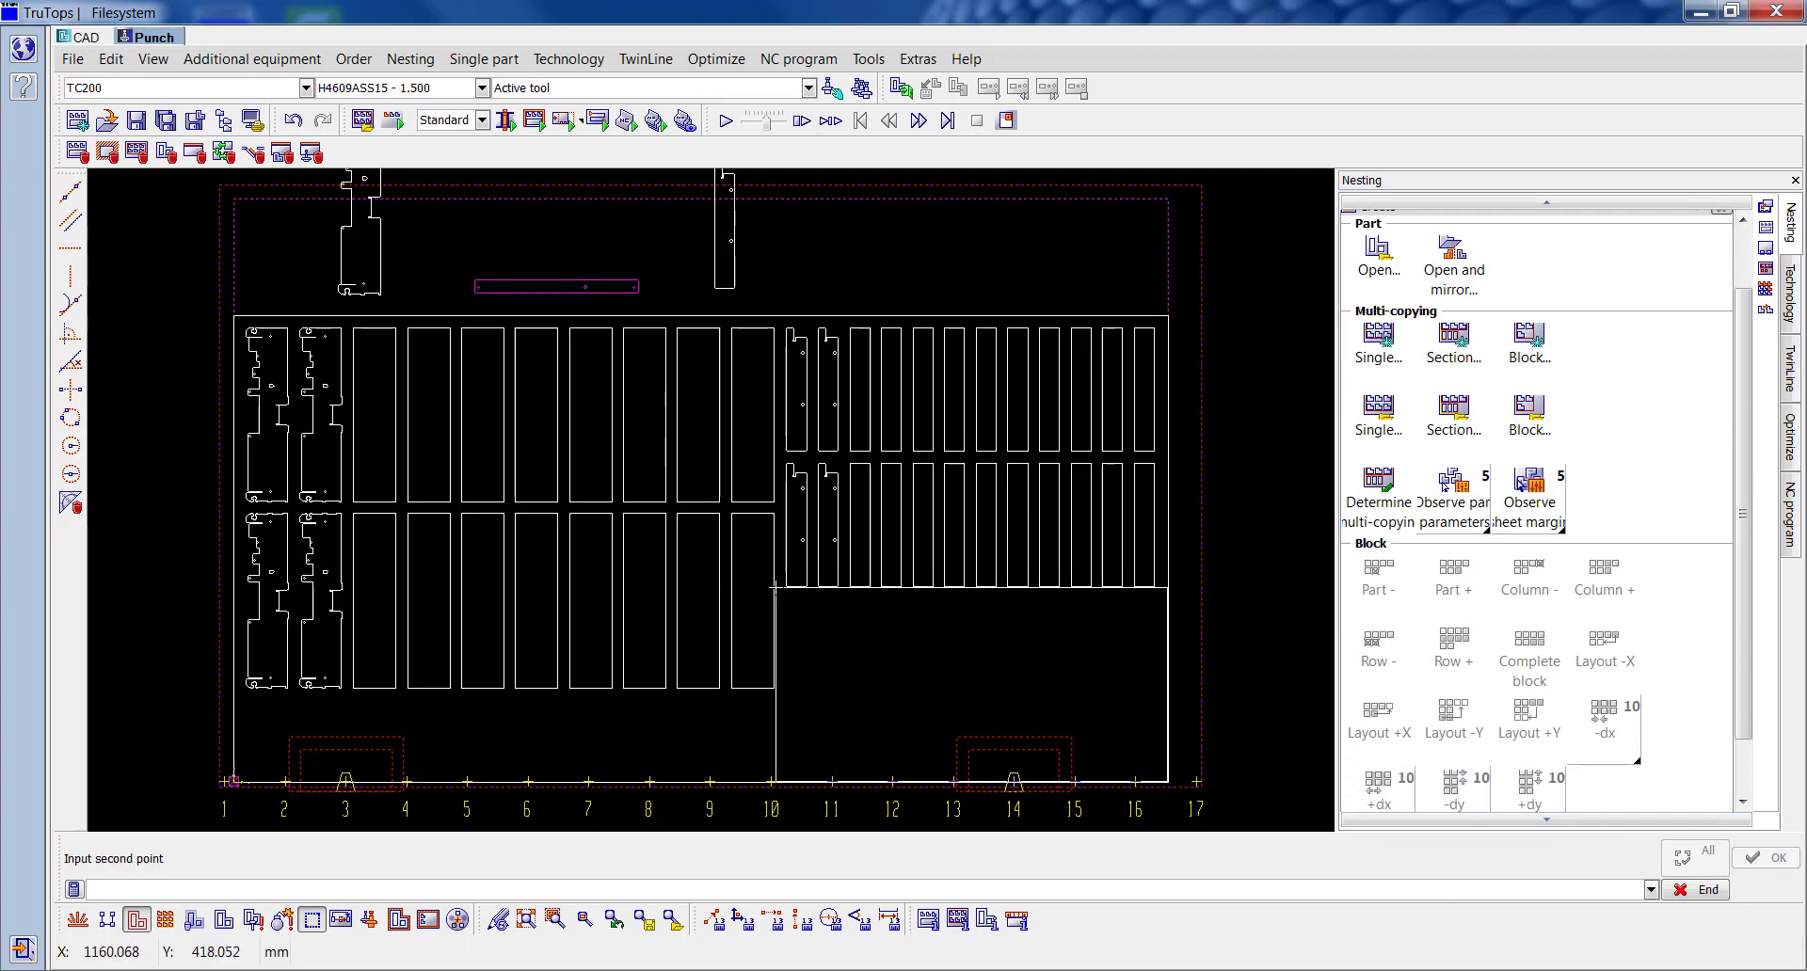
{"action": "left_click", "coordinate": [775, 588]}
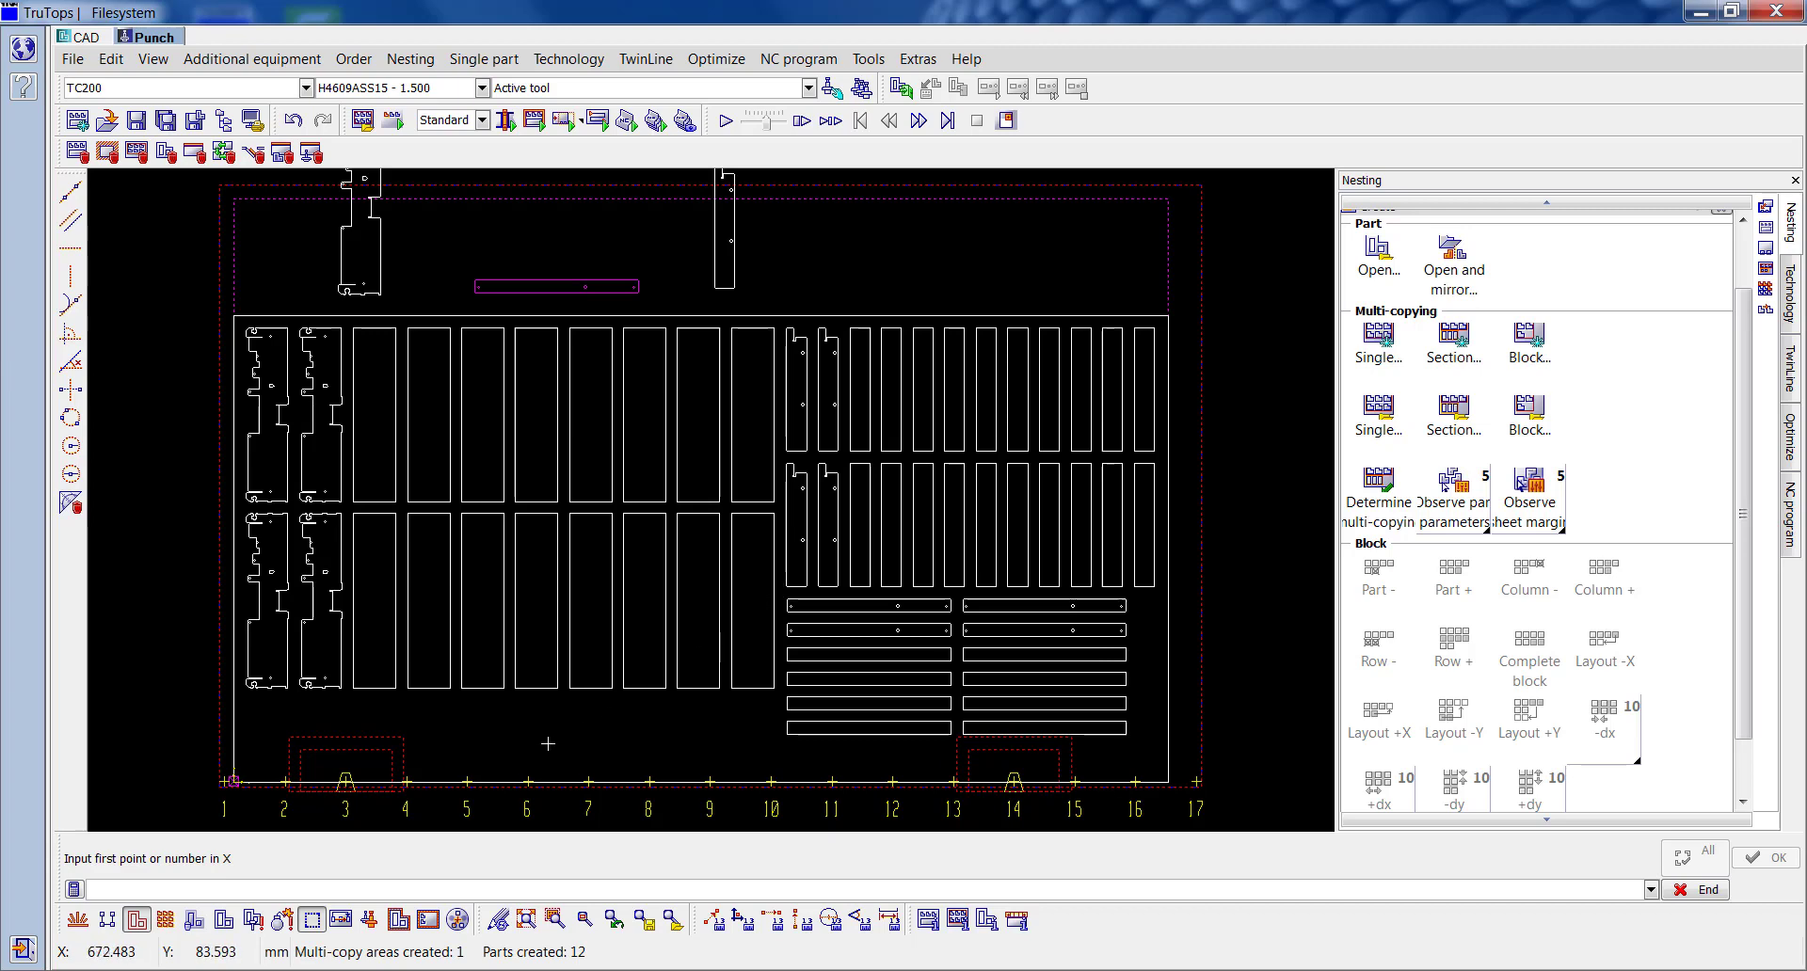
Step: Place a 2×3 block of strips at the bottom centre of the sheet
{"action": "type", "text": "2"}
{"action": "key", "text": "Return"}
{"action": "type", "text": "3"}
{"action": "key", "text": "Return"}
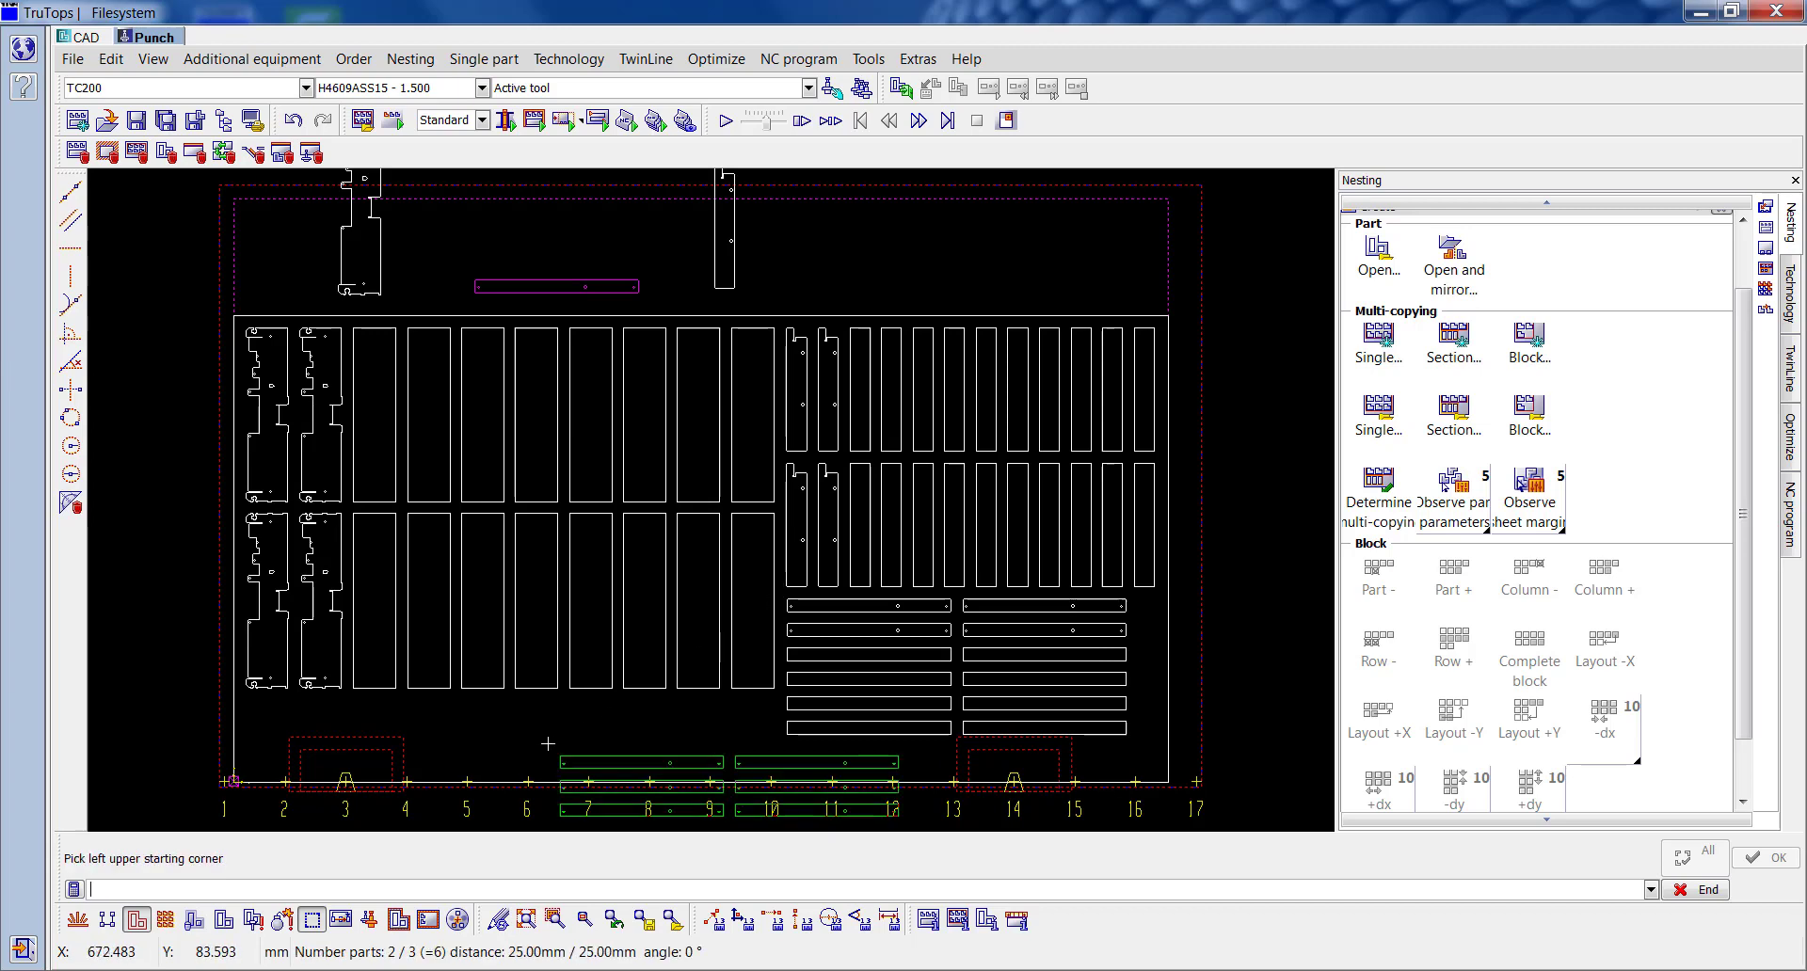
{"action": "scroll", "coordinate": [428, 716], "scroll_direction": "up", "scroll_amount": 3}
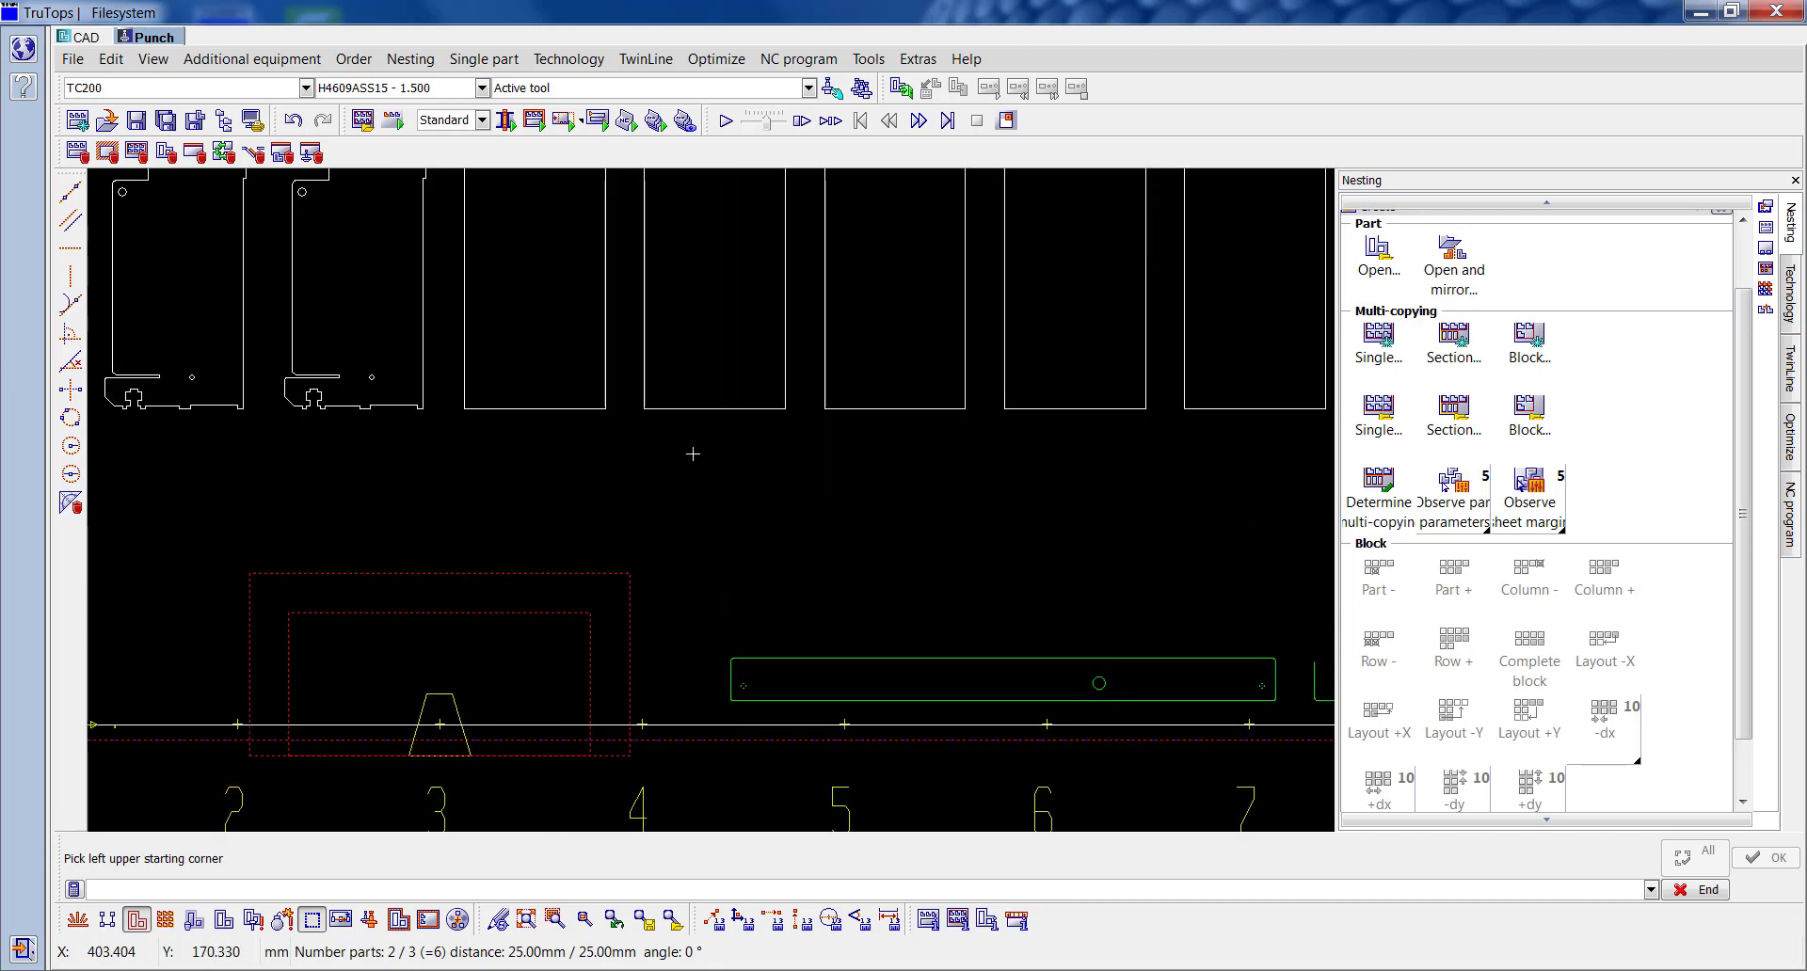
{"action": "left_click", "coordinate": [663, 406]}
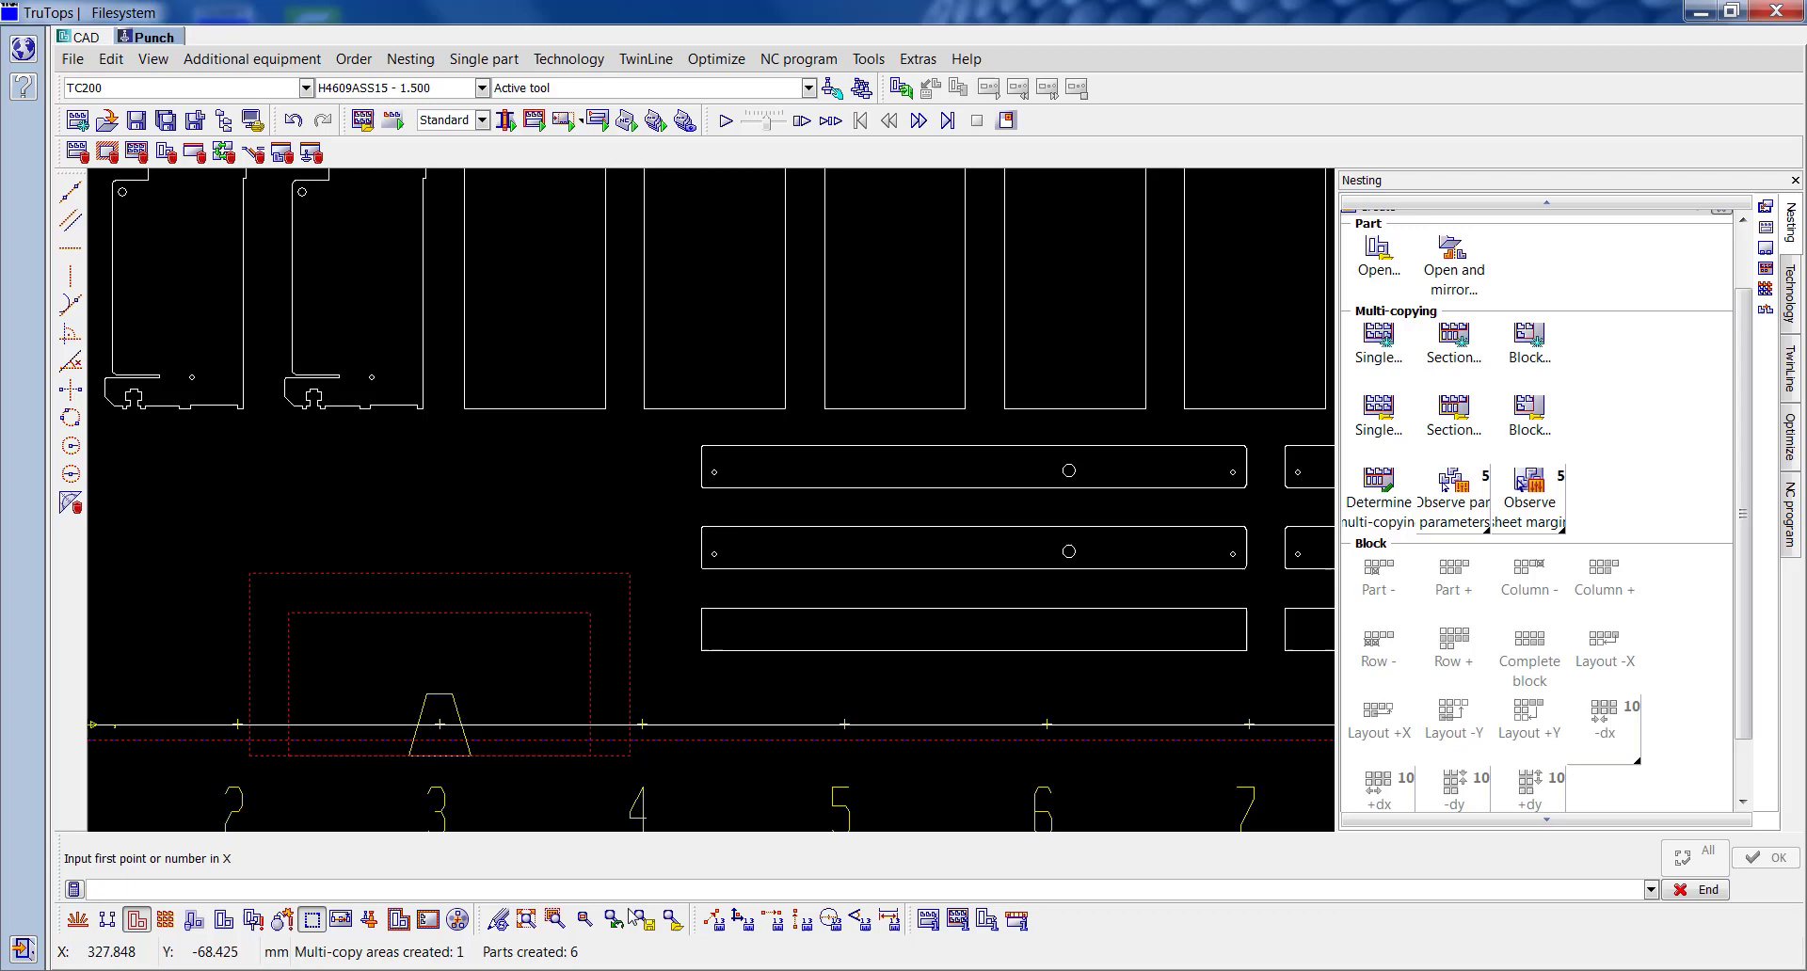
{"action": "left_click", "coordinate": [526, 919]}
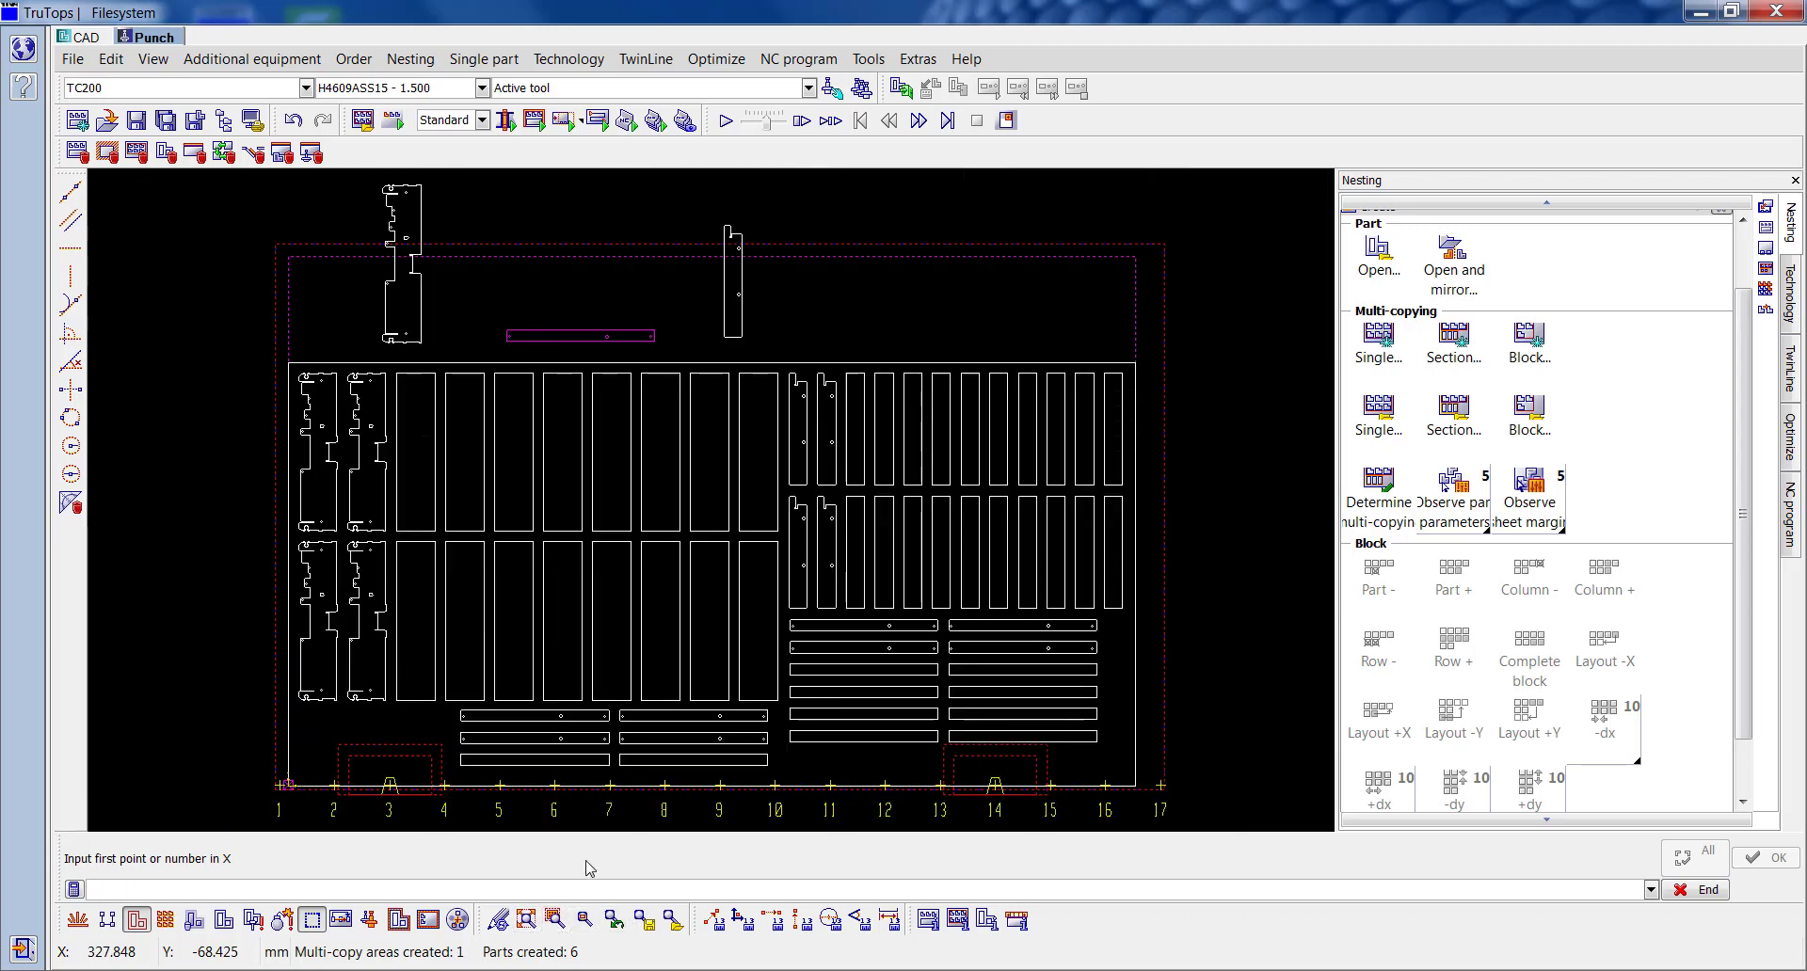
Step: Place a block of two strips in the sheet's lower-left corner
{"action": "left_click", "coordinate": [284, 720]}
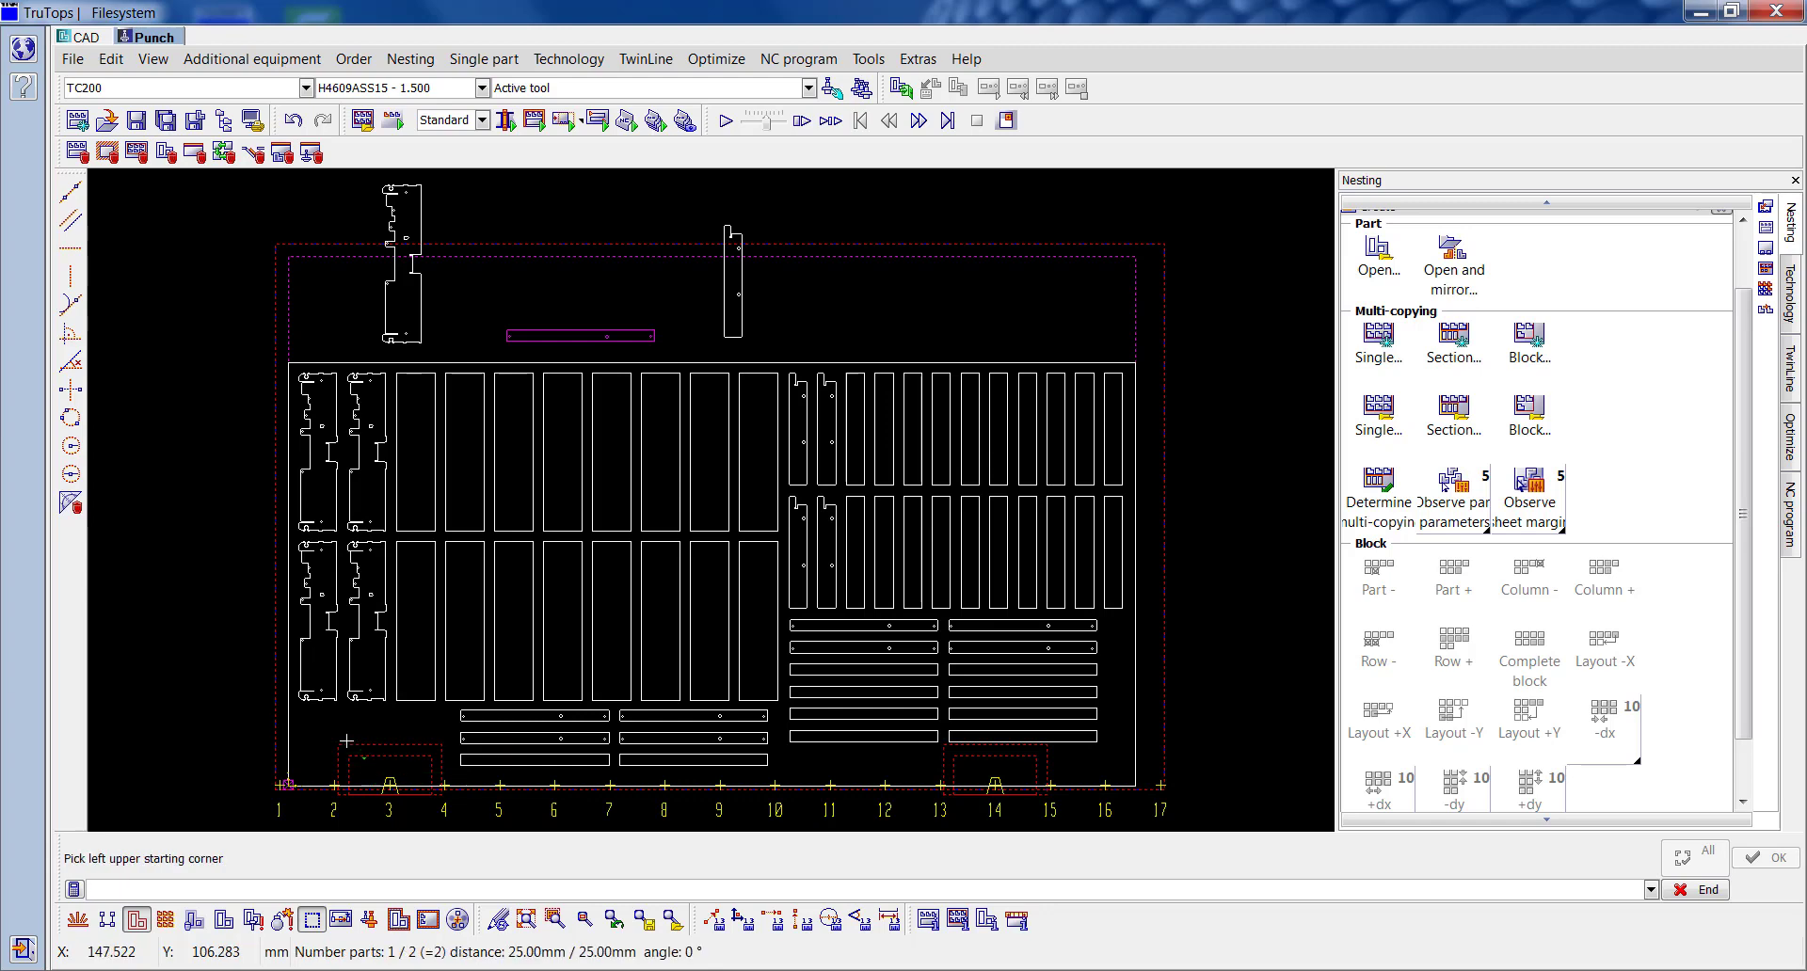
{"action": "scroll", "coordinate": [301, 716], "scroll_direction": "up", "scroll_amount": 3}
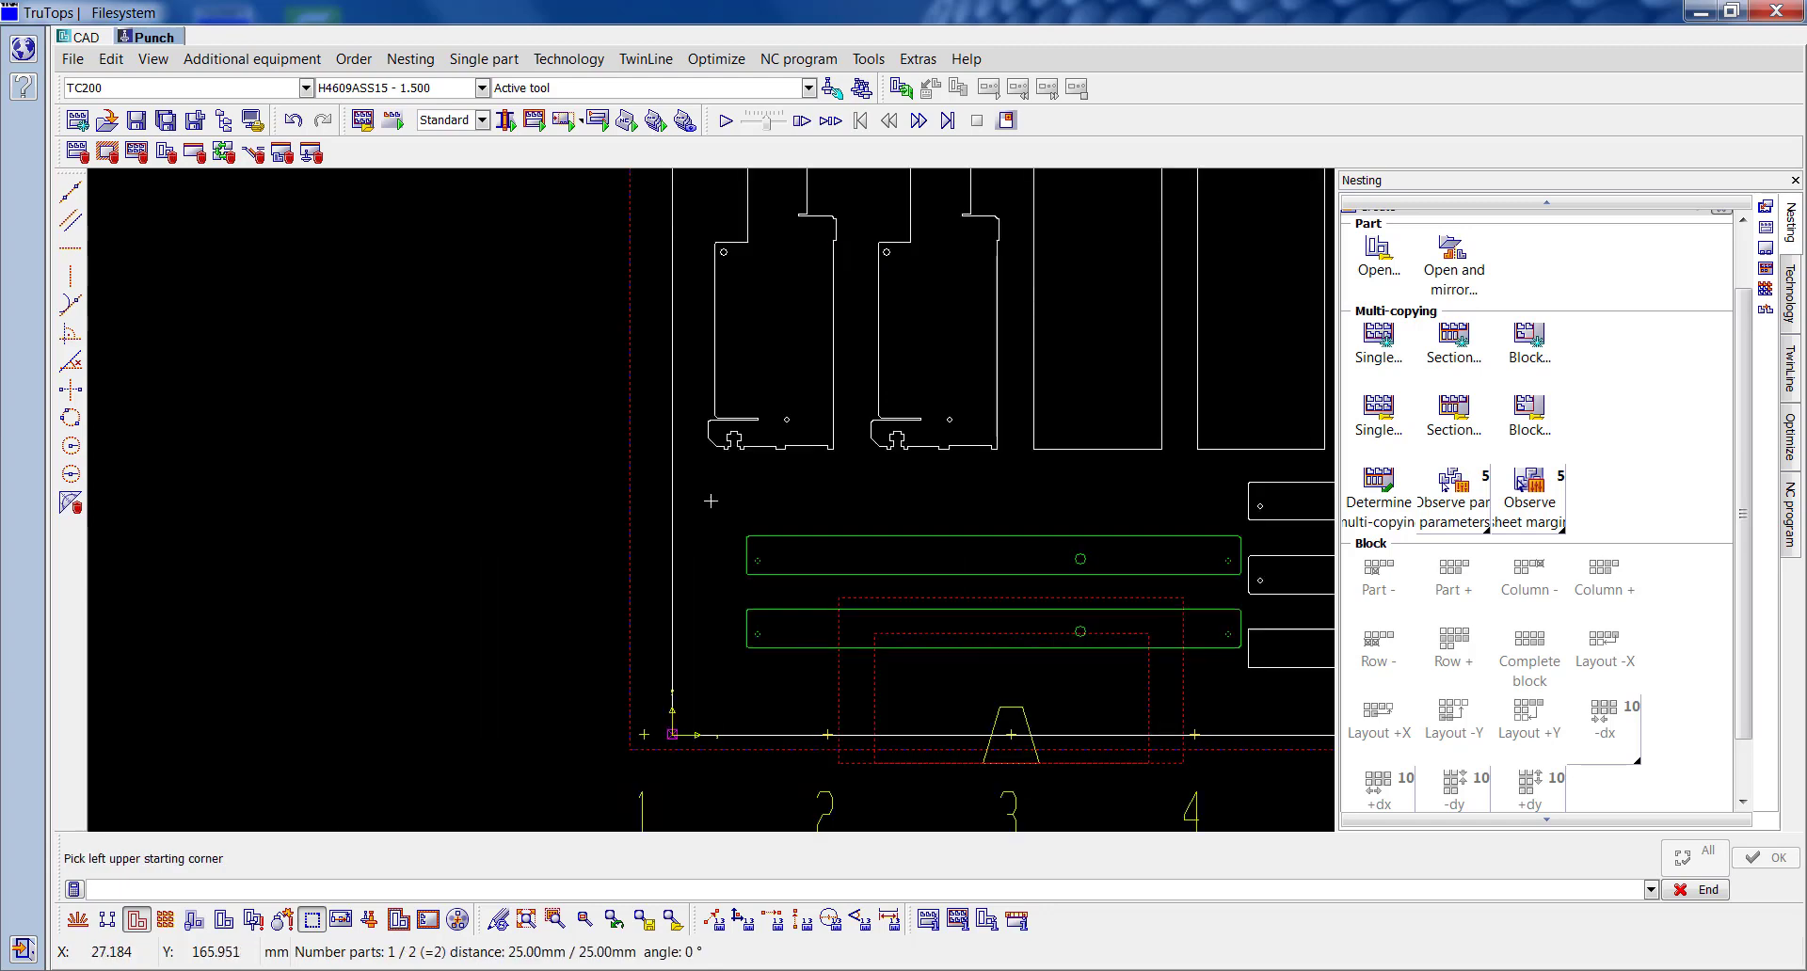
{"action": "left_click", "coordinate": [674, 436]}
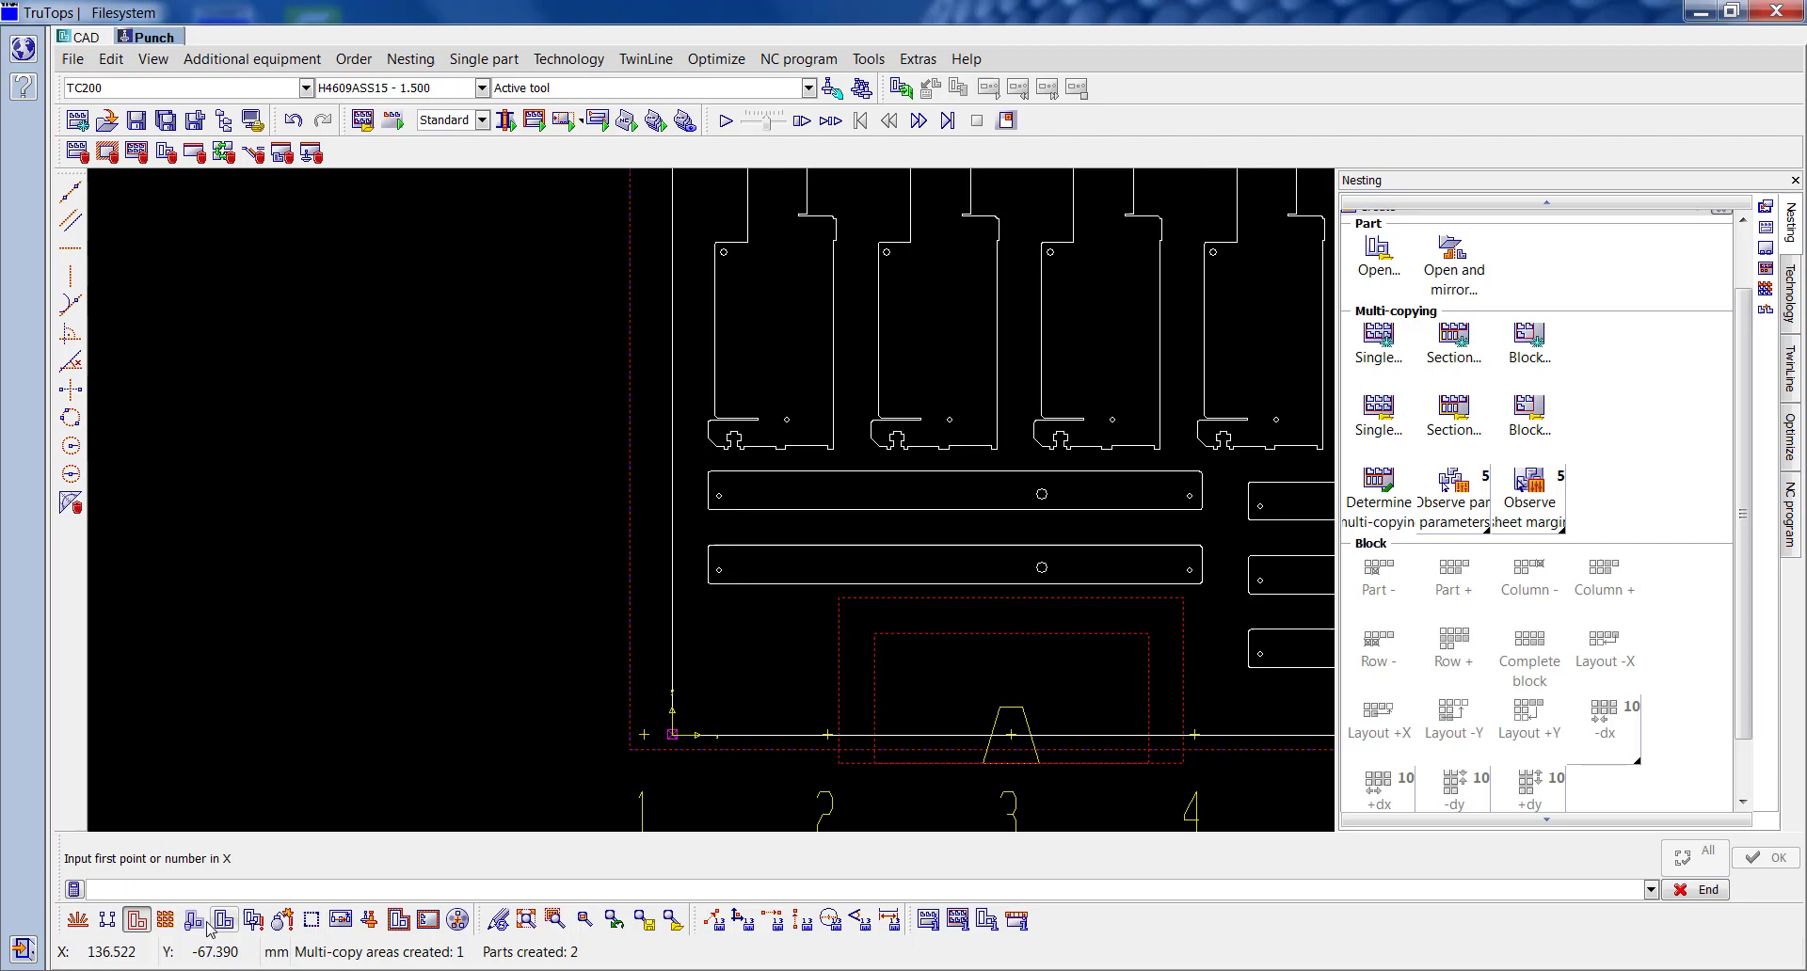
{"action": "left_click", "coordinate": [525, 921]}
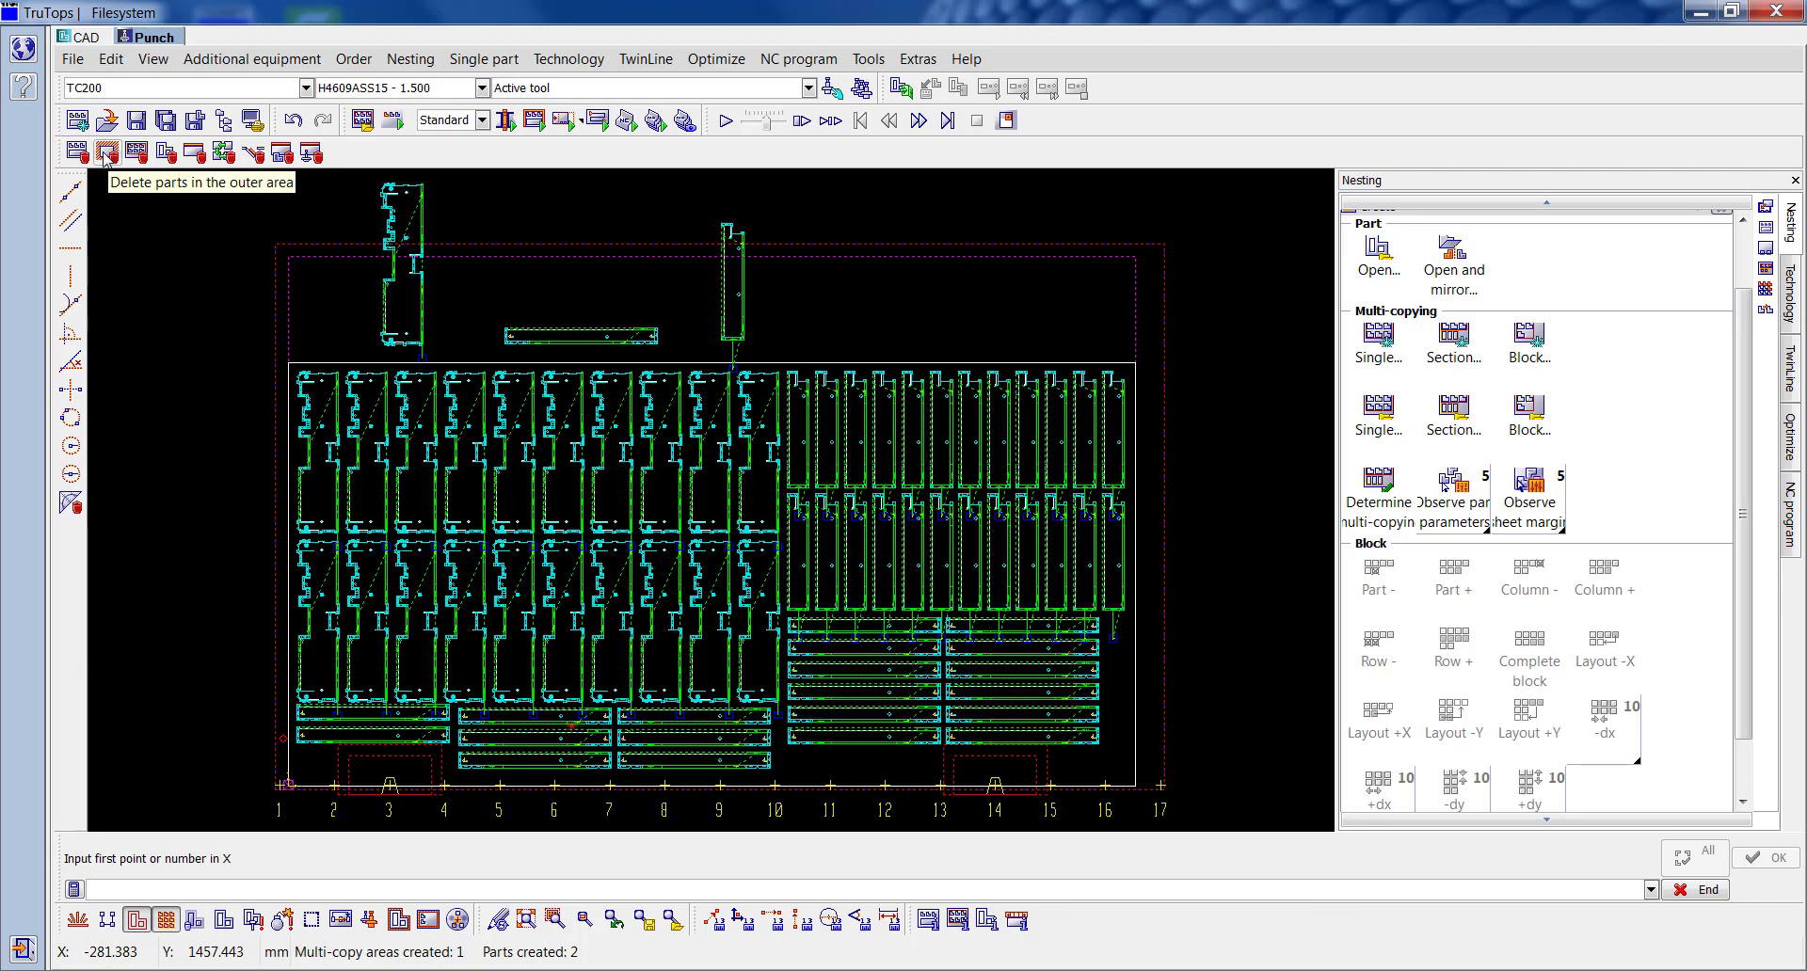
Step: Delete the parts outside the sheet and run automatic punch sequencing
{"action": "left_click", "coordinate": [105, 154]}
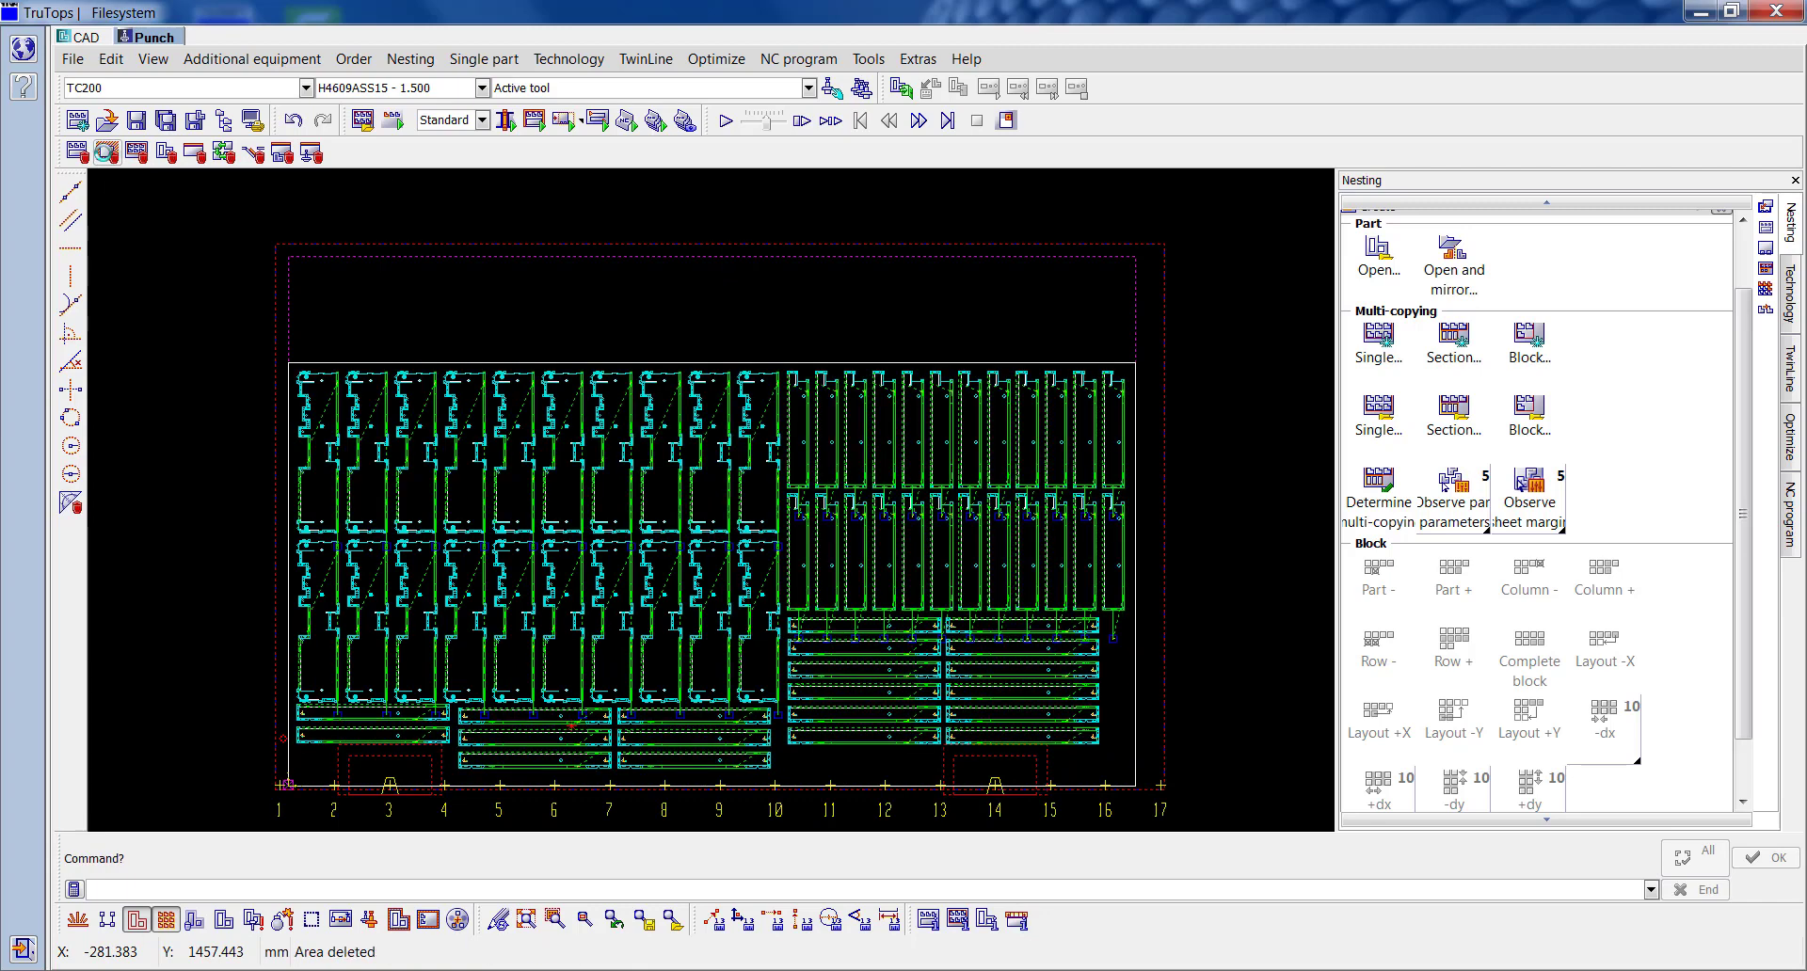
{"action": "left_click", "coordinate": [1792, 435]}
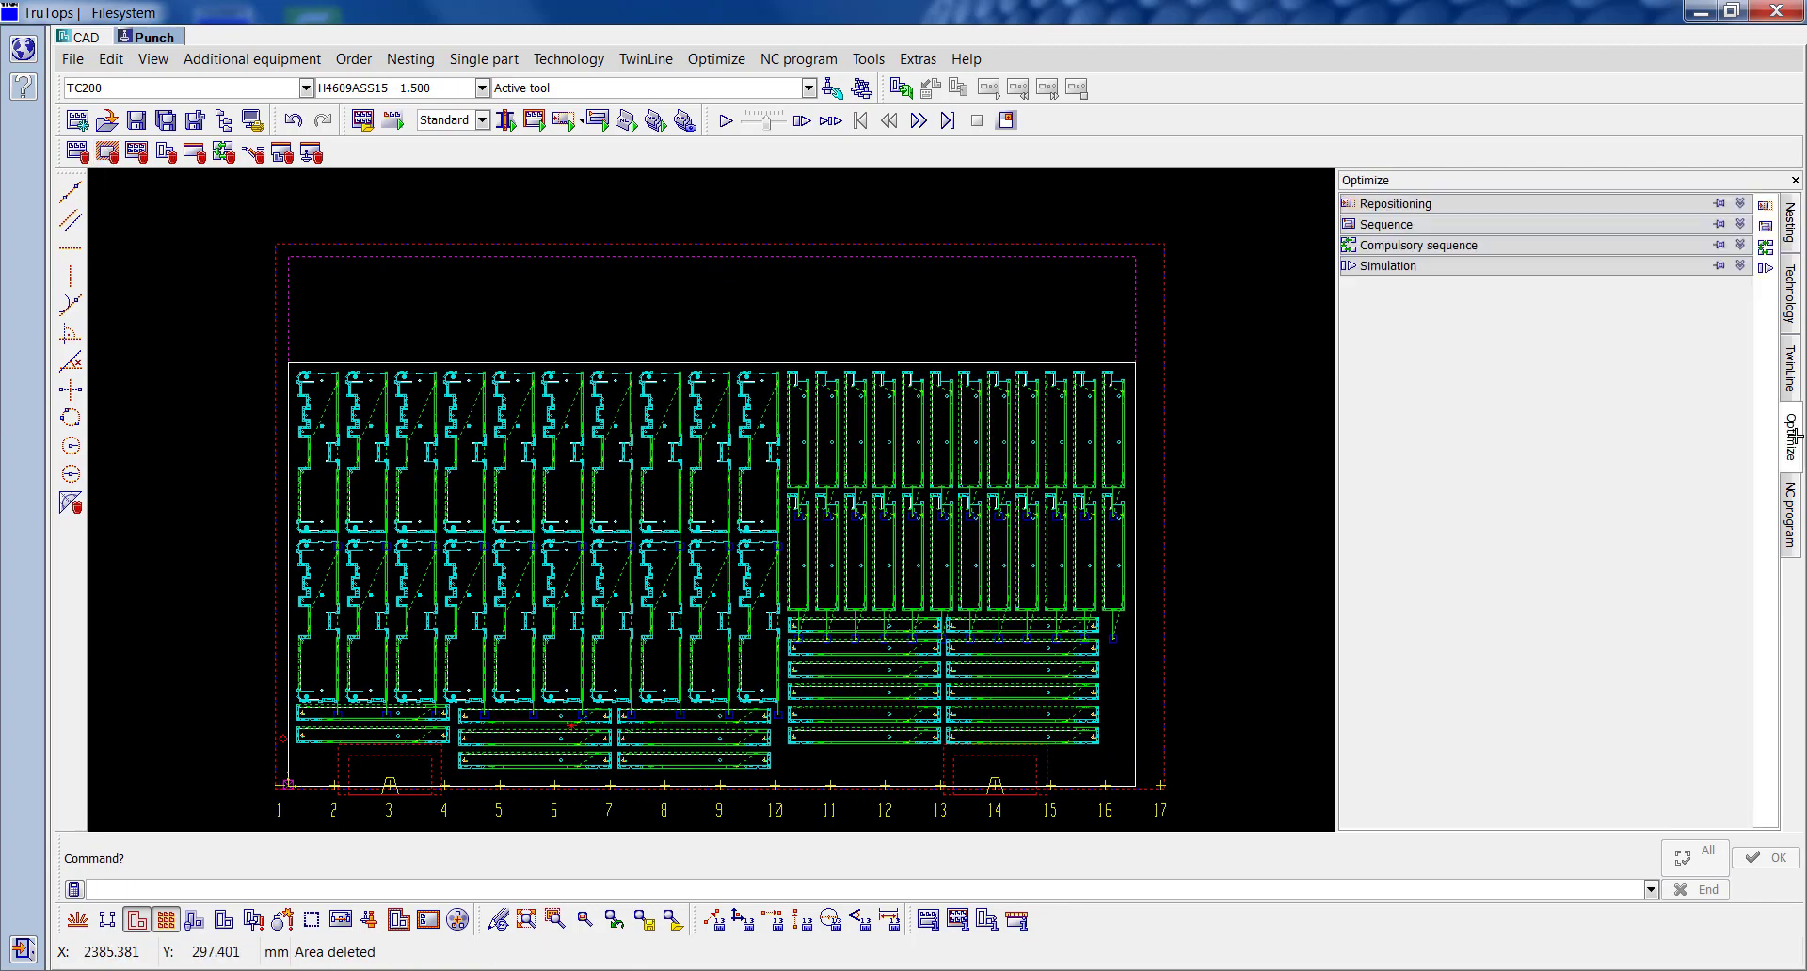
{"action": "left_click", "coordinate": [1412, 226]}
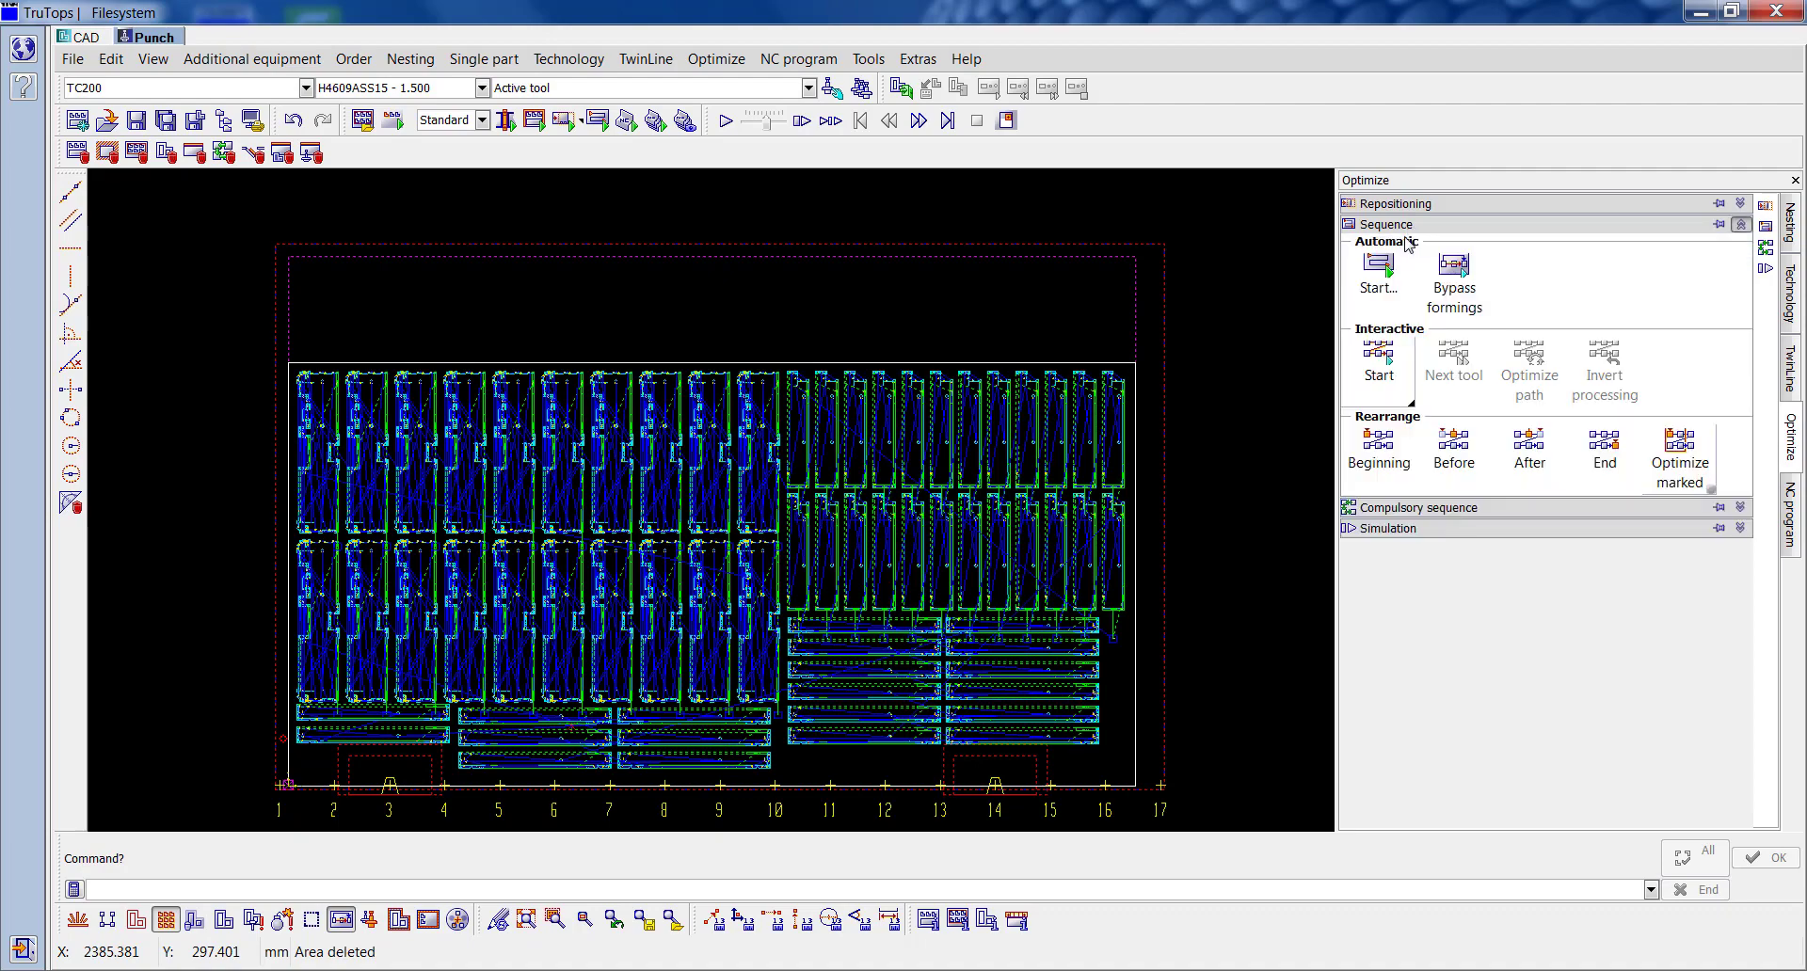
{"action": "left_click", "coordinate": [1393, 293]}
{"action": "left_click", "coordinate": [1183, 494]}
{"action": "left_click", "coordinate": [1202, 657]}
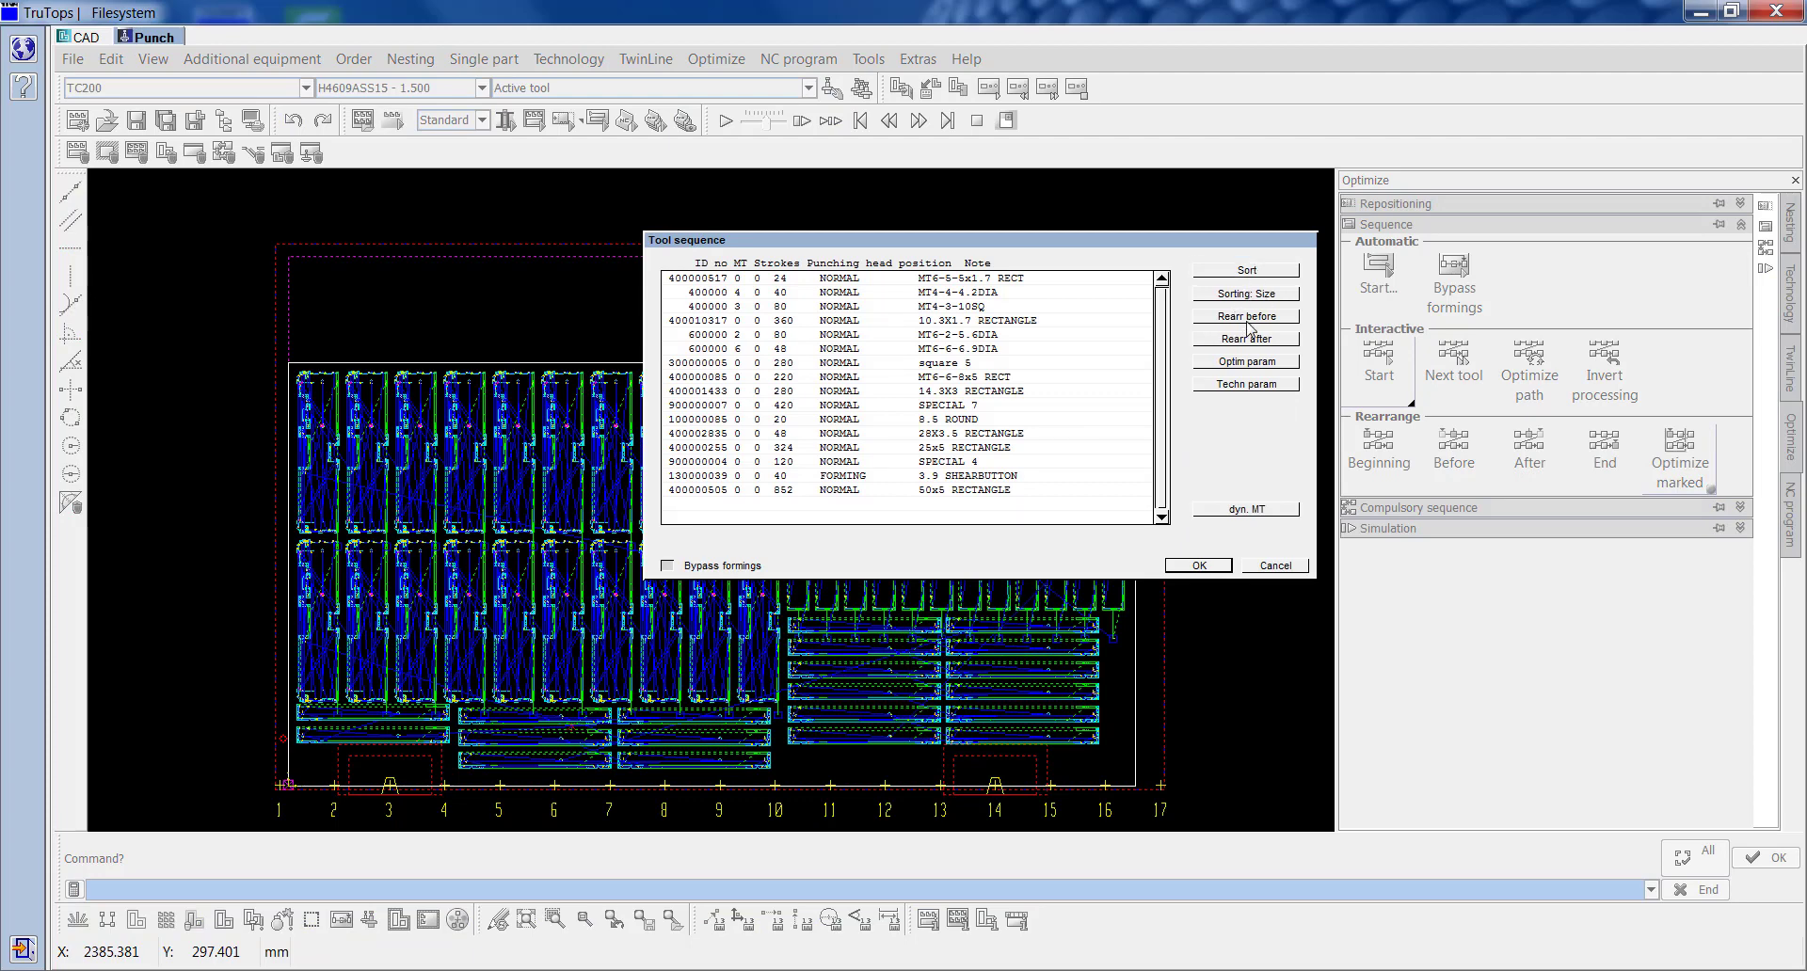
Step: Reorder the tool sequence so SPECIAL 7 and square 5 come before MT4-6-8x5 RECT
{"action": "left_click", "coordinate": [1092, 349]}
{"action": "left_click", "coordinate": [1091, 324]}
{"action": "left_click", "coordinate": [1093, 363], "text": "ctrl"}
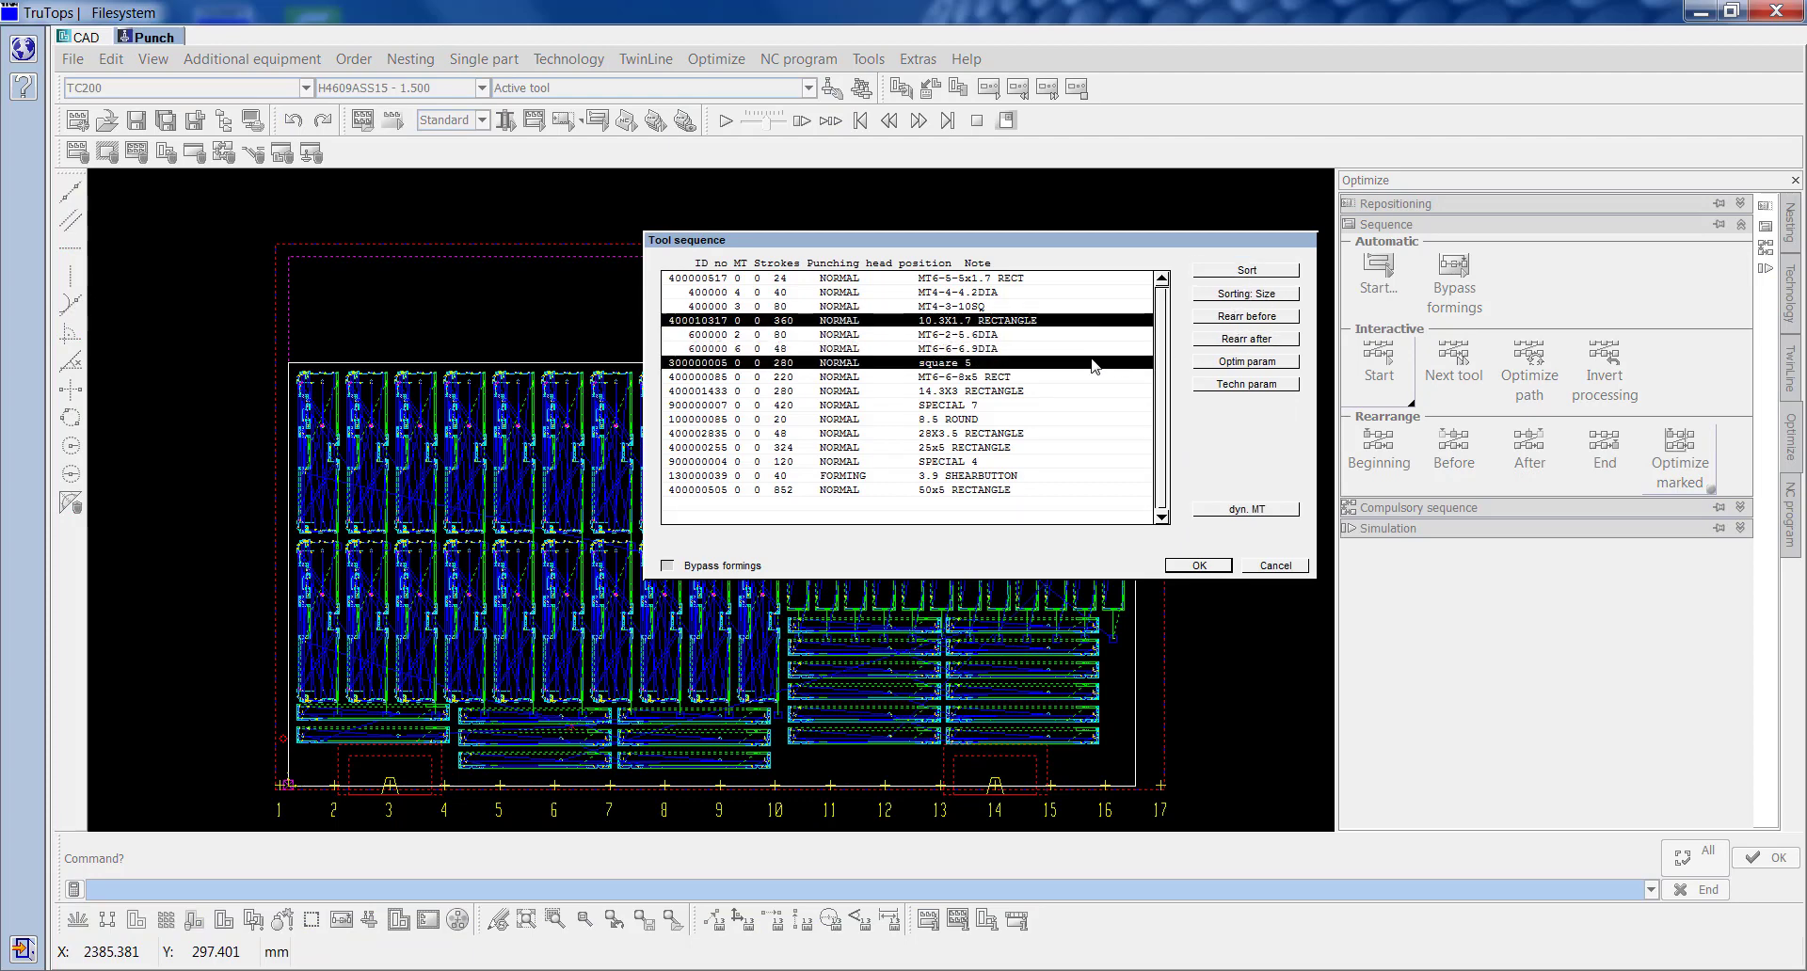
{"action": "left_click", "coordinate": [1073, 377]}
{"action": "left_click", "coordinate": [1062, 364]}
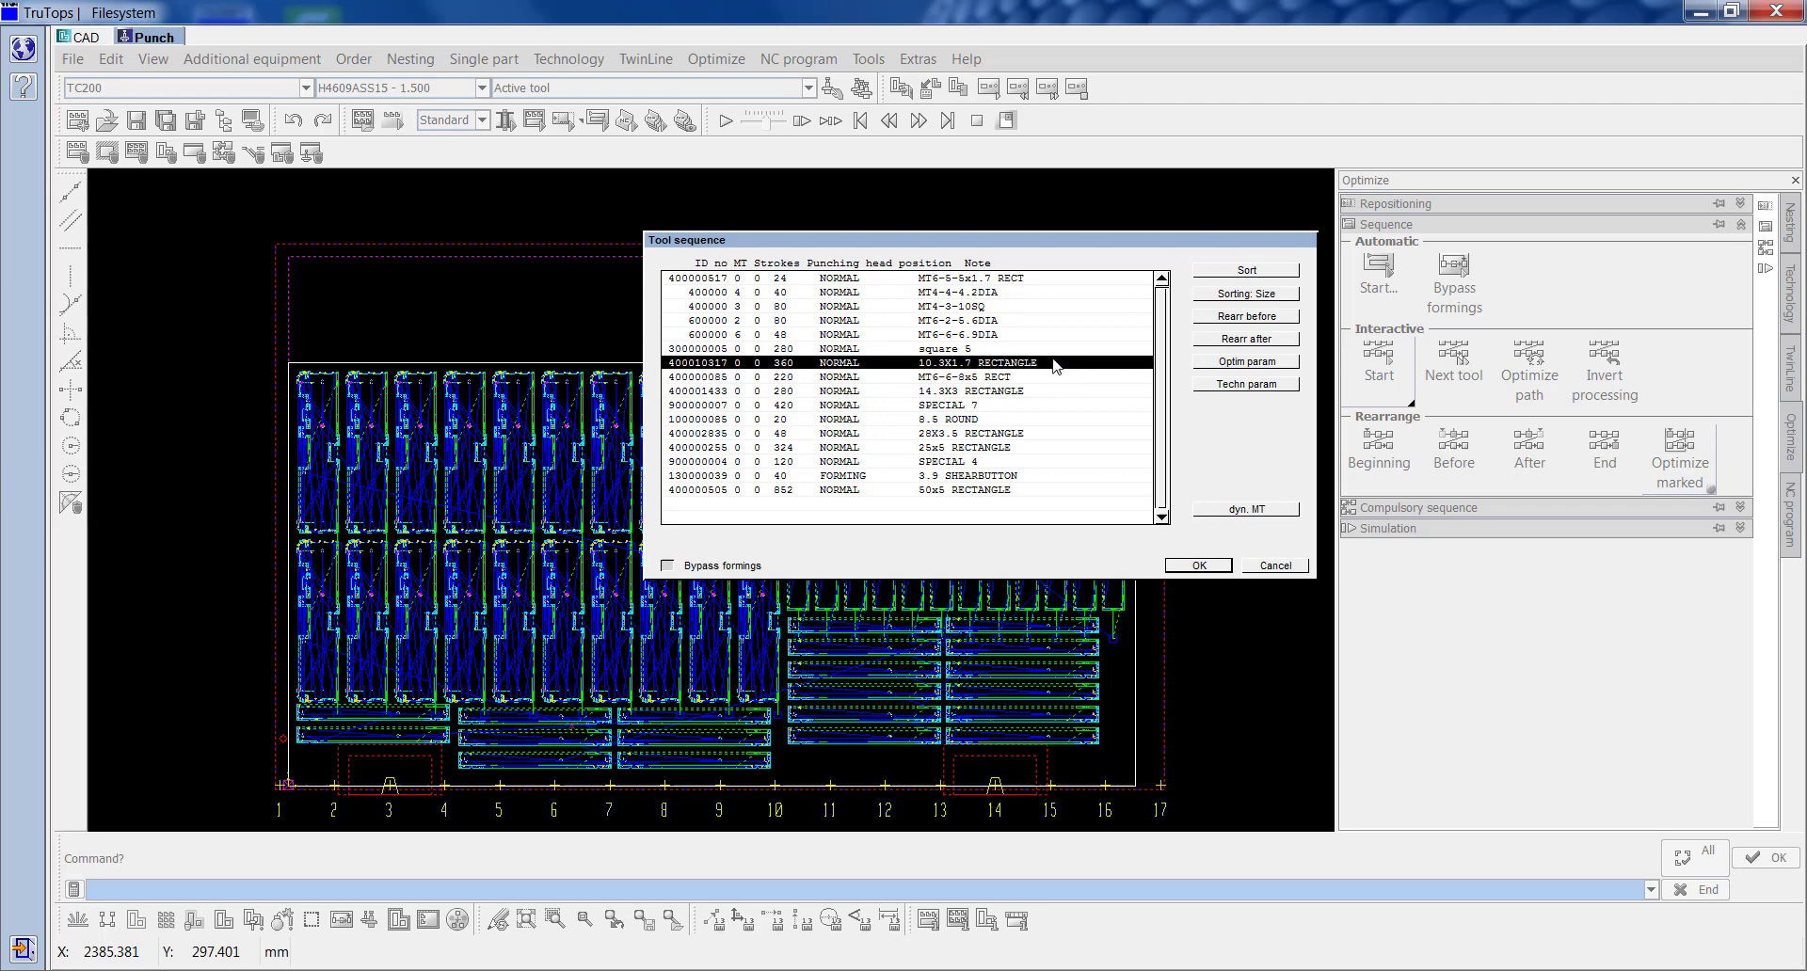
{"action": "left_click", "coordinate": [1055, 350]}
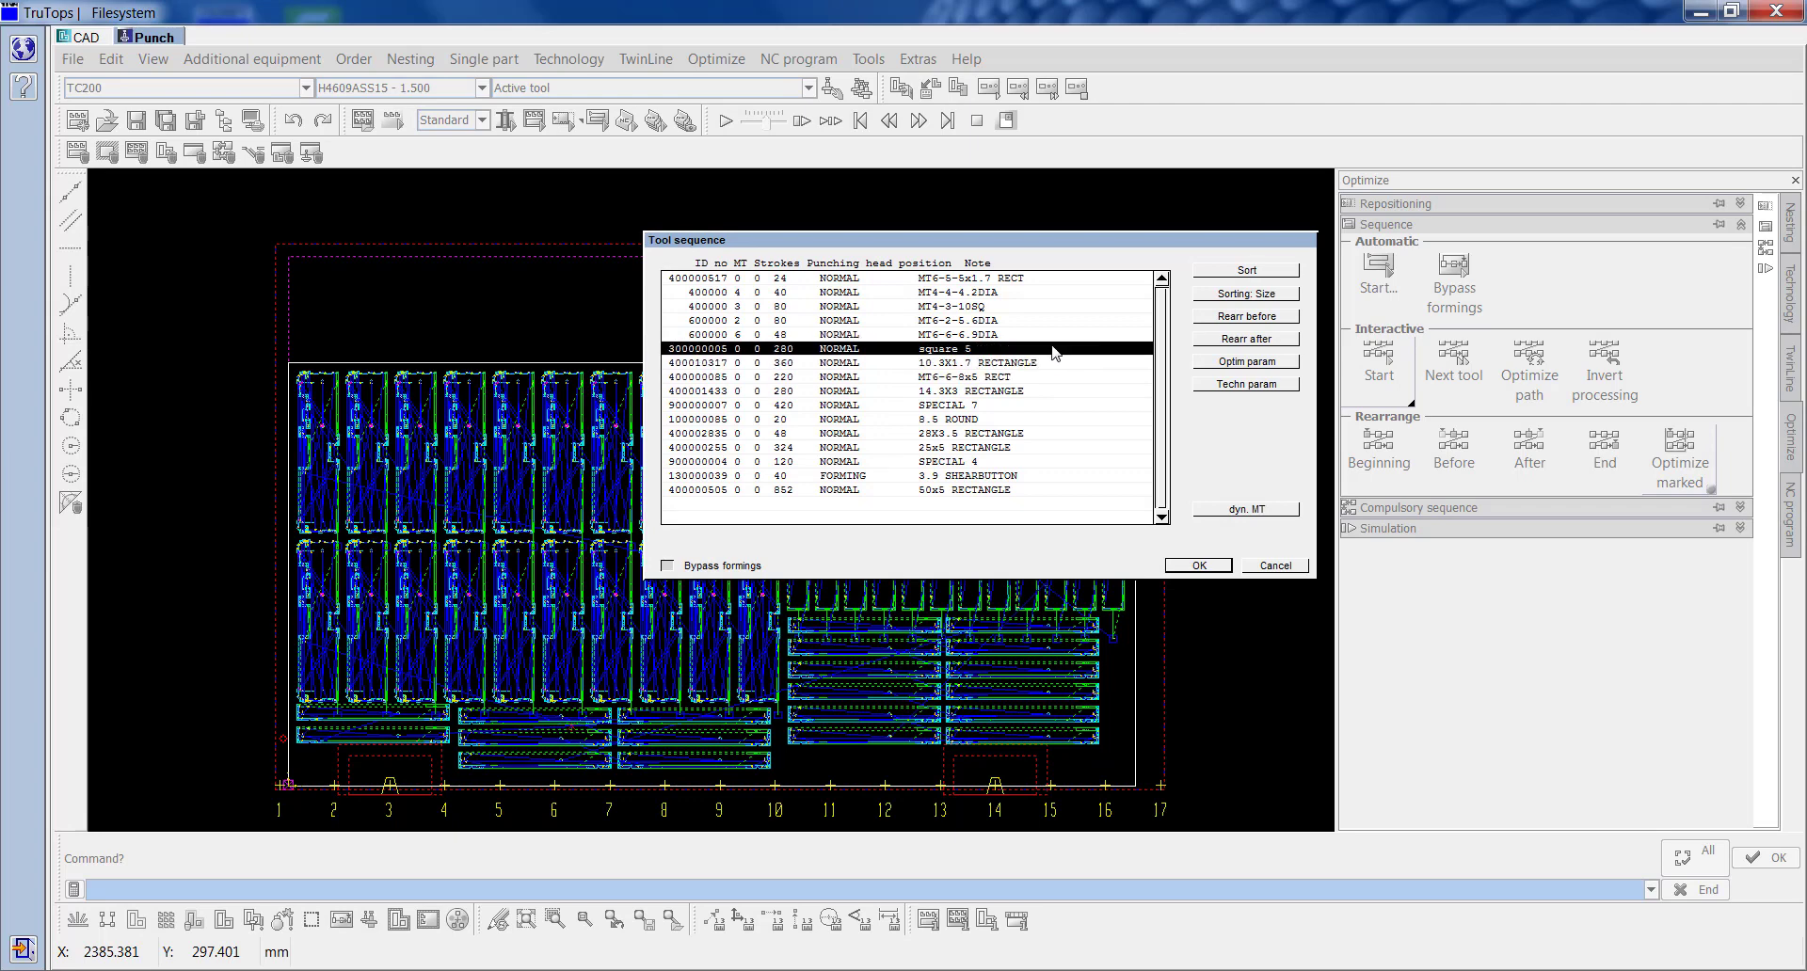
{"action": "mouse_move", "coordinate": [1054, 351]}
{"action": "left_mouse_down"}
{"action": "mouse_move", "coordinate": [1064, 301]}
{"action": "mouse_move", "coordinate": [1062, 336]}
{"action": "left_mouse_up"}
{"action": "left_click", "coordinate": [1047, 405]}
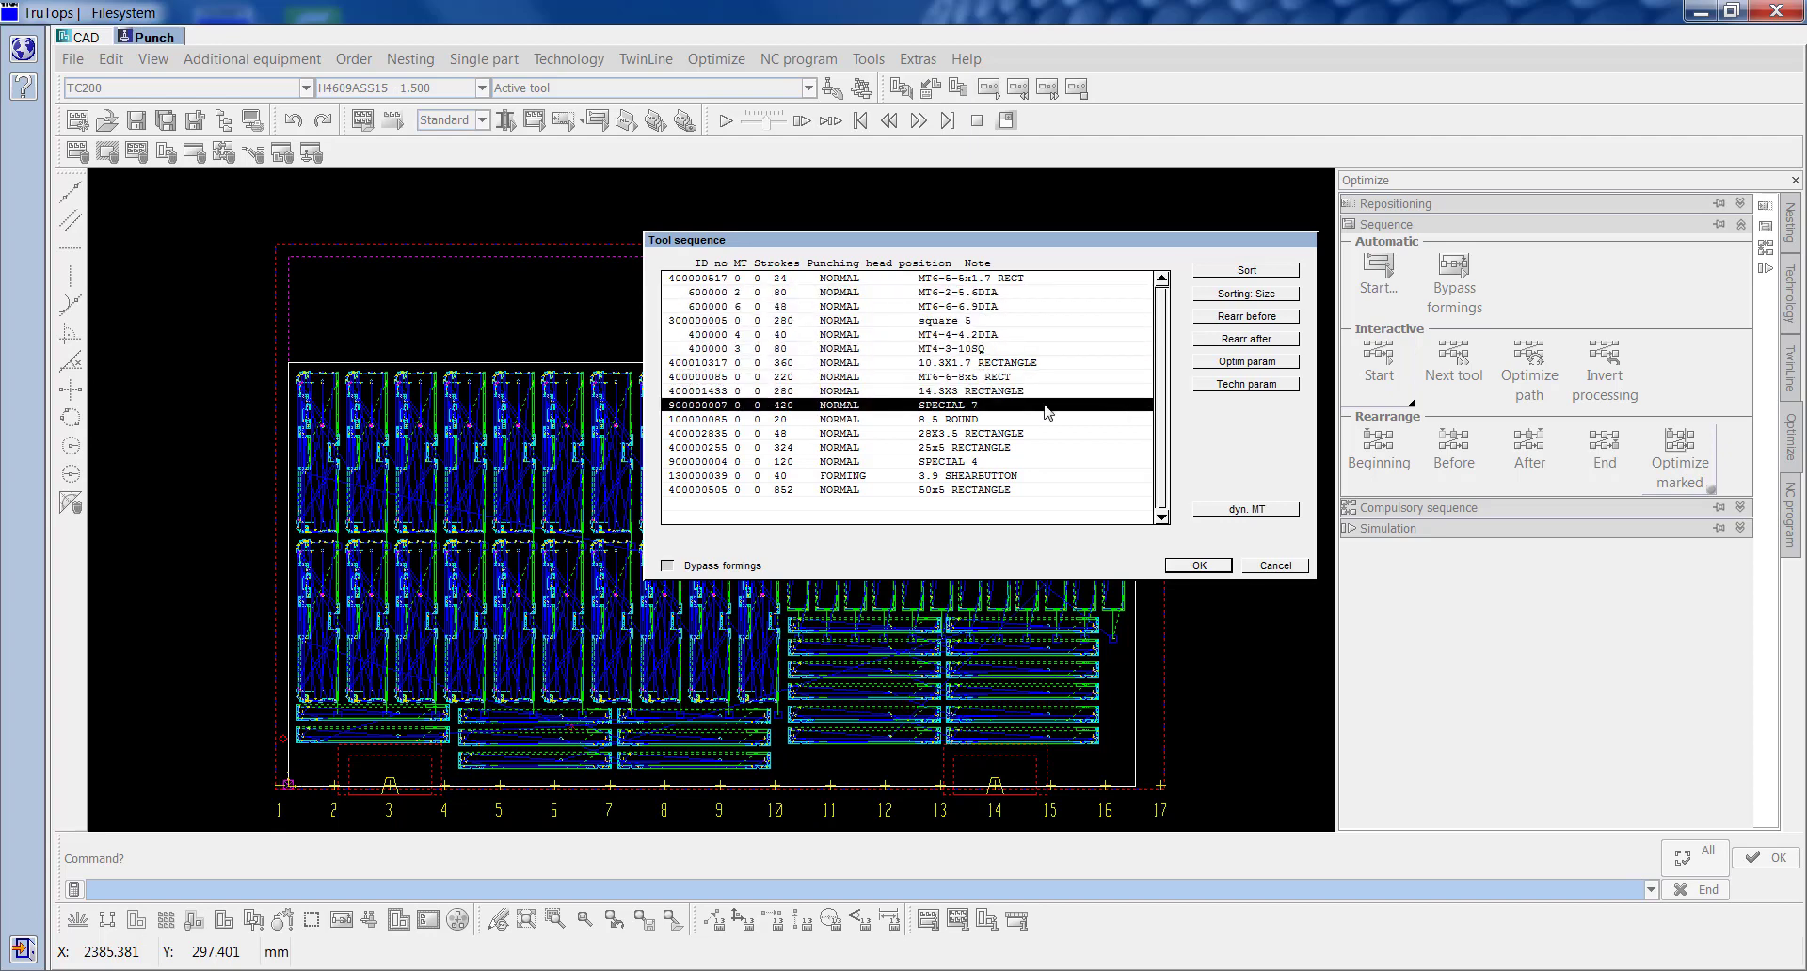
{"action": "left_click_drag", "start_coordinate": [1047, 406], "coordinate": [823, 305]}
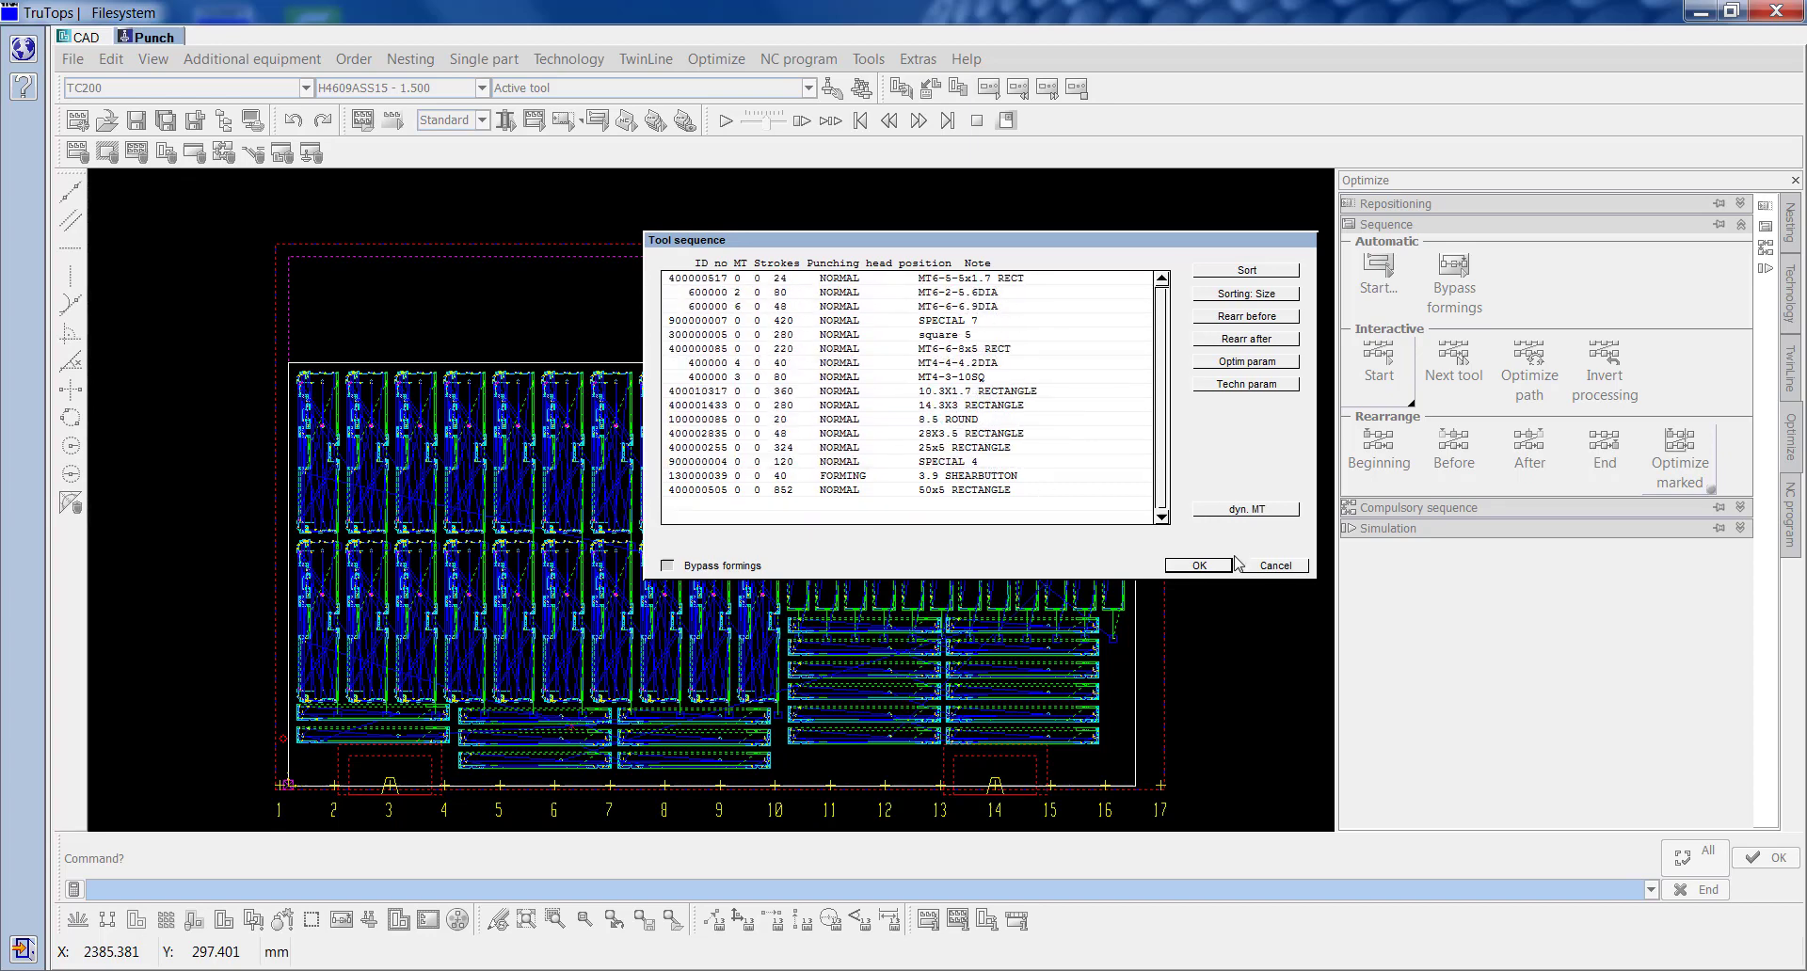
Step: Confirm the reordered tool sequence with OK to recalculate the punching order
{"action": "left_click", "coordinate": [1204, 564]}
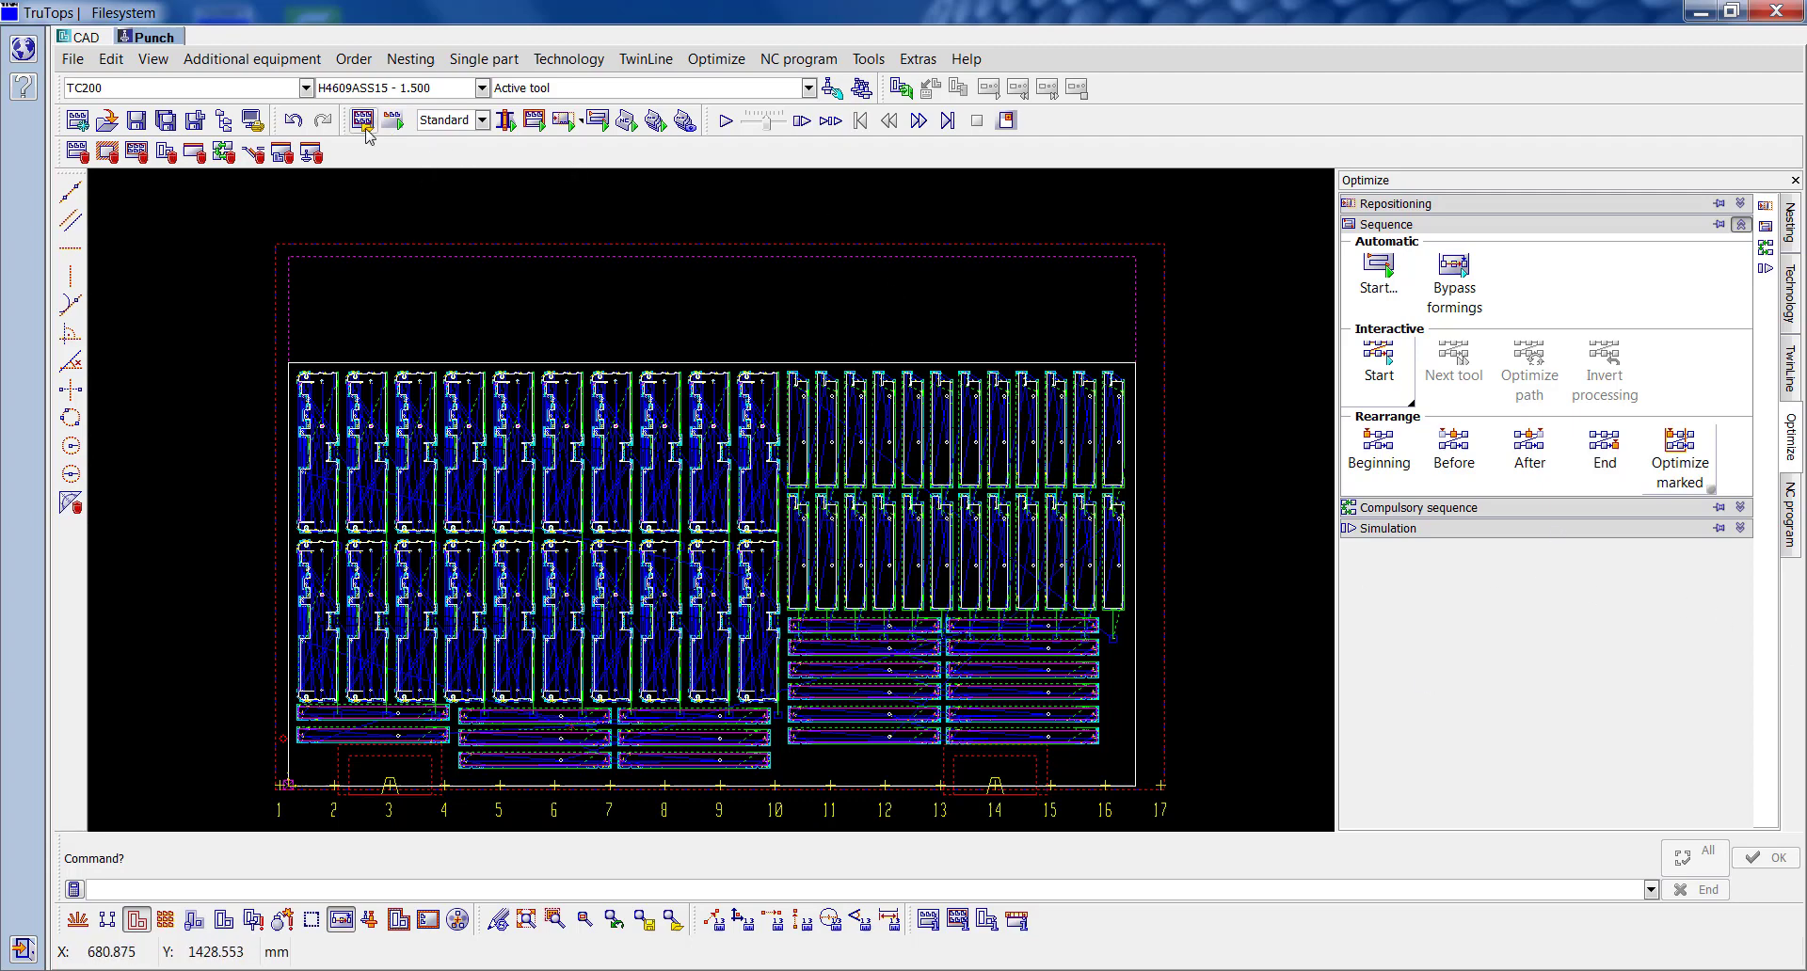
Step: Inspect the 50x5 RECTANGLE punch hits with part contours hidden
{"action": "left_click", "coordinate": [832, 87]}
{"action": "left_click", "coordinate": [1022, 747]}
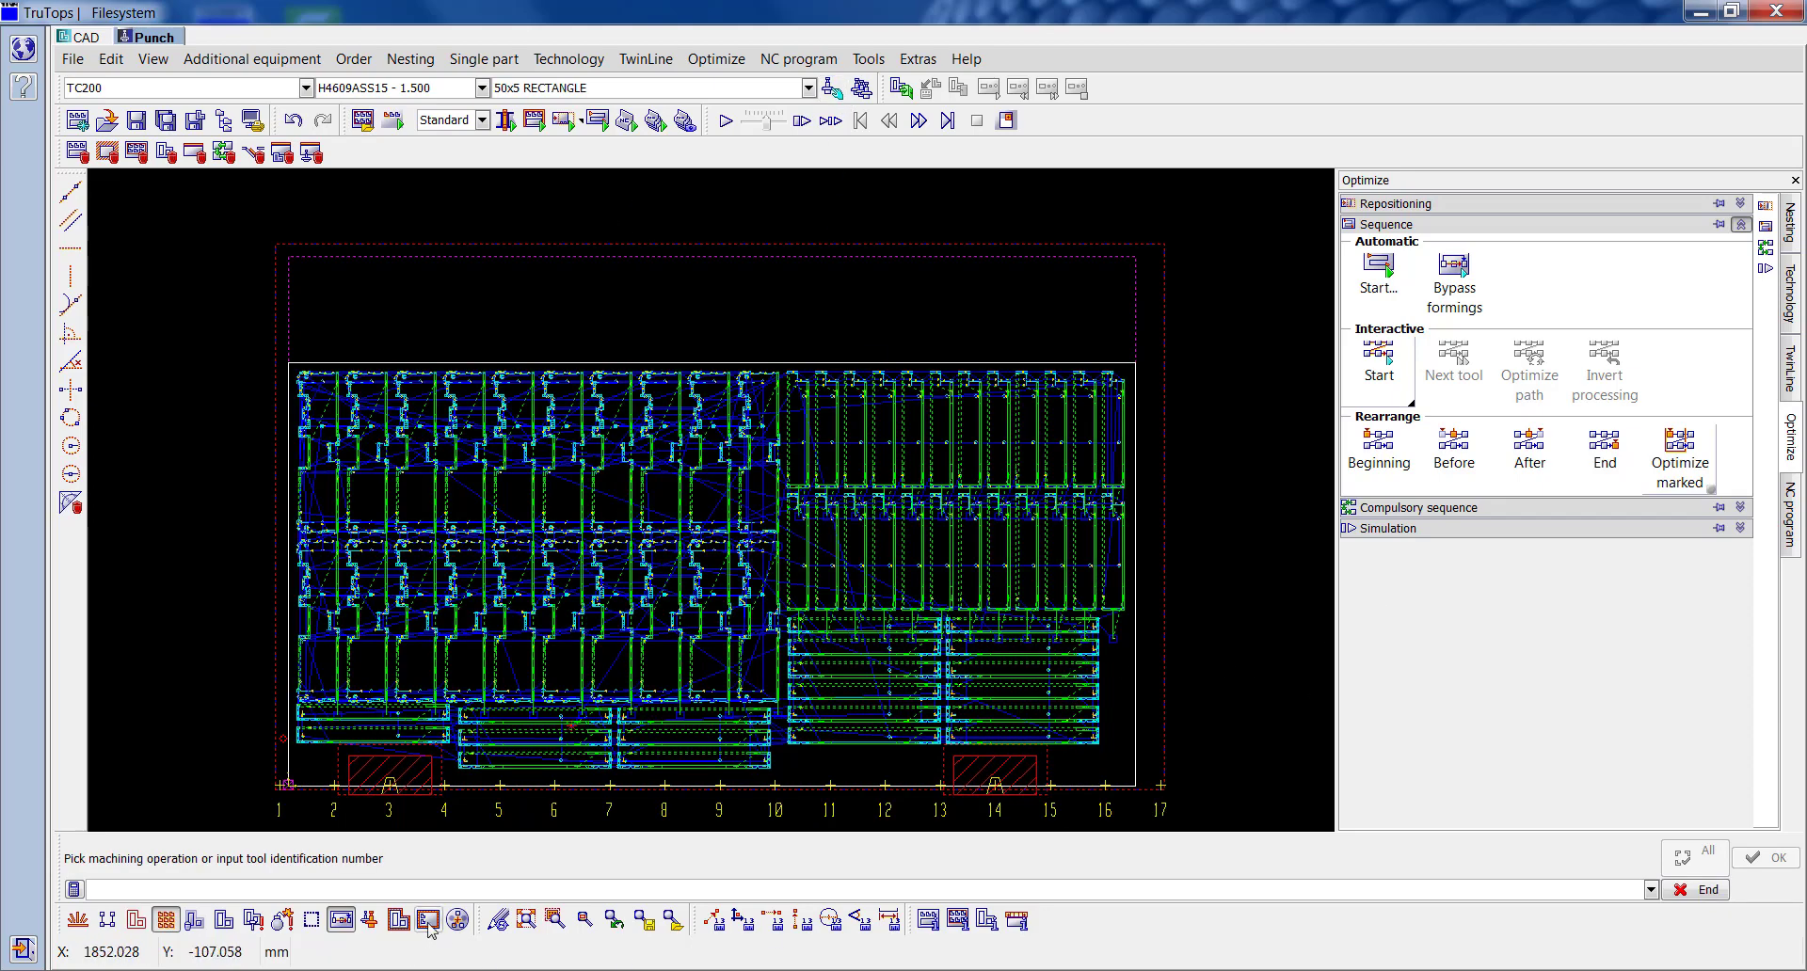
{"action": "left_click", "coordinate": [373, 920]}
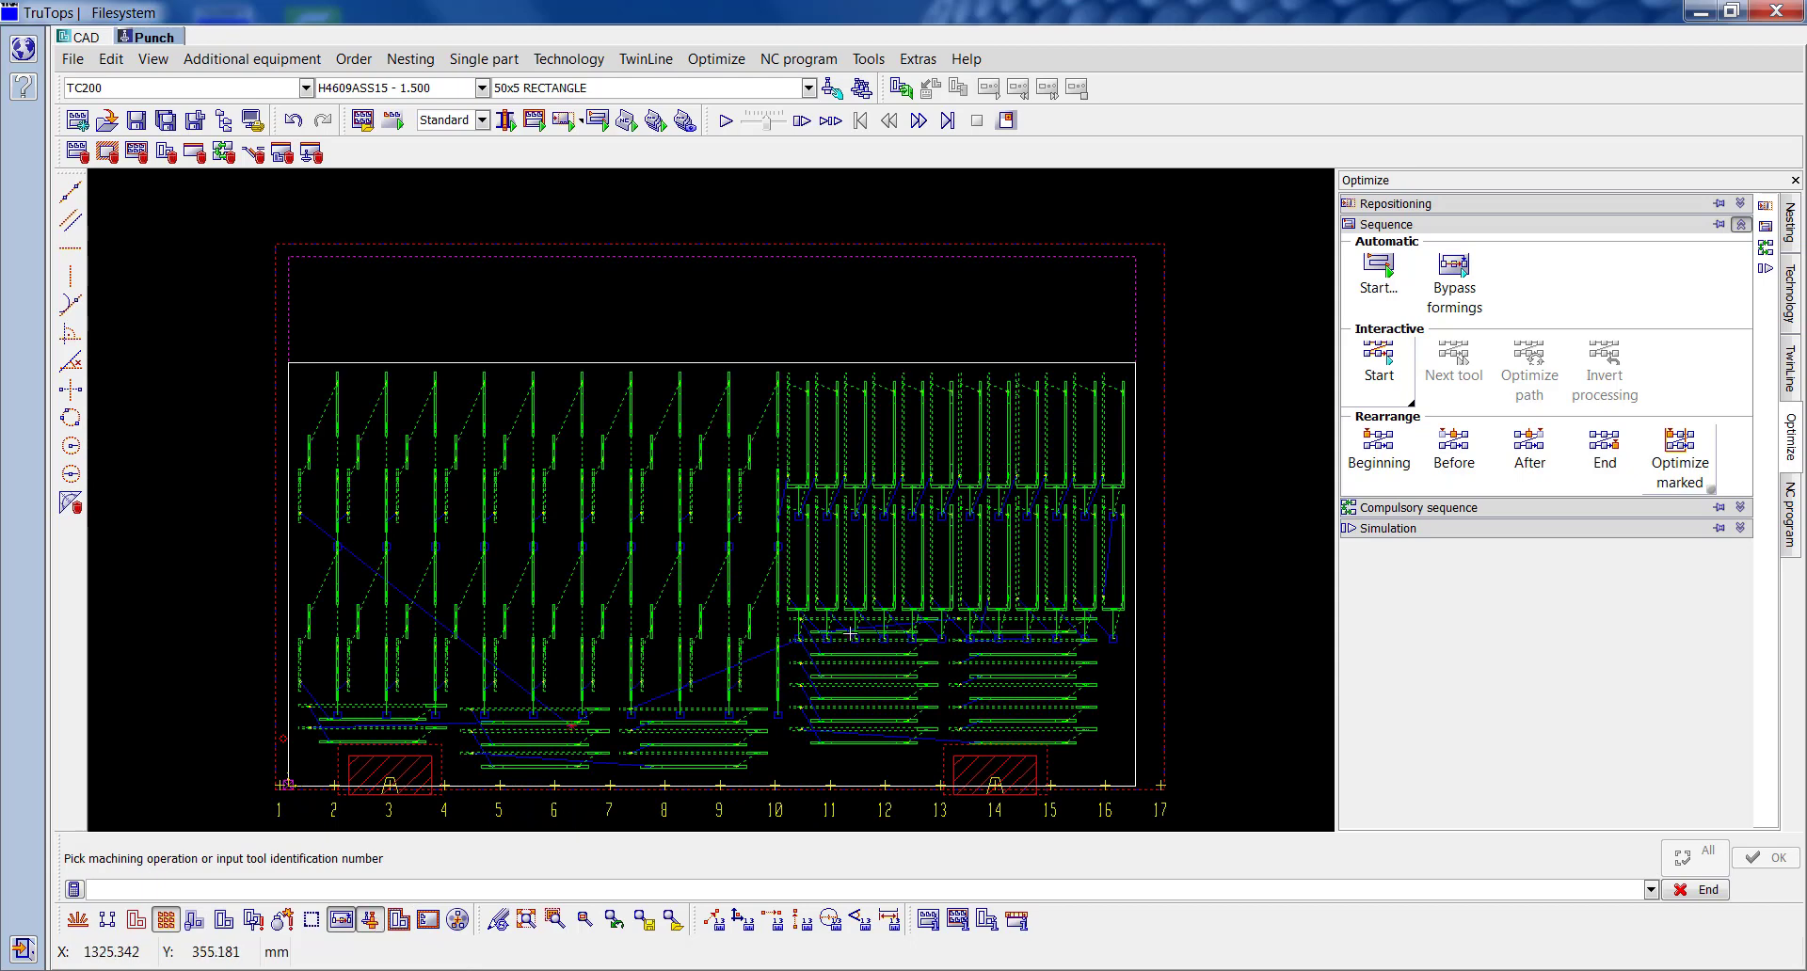
Step: With Rearrange End, box-select the upper right and left parts' machinings
{"action": "left_click", "coordinate": [1605, 454]}
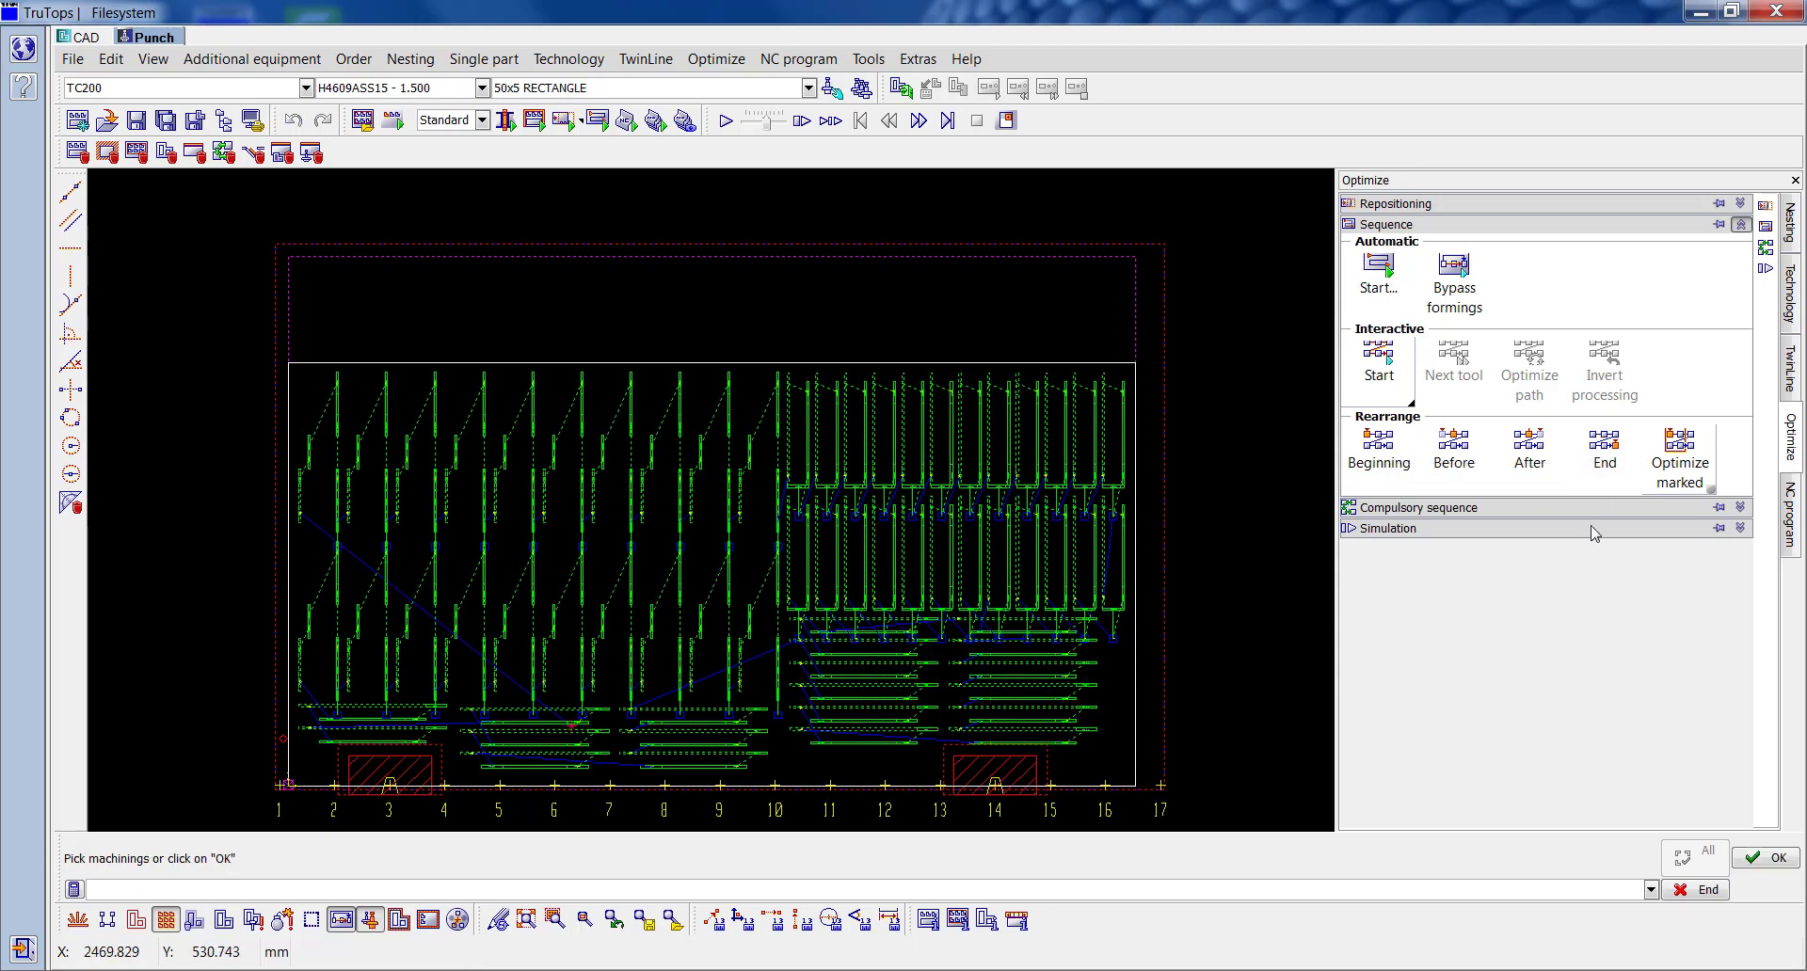
{"action": "left_click", "coordinate": [1153, 352]}
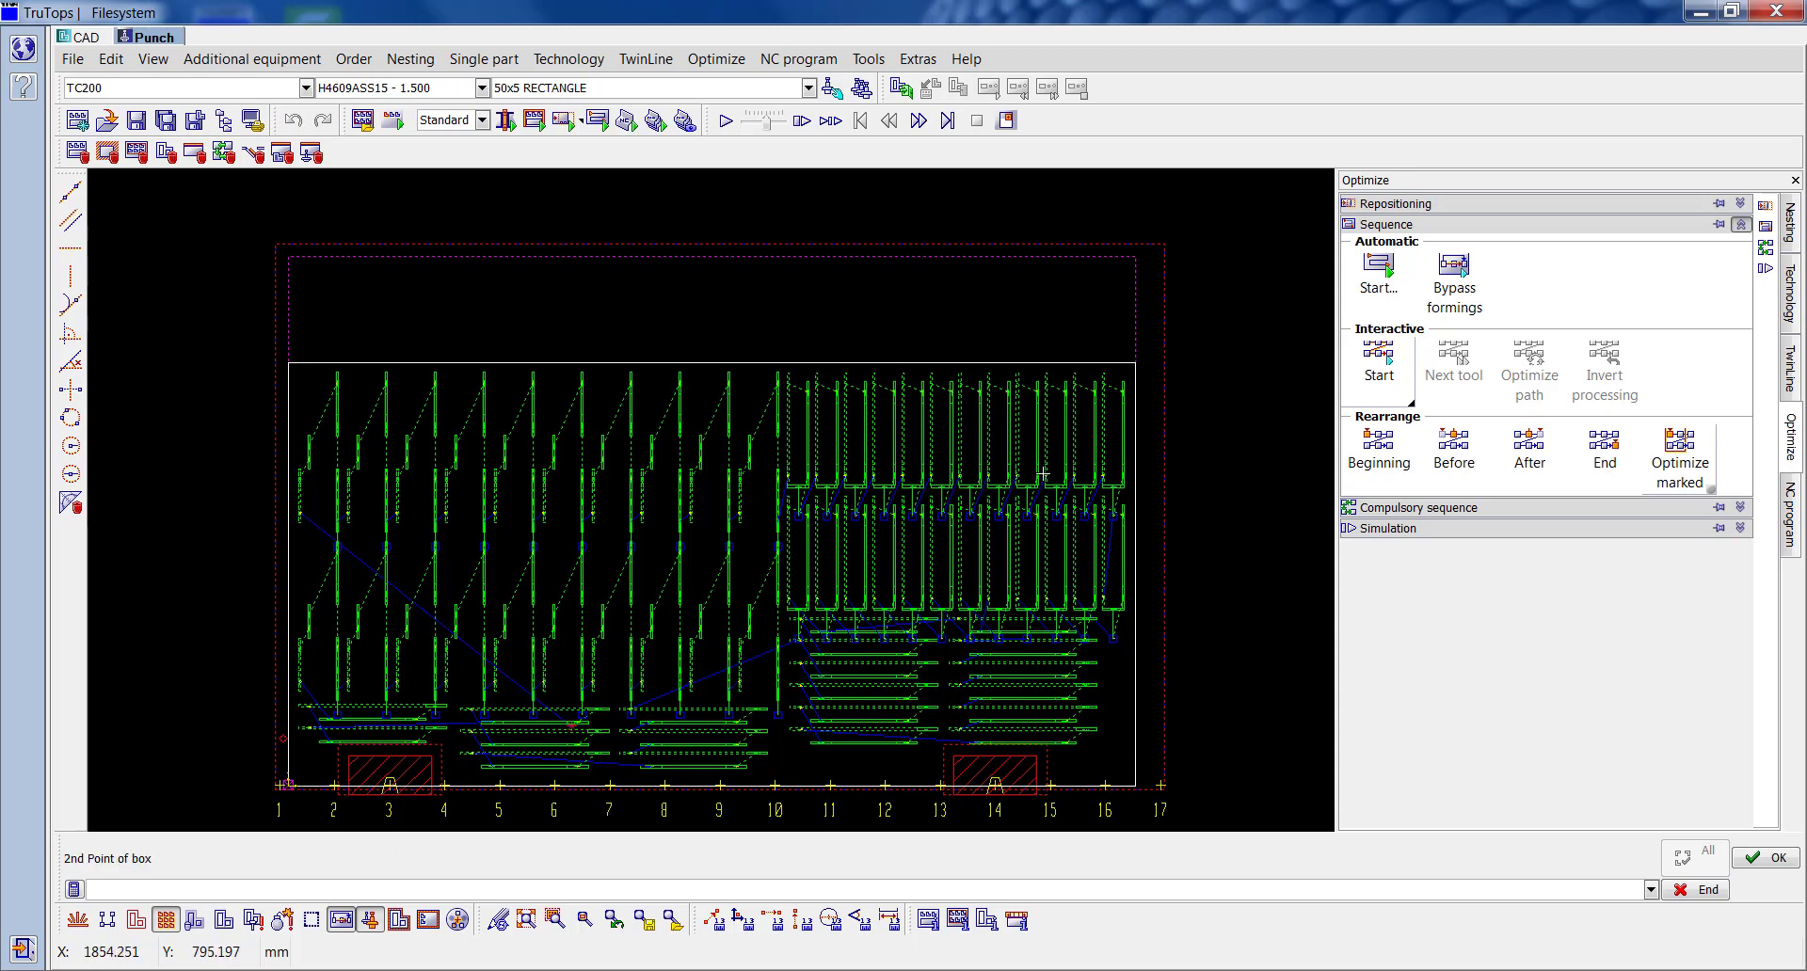
{"action": "left_click", "coordinate": [780, 616]}
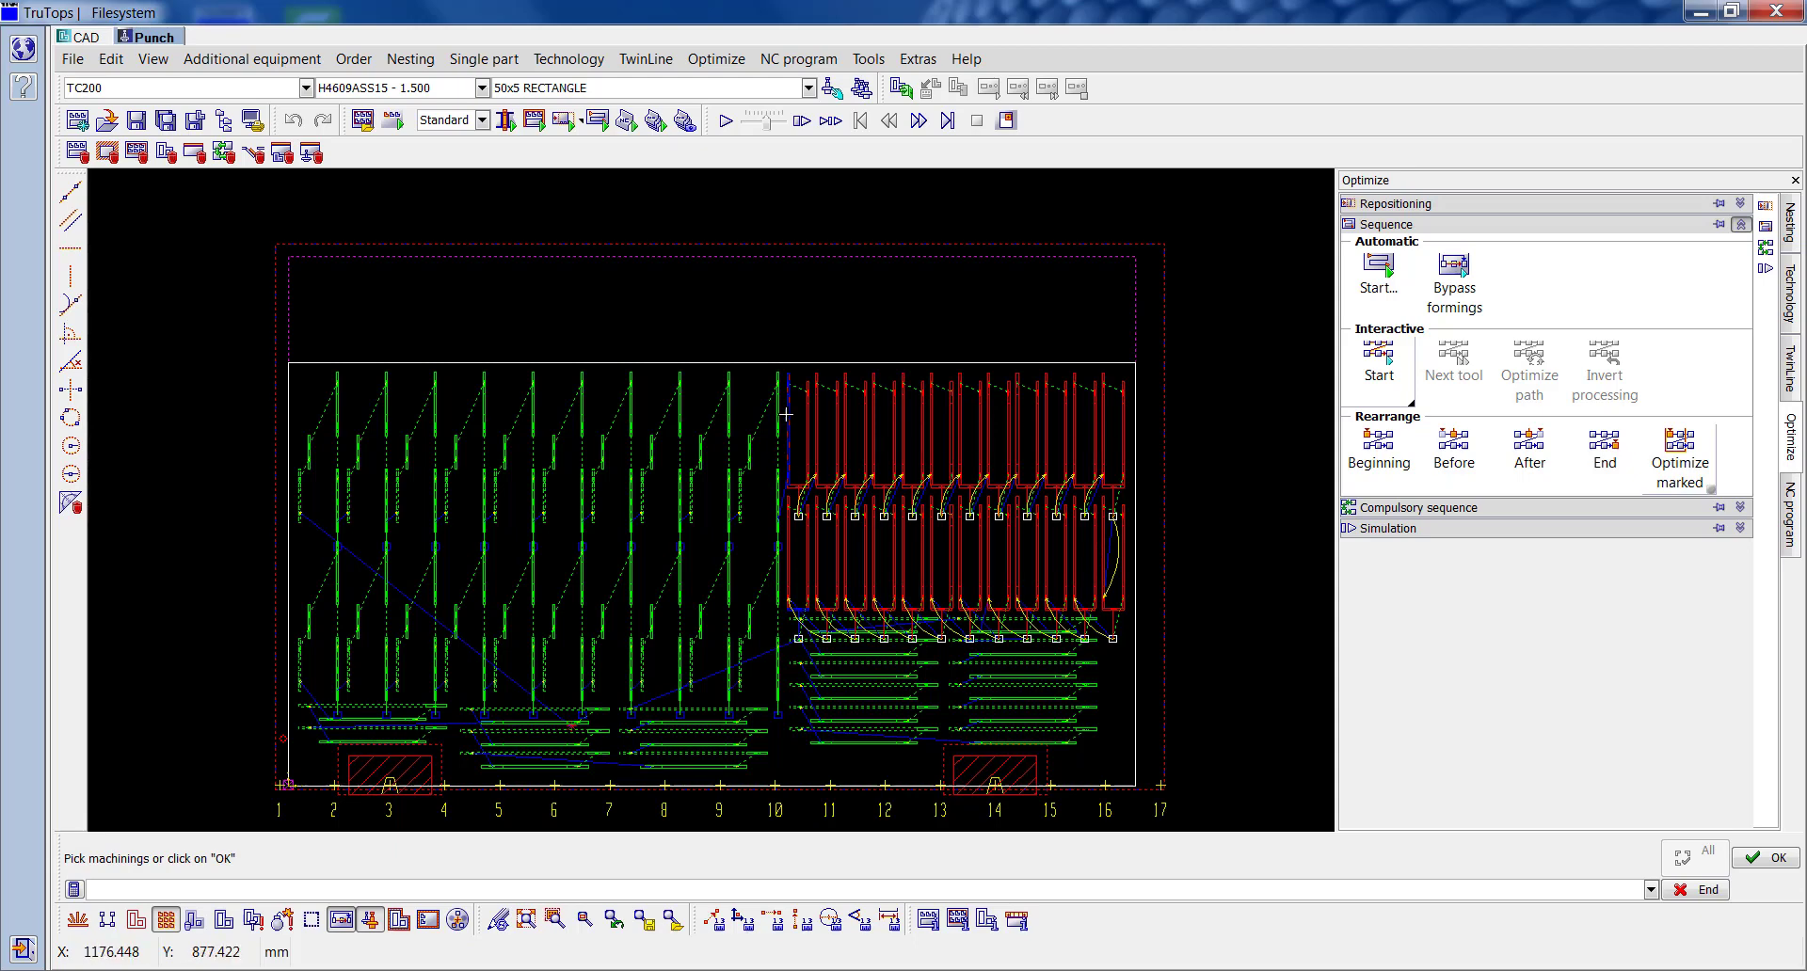
{"action": "left_click", "coordinate": [137, 920]}
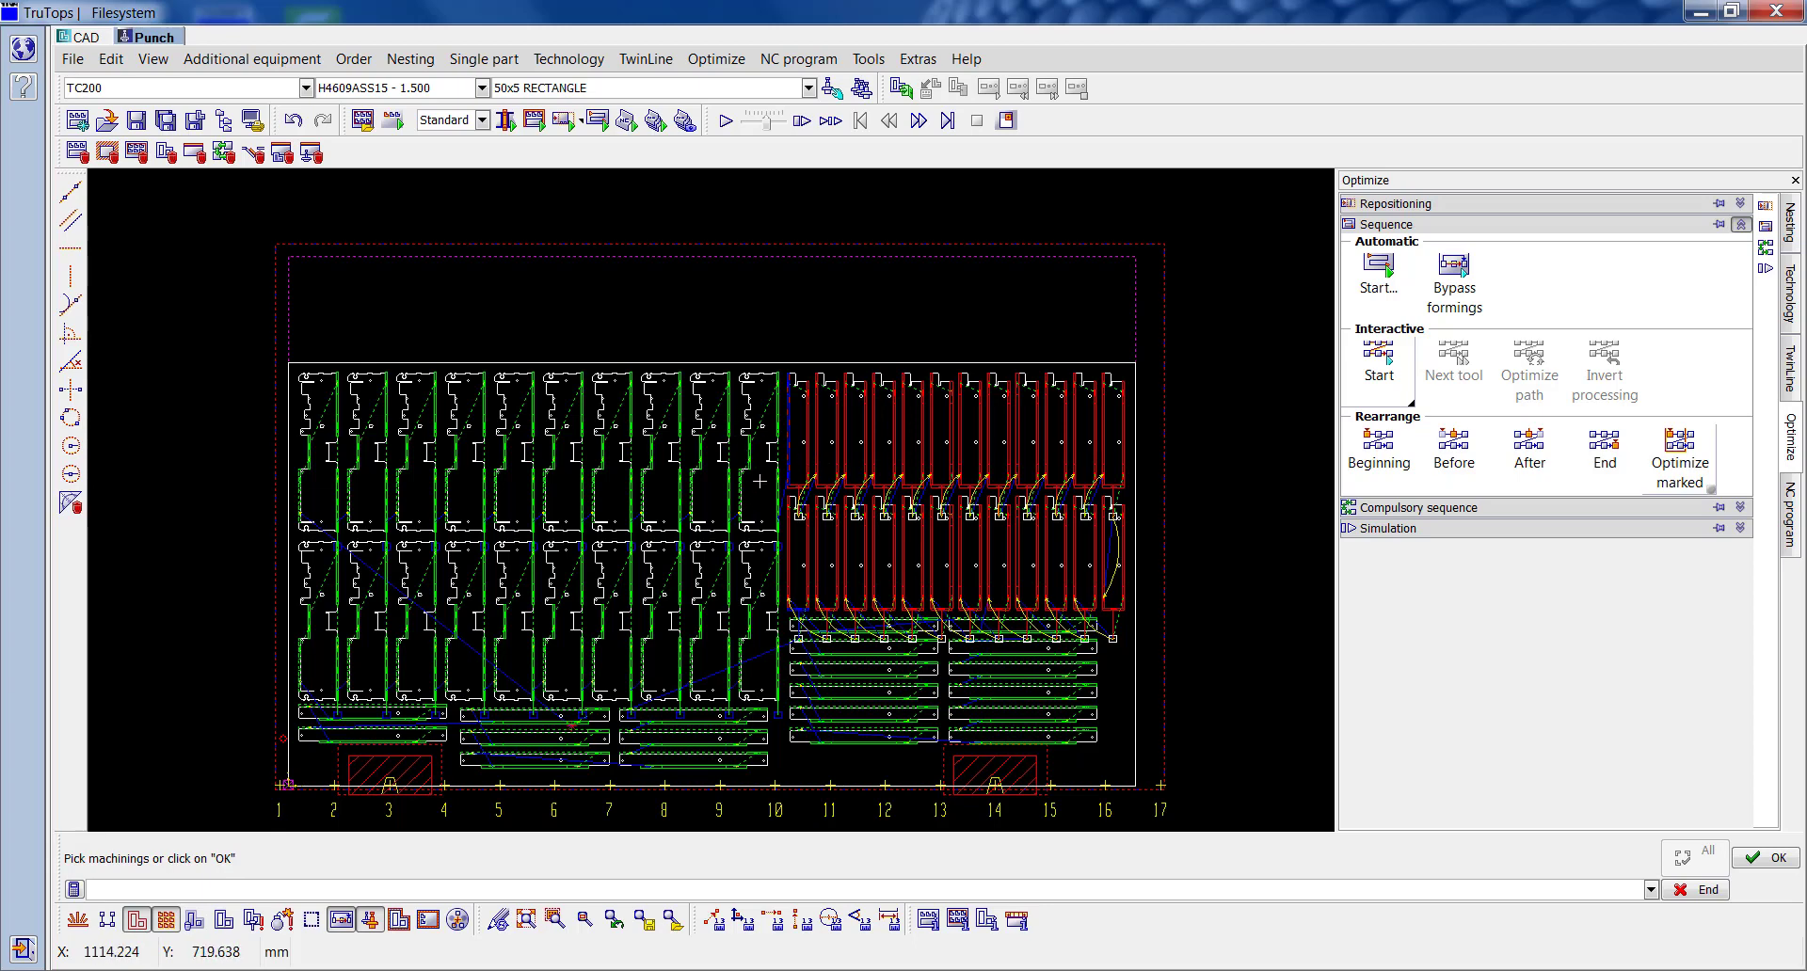
{"action": "left_click", "coordinate": [781, 355]}
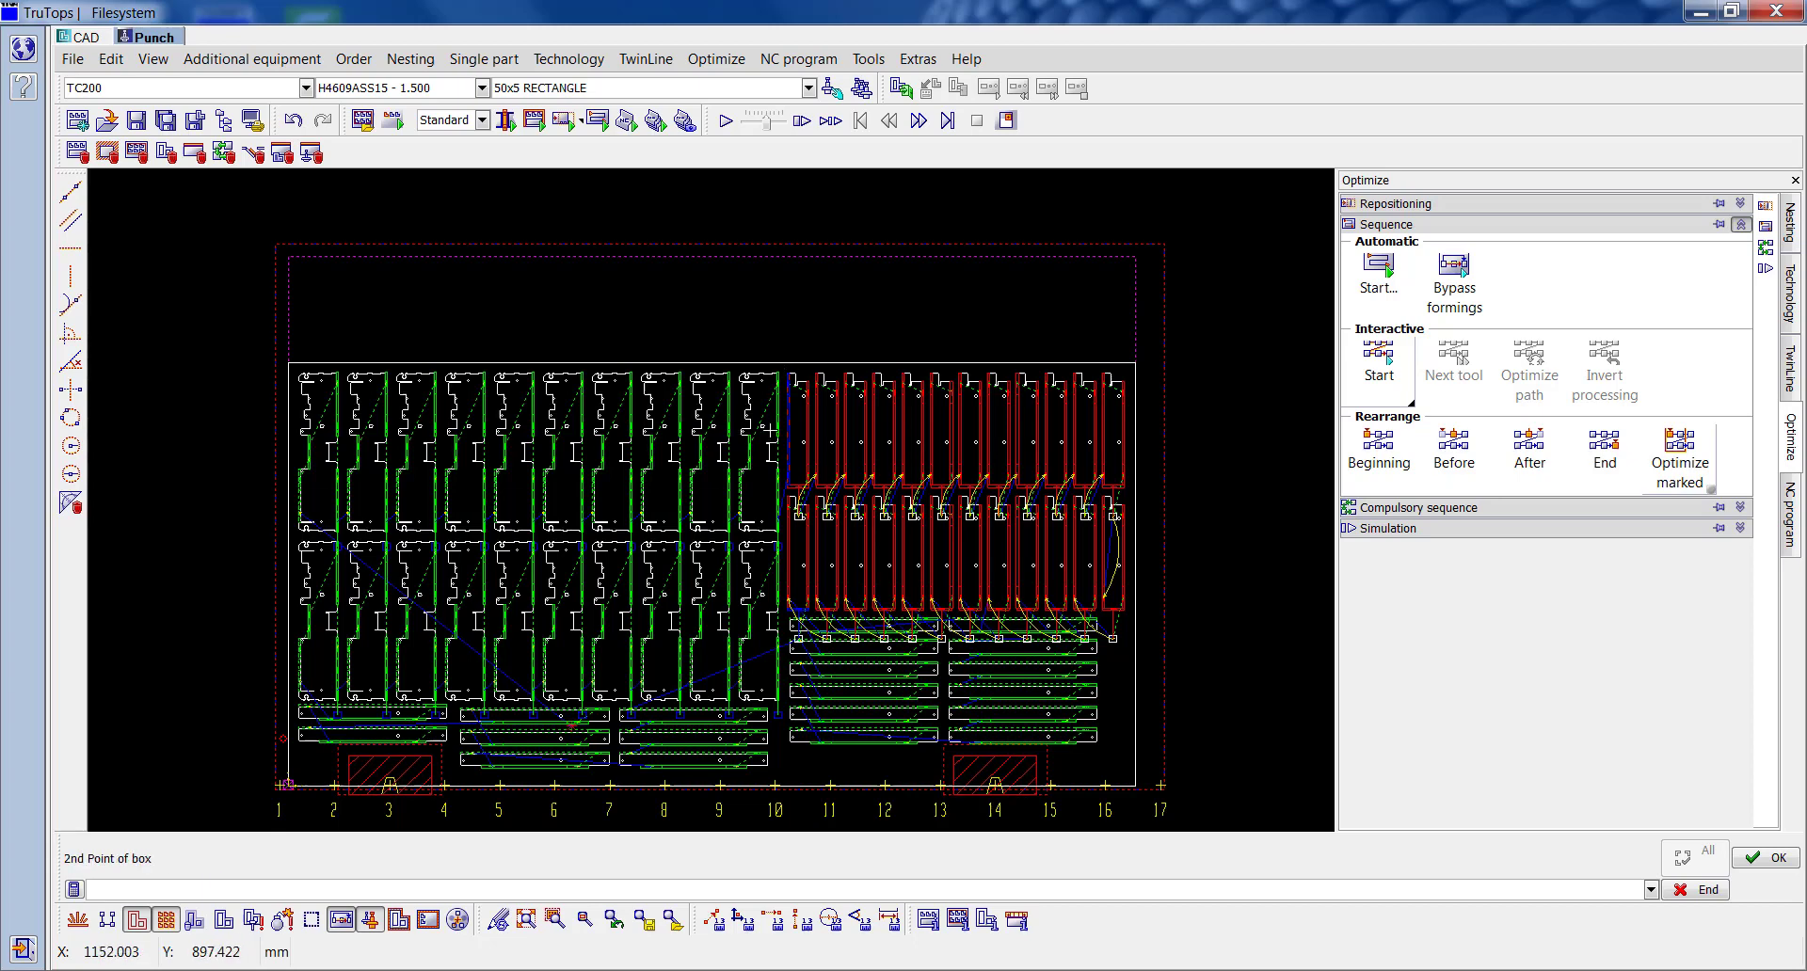
{"action": "left_click", "coordinate": [277, 701]}
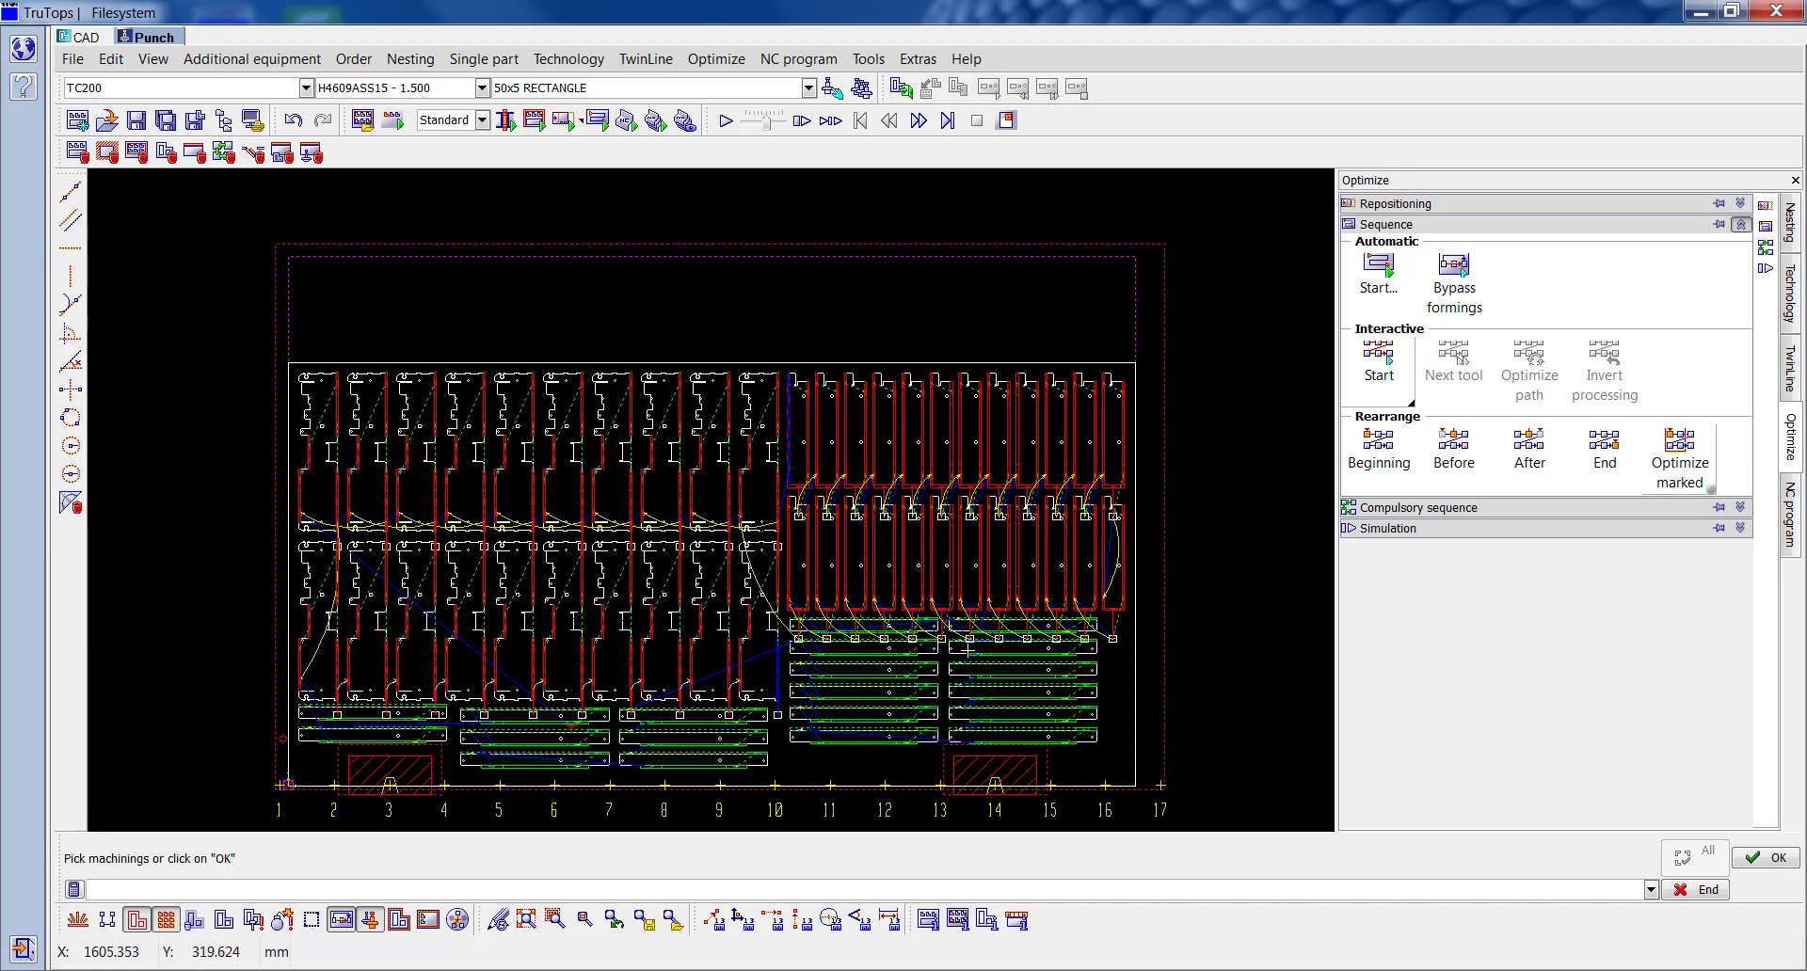
Step: Pick the eight lower bar-part machining rows in the desired order
{"action": "scroll", "coordinate": [969, 655], "scroll_direction": "up", "scroll_amount": 3}
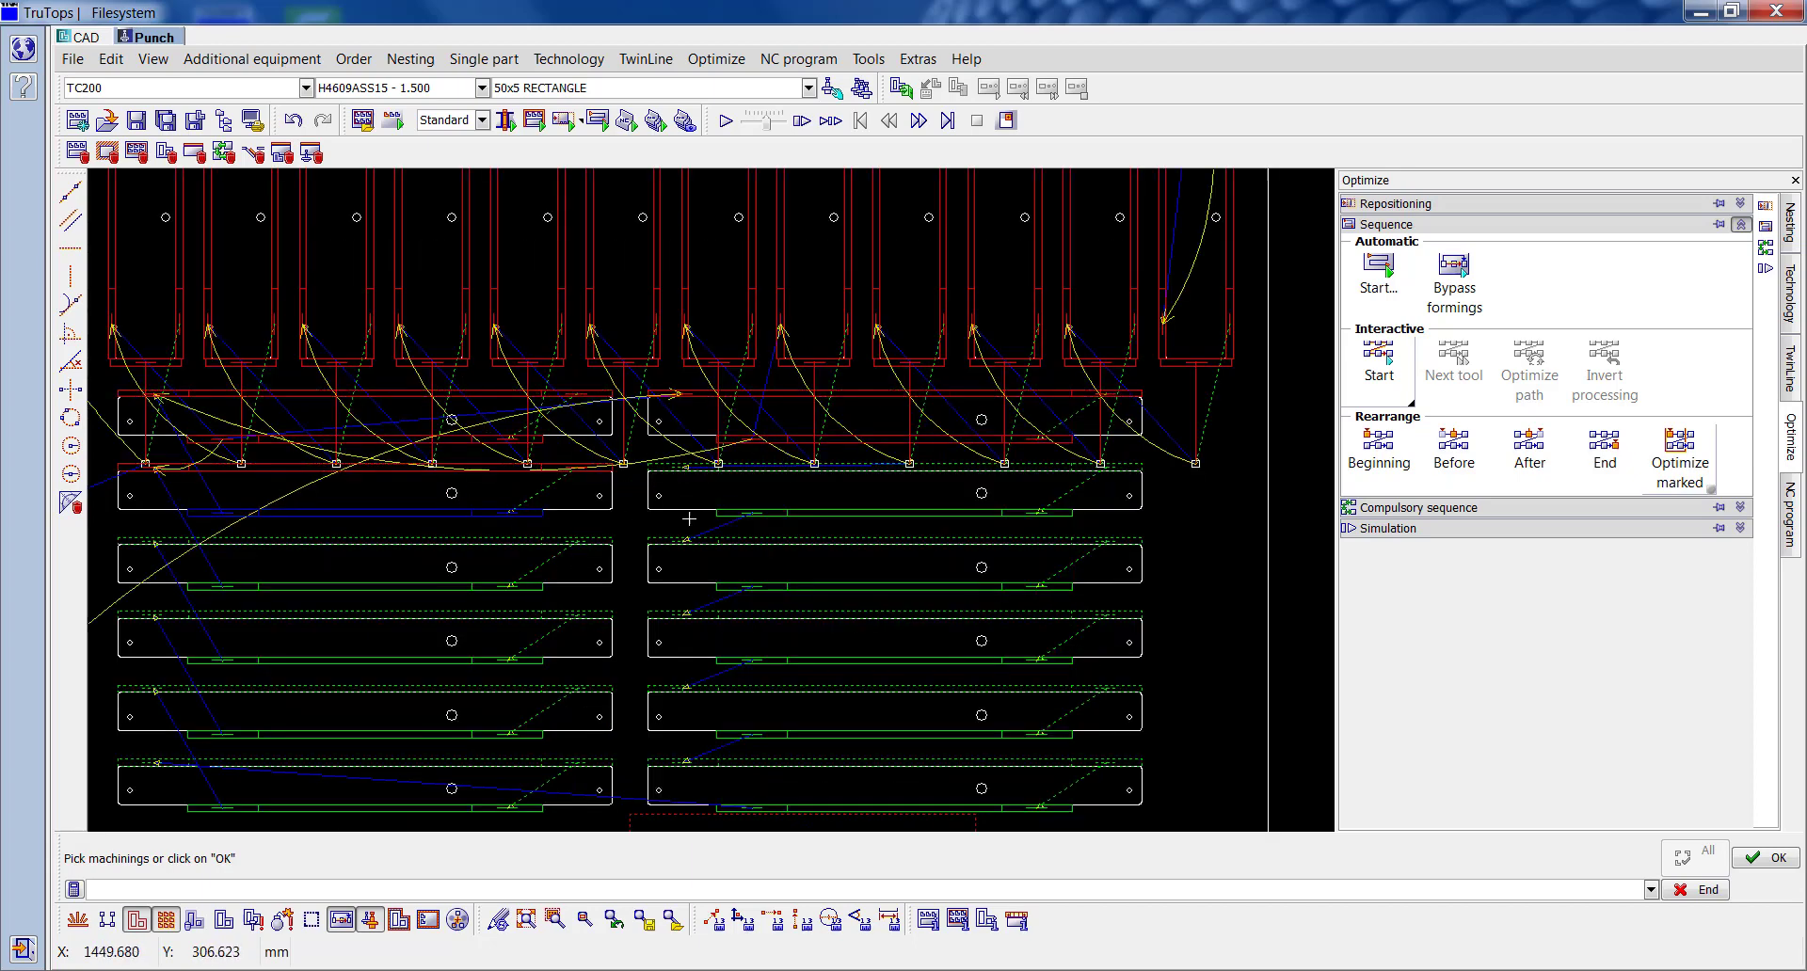
{"action": "left_click", "coordinate": [667, 583]}
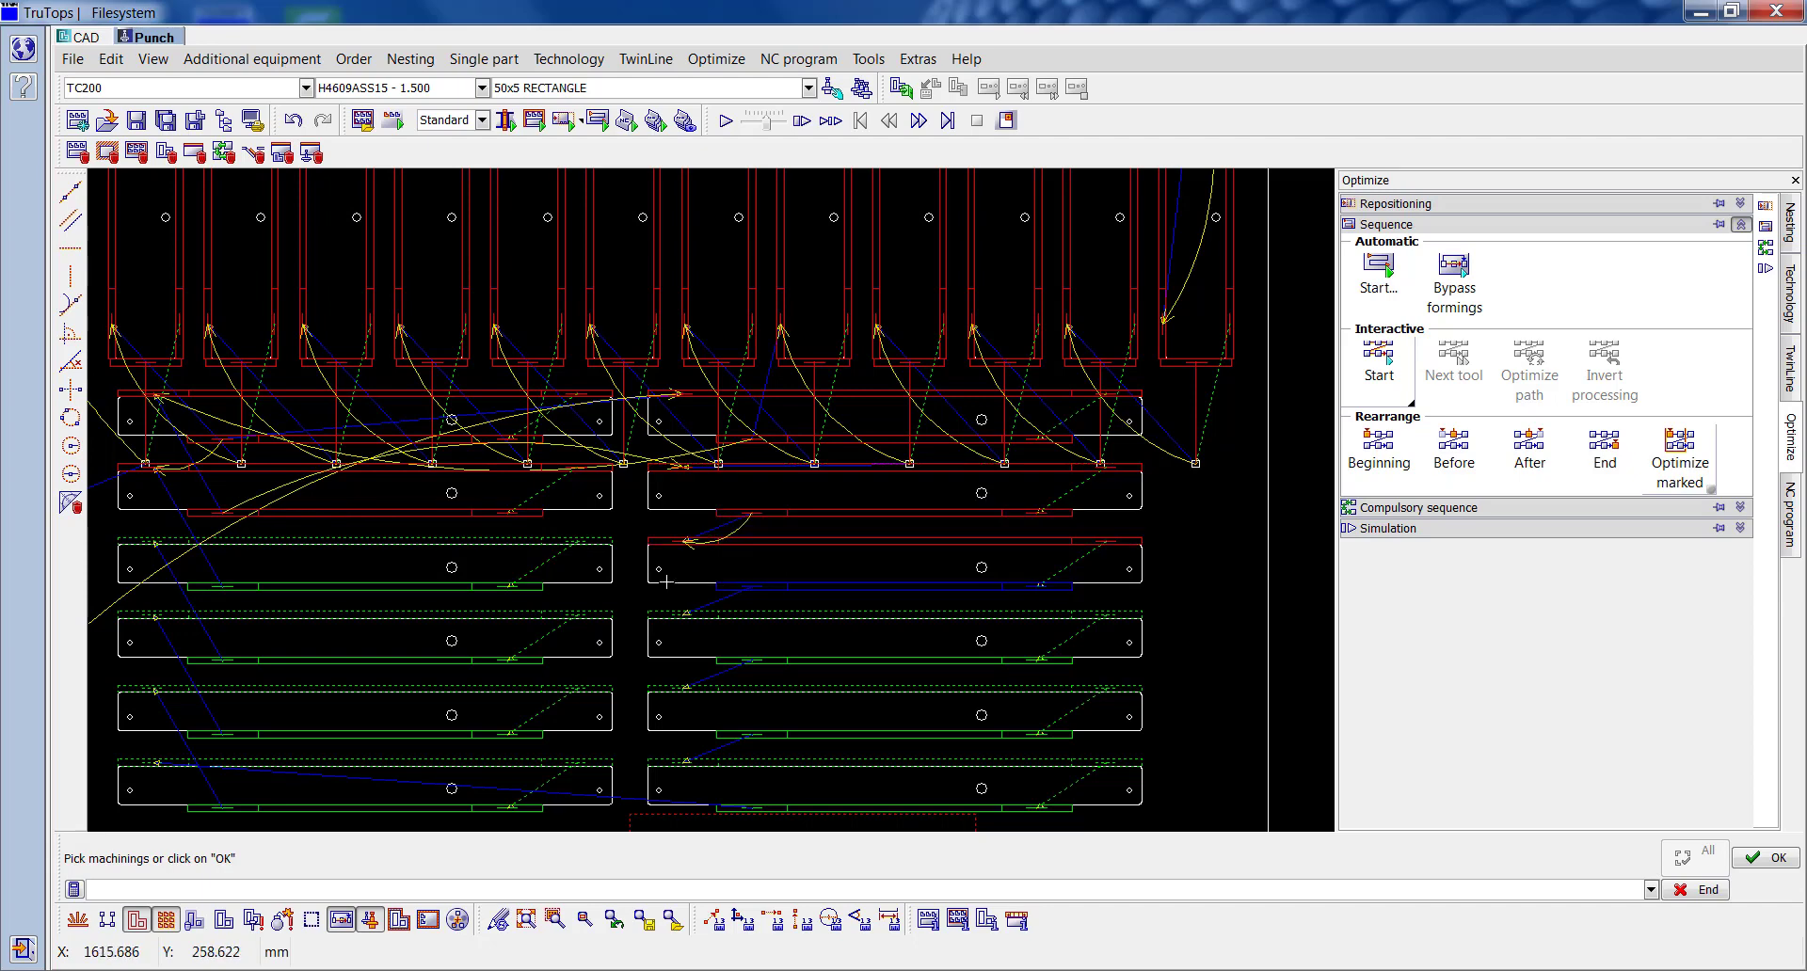
{"action": "left_click", "coordinate": [510, 589]}
{"action": "left_click", "coordinate": [415, 659]}
{"action": "left_click", "coordinate": [804, 664]}
{"action": "left_click", "coordinate": [692, 729]}
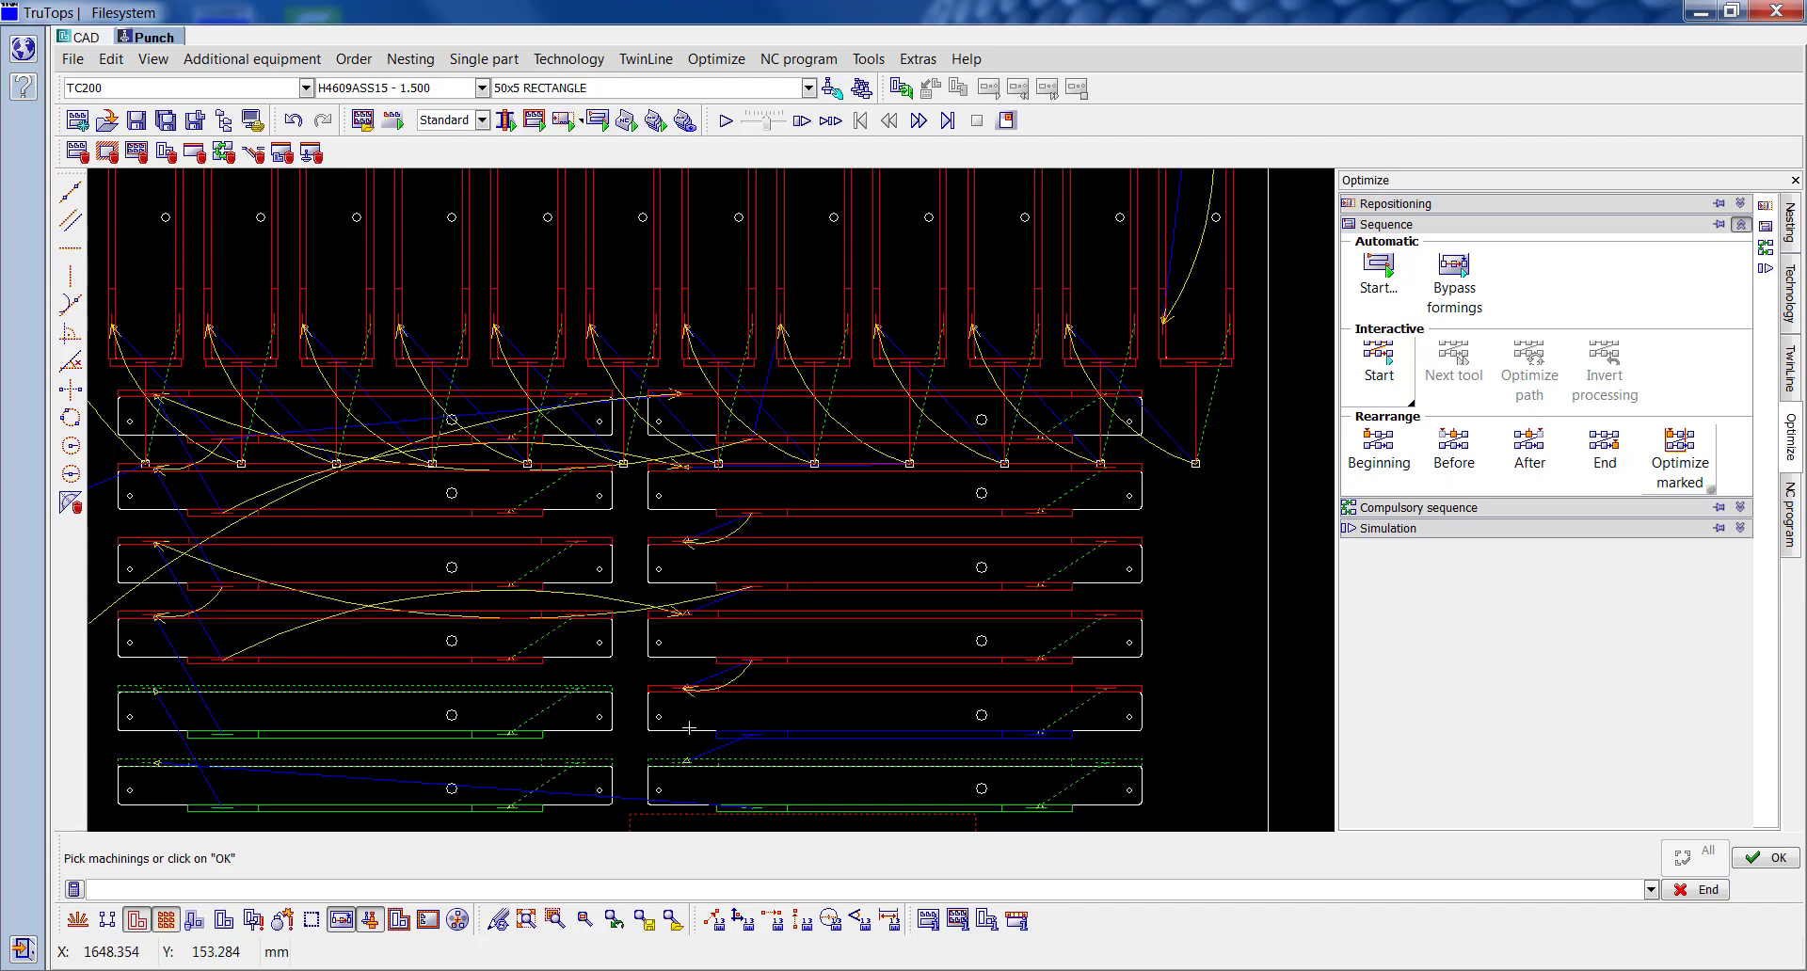
{"action": "left_click", "coordinate": [435, 730]}
{"action": "left_click", "coordinate": [429, 809]}
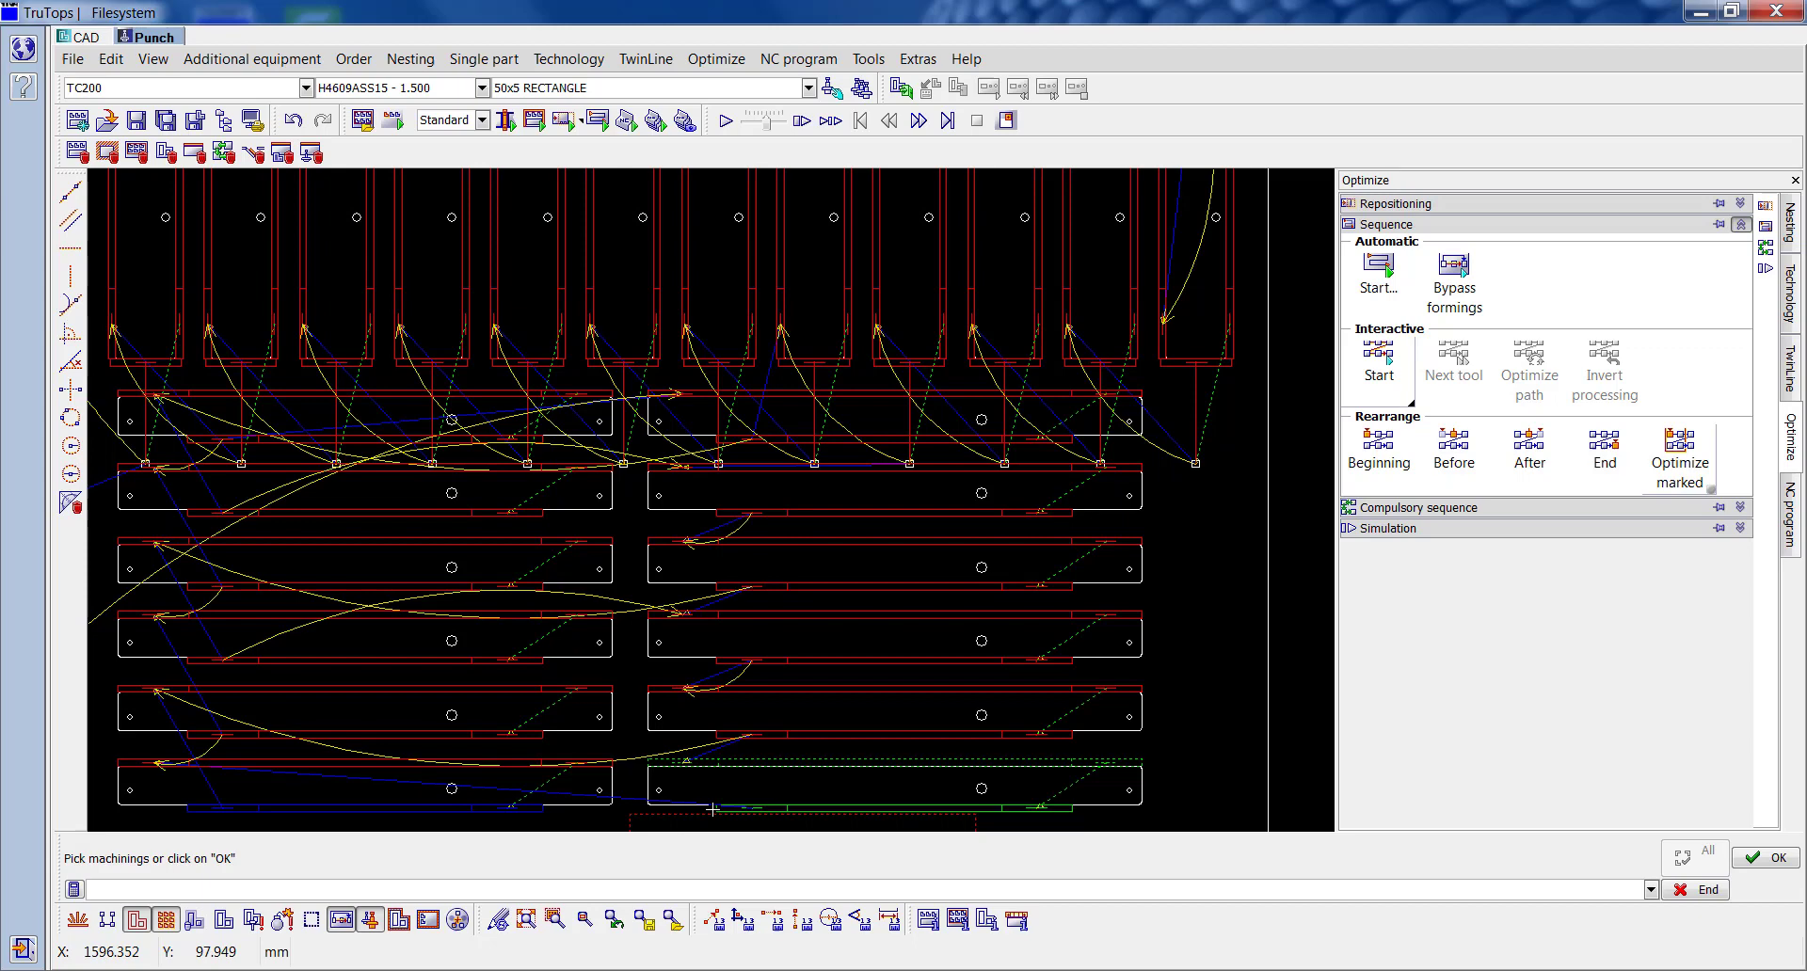
{"action": "left_click", "coordinate": [713, 807]}
{"action": "left_click", "coordinate": [527, 919]}
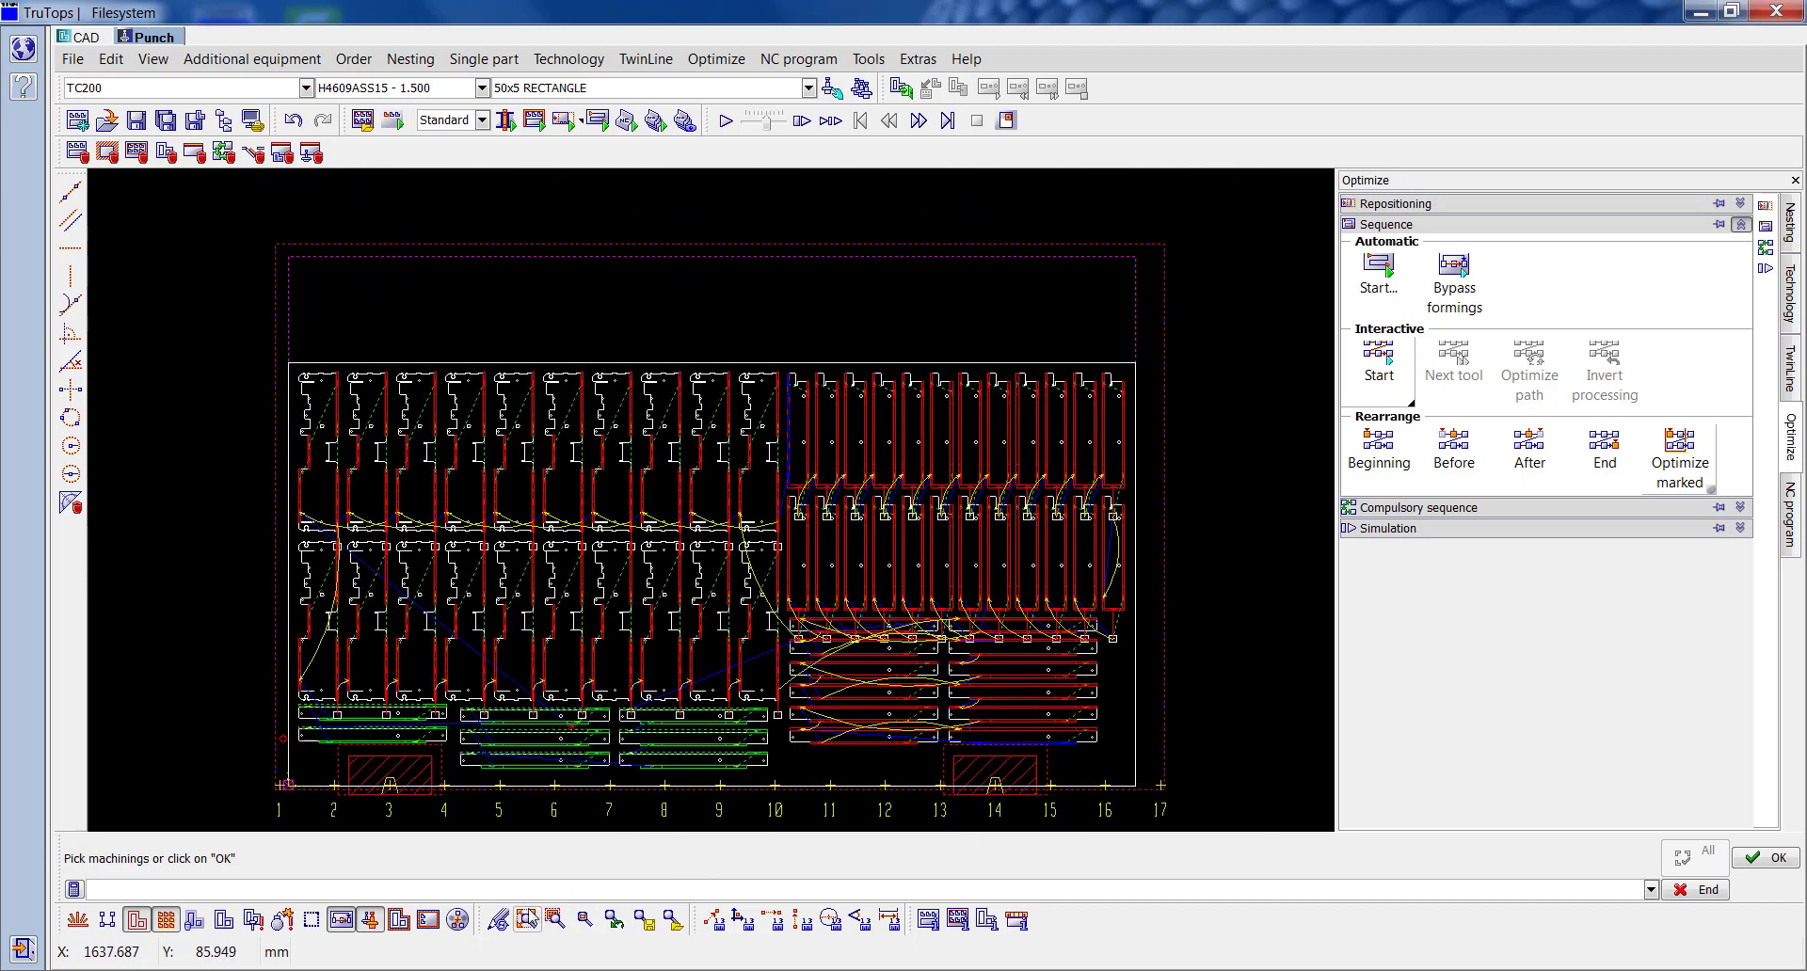
Step: Pick the remaining eight upper bar-part rows, from top right to the last one
{"action": "scroll", "coordinate": [1087, 352], "scroll_direction": "up", "scroll_amount": 5}
{"action": "left_click", "coordinate": [1070, 225]}
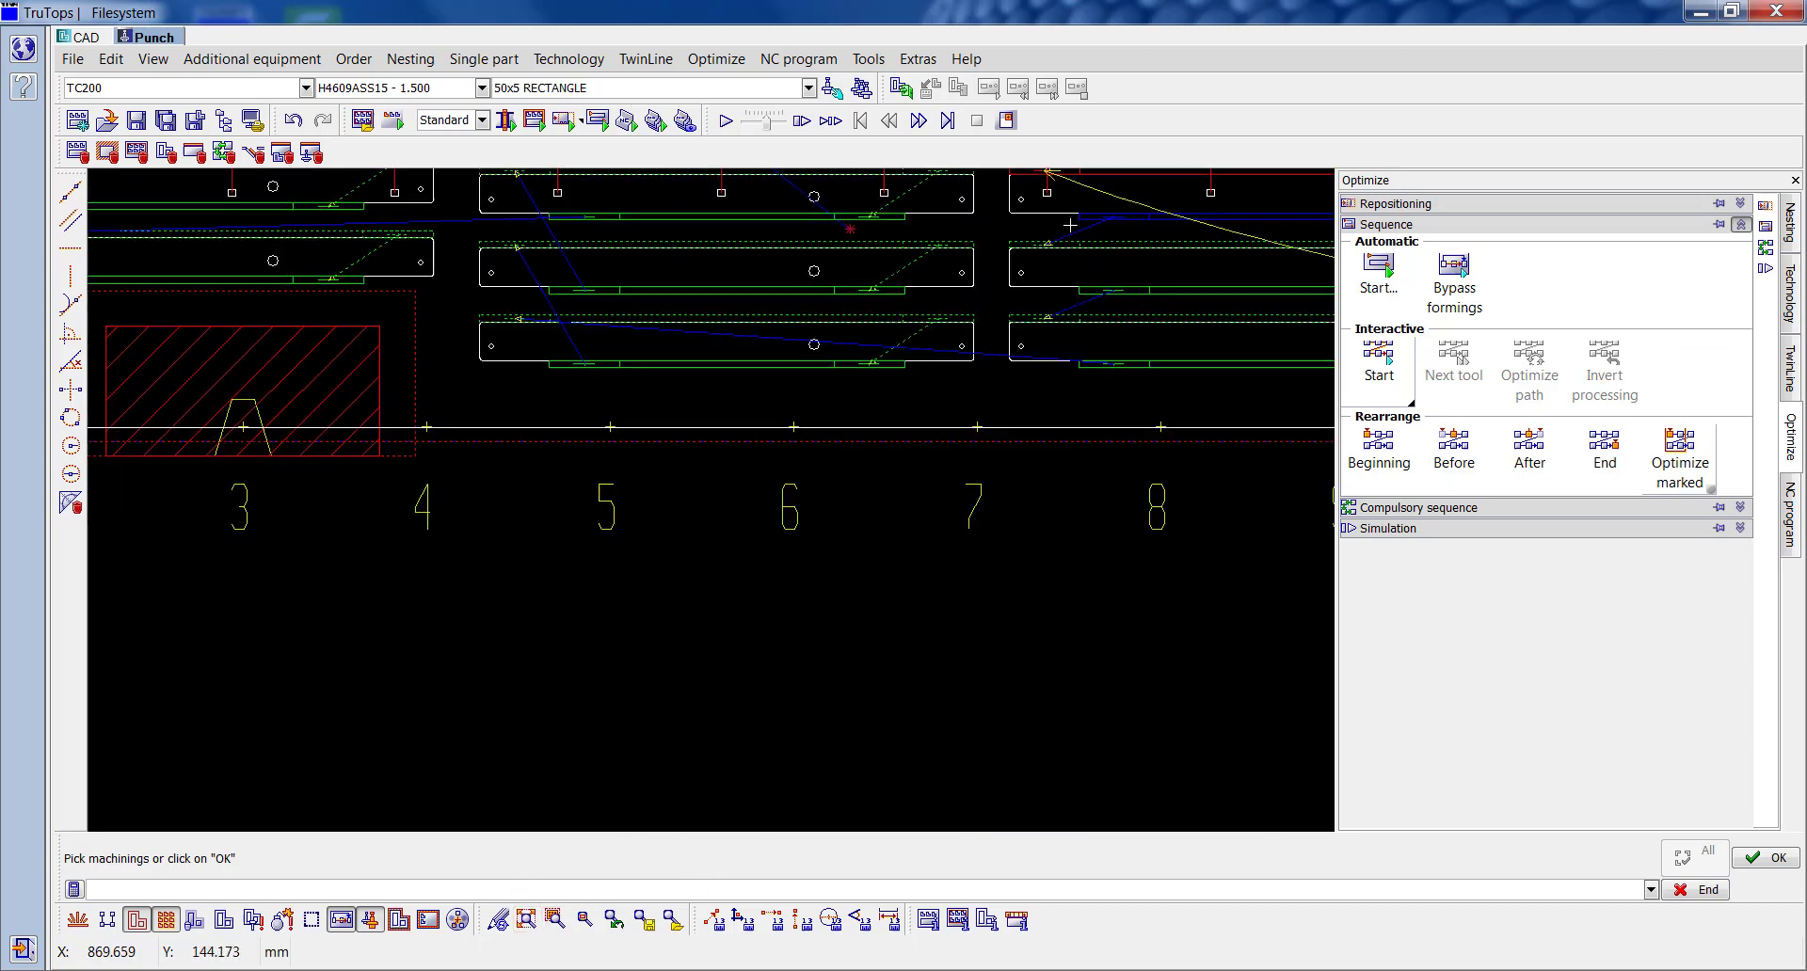
{"action": "left_click", "coordinate": [821, 221]}
{"action": "left_click", "coordinate": [326, 203]}
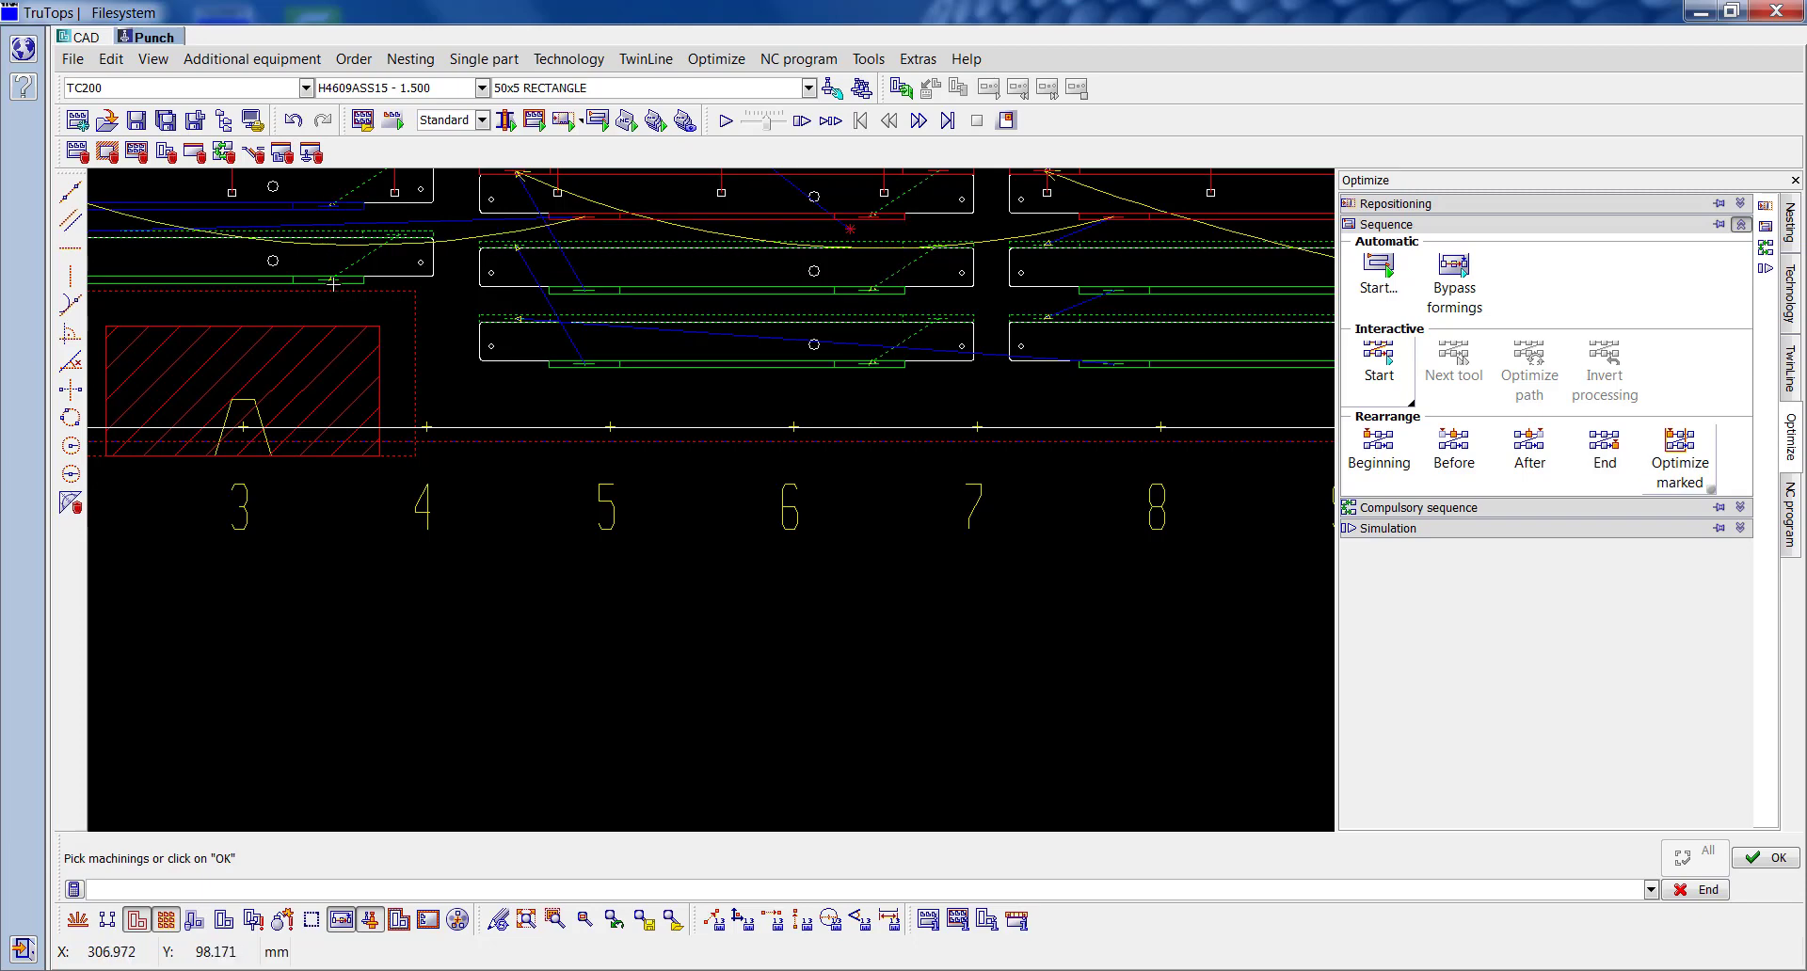
{"action": "left_click", "coordinate": [331, 278]}
{"action": "left_click", "coordinate": [715, 250]}
{"action": "left_click", "coordinate": [1206, 289]}
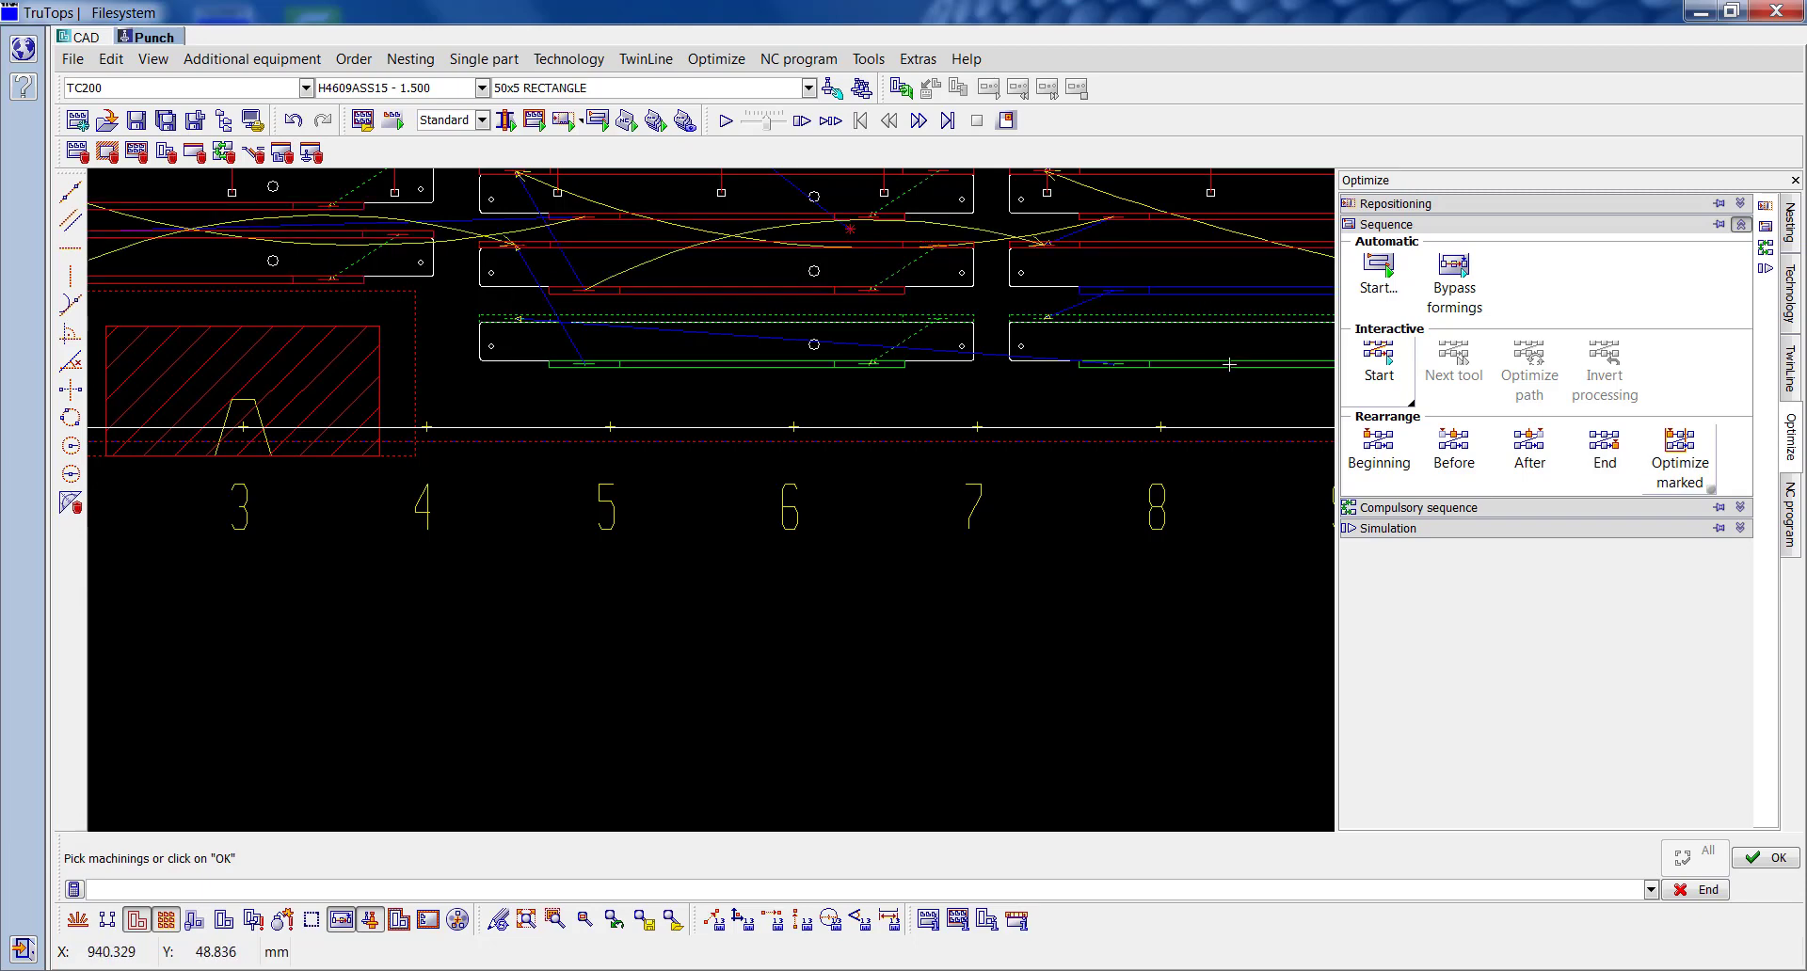
{"action": "left_click", "coordinate": [1223, 365]}
{"action": "left_click", "coordinate": [734, 364]}
{"action": "left_click", "coordinate": [526, 919]}
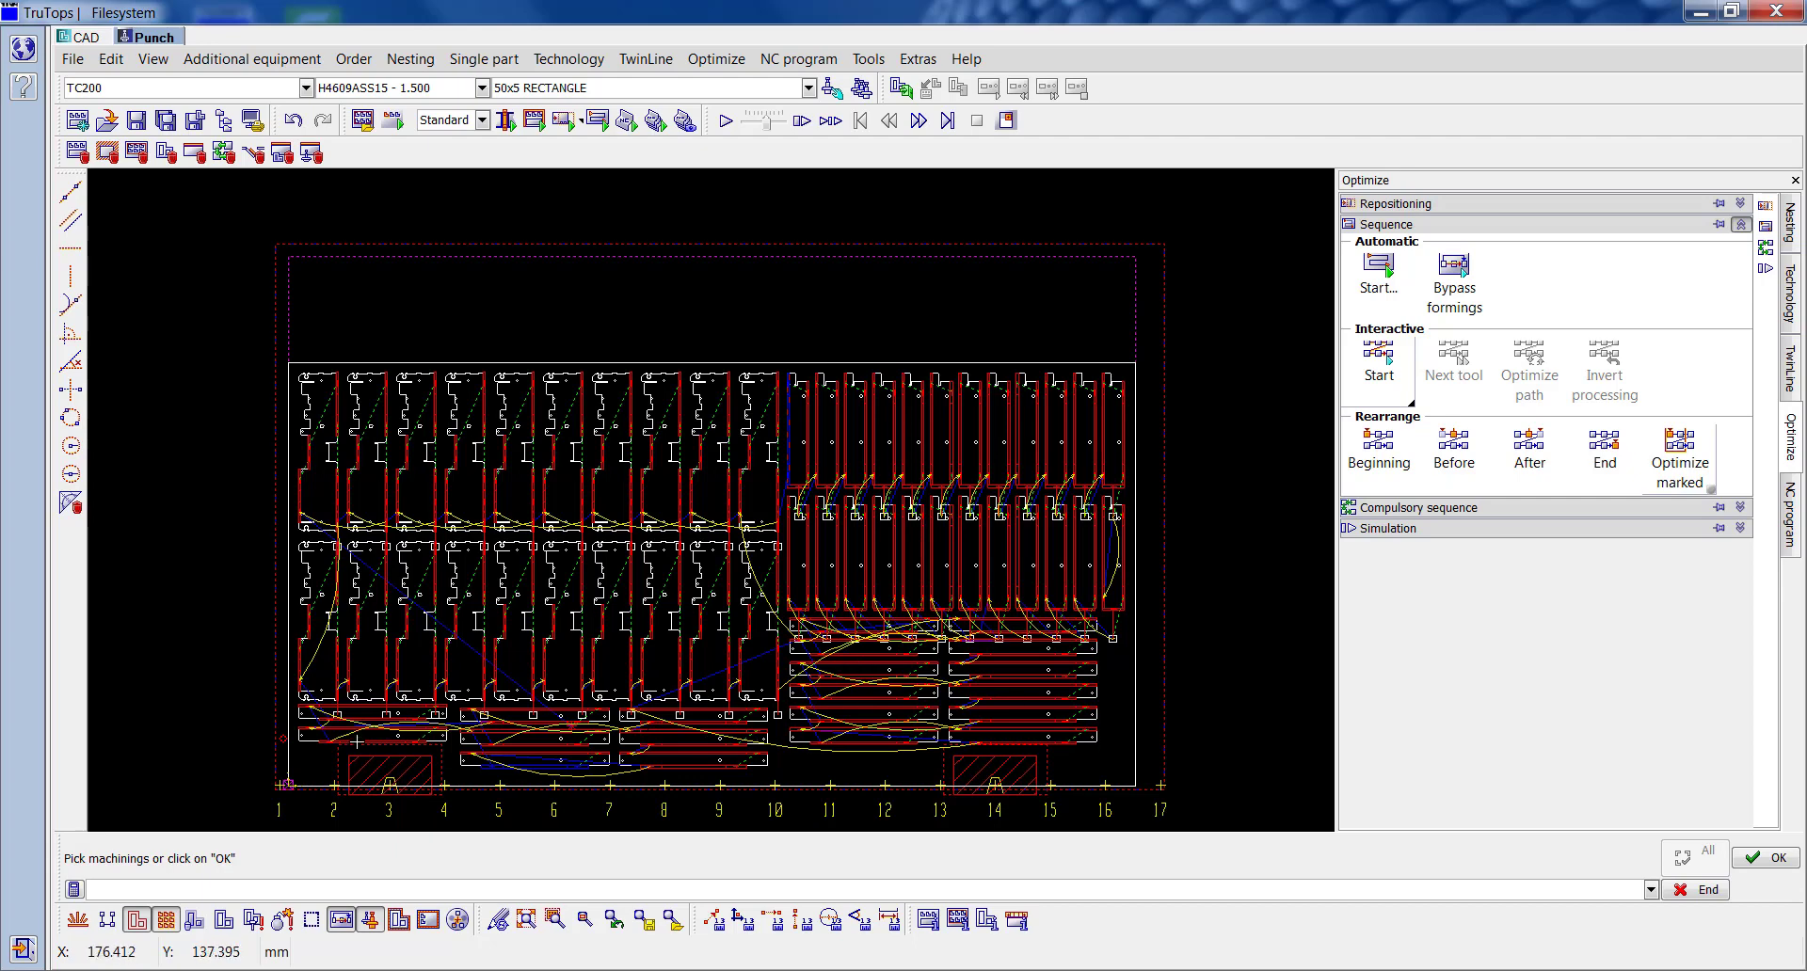
Step: Confirm the new machining order, show tool hits and paths, and start the faster simulation
{"action": "left_click", "coordinate": [1767, 858]}
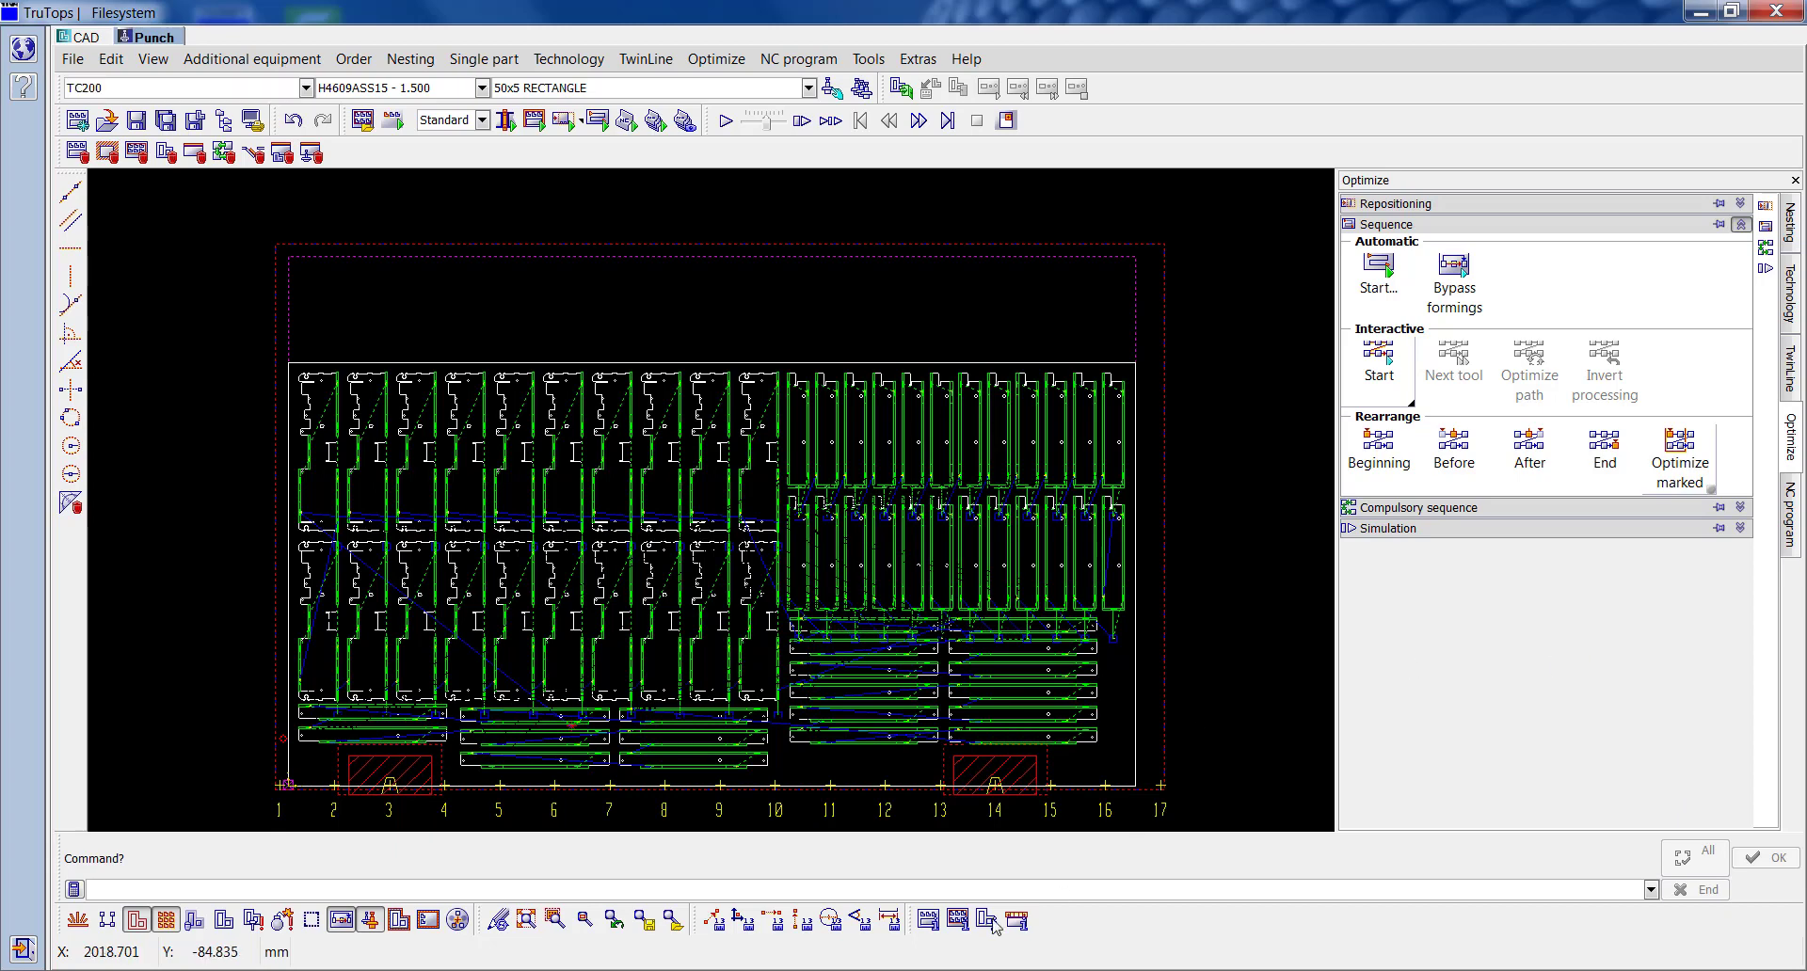
{"action": "left_click", "coordinate": [371, 920]}
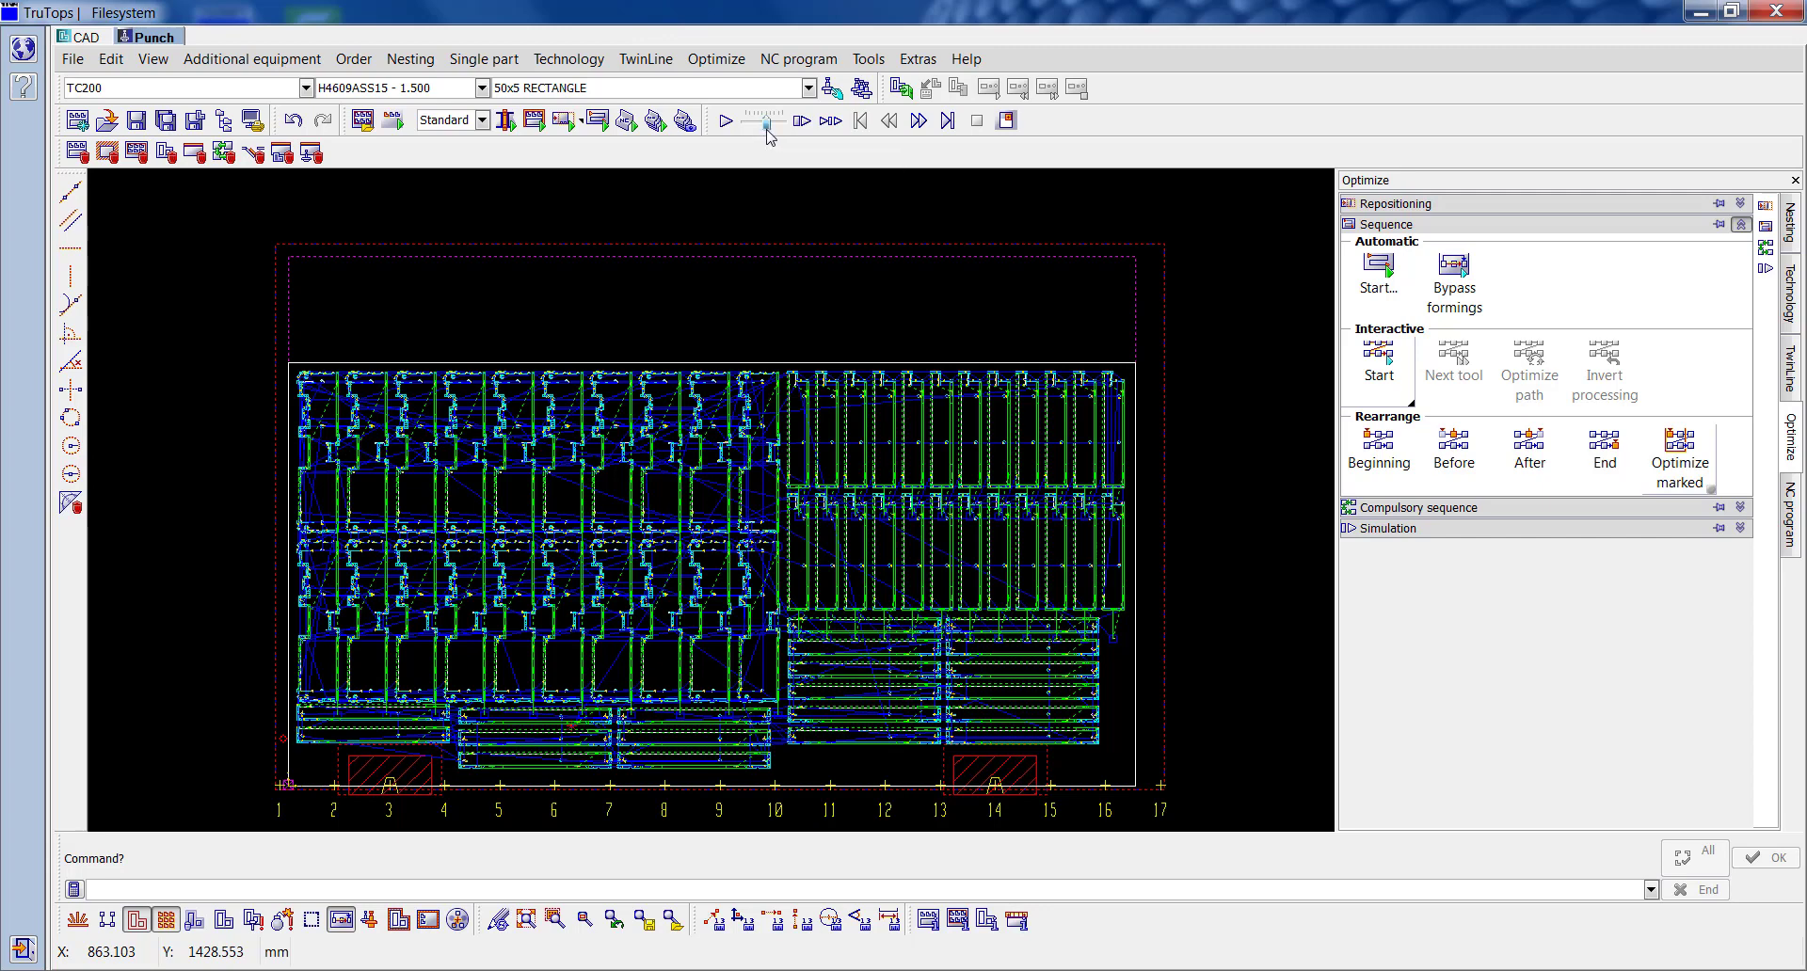
{"action": "left_click_drag", "start_coordinate": [770, 123], "coordinate": [790, 139]}
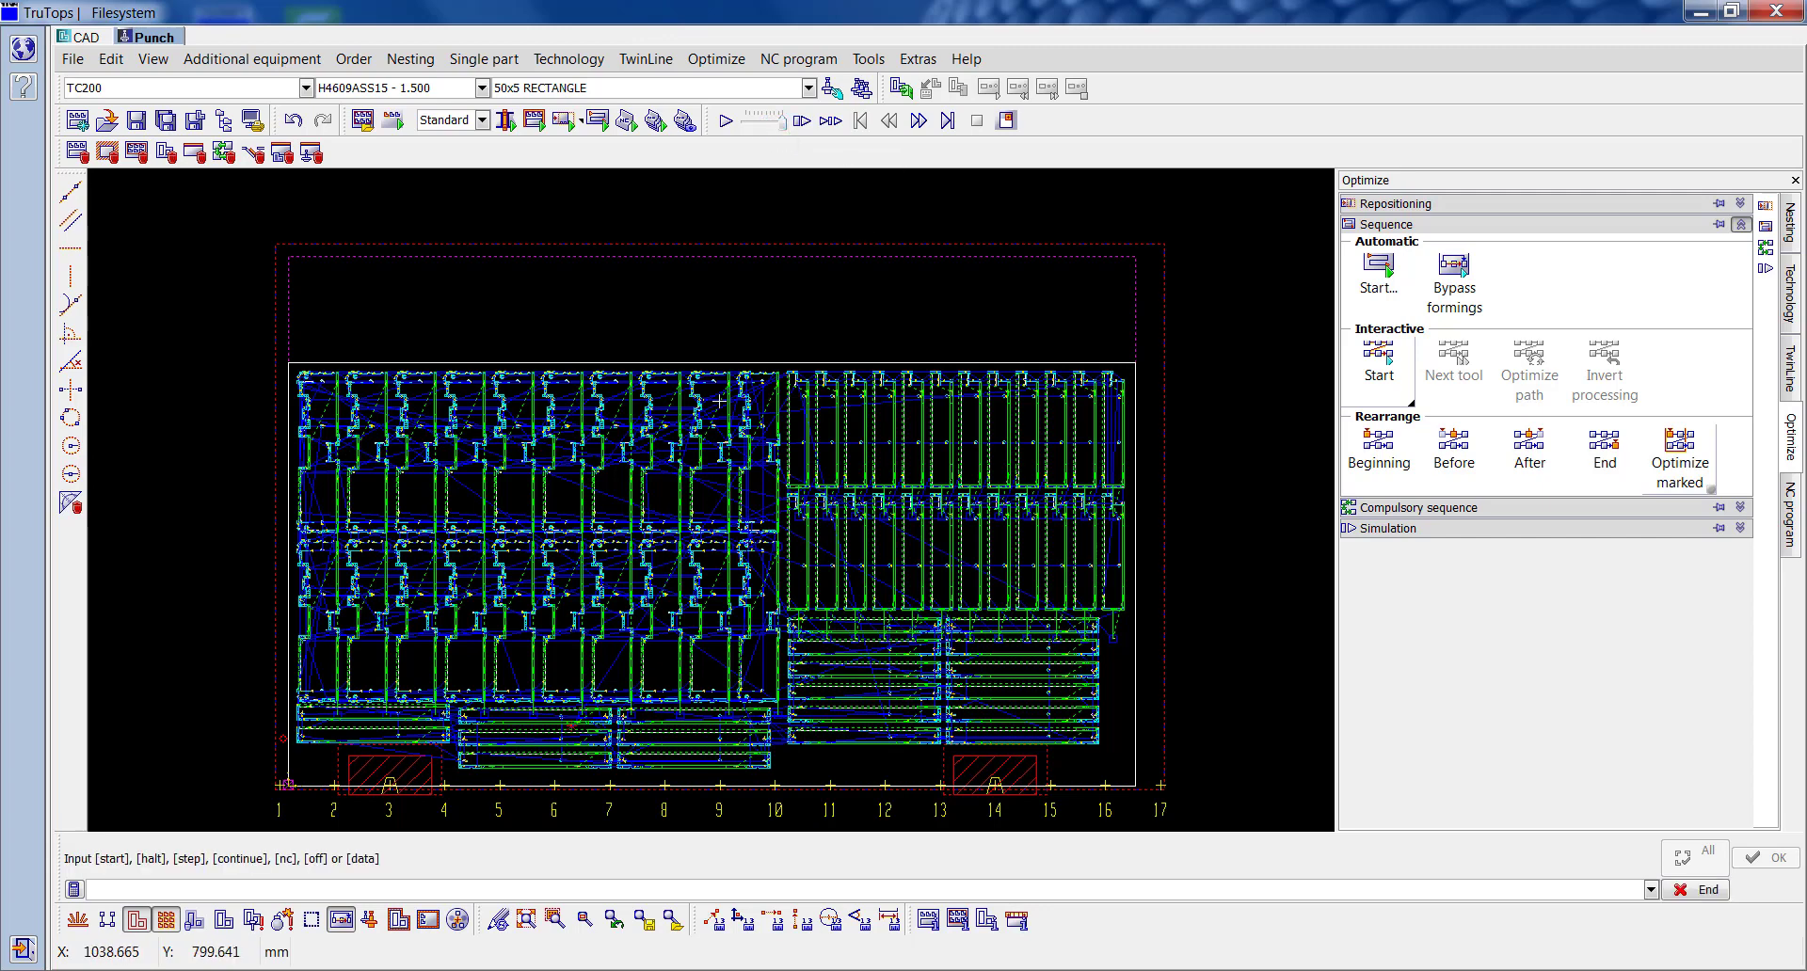
Step: Step the simulation tool by tool from MT6-2-5.6DIA through to the 10.3X1.7 RECTANGLE
{"action": "left_click", "coordinate": [832, 126]}
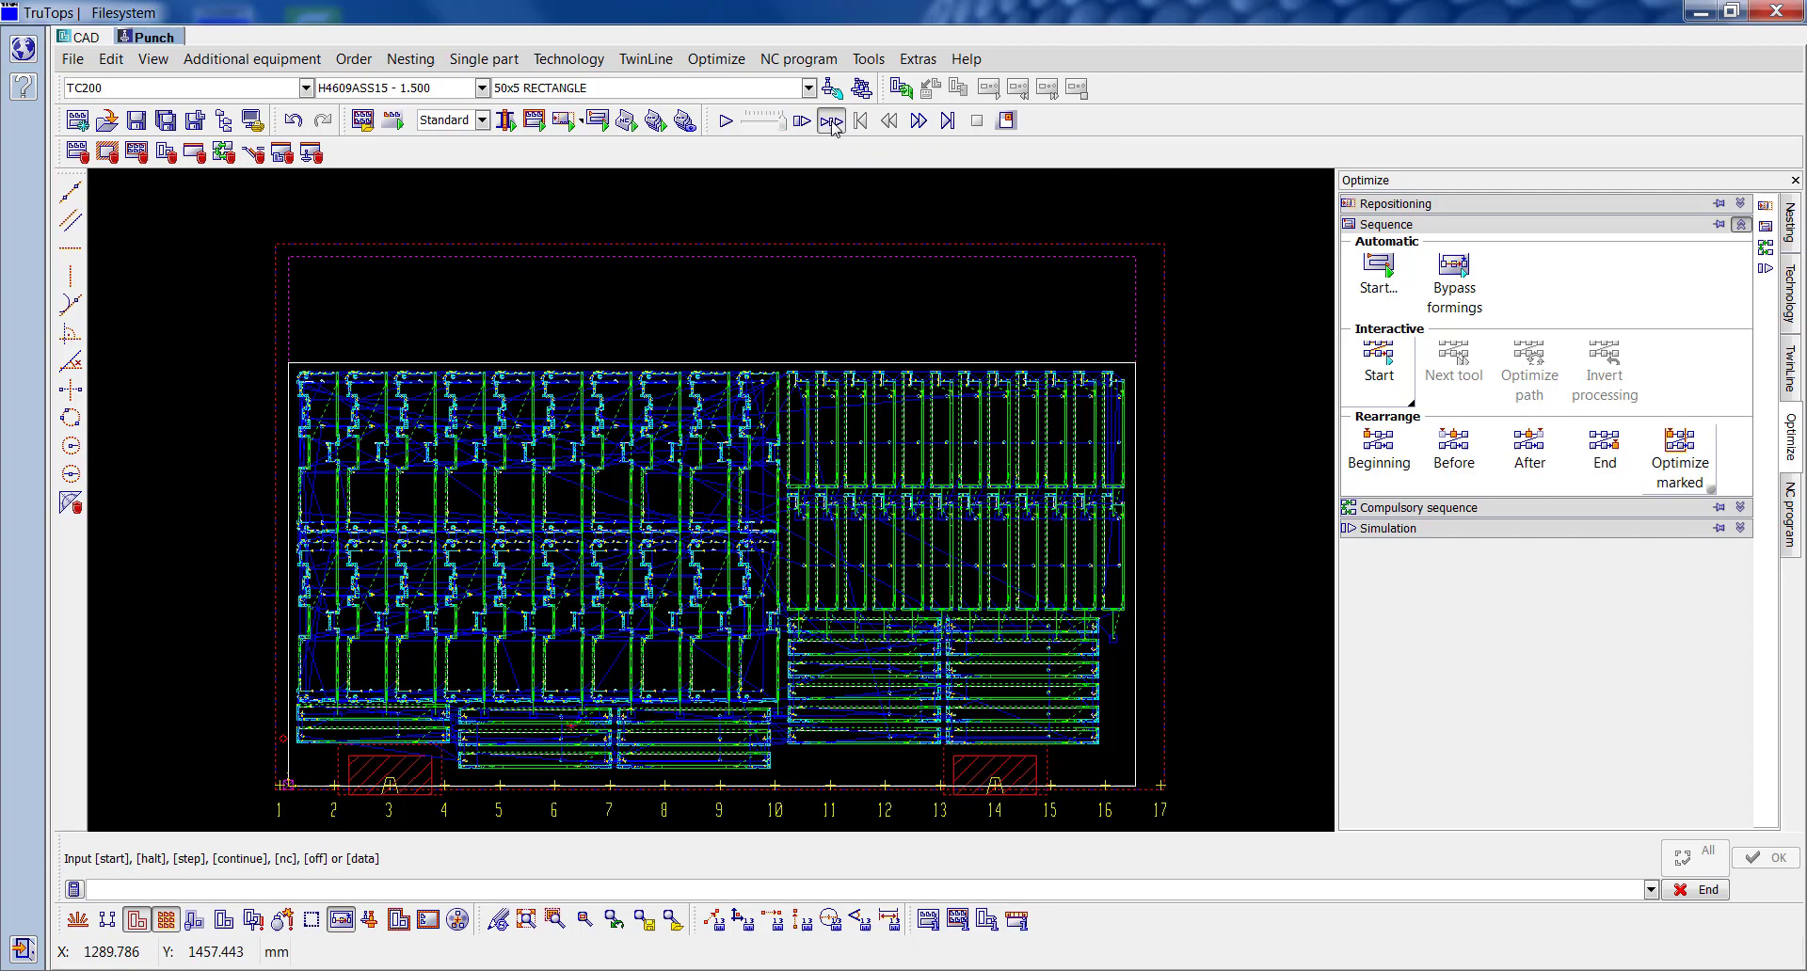
{"action": "left_click", "coordinate": [830, 120]}
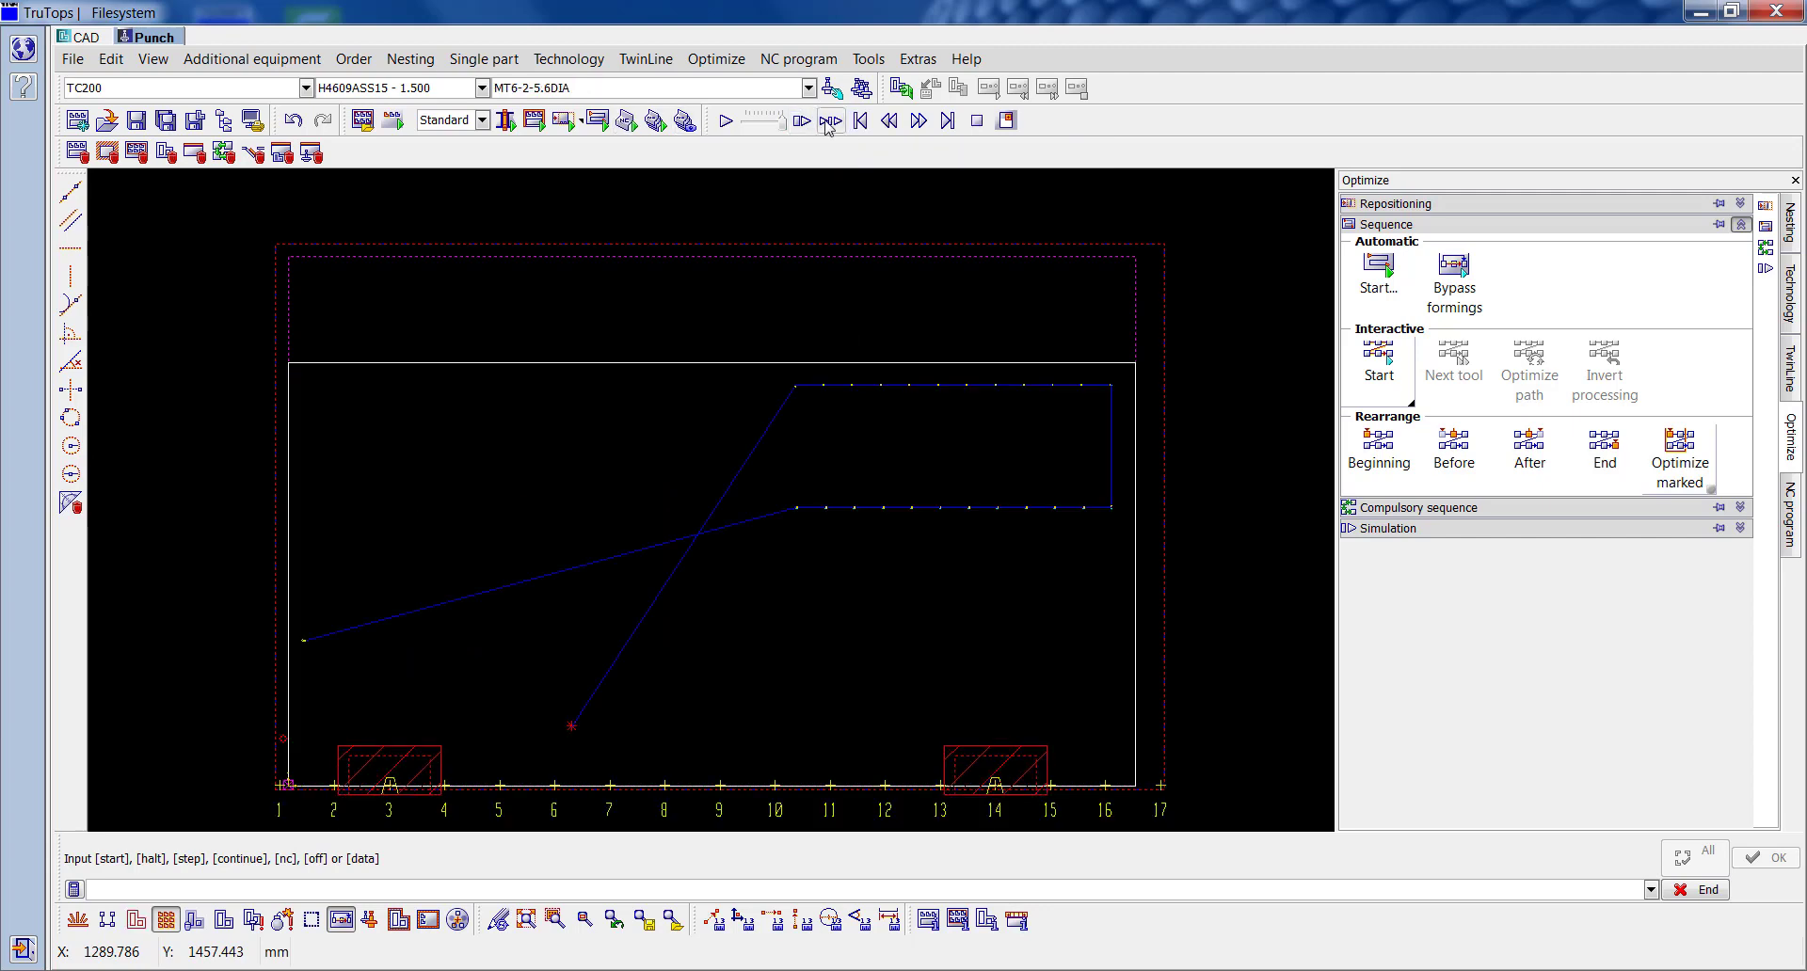
{"action": "left_click", "coordinate": [829, 123]}
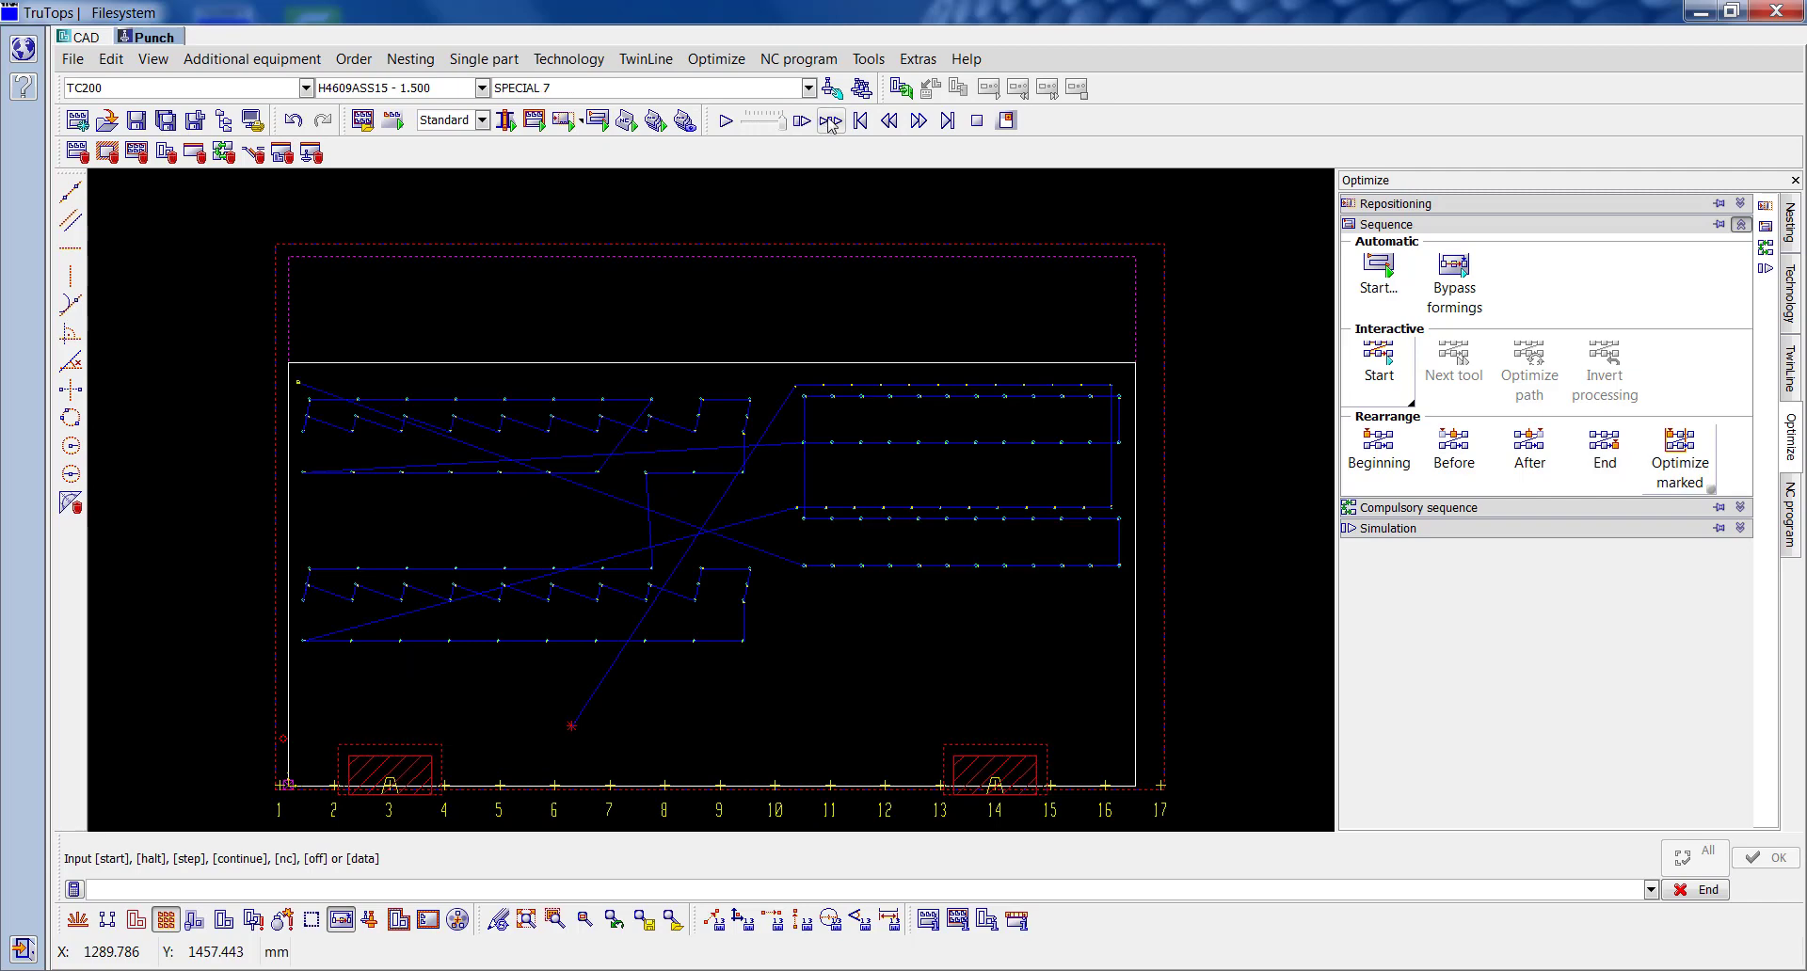
{"action": "left_click", "coordinate": [831, 123]}
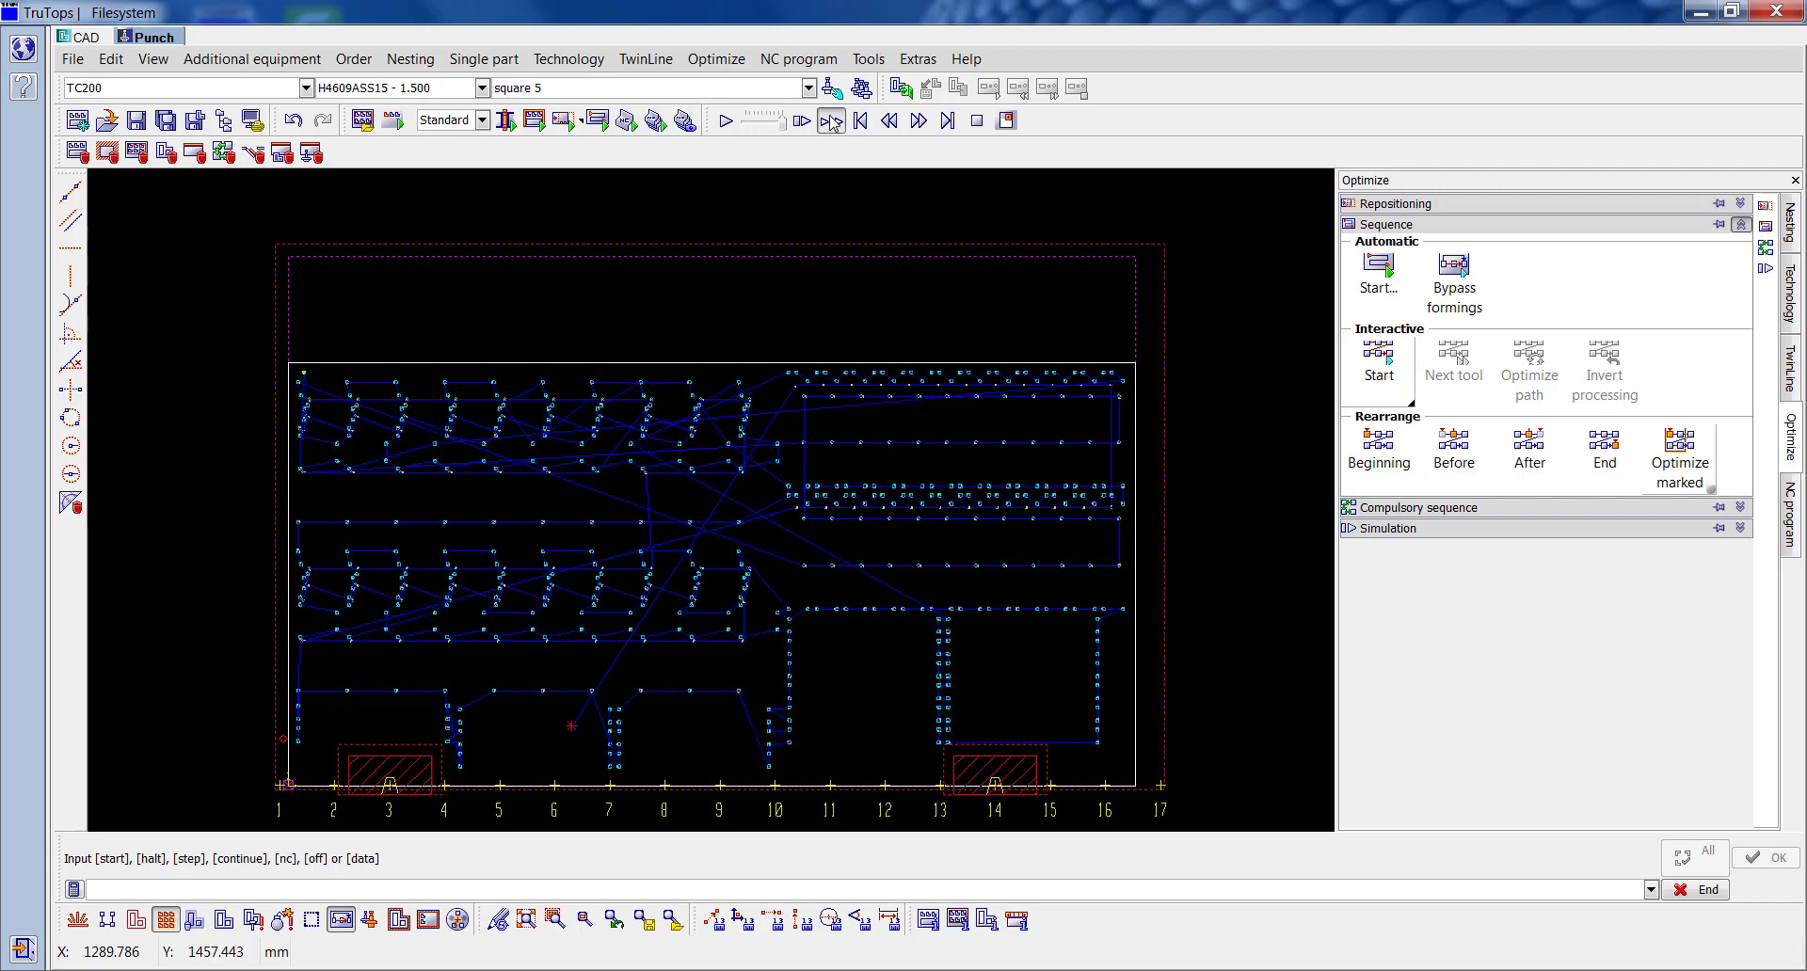
{"action": "left_click", "coordinate": [830, 123]}
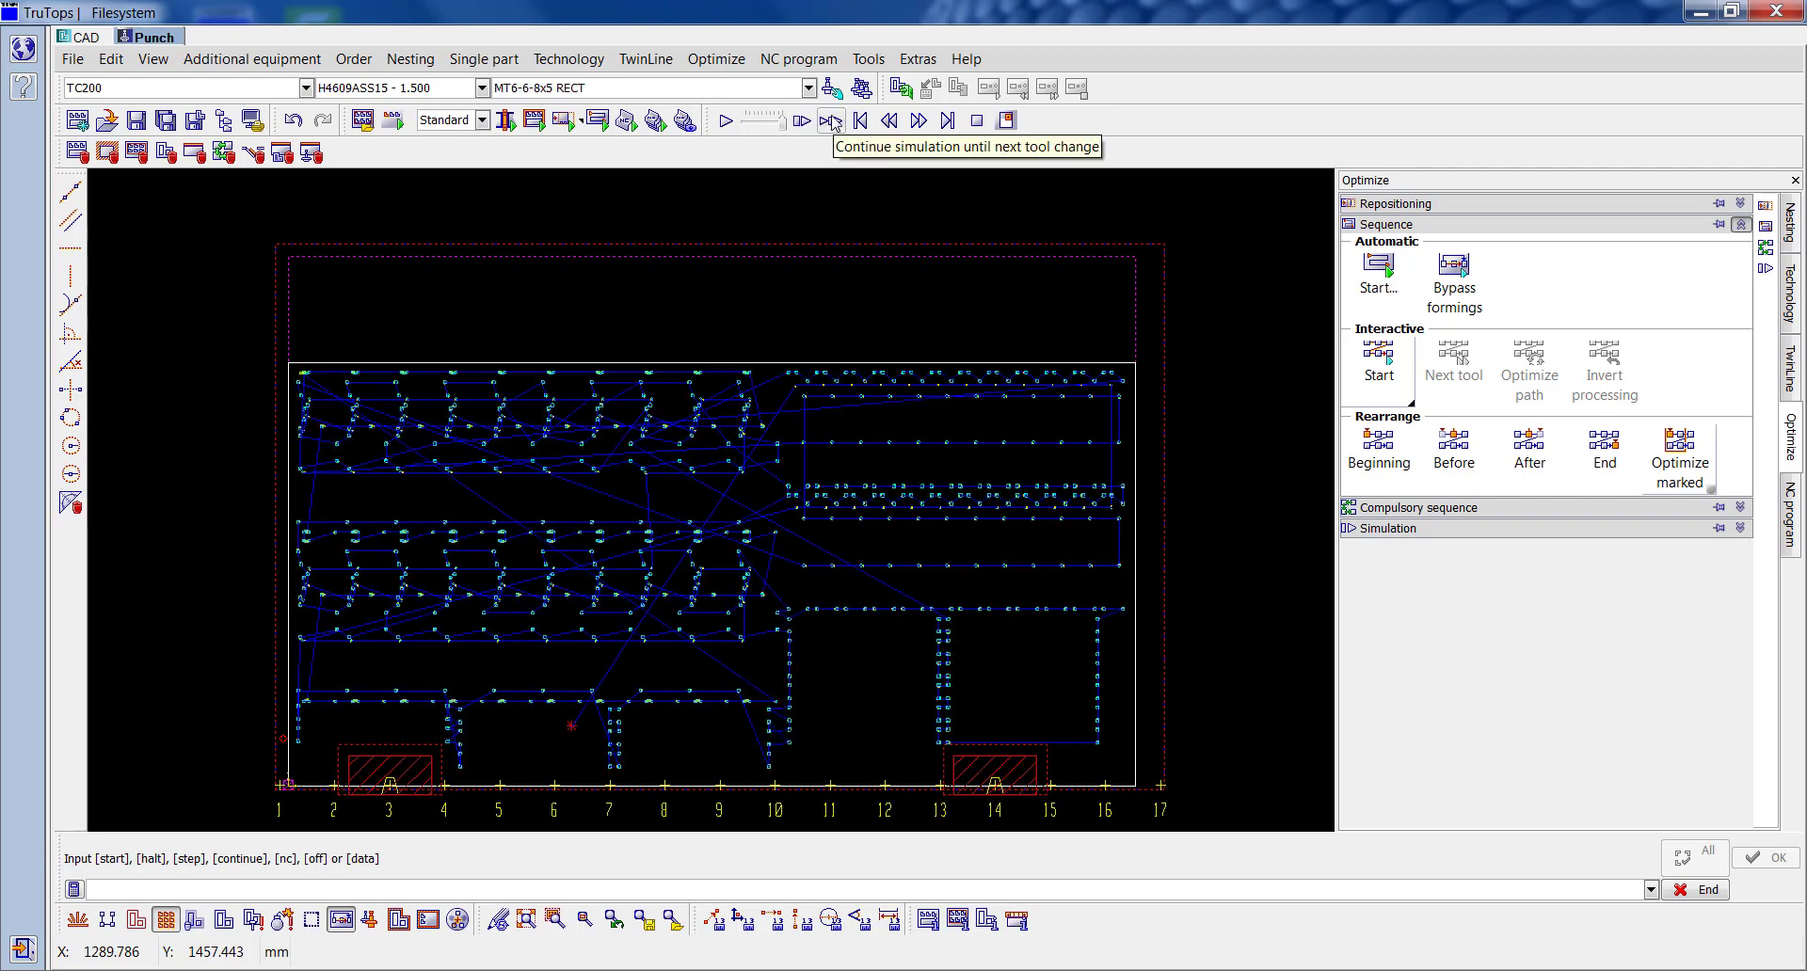
{"action": "left_click", "coordinate": [830, 124]}
{"action": "left_click", "coordinate": [832, 122]}
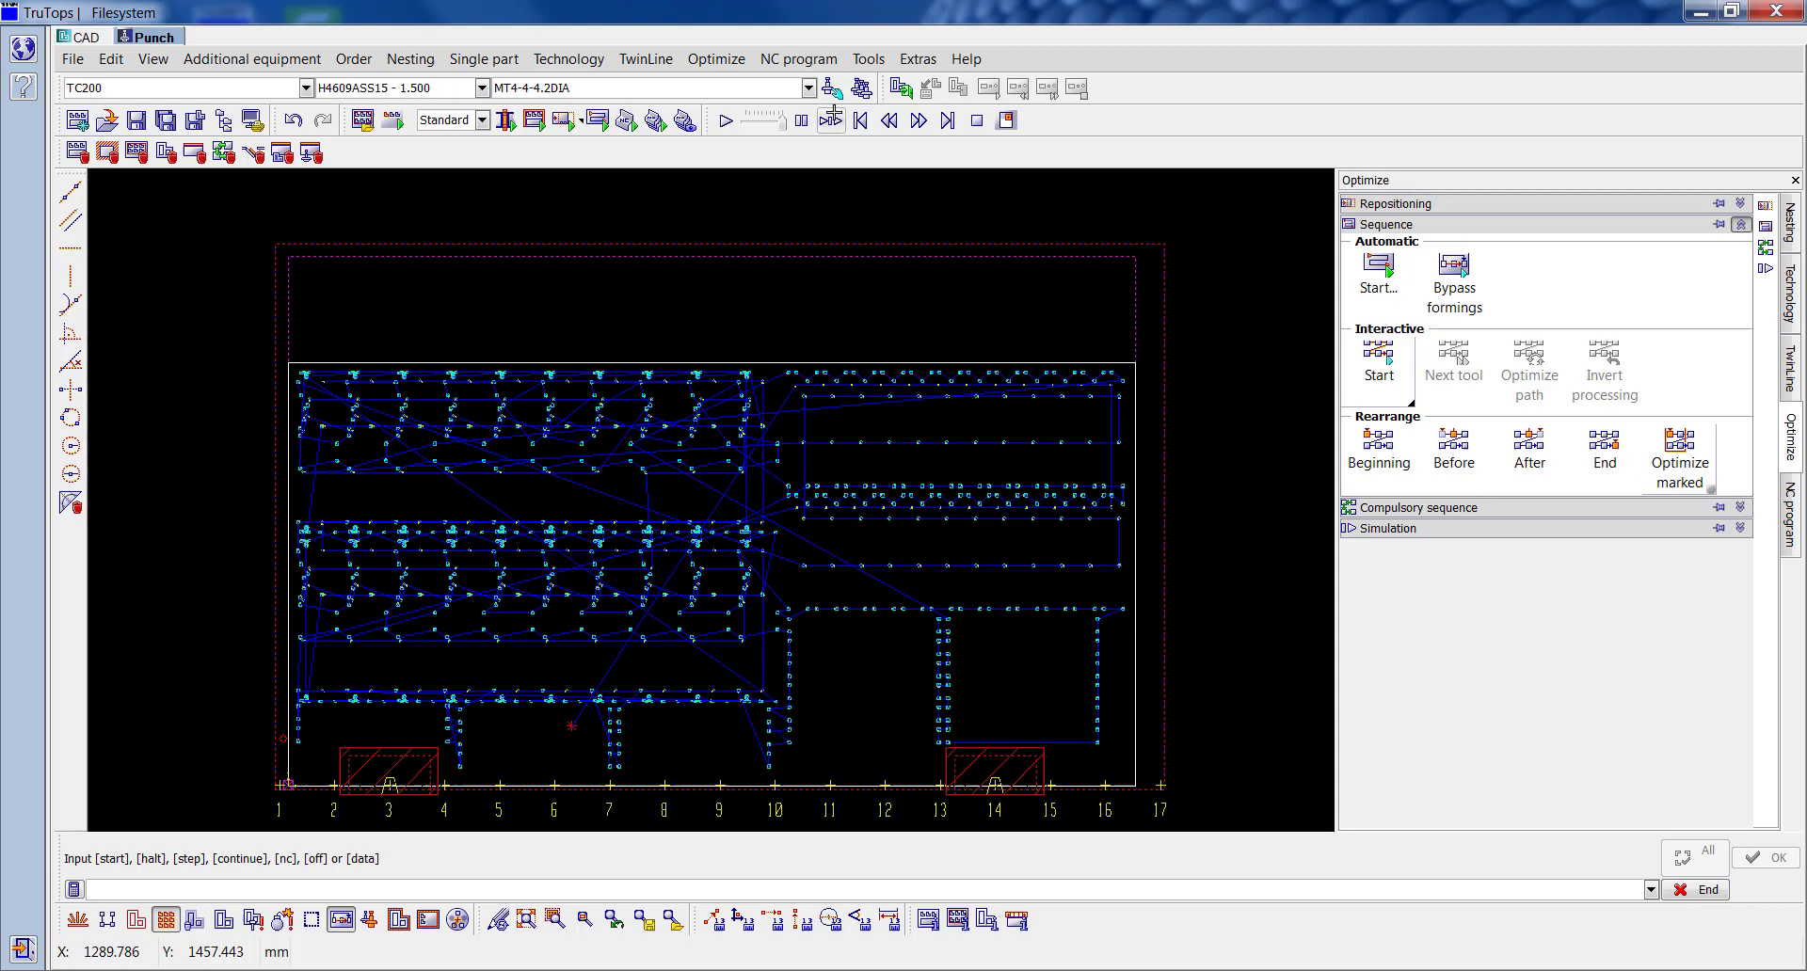
{"action": "left_click", "coordinate": [832, 122]}
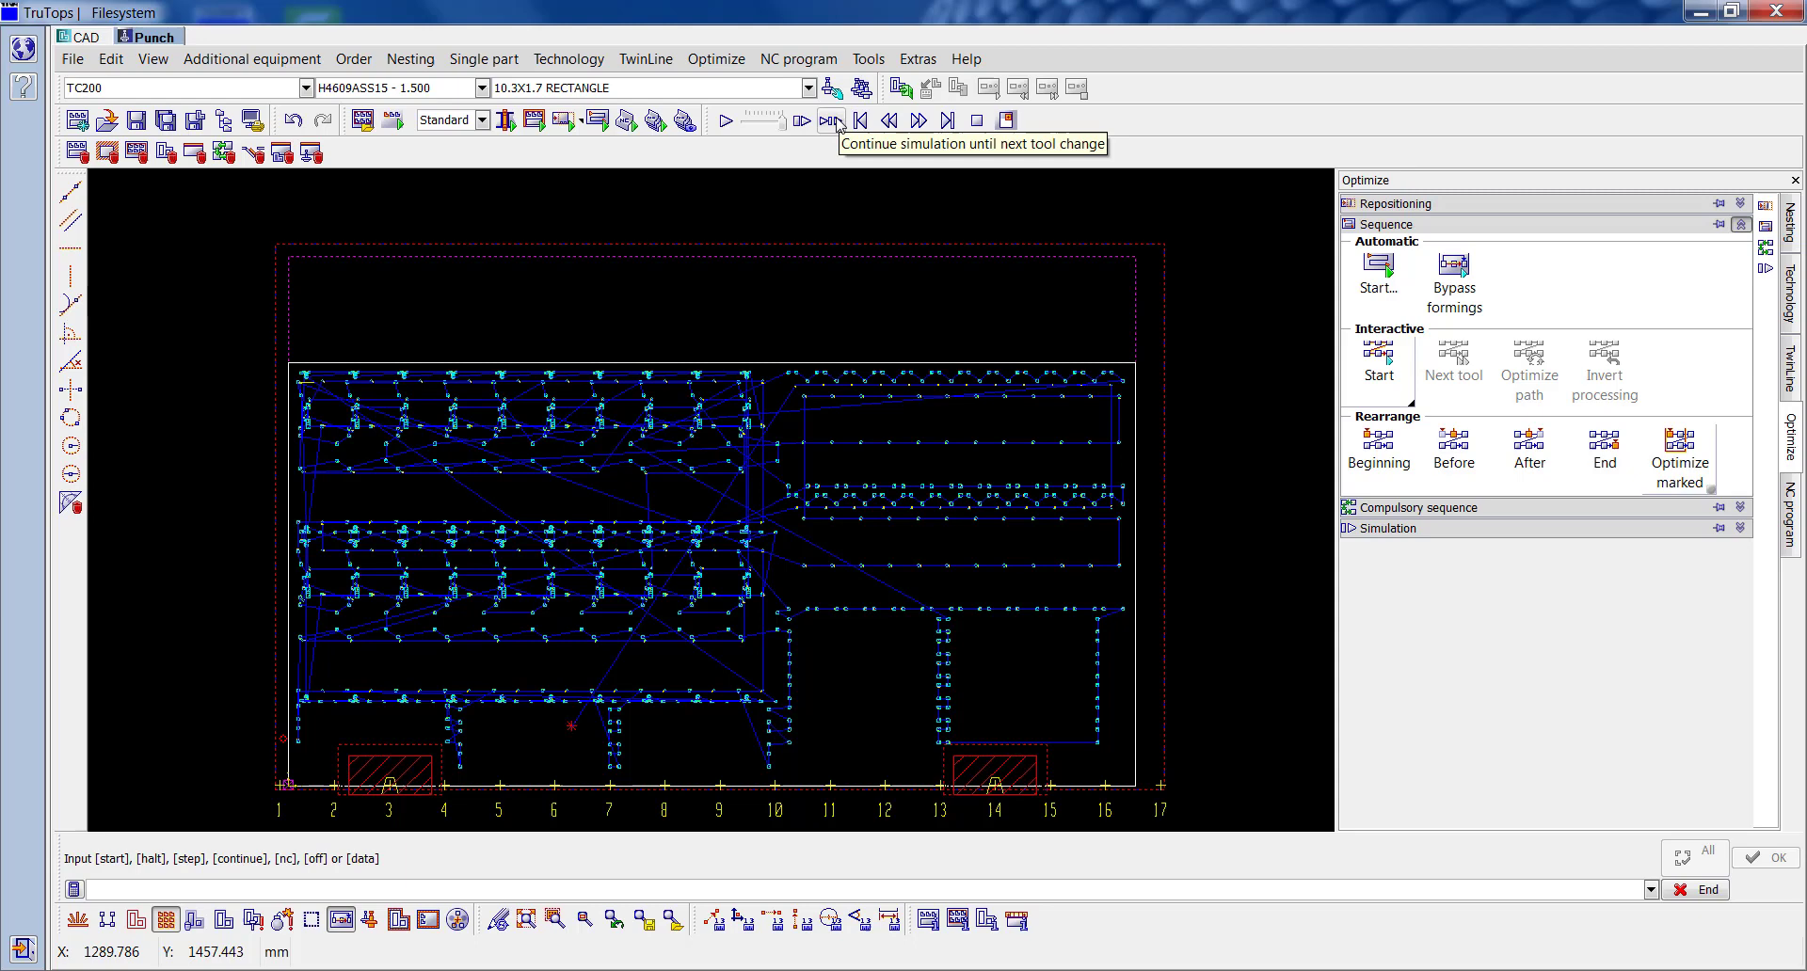
Step: Continue stepping from the 14.3X3 RECTANGLE through SPECIAL 4 and 3.9 SHEARBUTTON to the 50x5 RECTANGLE
{"action": "left_click", "coordinate": [832, 121]}
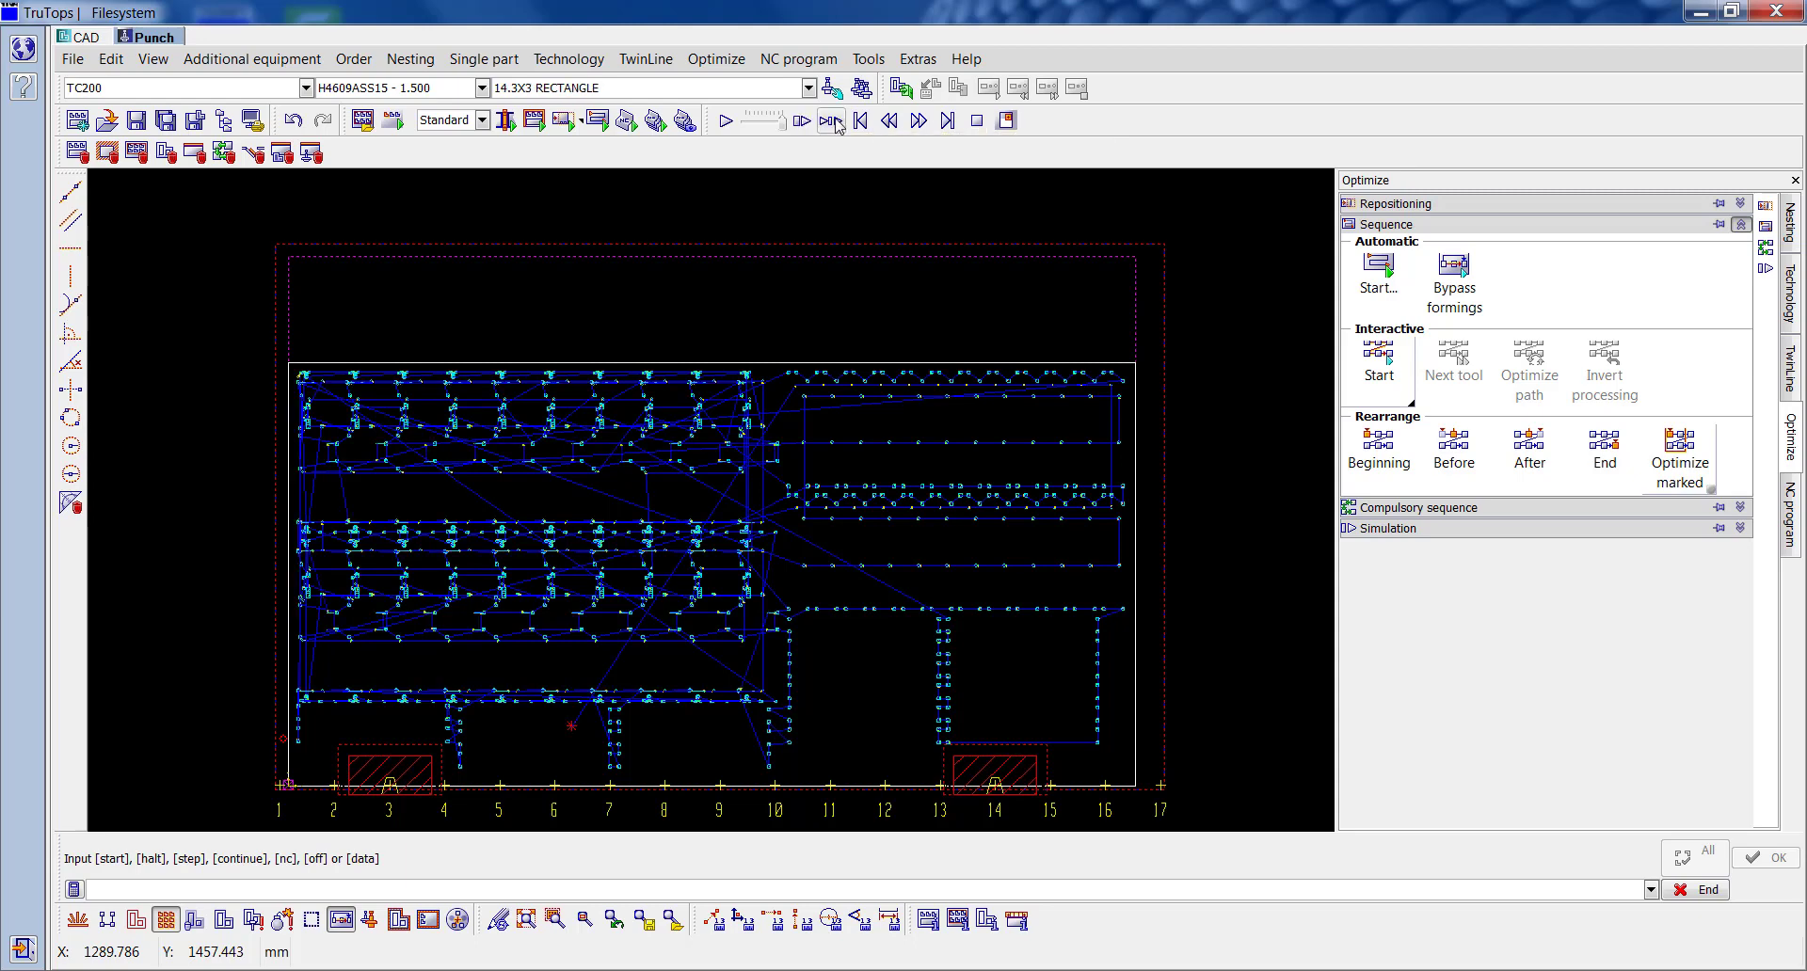
{"action": "left_click", "coordinate": [835, 121]}
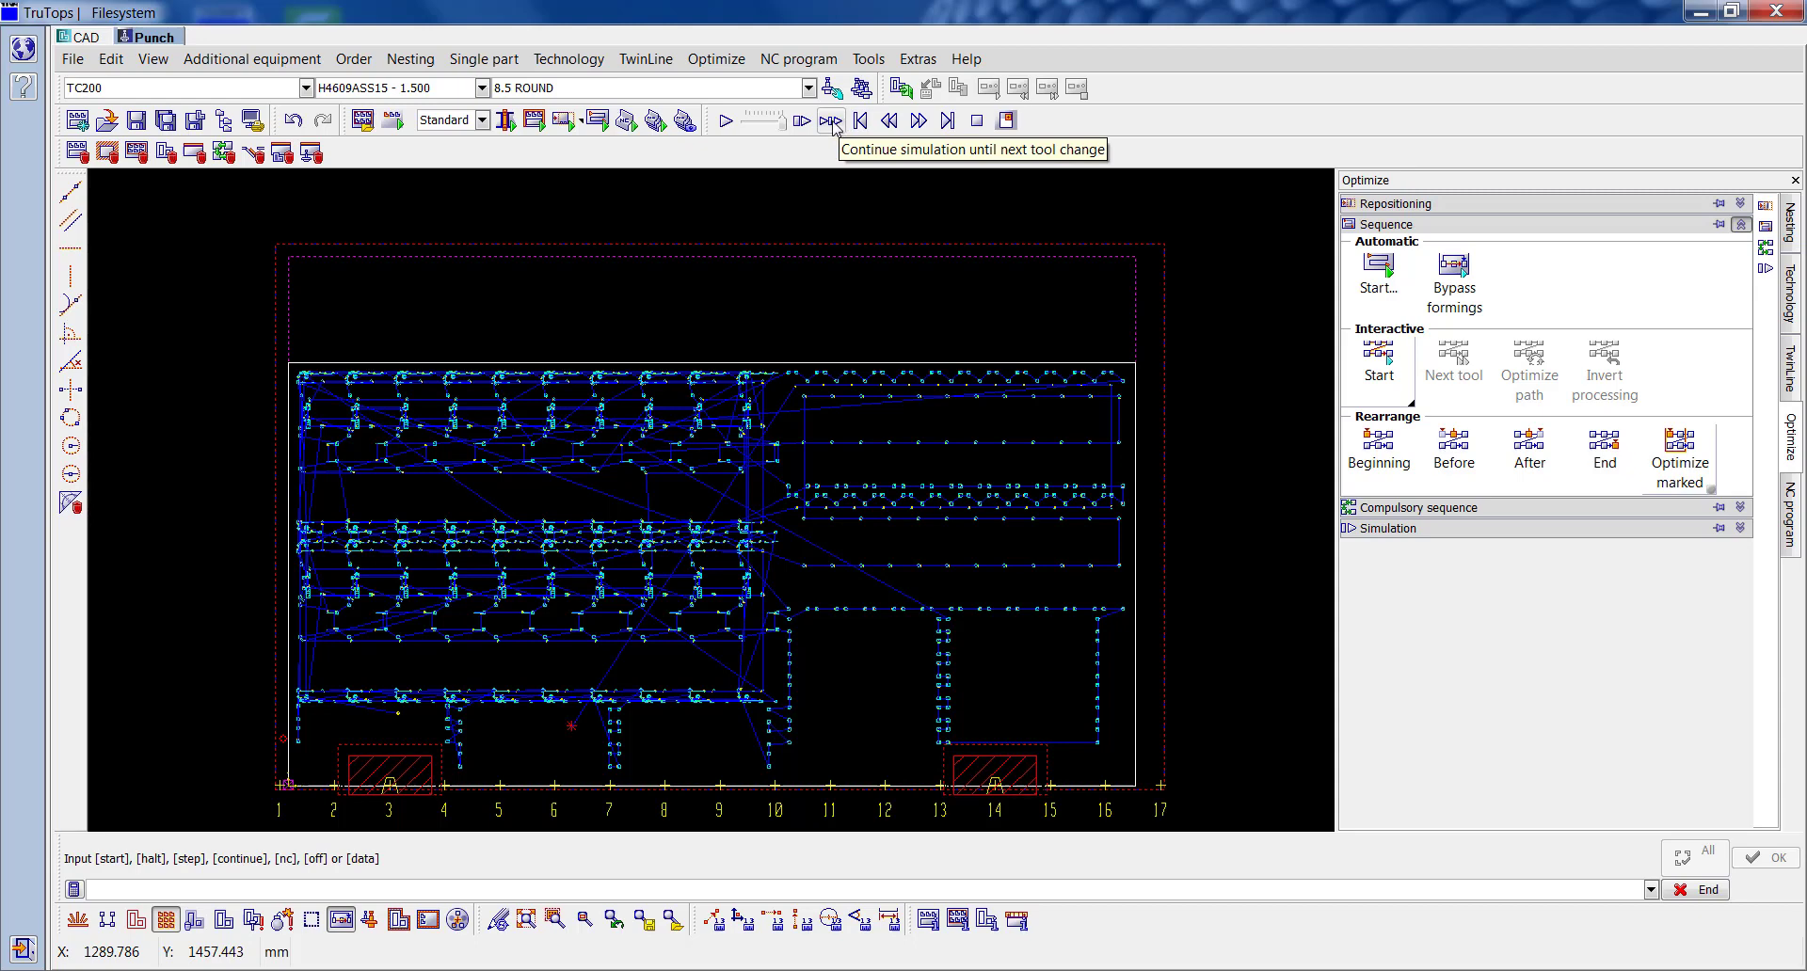
{"action": "left_click", "coordinate": [834, 121]}
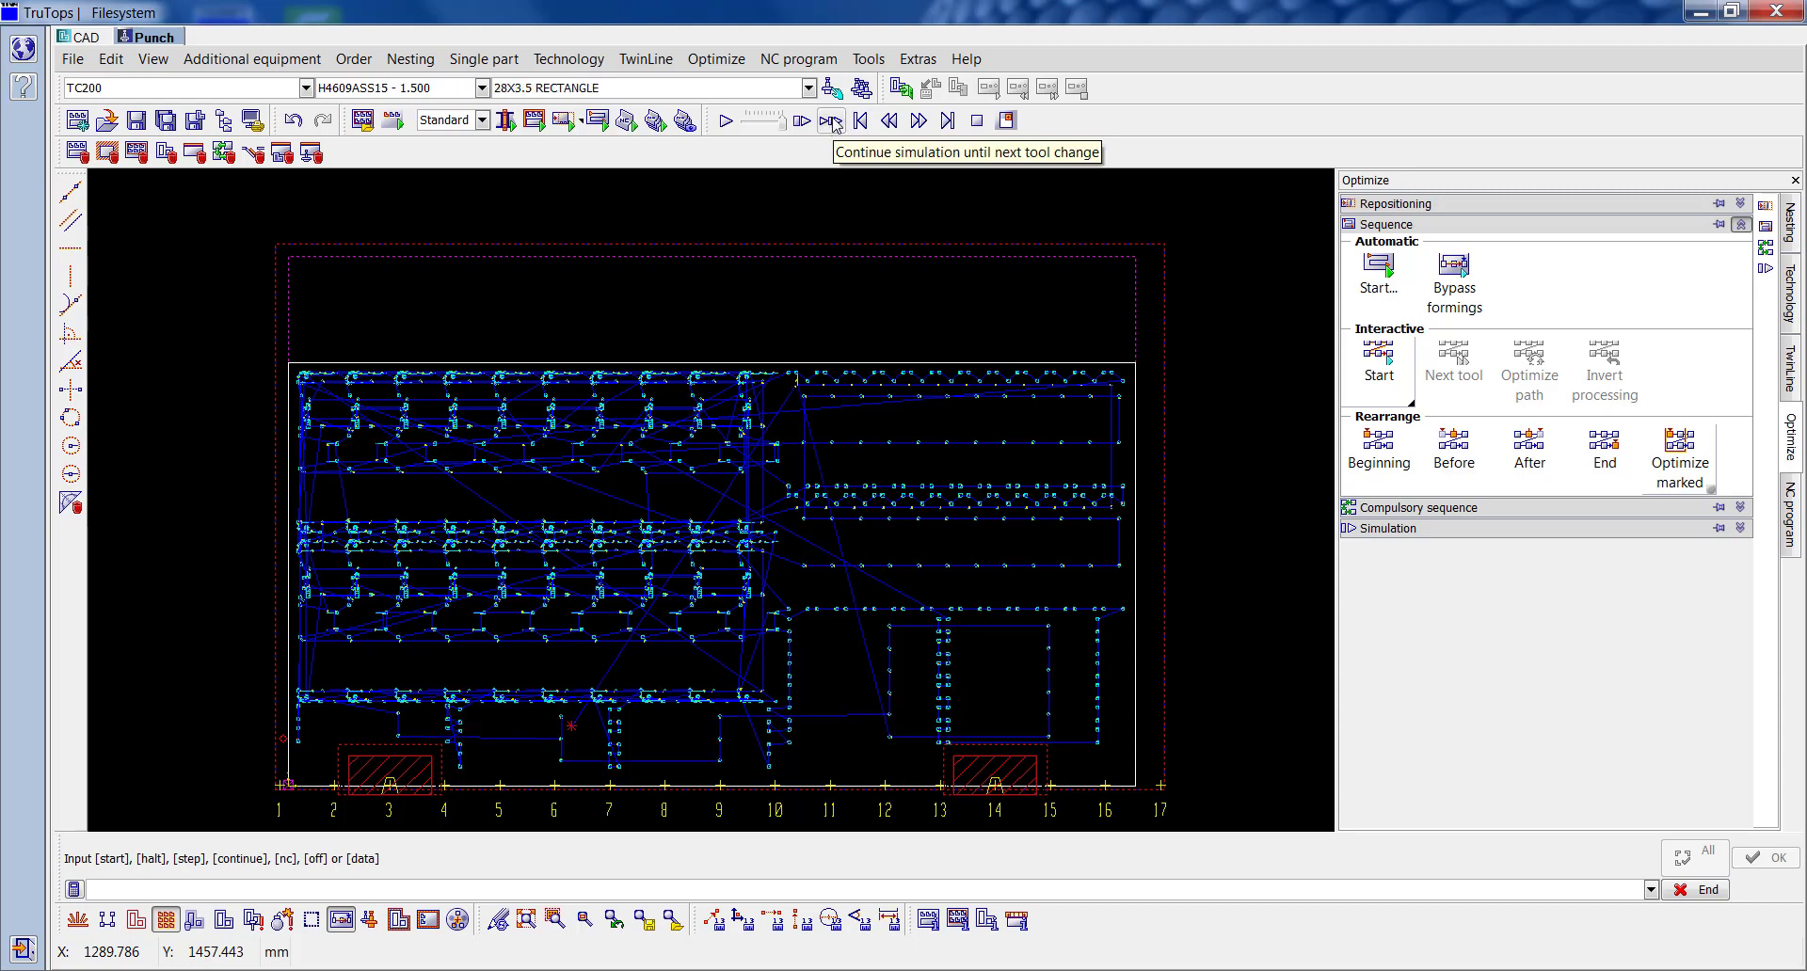
{"action": "left_click", "coordinate": [835, 121]}
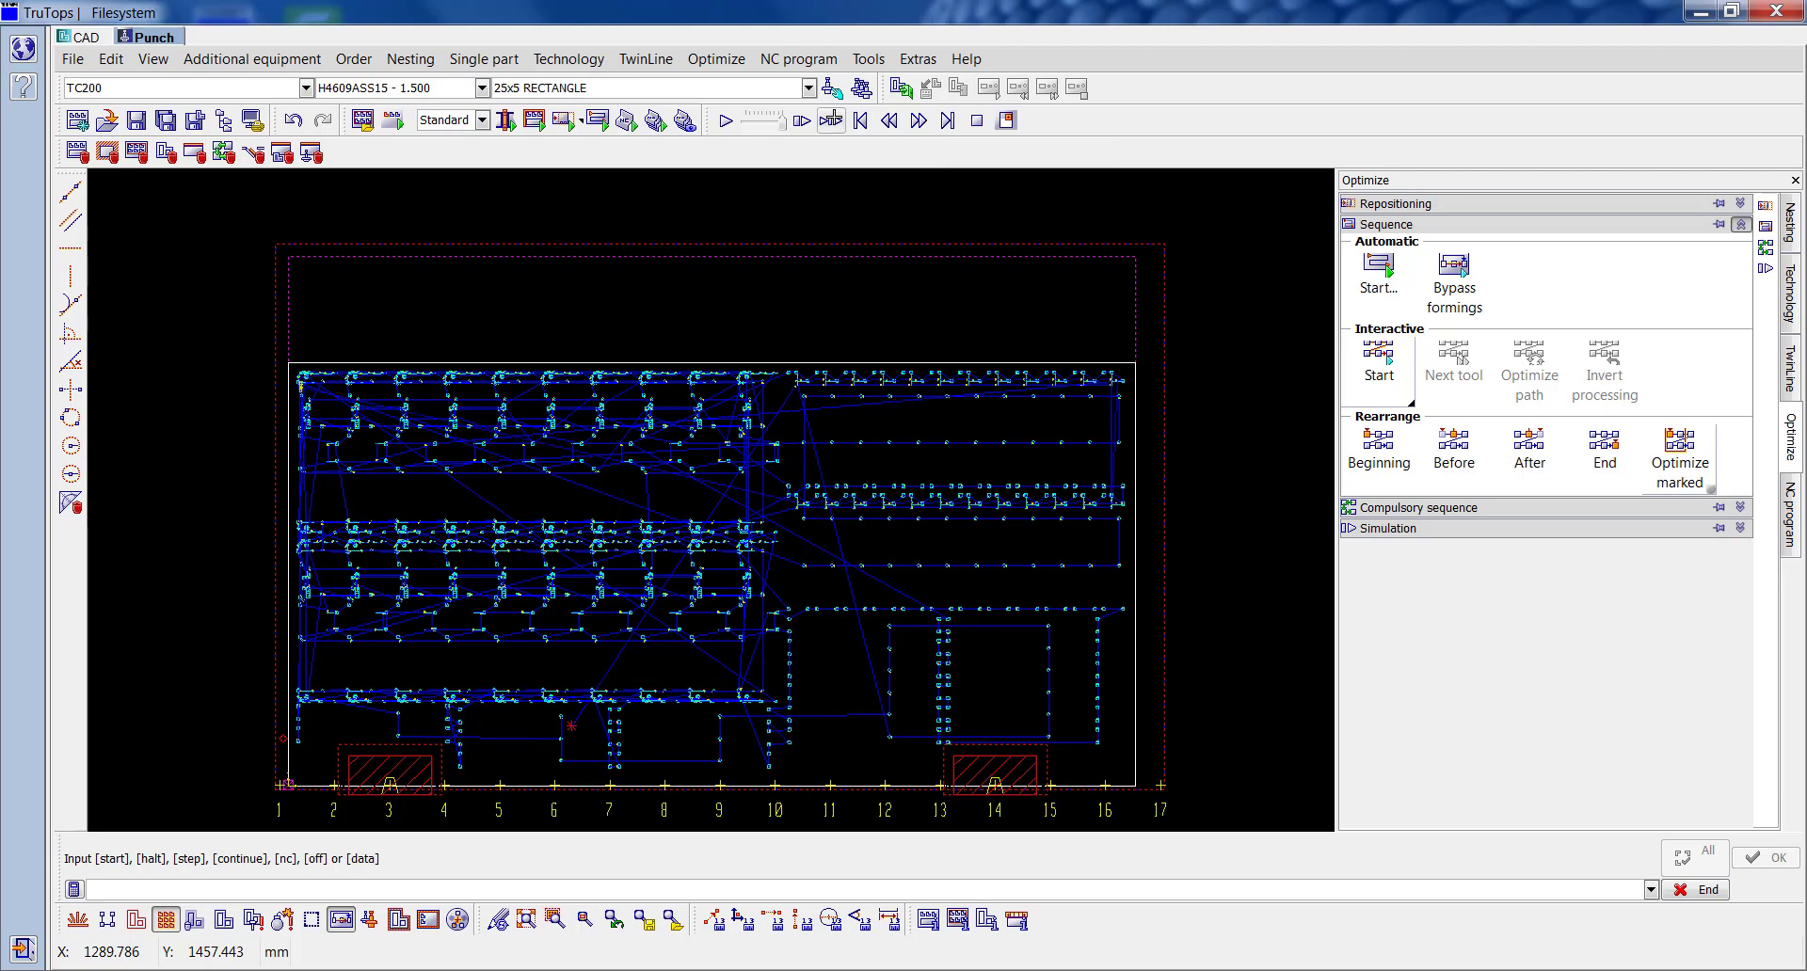
{"action": "left_click", "coordinate": [835, 121]}
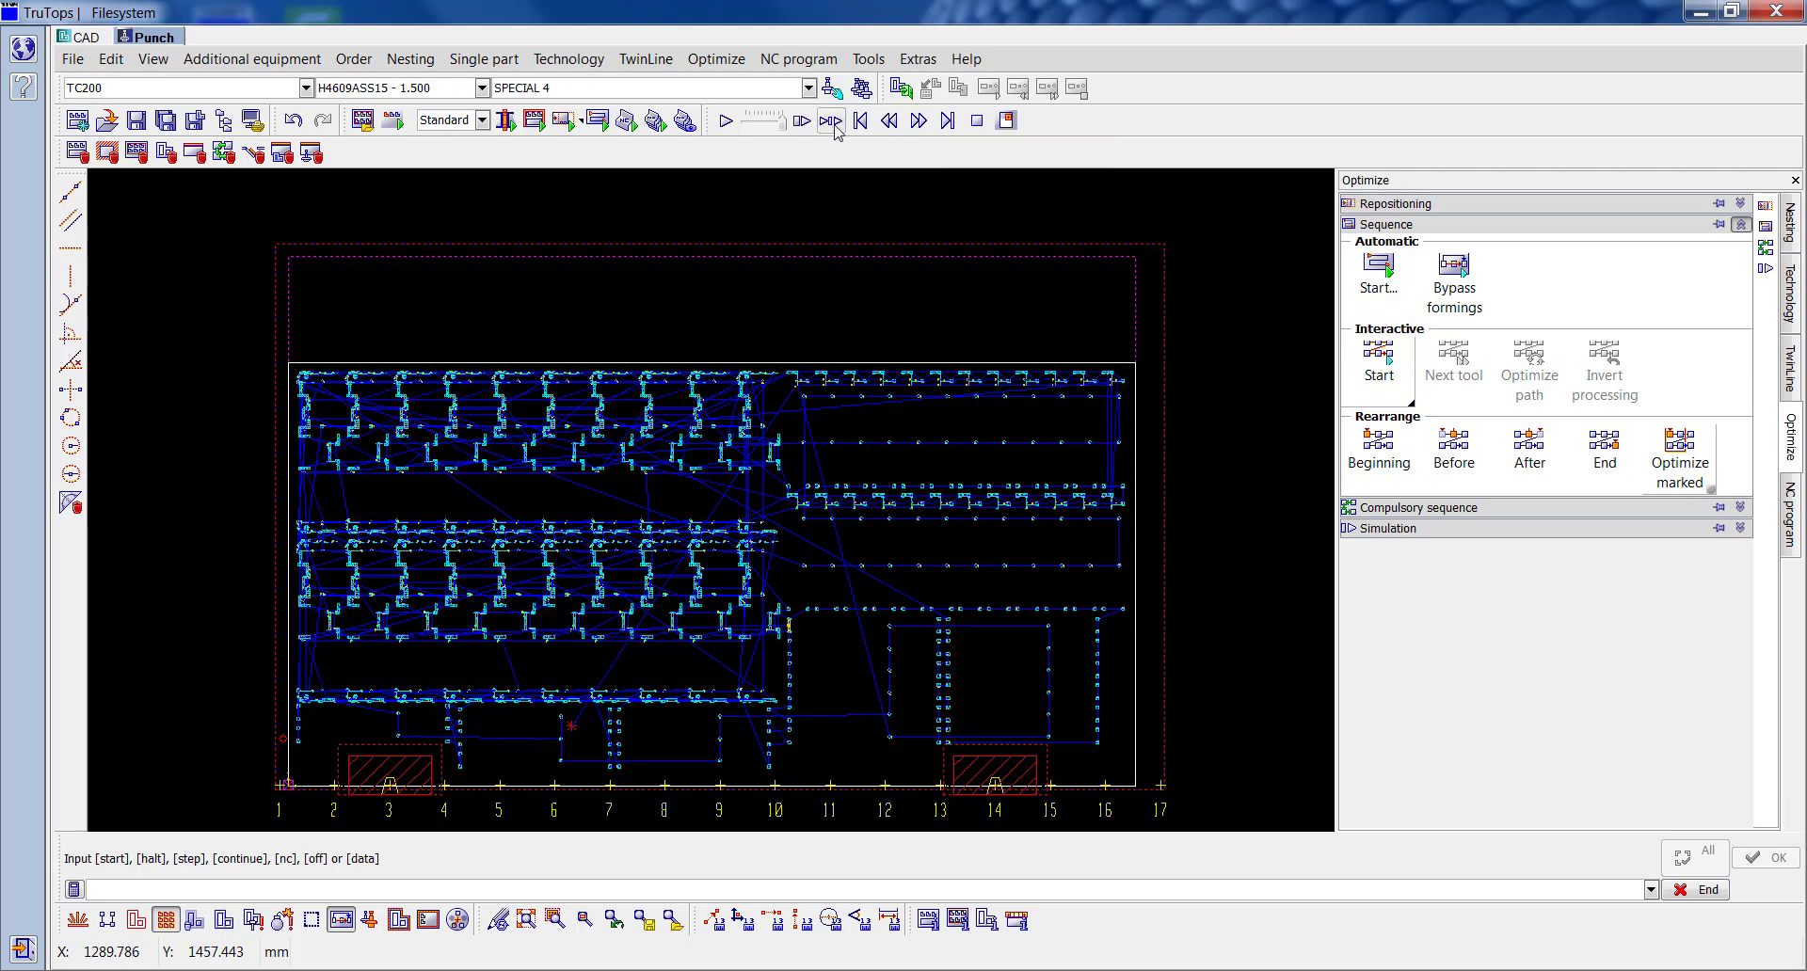
{"action": "left_click", "coordinate": [835, 121]}
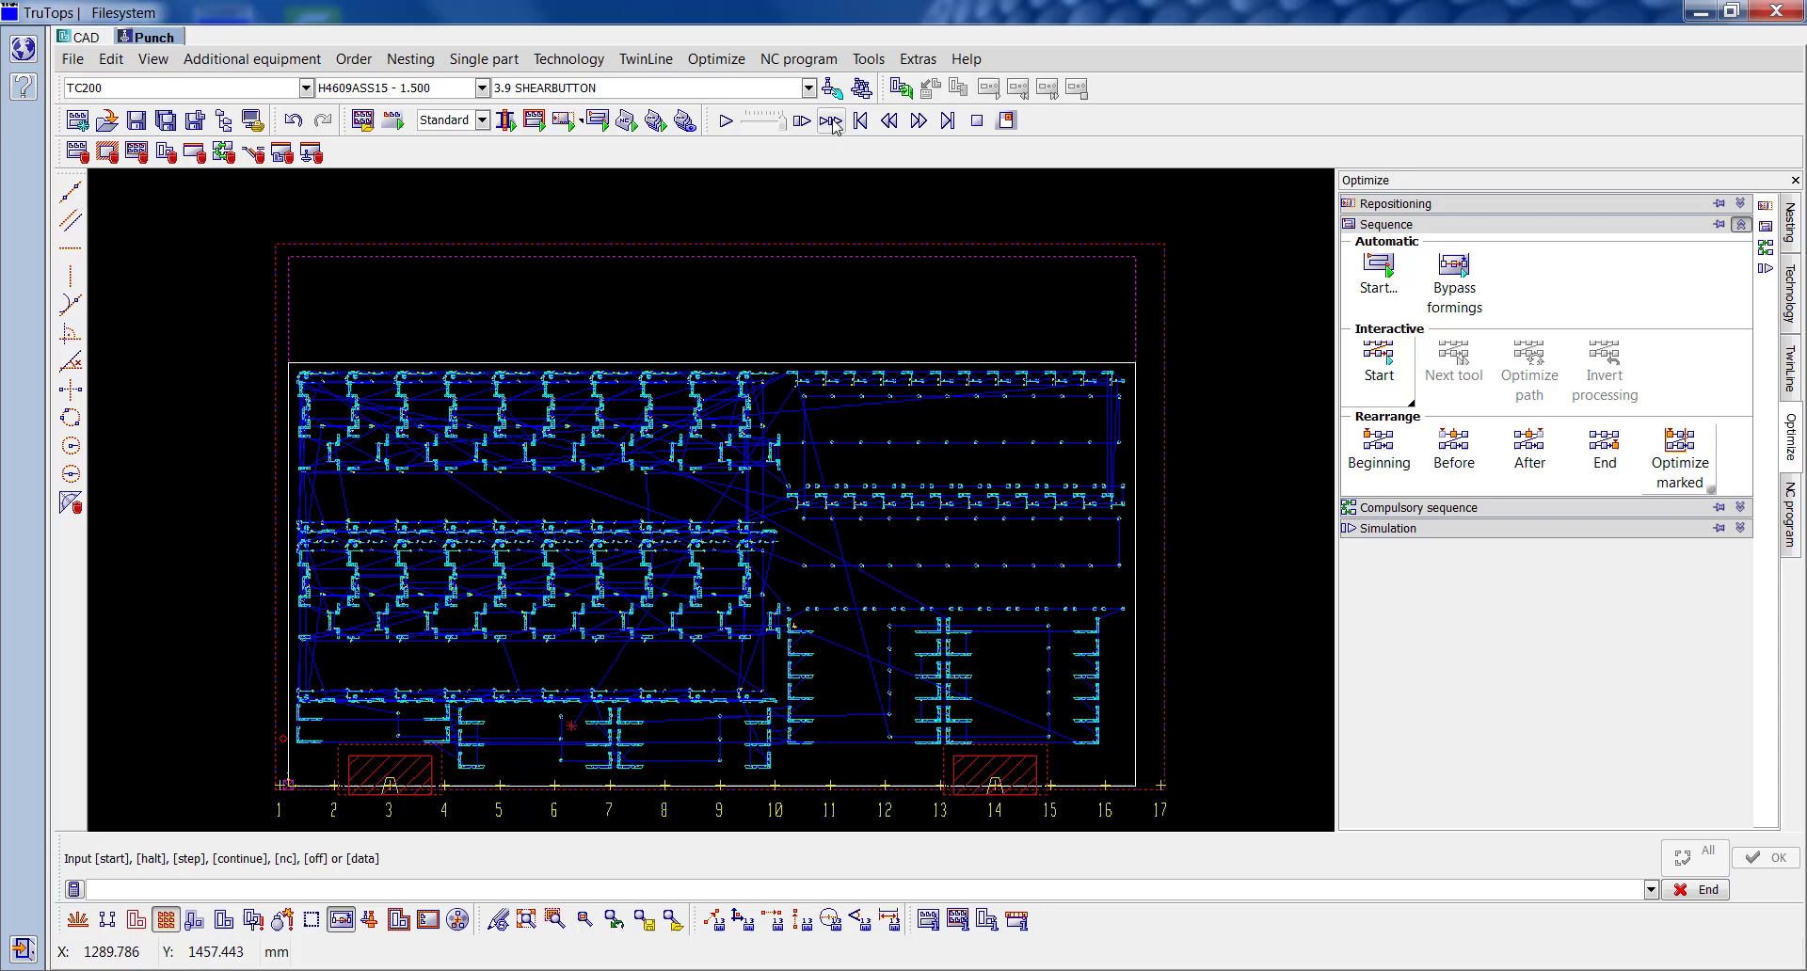
{"action": "left_click", "coordinate": [832, 123]}
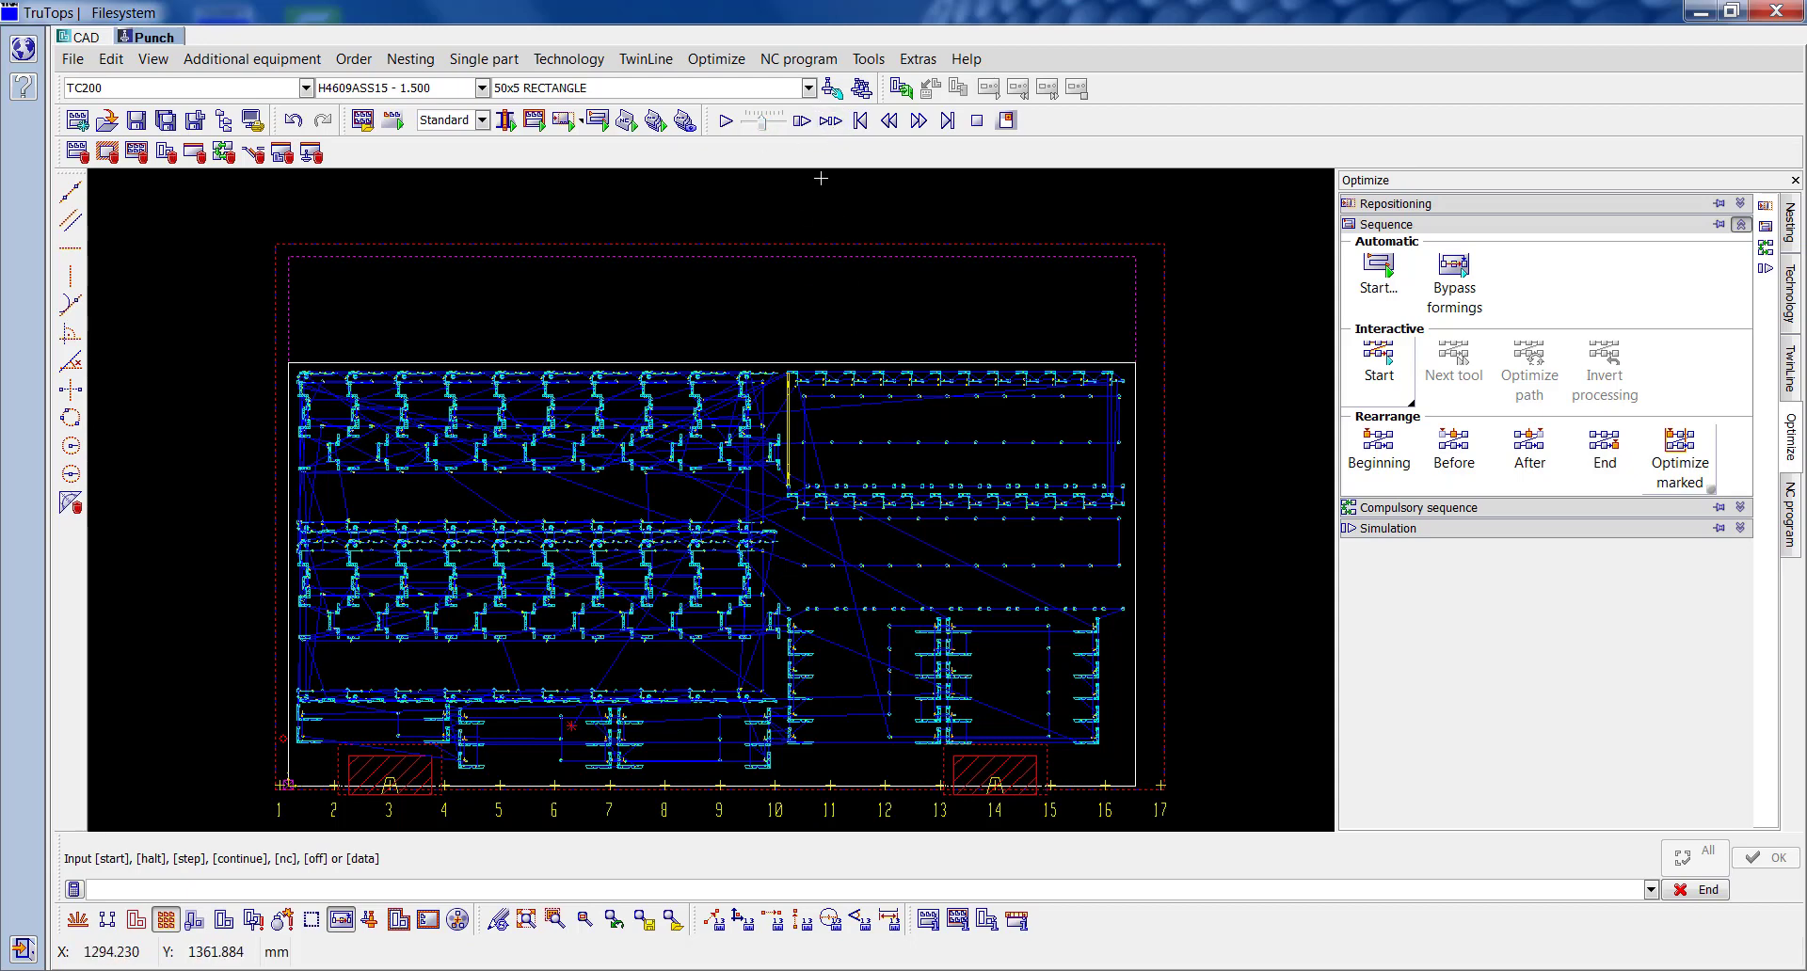
Step: Run the whole simulation so 50x5 RECTANGLE contour cuts are punched around every nested part
{"action": "left_click", "coordinate": [830, 121]}
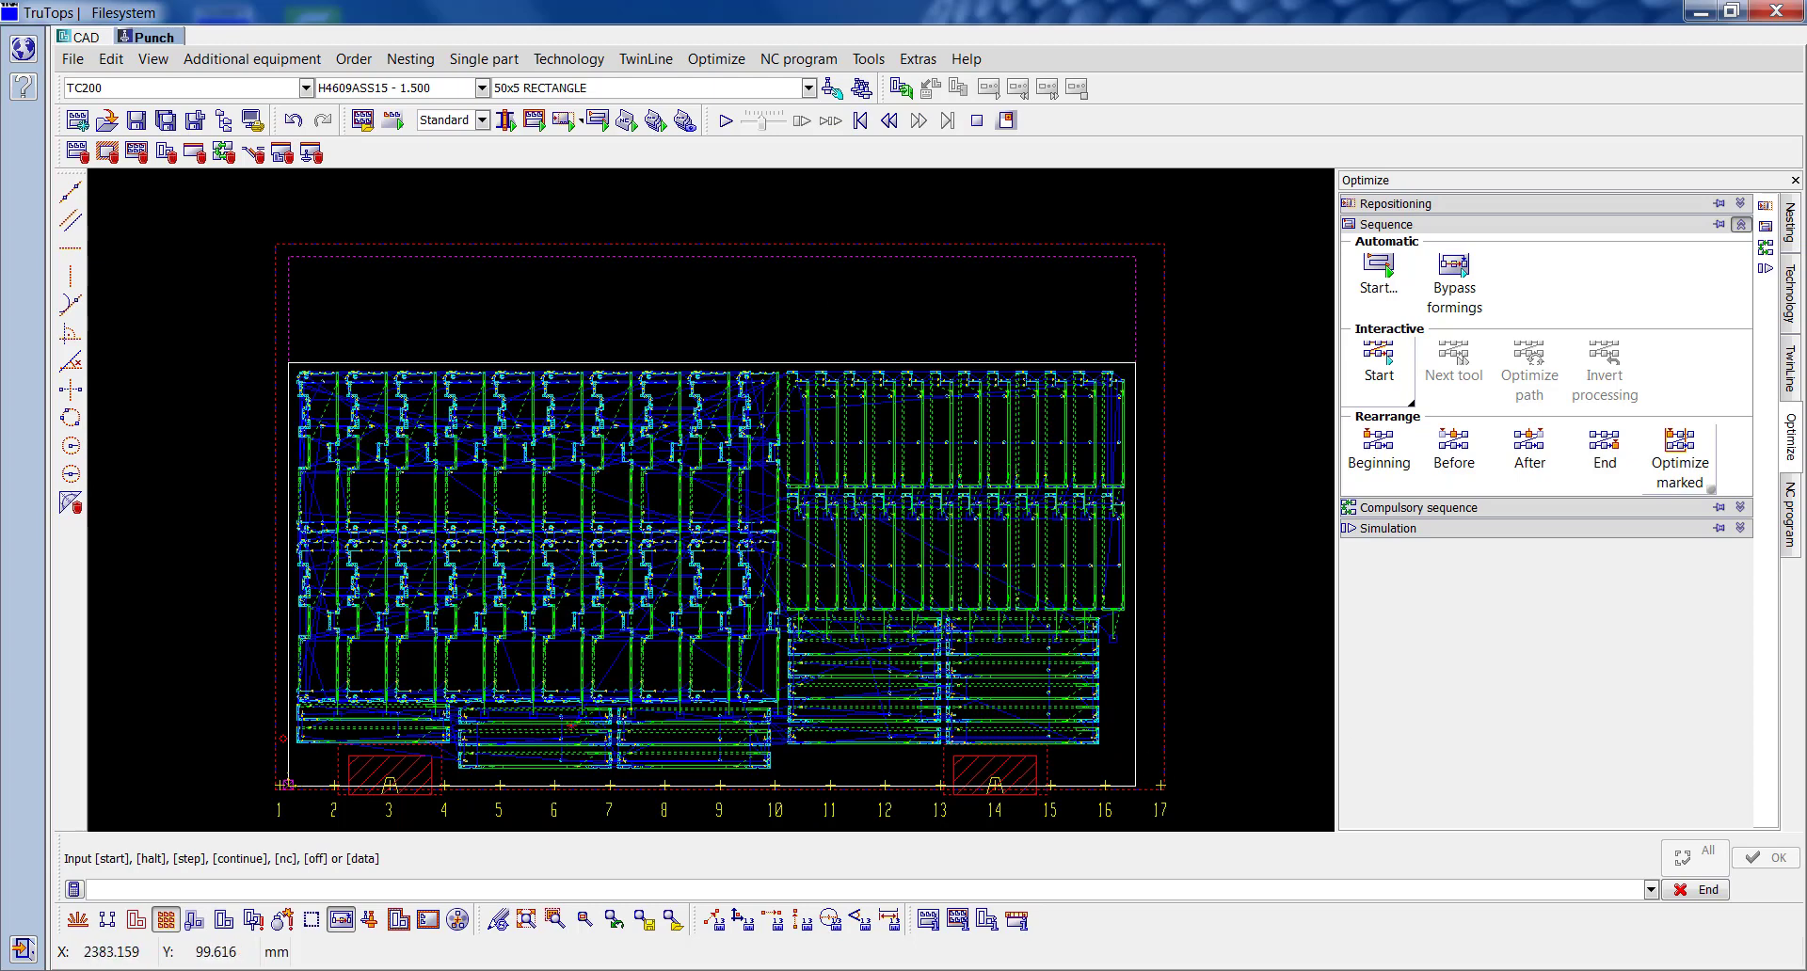
Step: Start NC program generation, accepting the forming-height check and the warning list
{"action": "left_click", "coordinate": [1790, 516]}
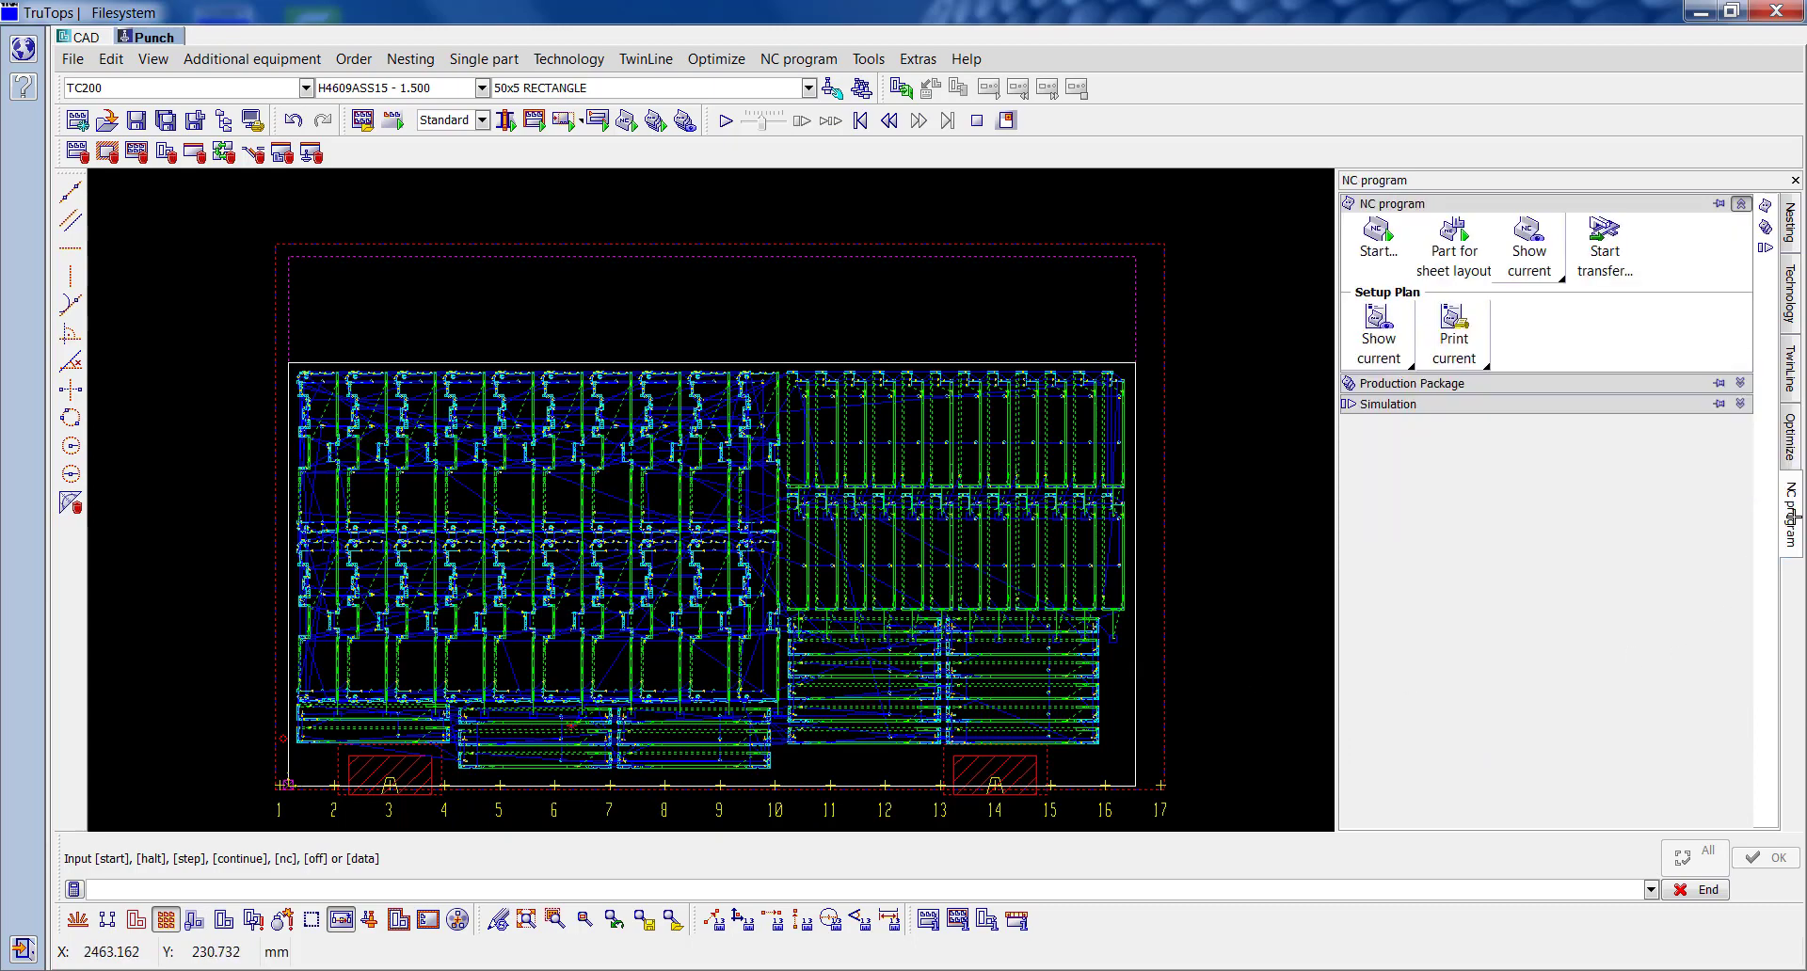
{"action": "left_click", "coordinate": [1376, 240]}
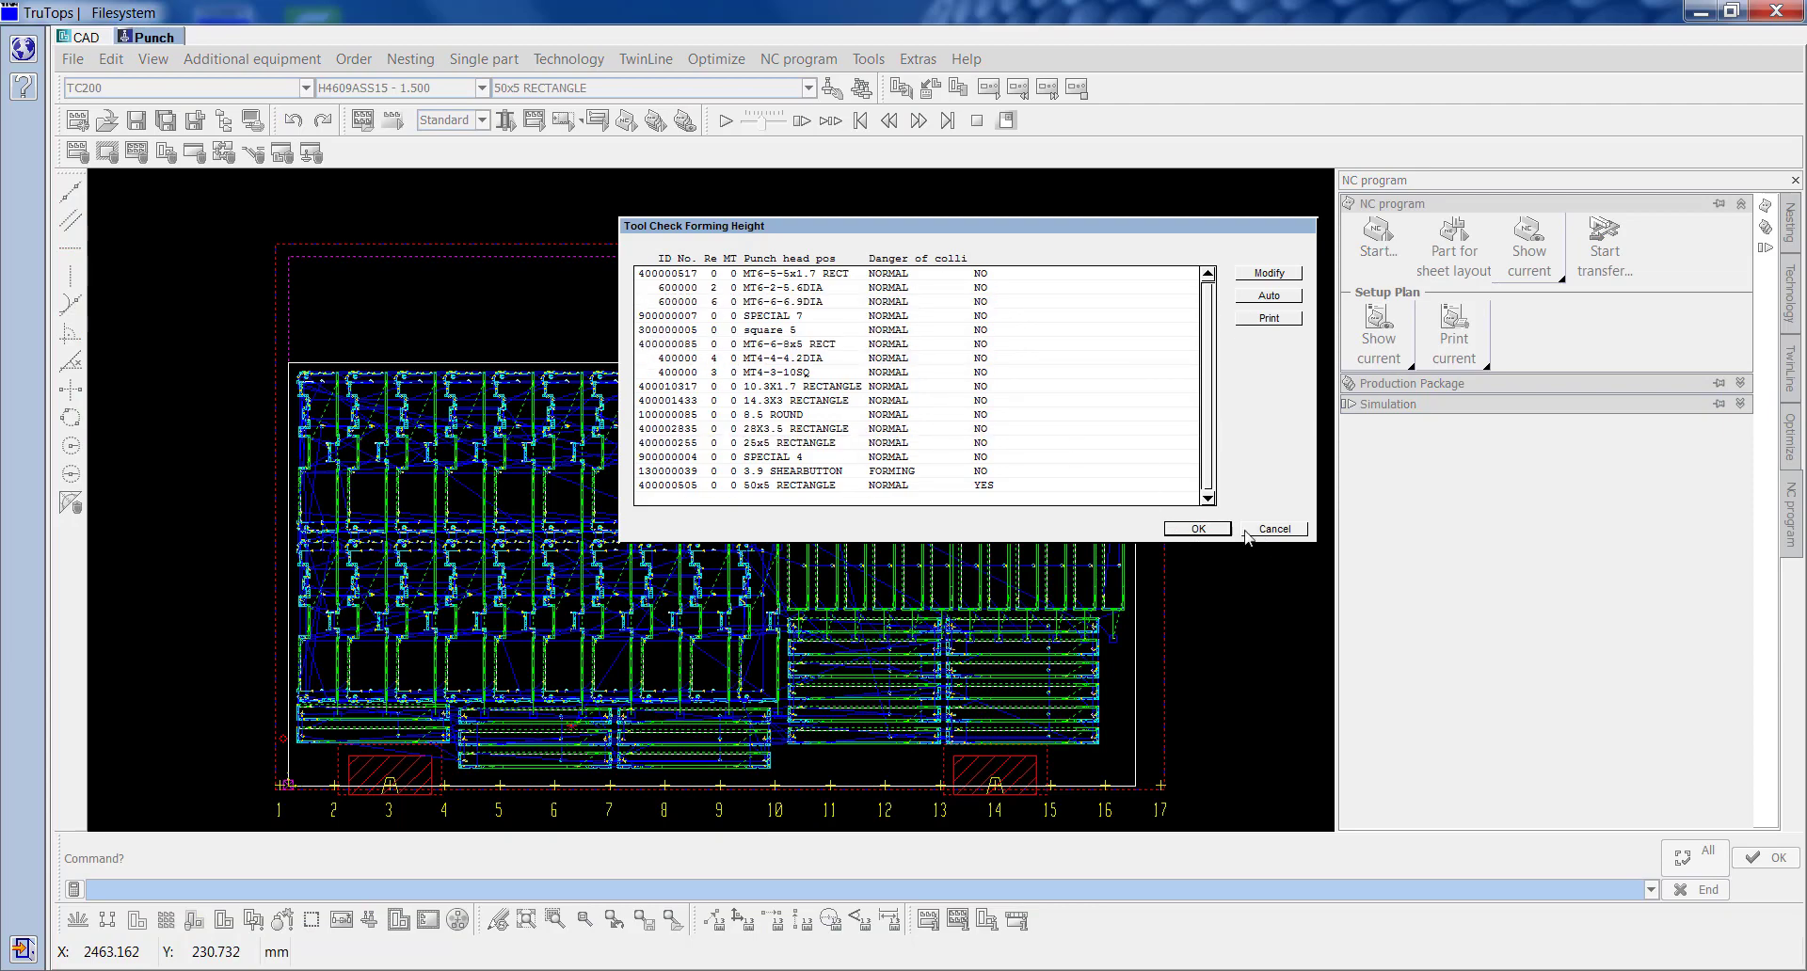
{"action": "left_click", "coordinate": [1197, 529]}
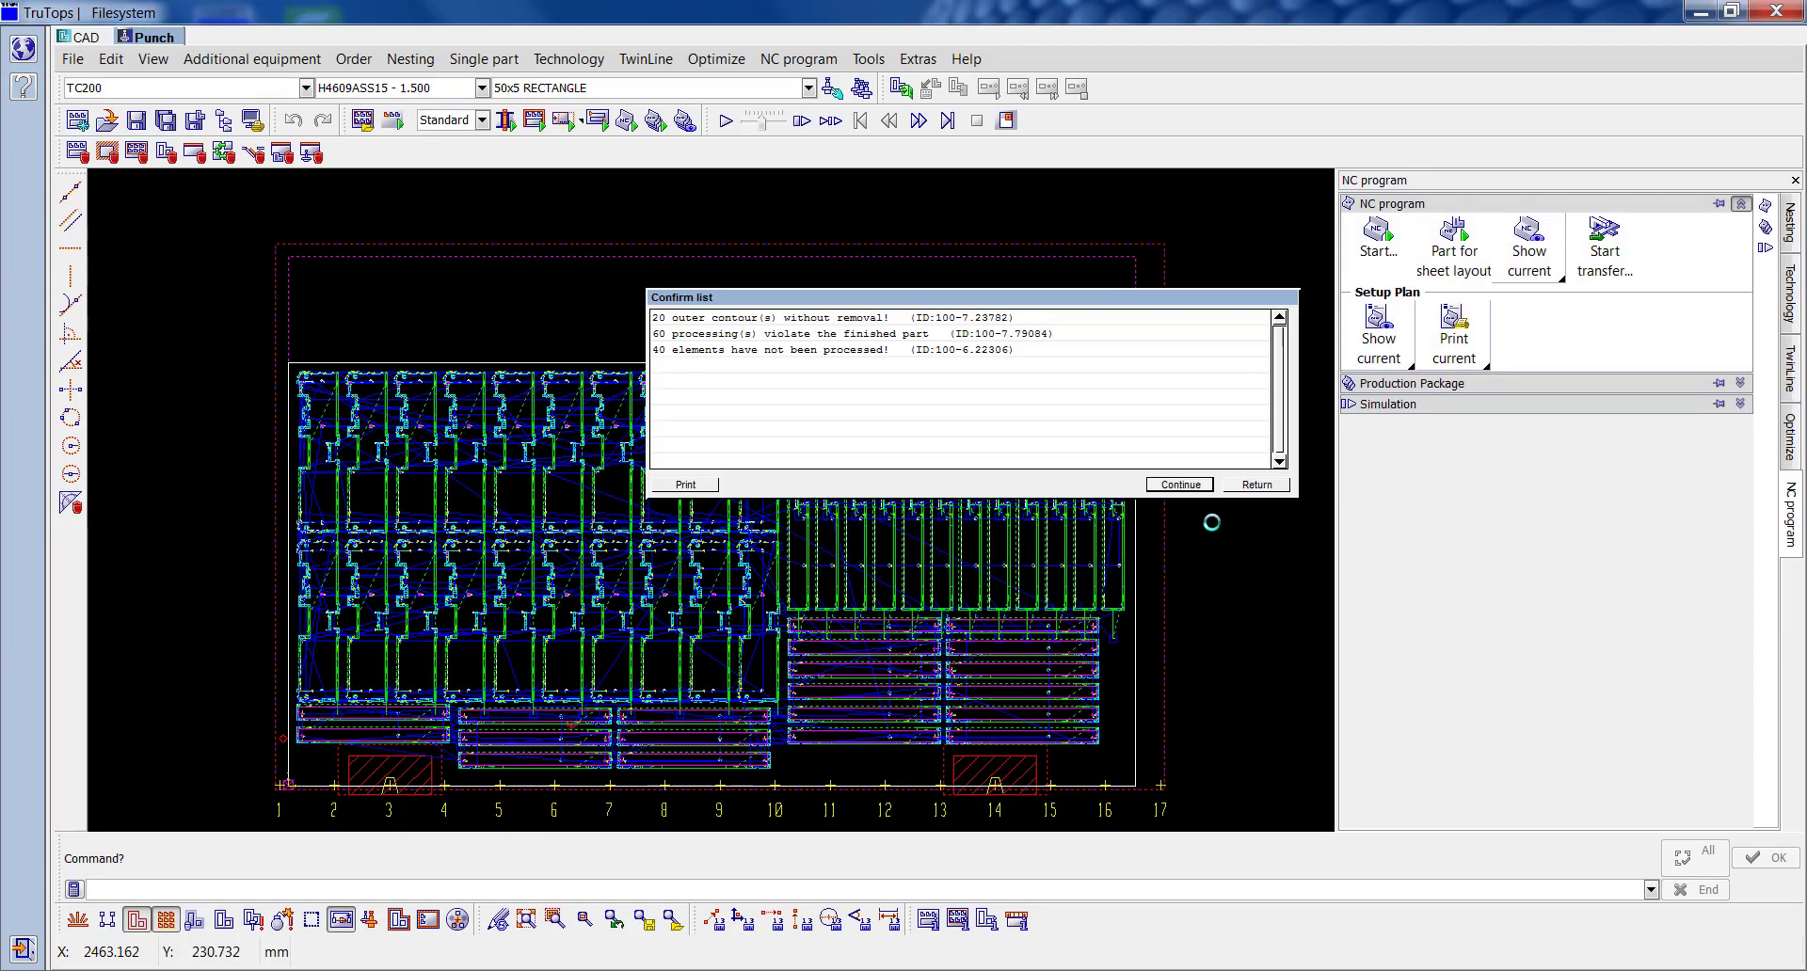
{"action": "left_click", "coordinate": [1188, 484]}
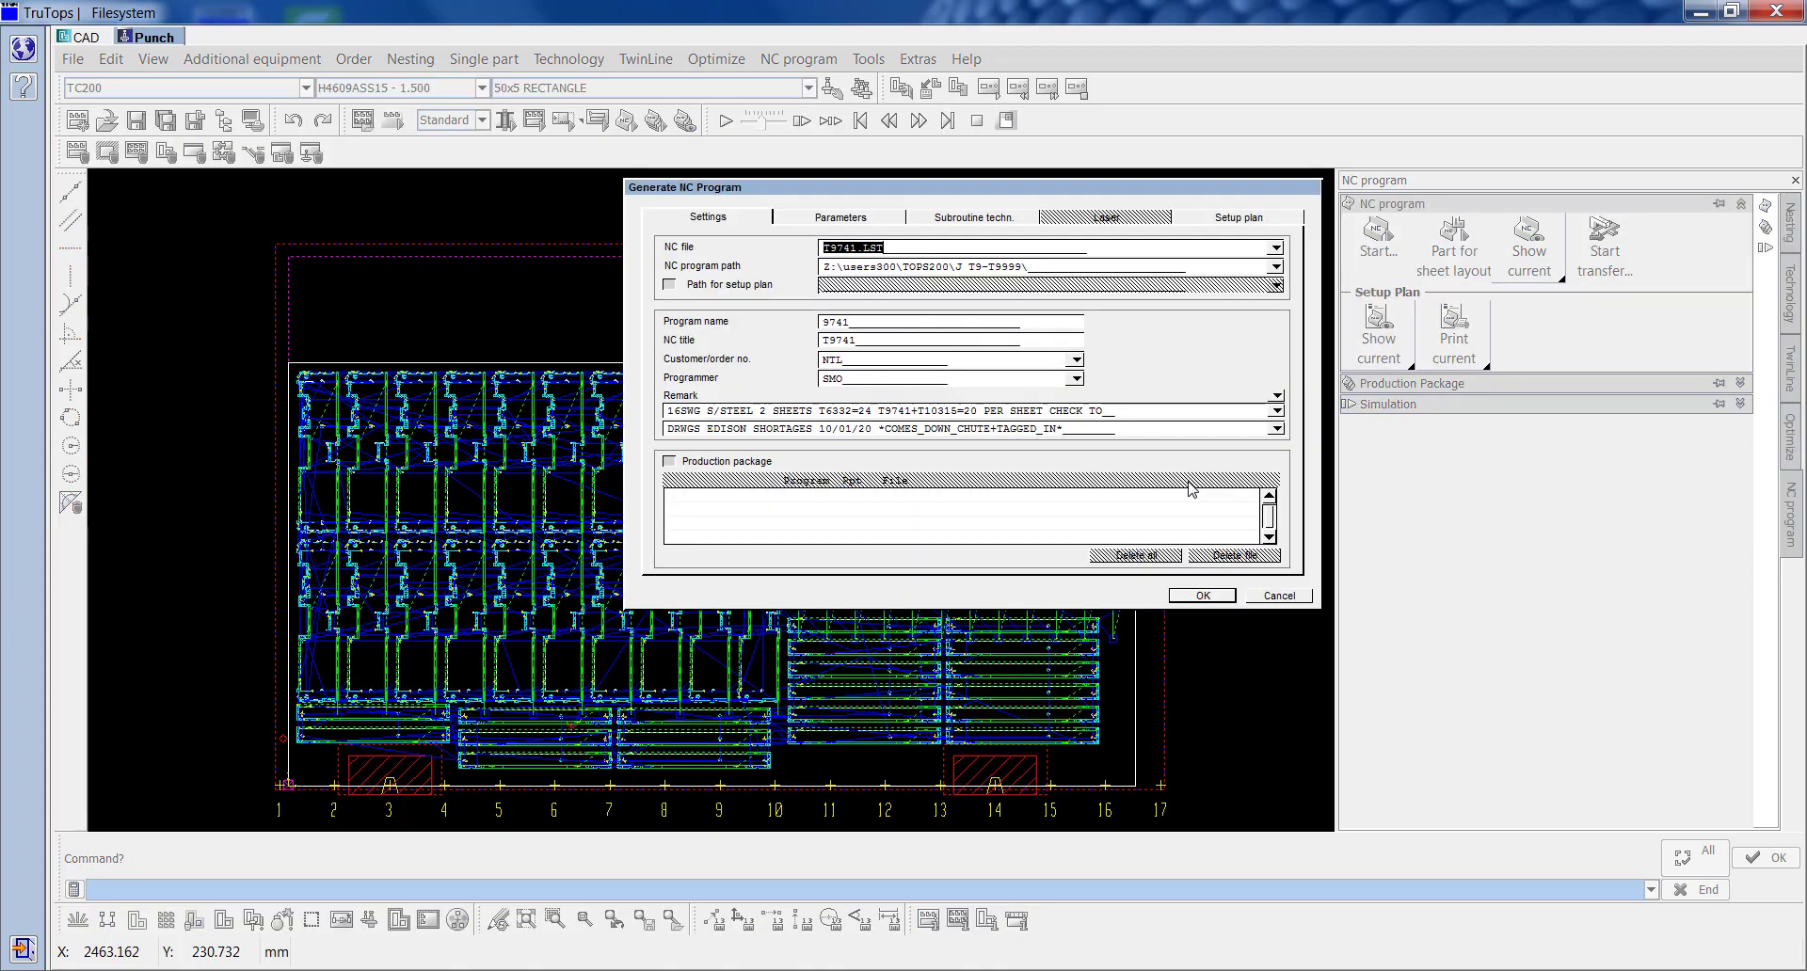
Step: Choose the existing TOPS200\P5113.LST as the NC output file
{"action": "left_click", "coordinate": [1276, 248]}
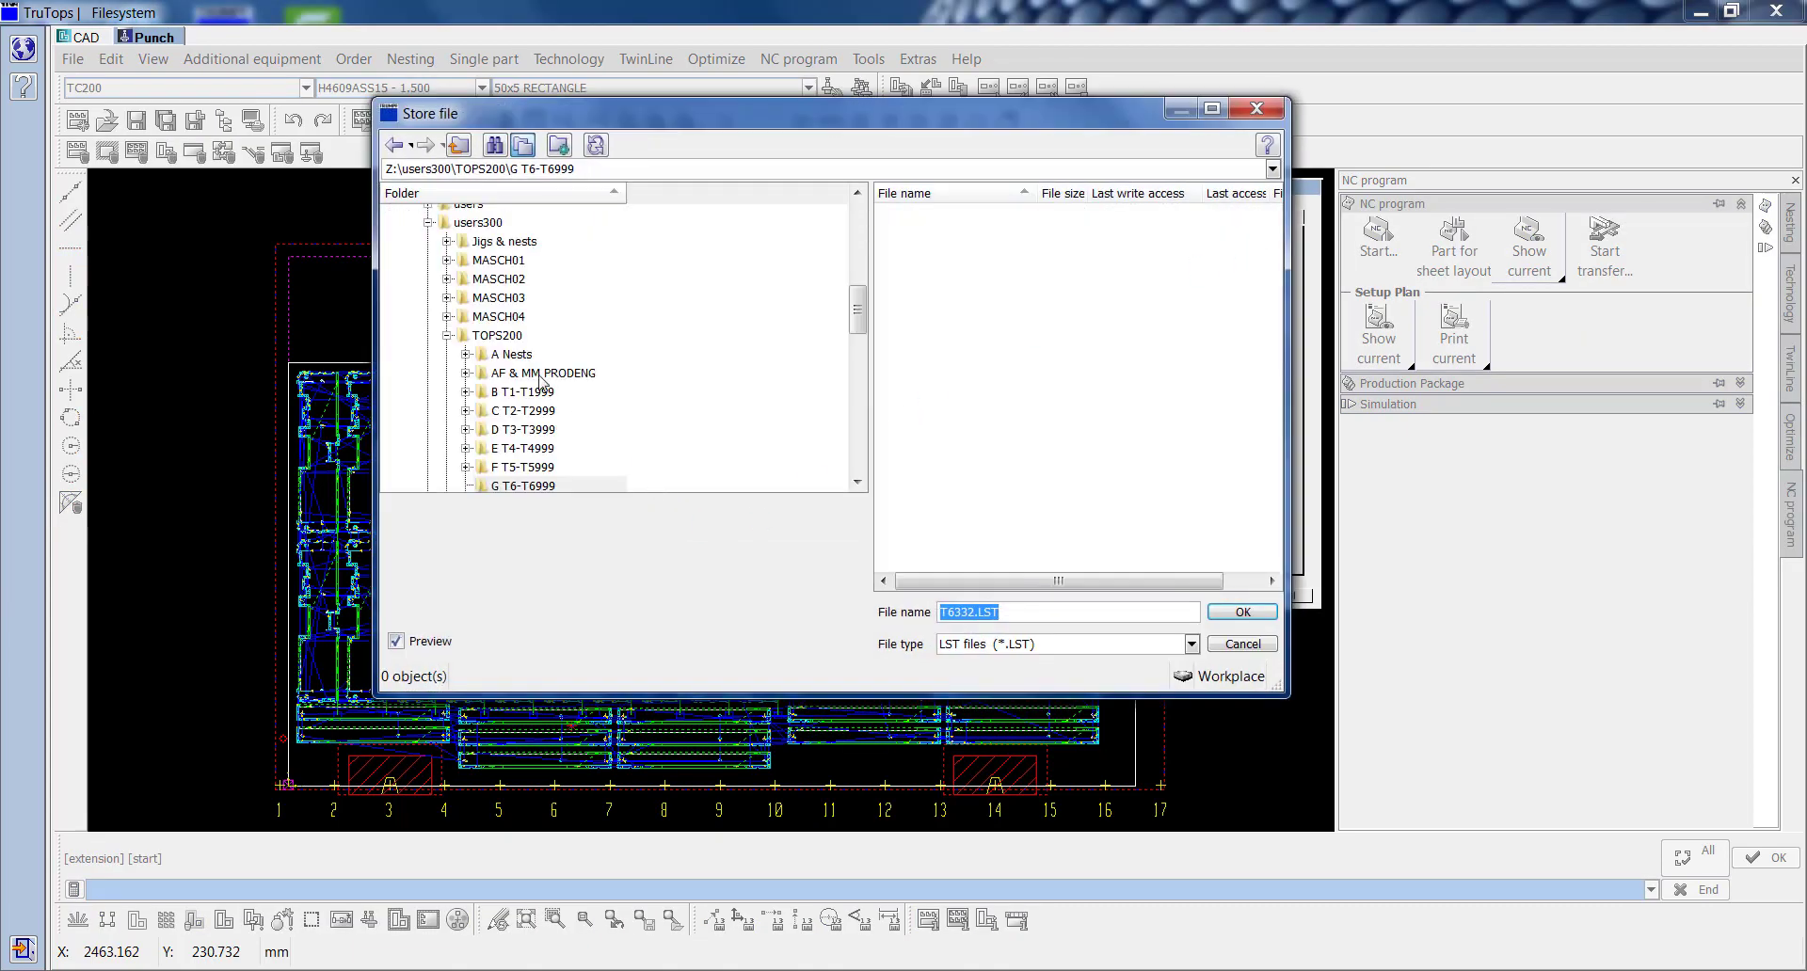
{"action": "left_click", "coordinate": [506, 335]}
{"action": "scroll", "coordinate": [1090, 505], "scroll_direction": "down", "scroll_amount": 2}
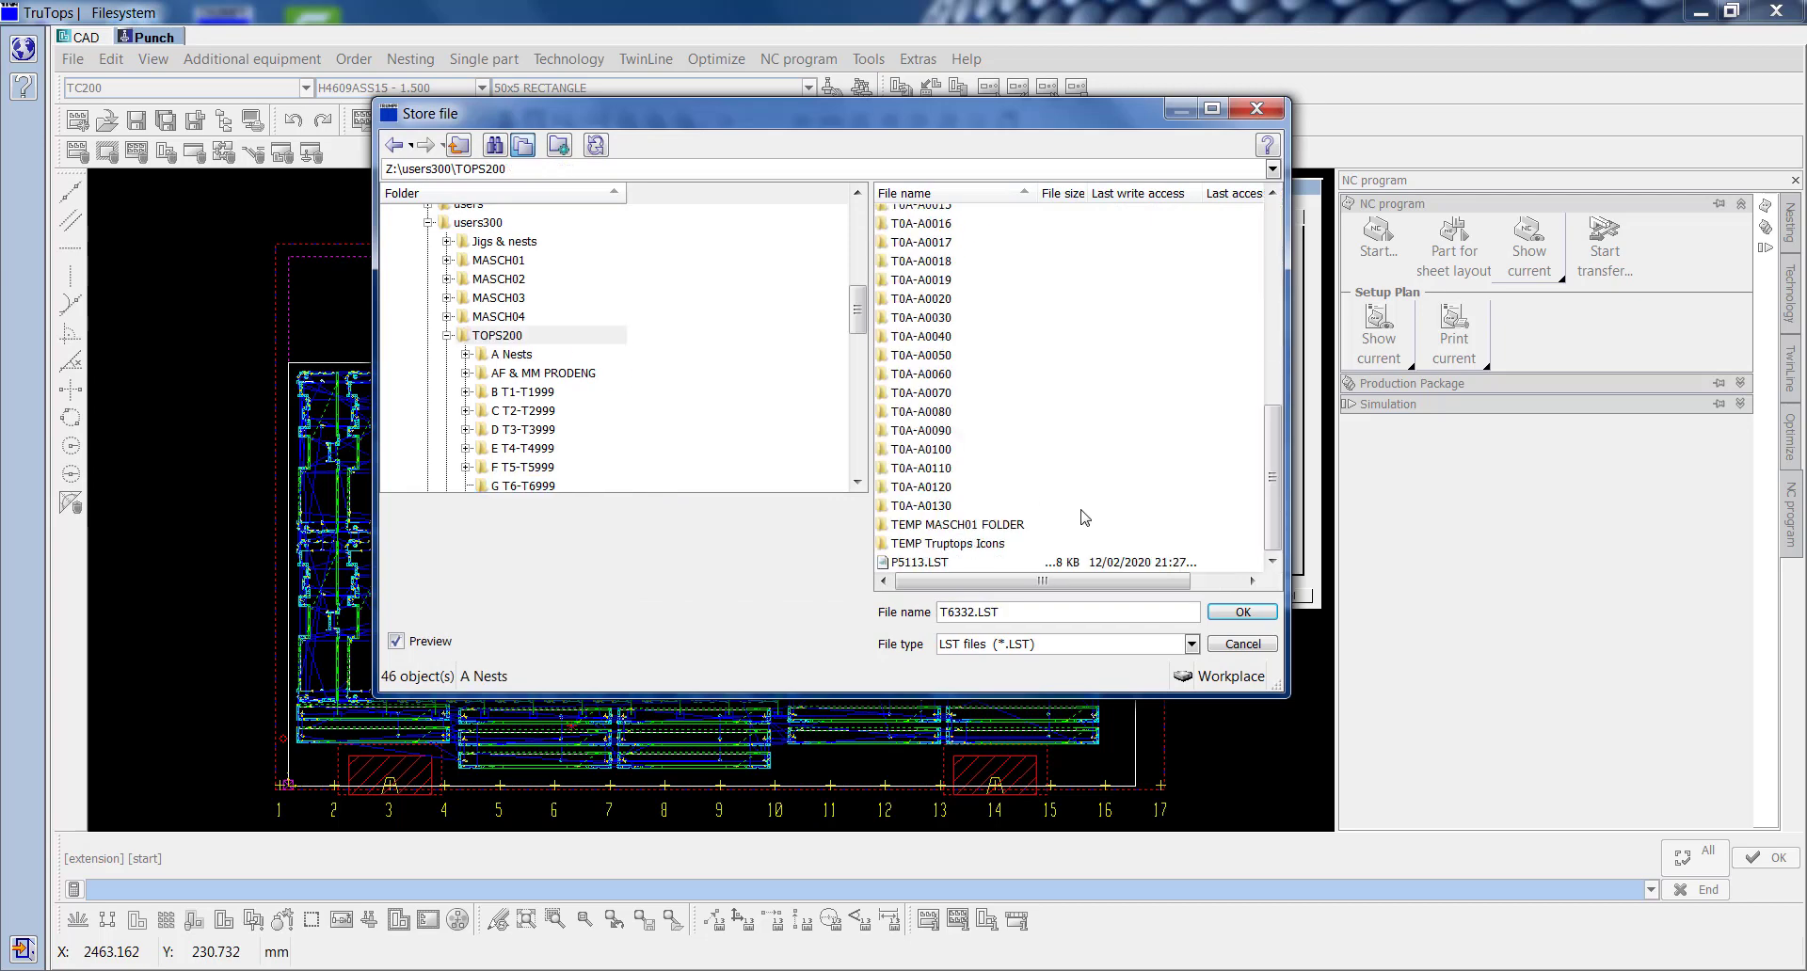
{"action": "left_click", "coordinate": [928, 562]}
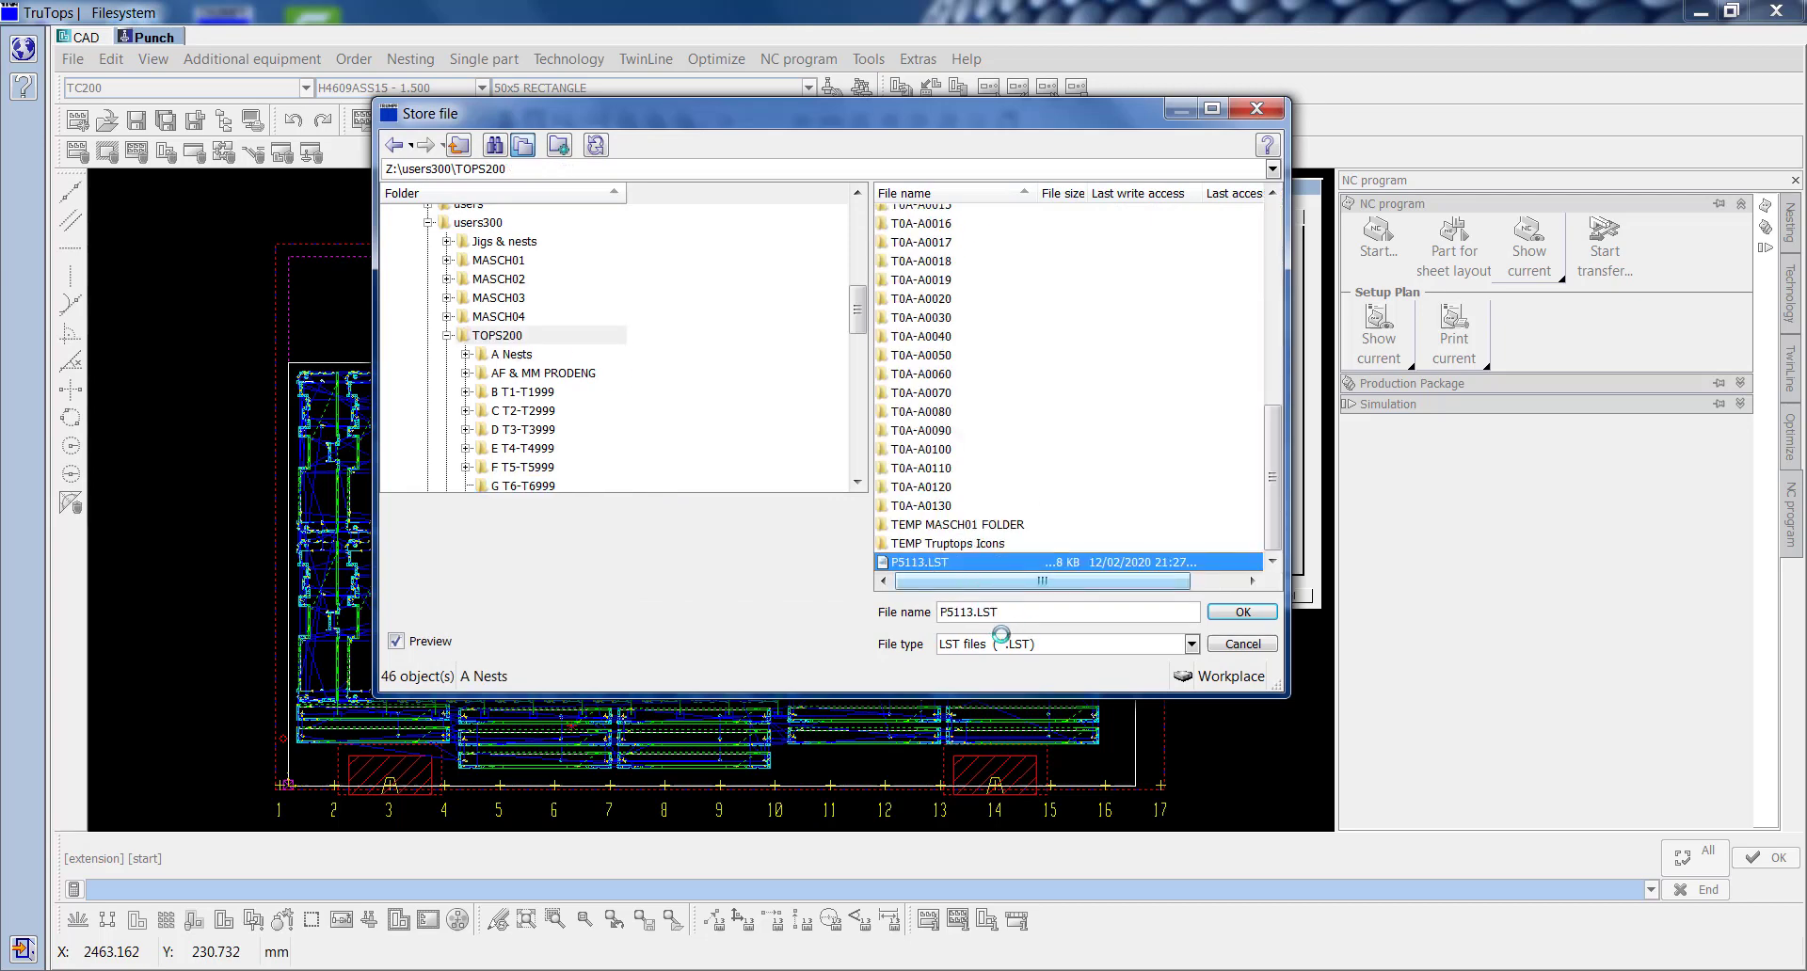
{"action": "left_click", "coordinate": [1243, 613]}
Step: Name the program 5113 with title 16SWG SS T9741 T10315 T6332, and overwrite the file
{"action": "left_click", "coordinate": [876, 325]}
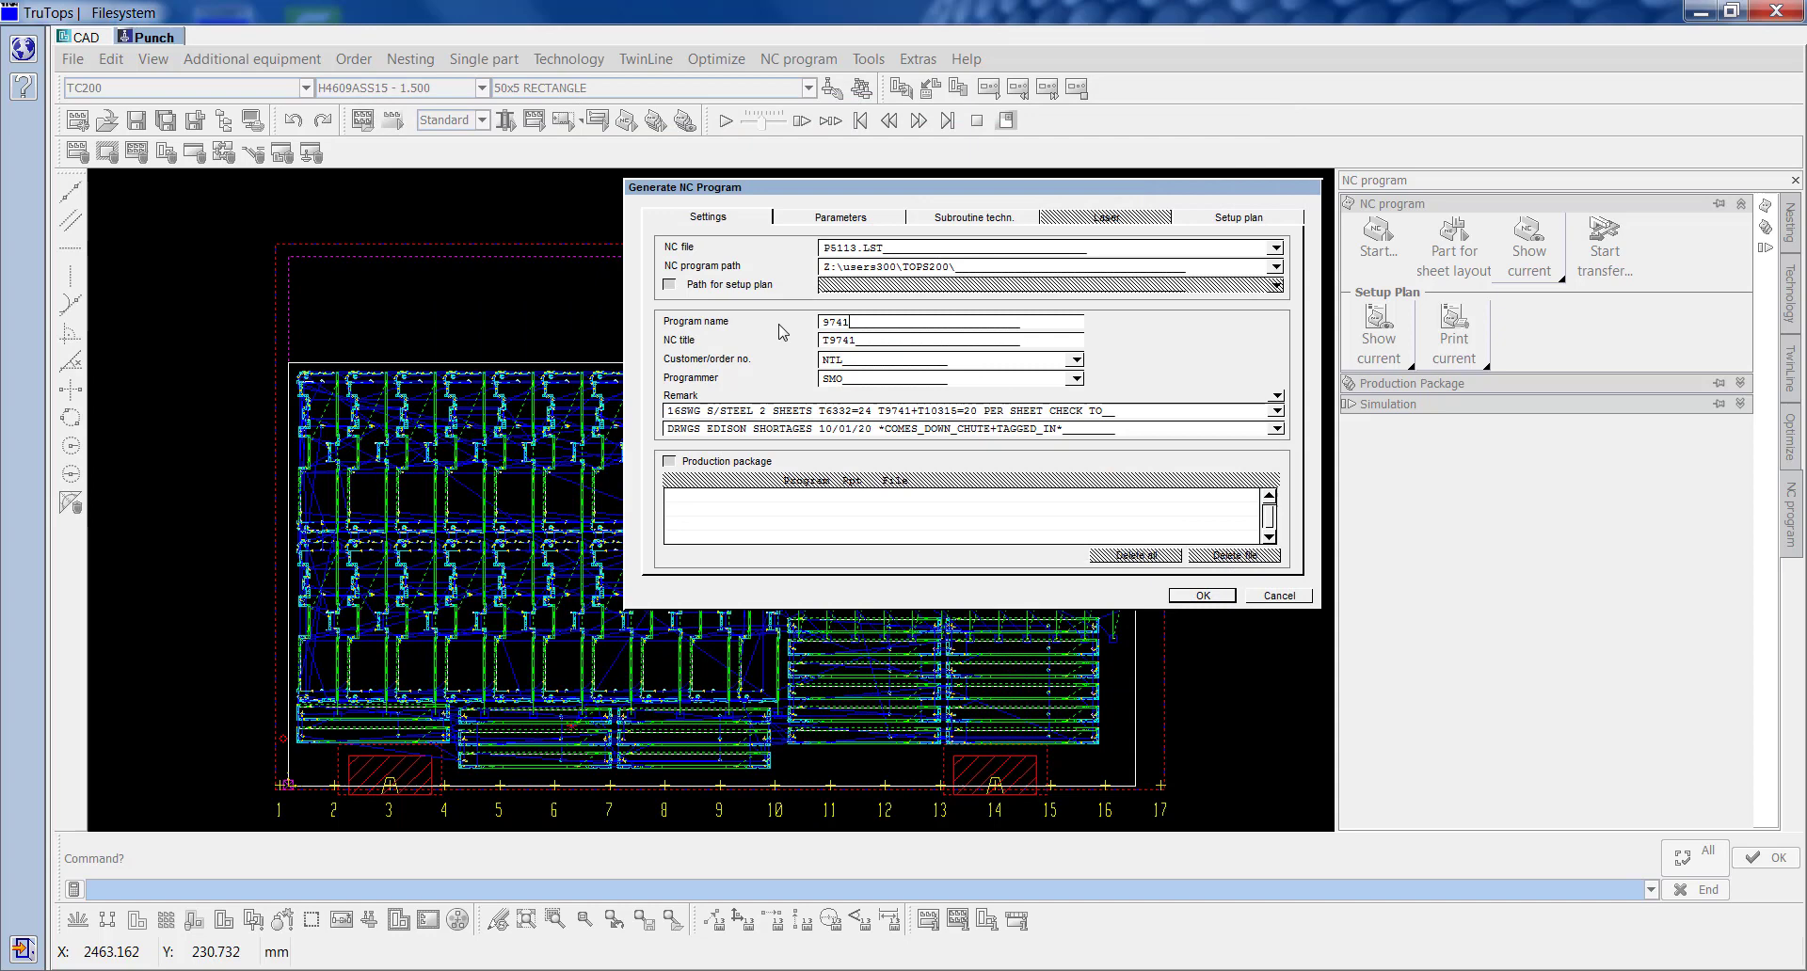
{"action": "type", "text": "5113"}
{"action": "key", "text": "Tab"}
{"action": "type", "text": "16SW"}
{"action": "type", "text": "10315 T6332"}
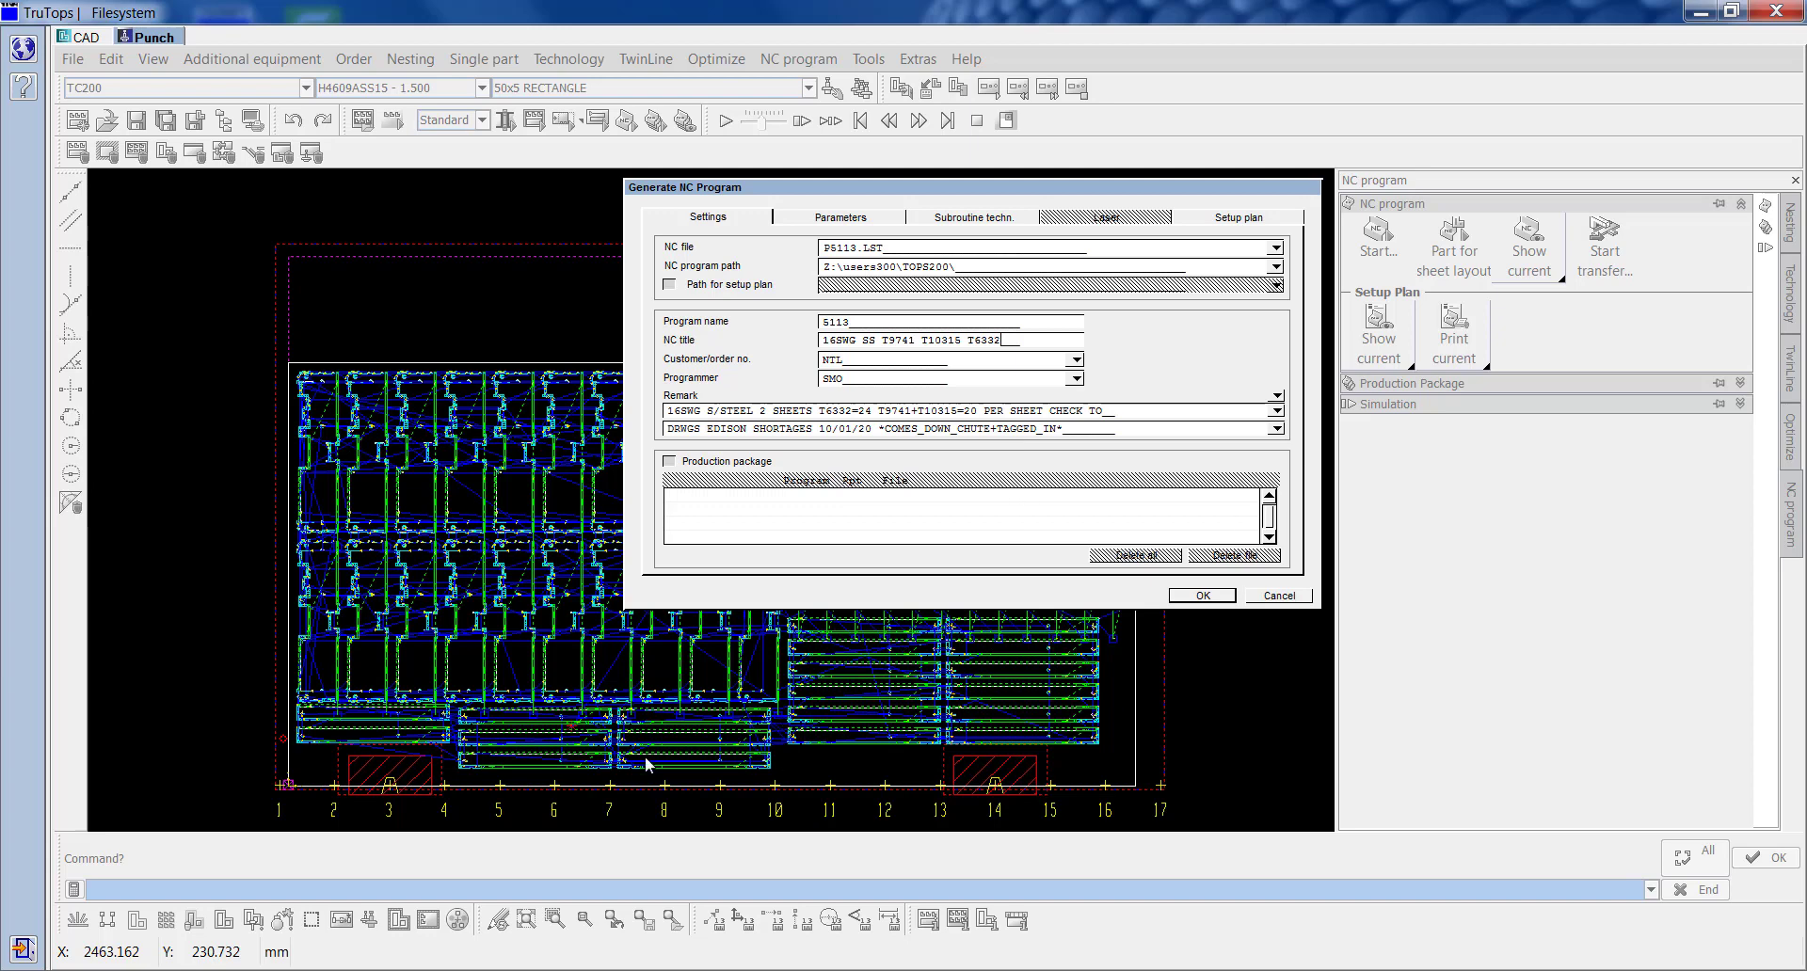
{"action": "left_click", "coordinate": [1202, 598]}
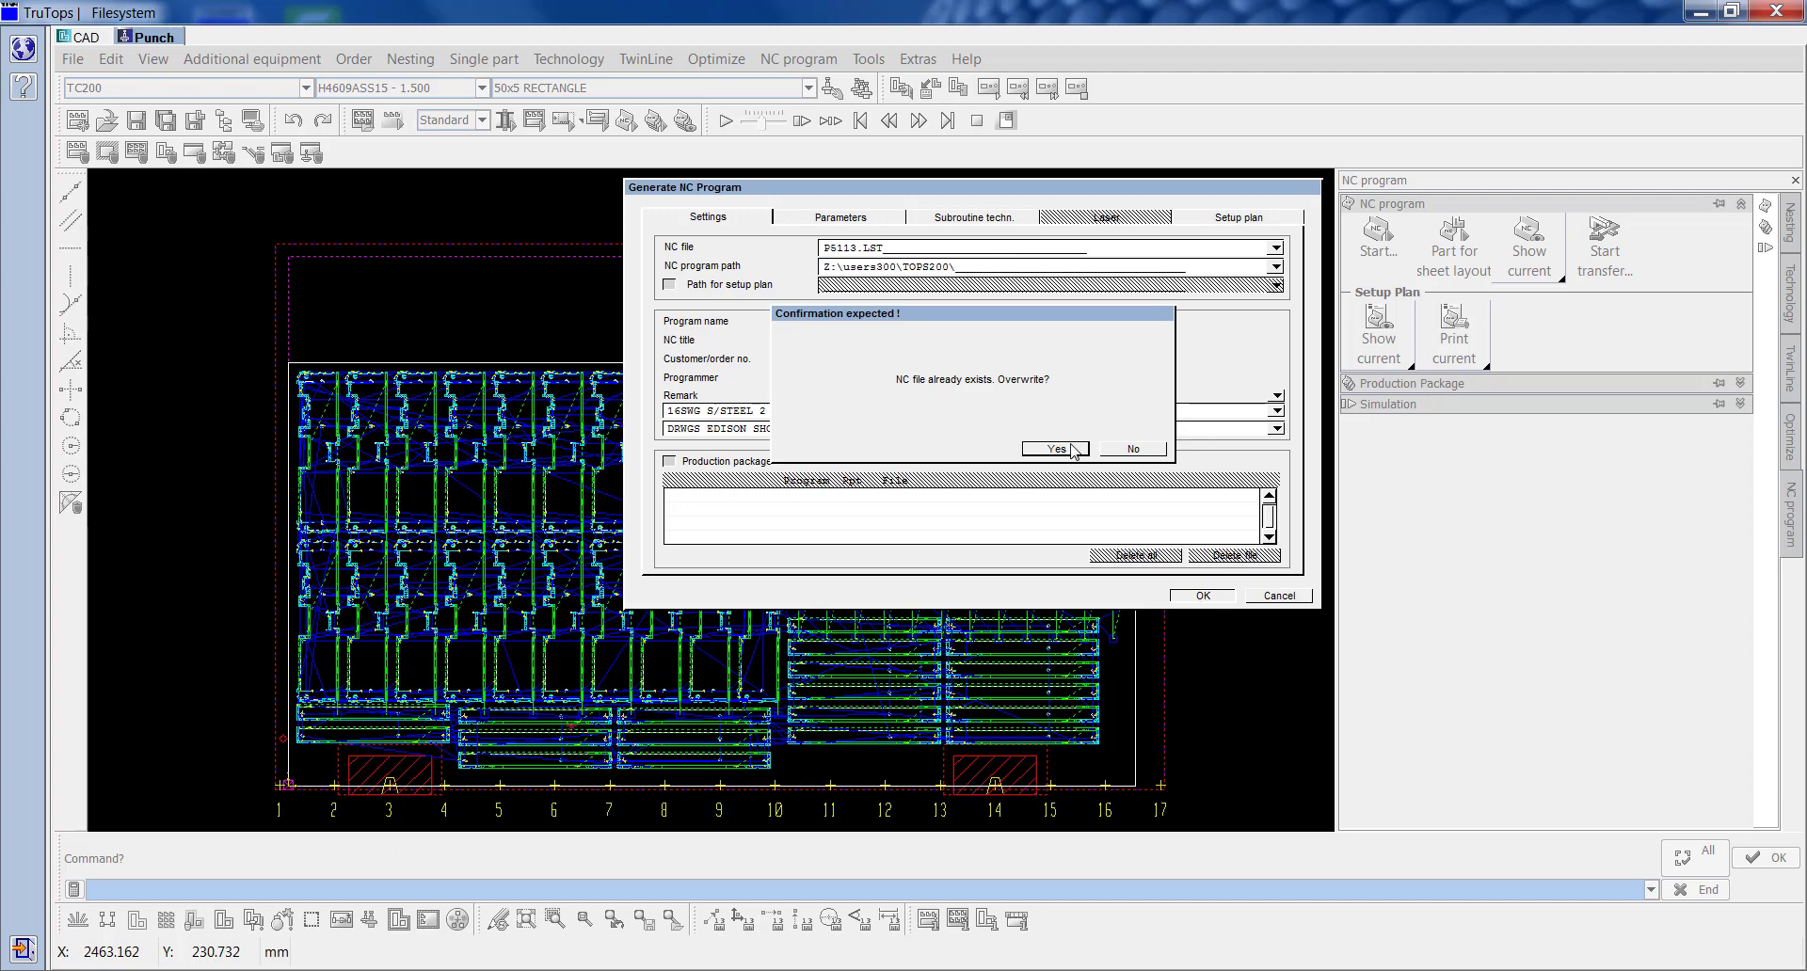
{"action": "left_click", "coordinate": [1074, 449]}
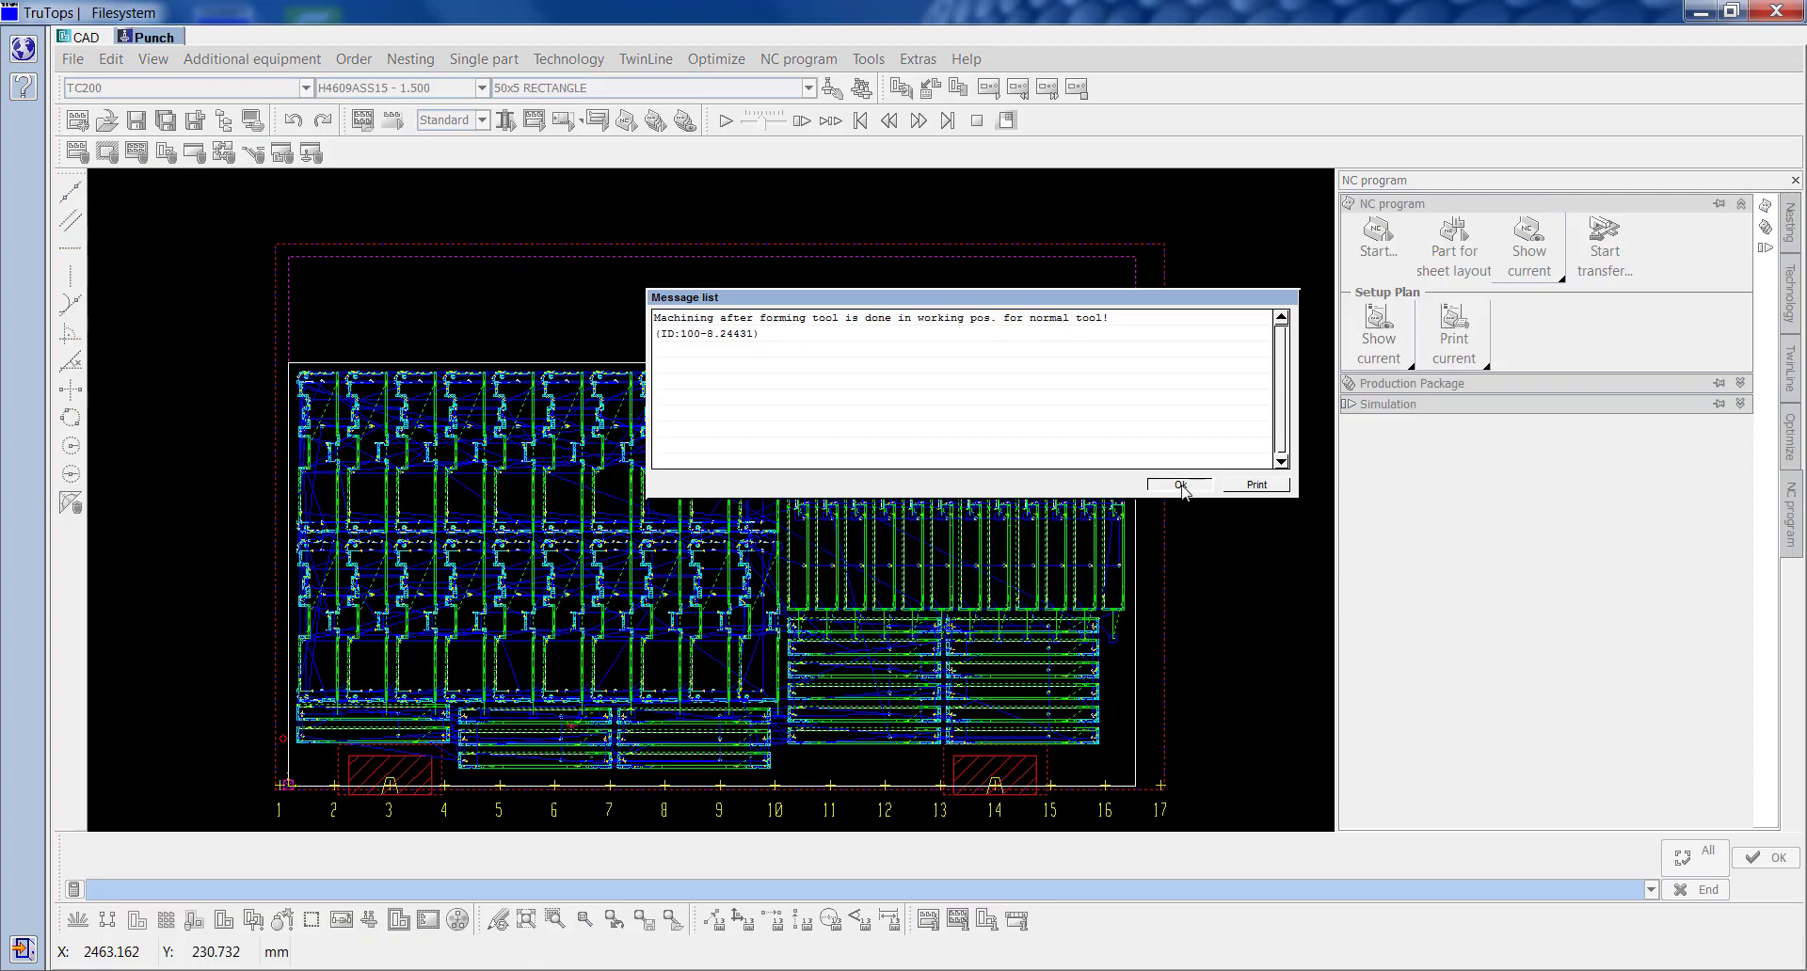
Step: Open the generated P5113 program in Notepad and insert N16435M00 after block N16430X1180.553Y734.9
{"action": "left_click", "coordinate": [1182, 483]}
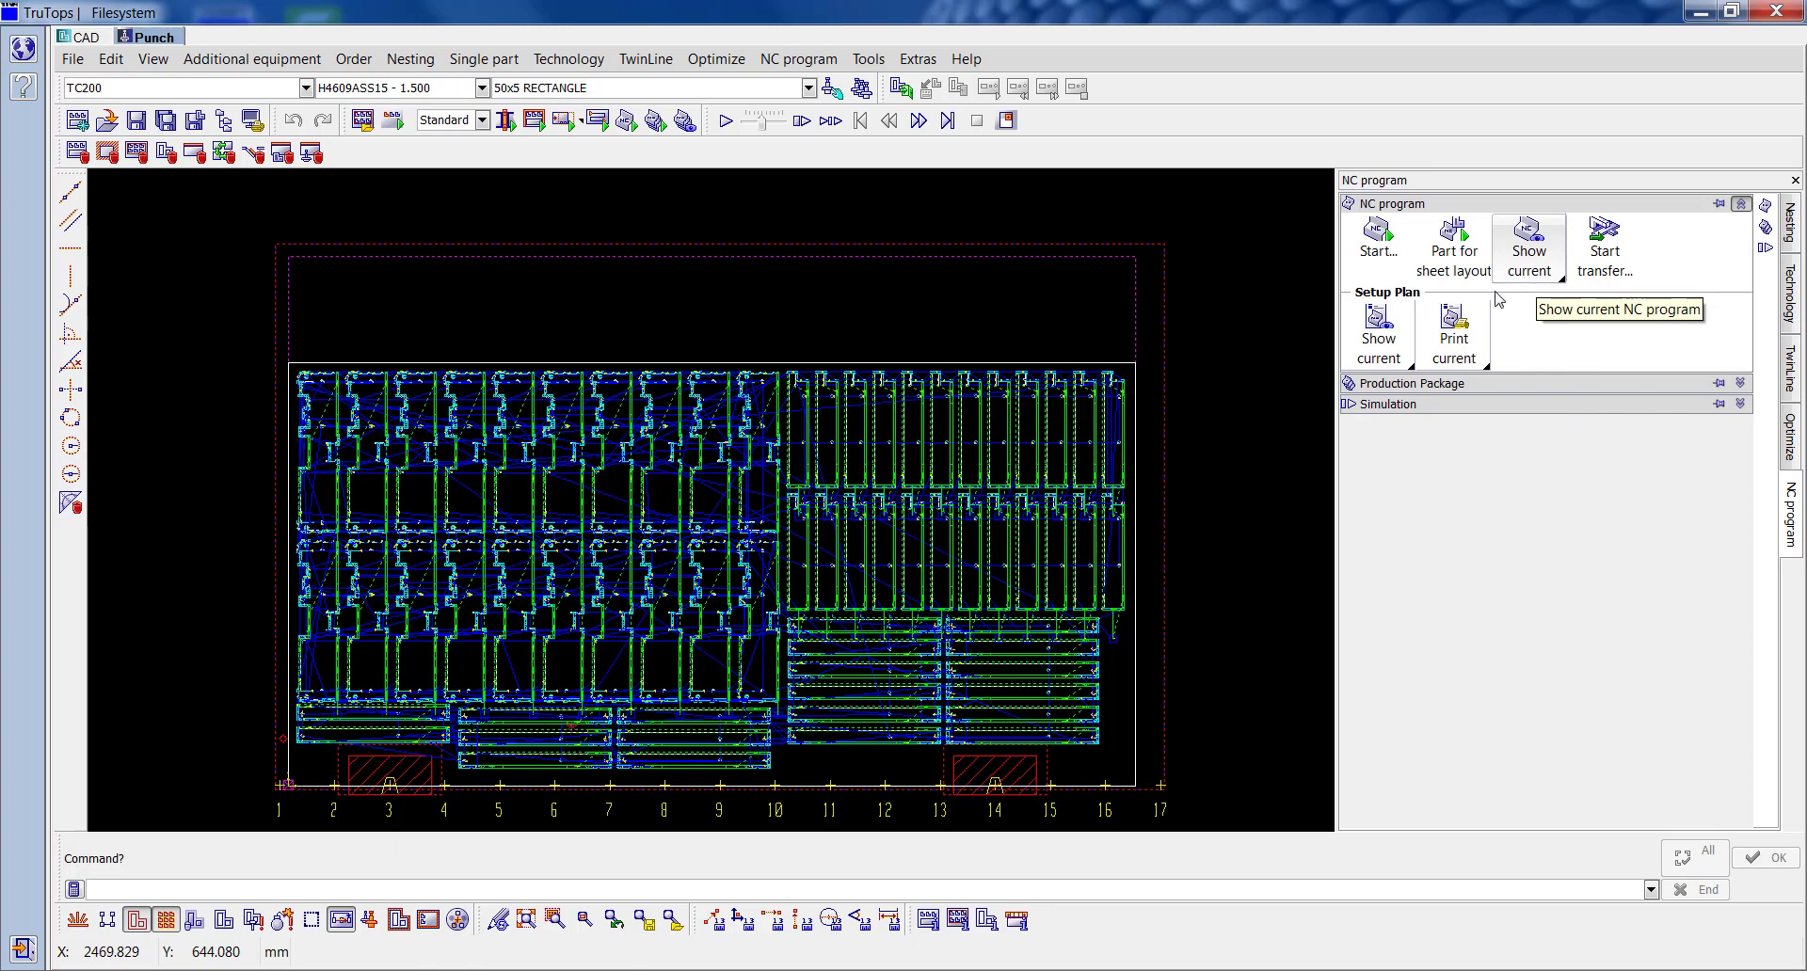
{"action": "left_click", "coordinate": [1528, 241]}
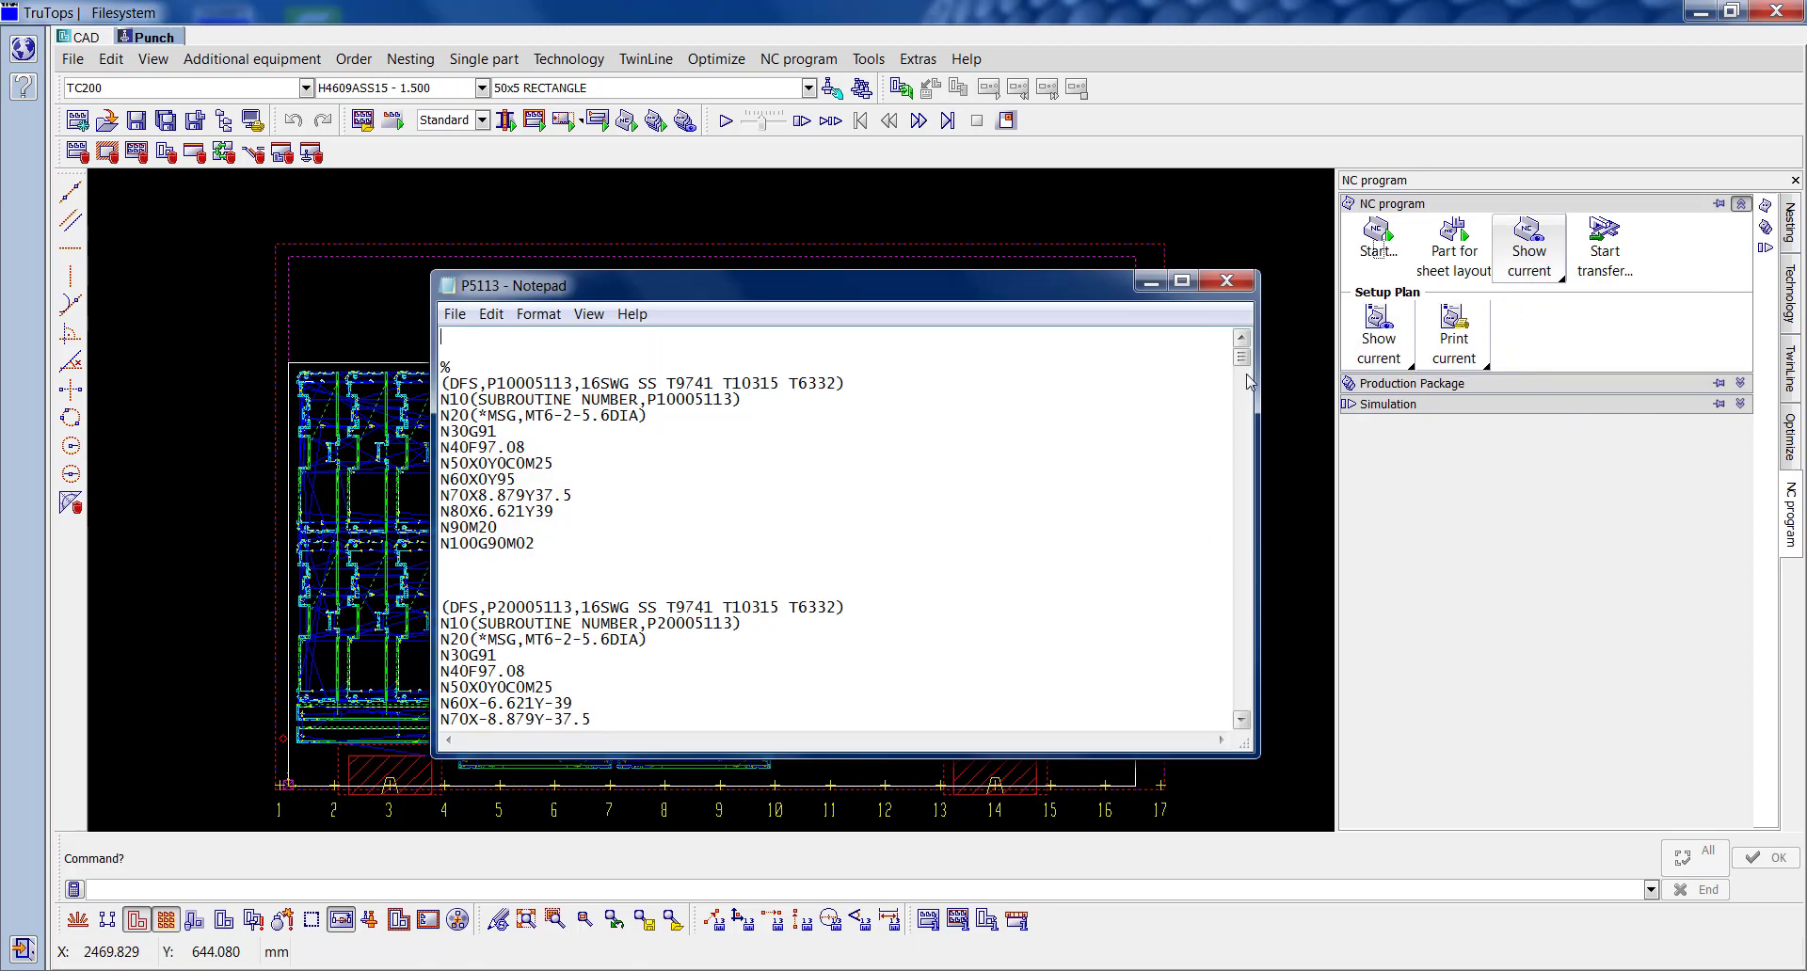
{"action": "left_click_drag", "start_coordinate": [1243, 357], "coordinate": [1244, 713]}
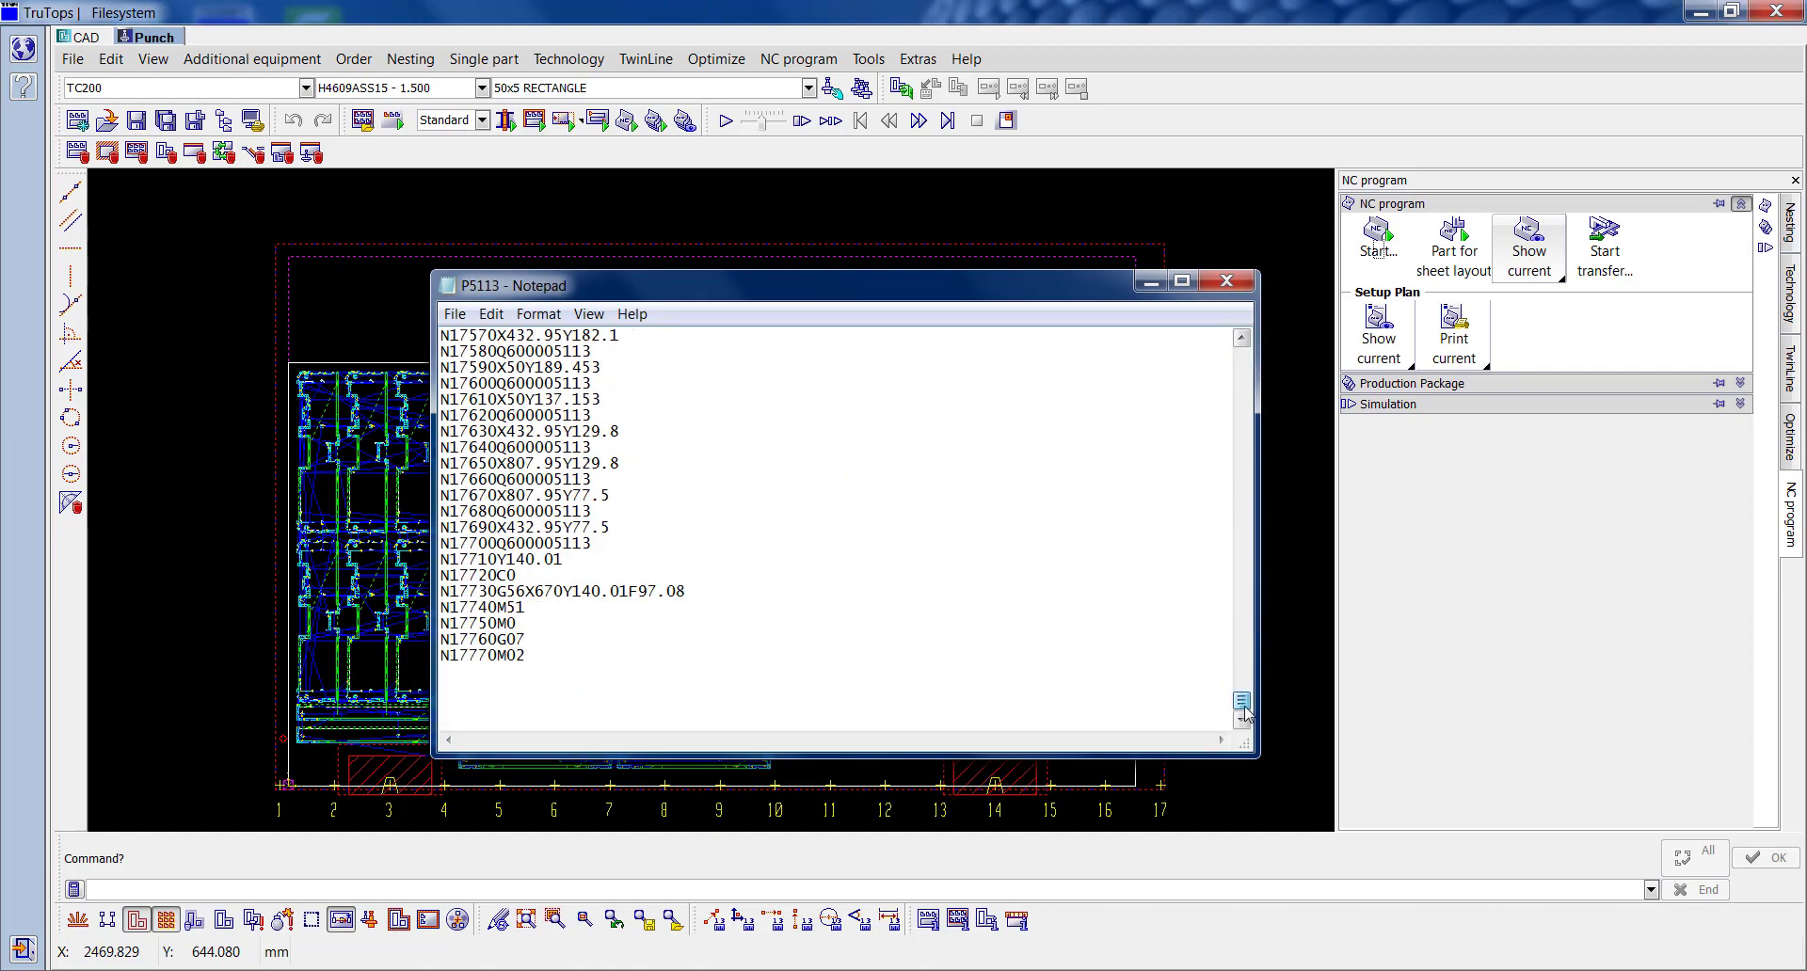
{"action": "scroll", "coordinate": [1203, 667], "scroll_direction": "up", "scroll_amount": 20}
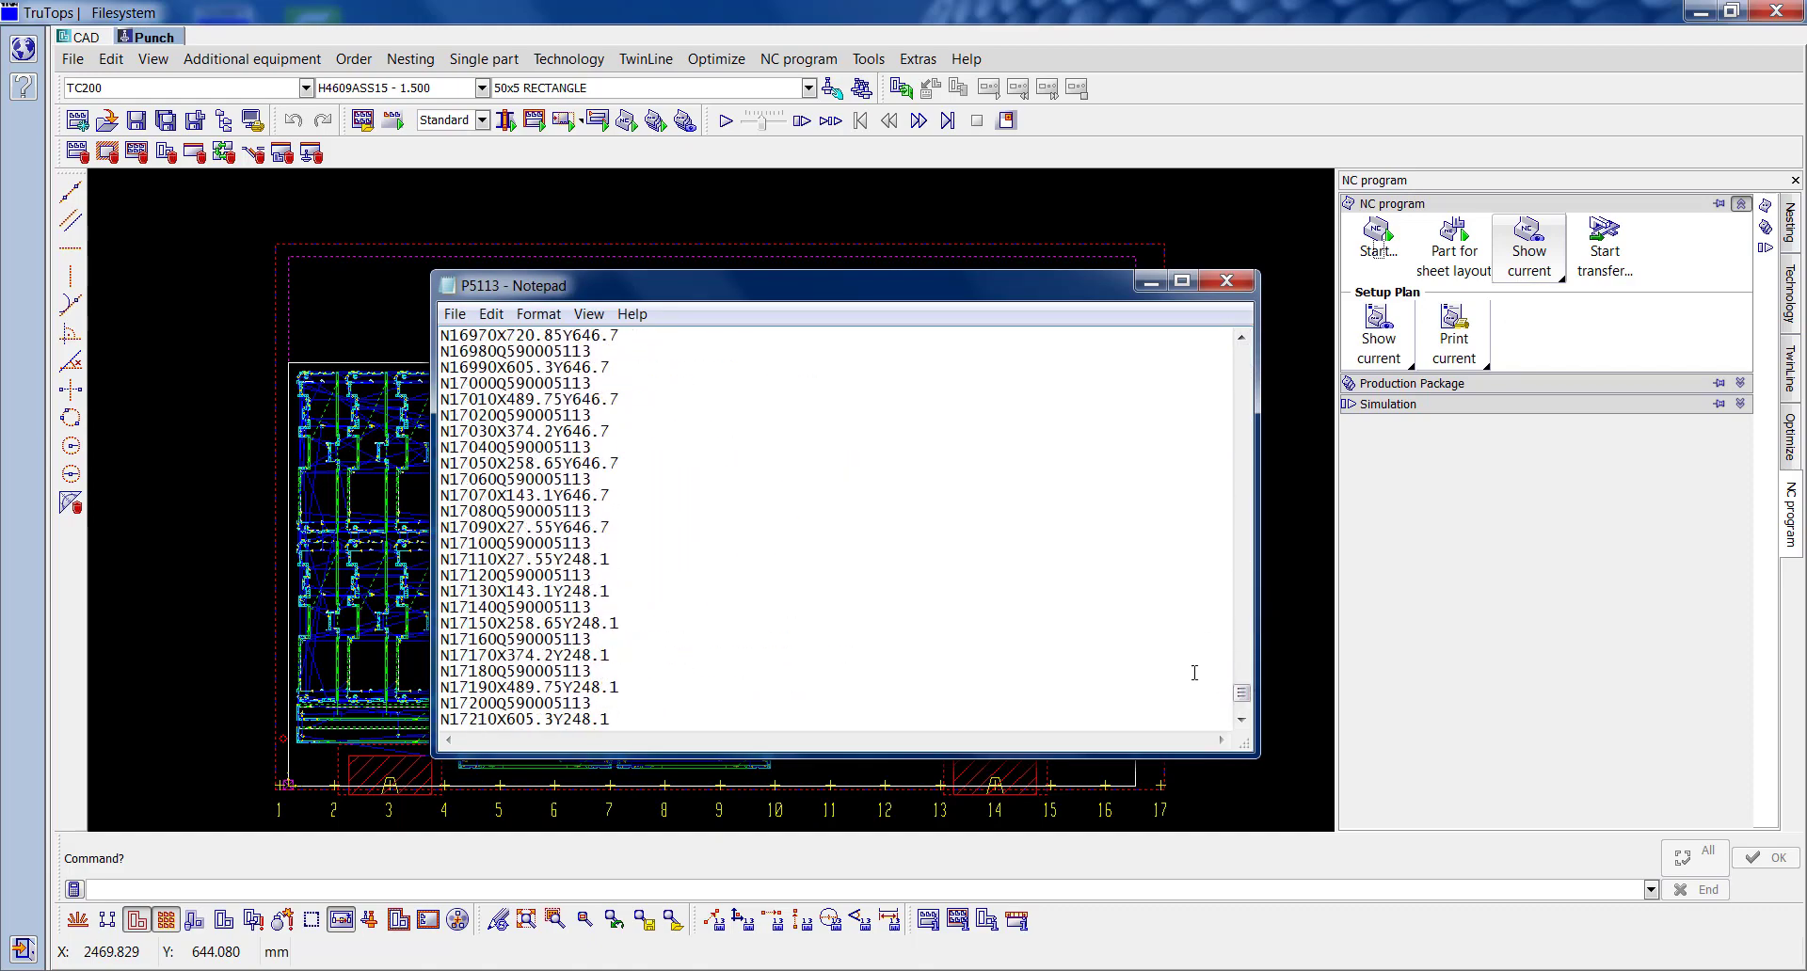
{"action": "scroll", "coordinate": [1184, 684], "scroll_direction": "up", "scroll_amount": 12}
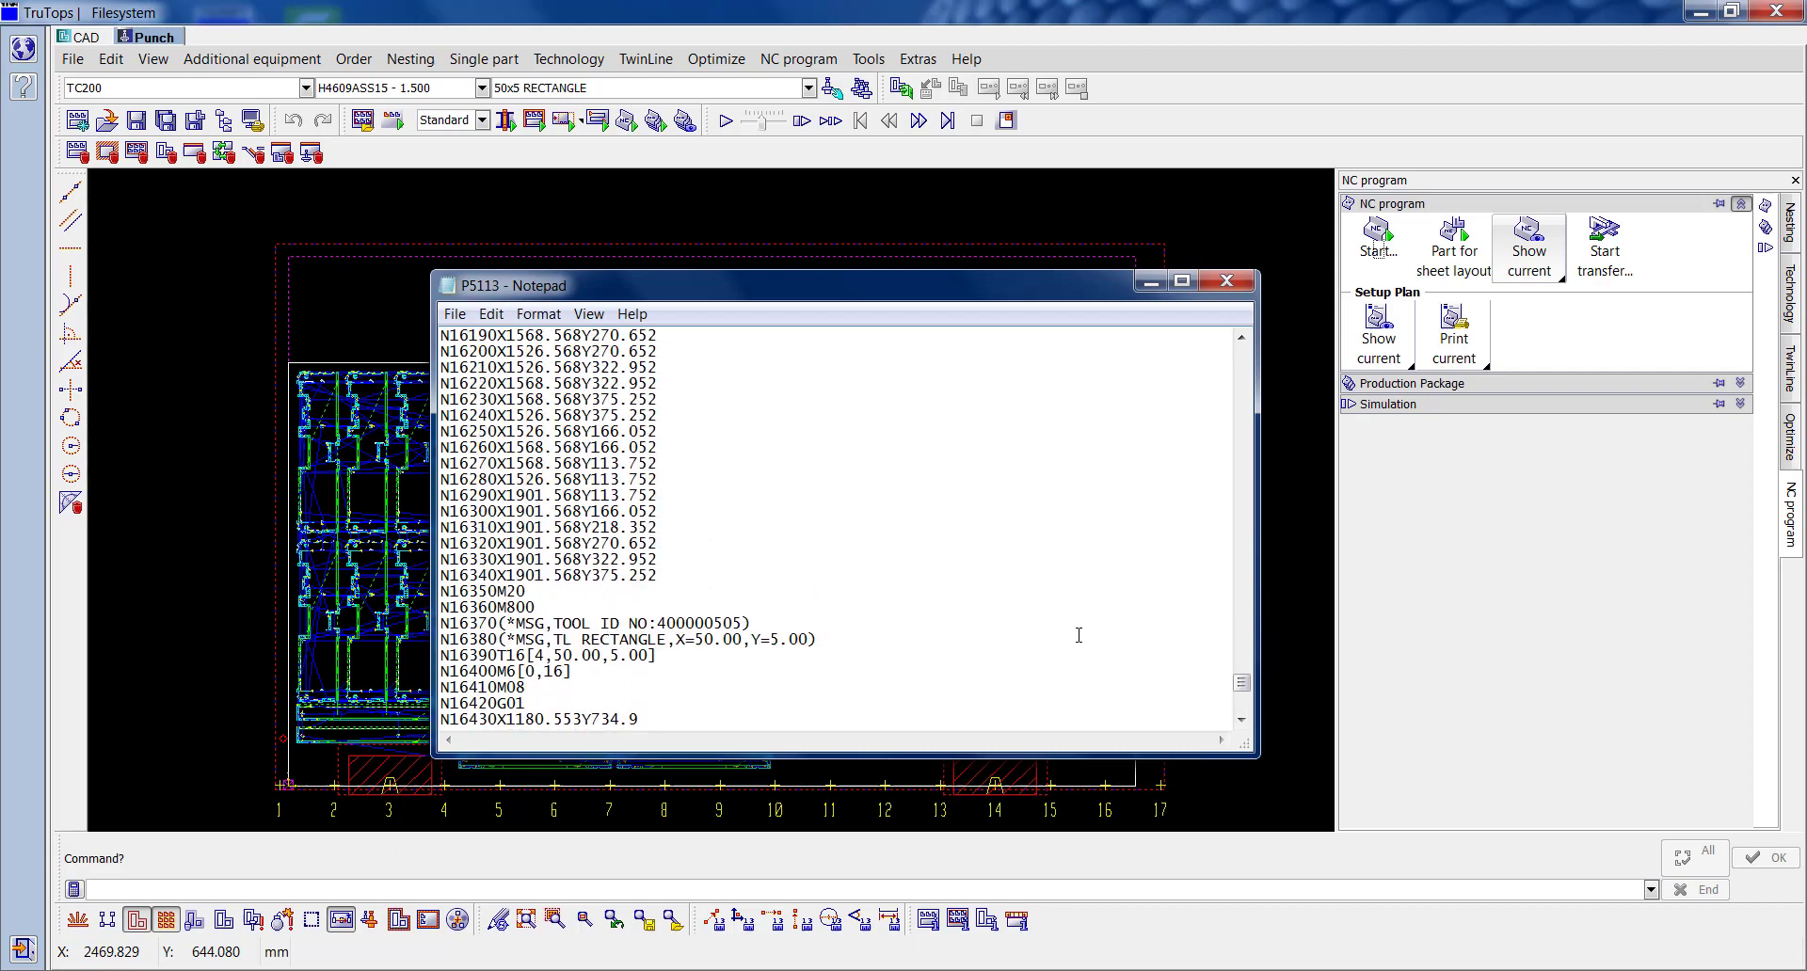
{"action": "scroll", "coordinate": [969, 553], "scroll_direction": "up", "scroll_amount": 5}
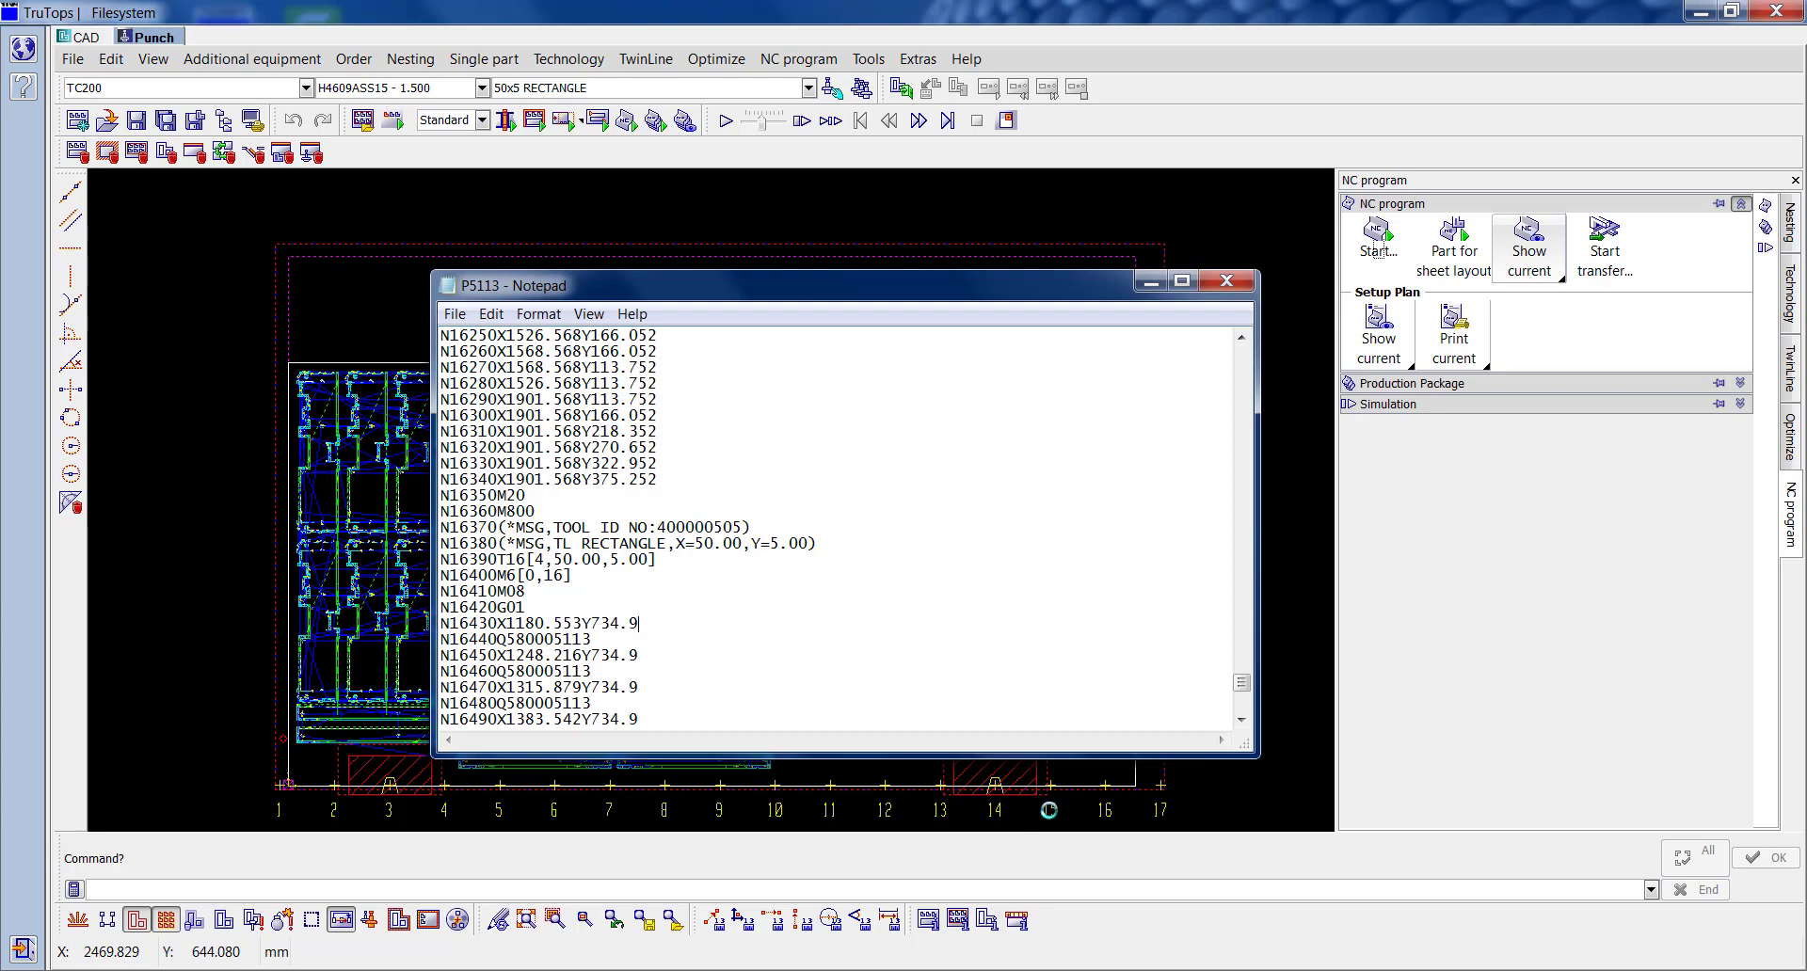
{"action": "key", "text": "Return"}
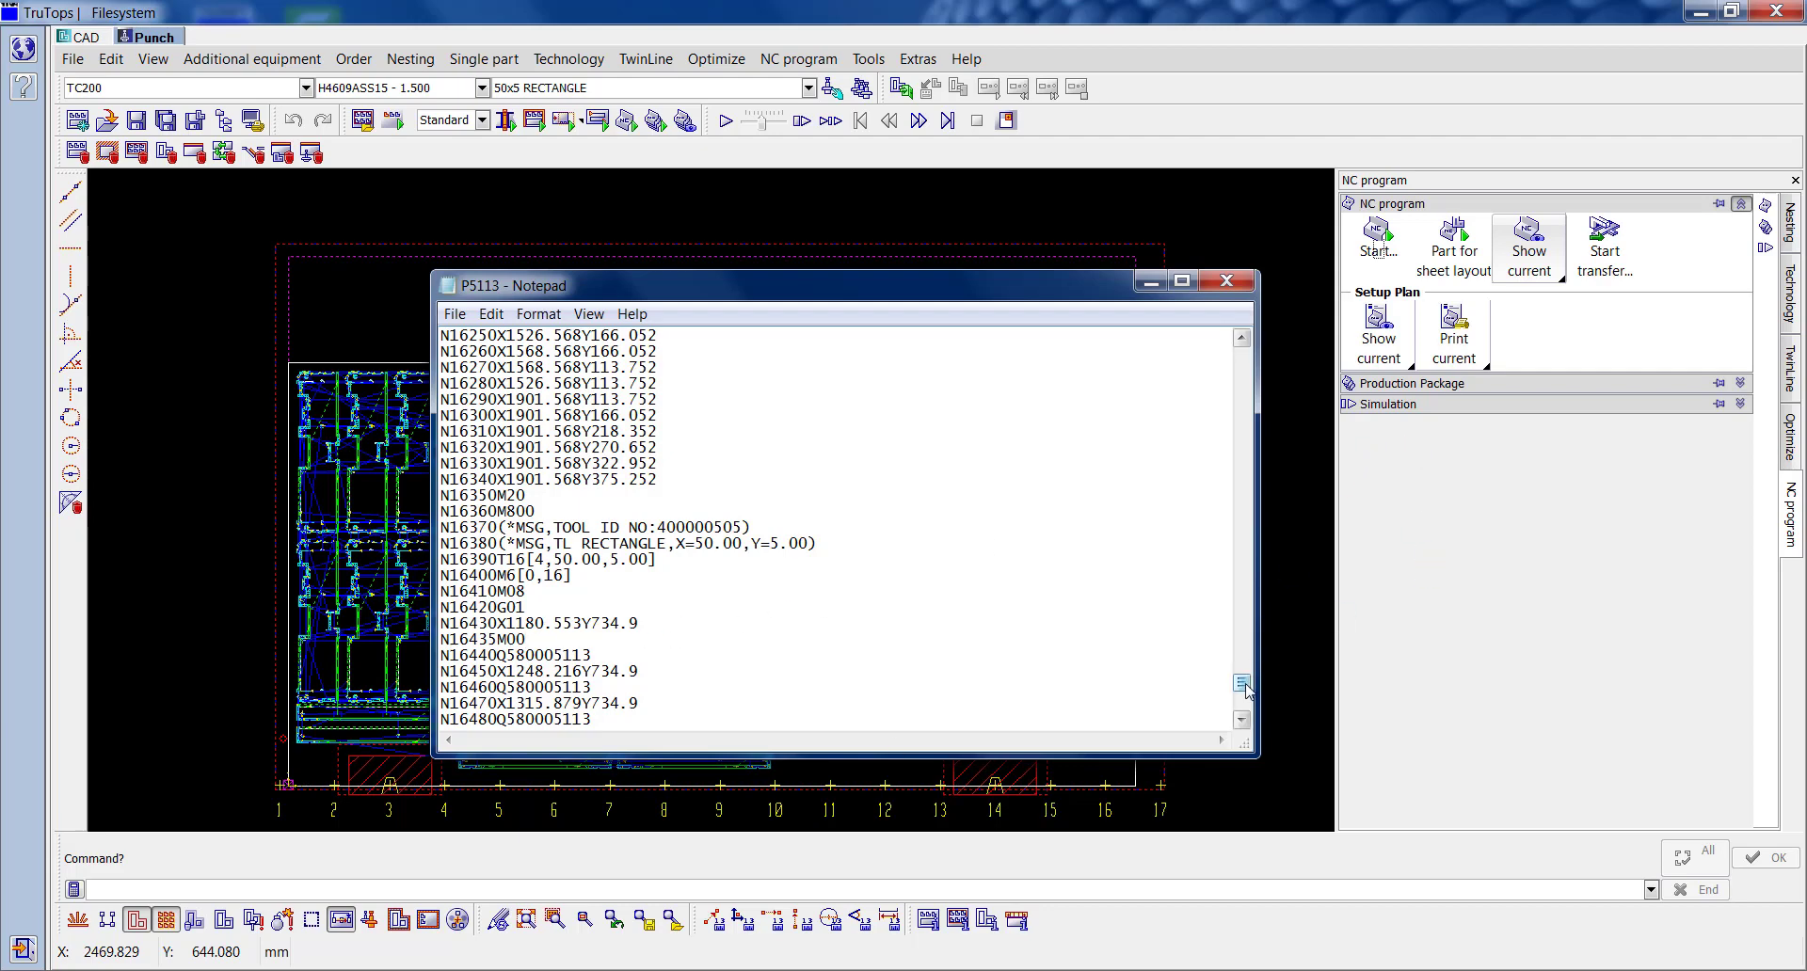
Step: Scroll past the P580005113 block to the P590005113 subroutine ending with N190G90M02
{"action": "scroll", "coordinate": [1243, 685], "scroll_direction": "down", "scroll_amount": 4}
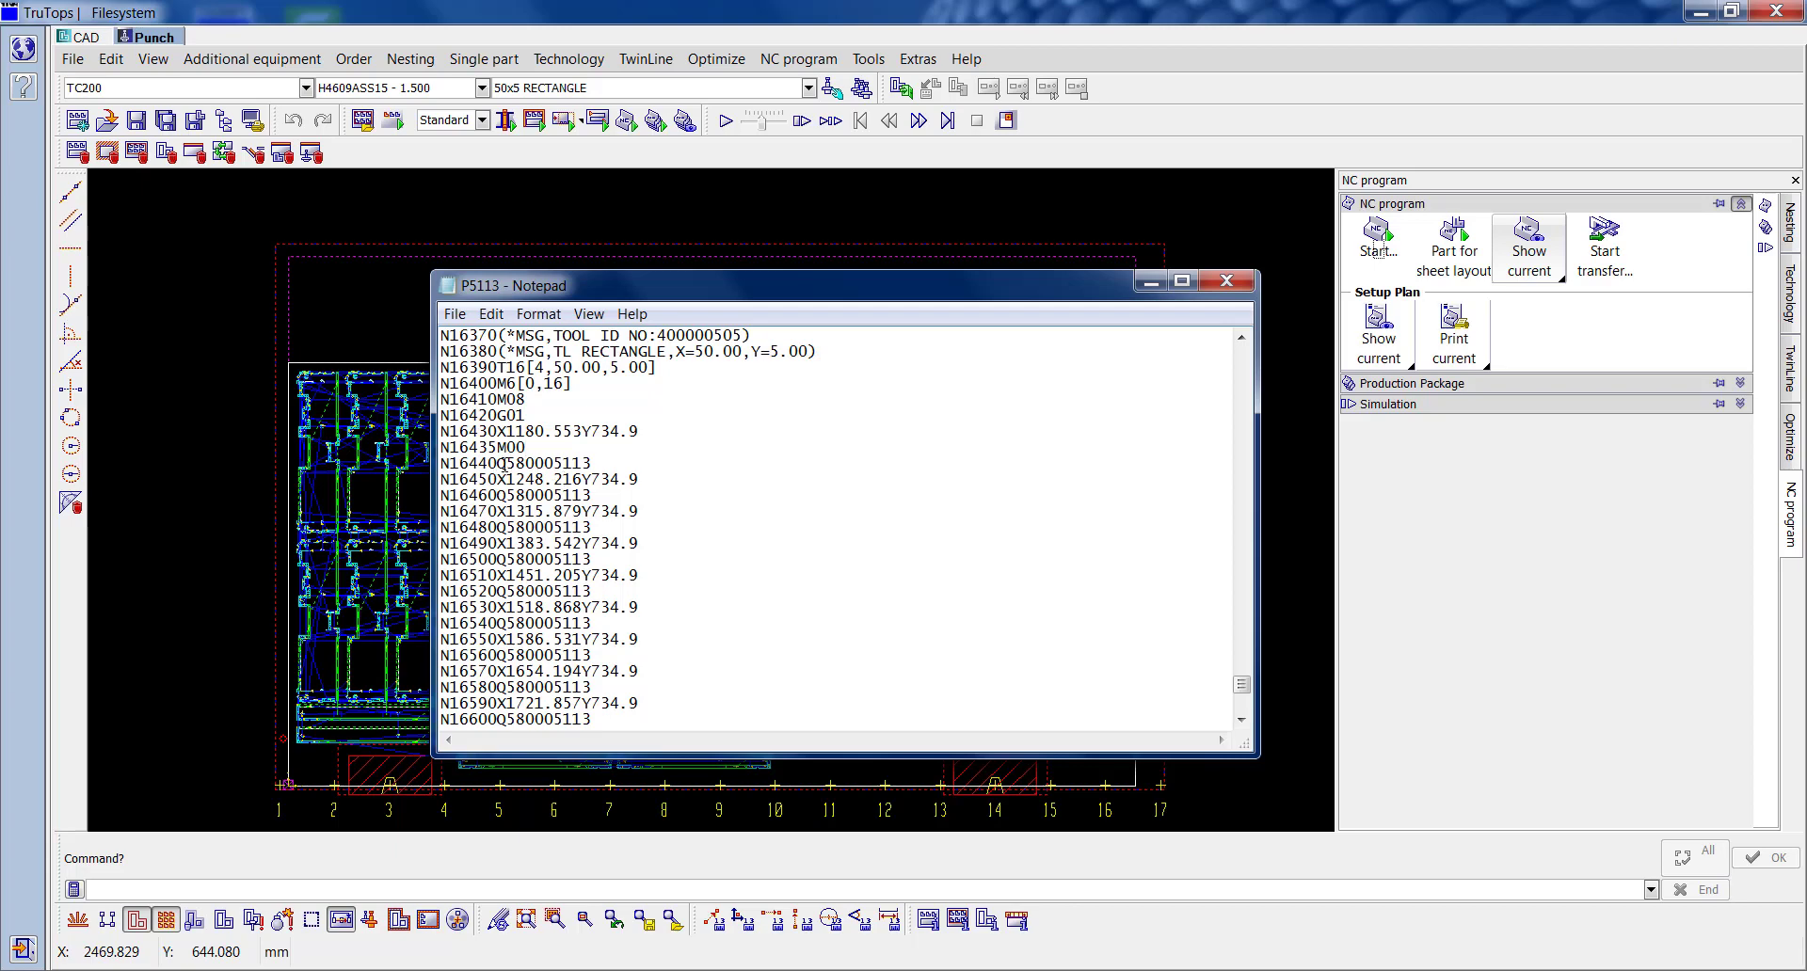
{"action": "left_click_drag", "start_coordinate": [1243, 684], "coordinate": [1247, 482]}
{"action": "scroll", "coordinate": [1025, 574], "scroll_direction": "up", "scroll_amount": 9}
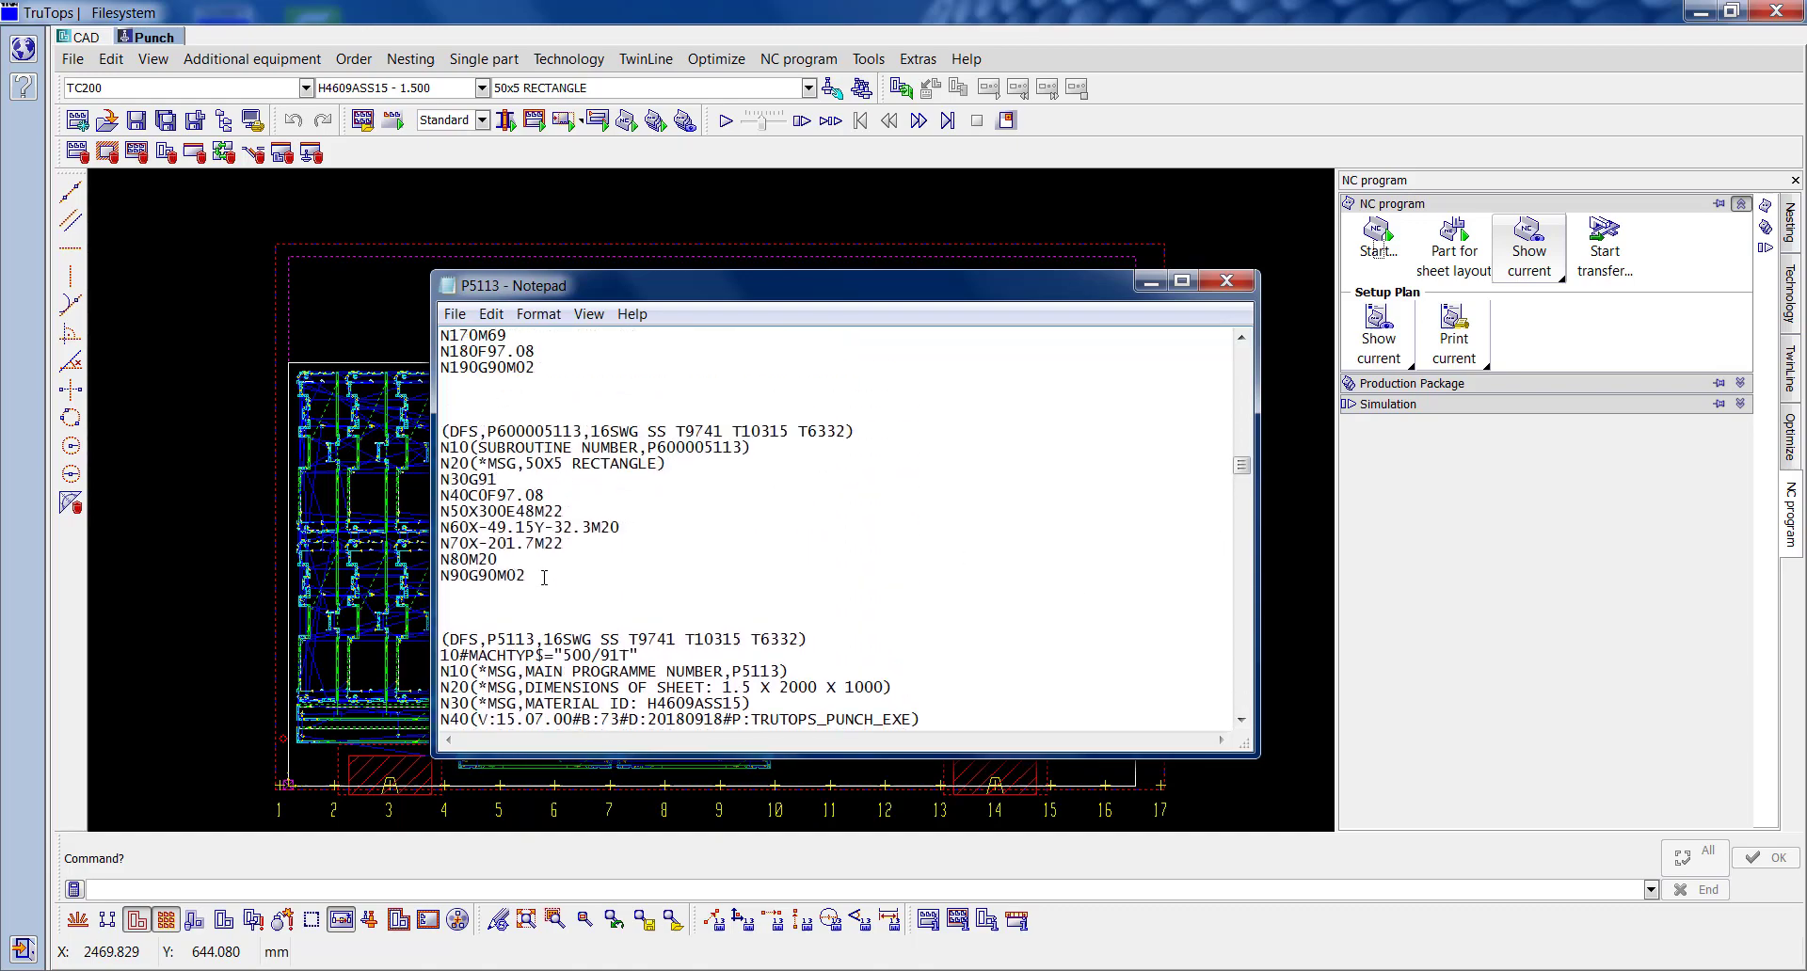
{"action": "scroll", "coordinate": [603, 553], "scroll_direction": "up", "scroll_amount": 5}
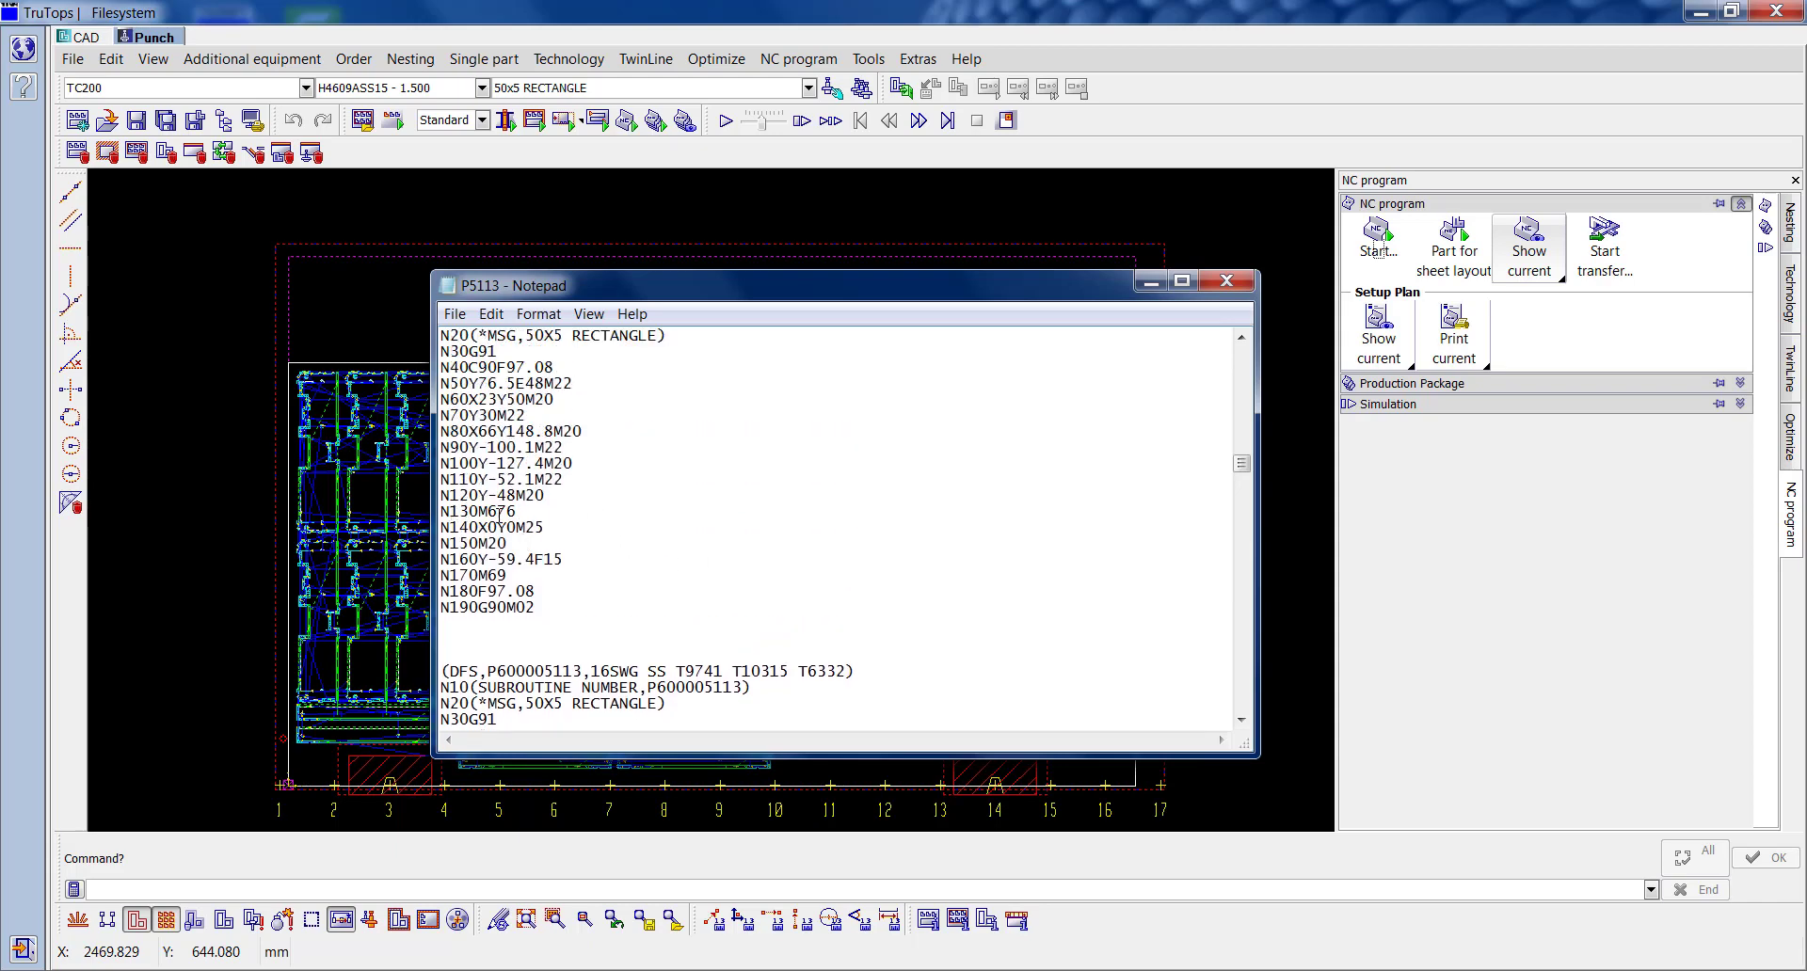
{"action": "scroll", "coordinate": [645, 577], "scroll_direction": "up", "scroll_amount": 1}
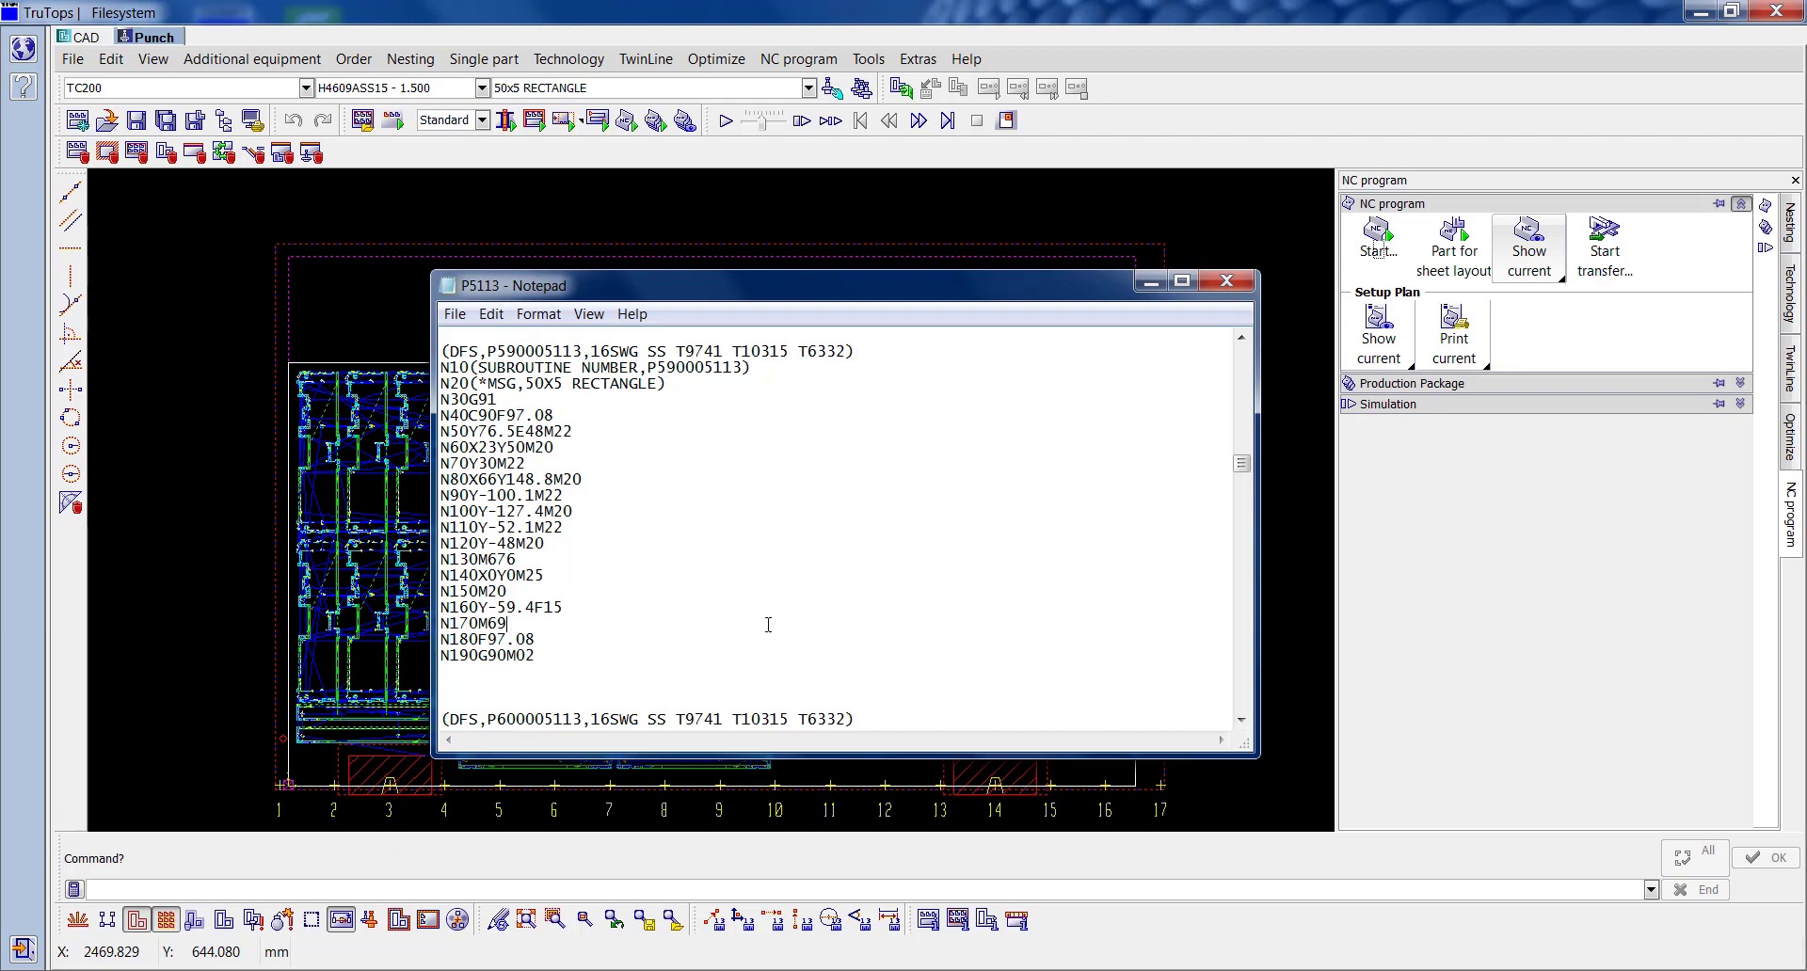
{"action": "scroll", "coordinate": [784, 624], "scroll_direction": "up", "scroll_amount": 5}
{"action": "scroll", "coordinate": [785, 624], "scroll_direction": "down", "scroll_amount": 6}
{"action": "scroll", "coordinate": [784, 624], "scroll_direction": "up", "scroll_amount": 5}
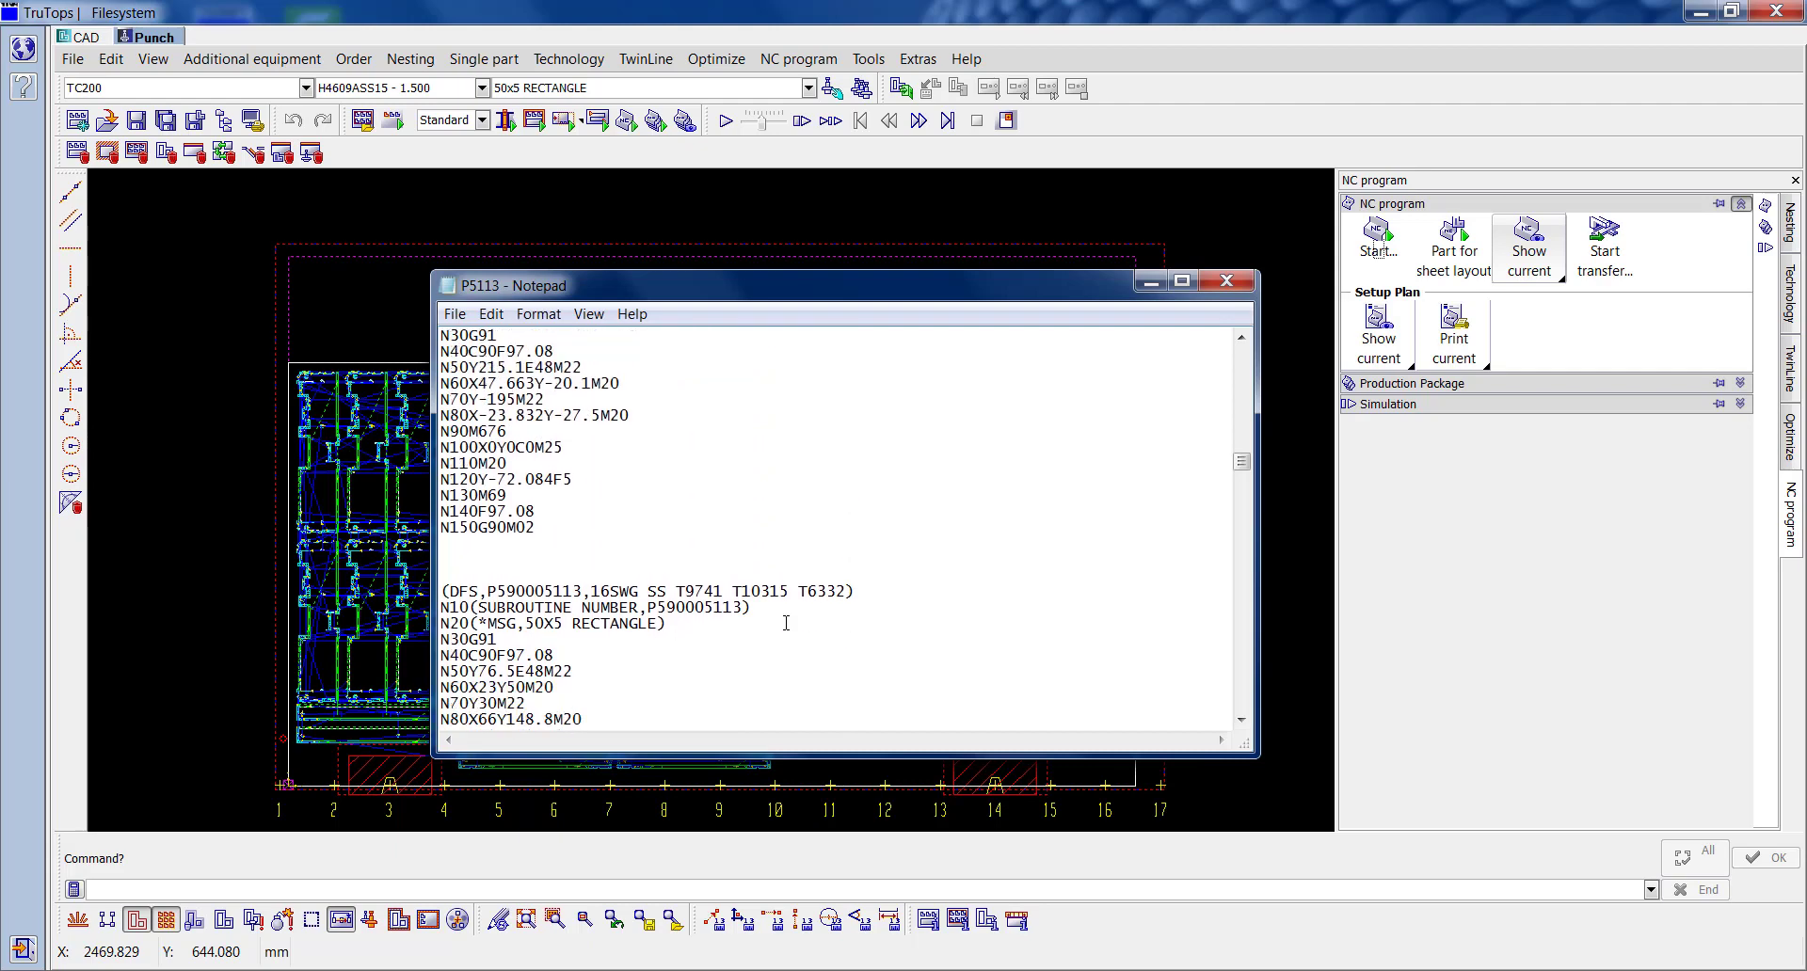
{"action": "scroll", "coordinate": [795, 560], "scroll_direction": "up", "scroll_amount": 4}
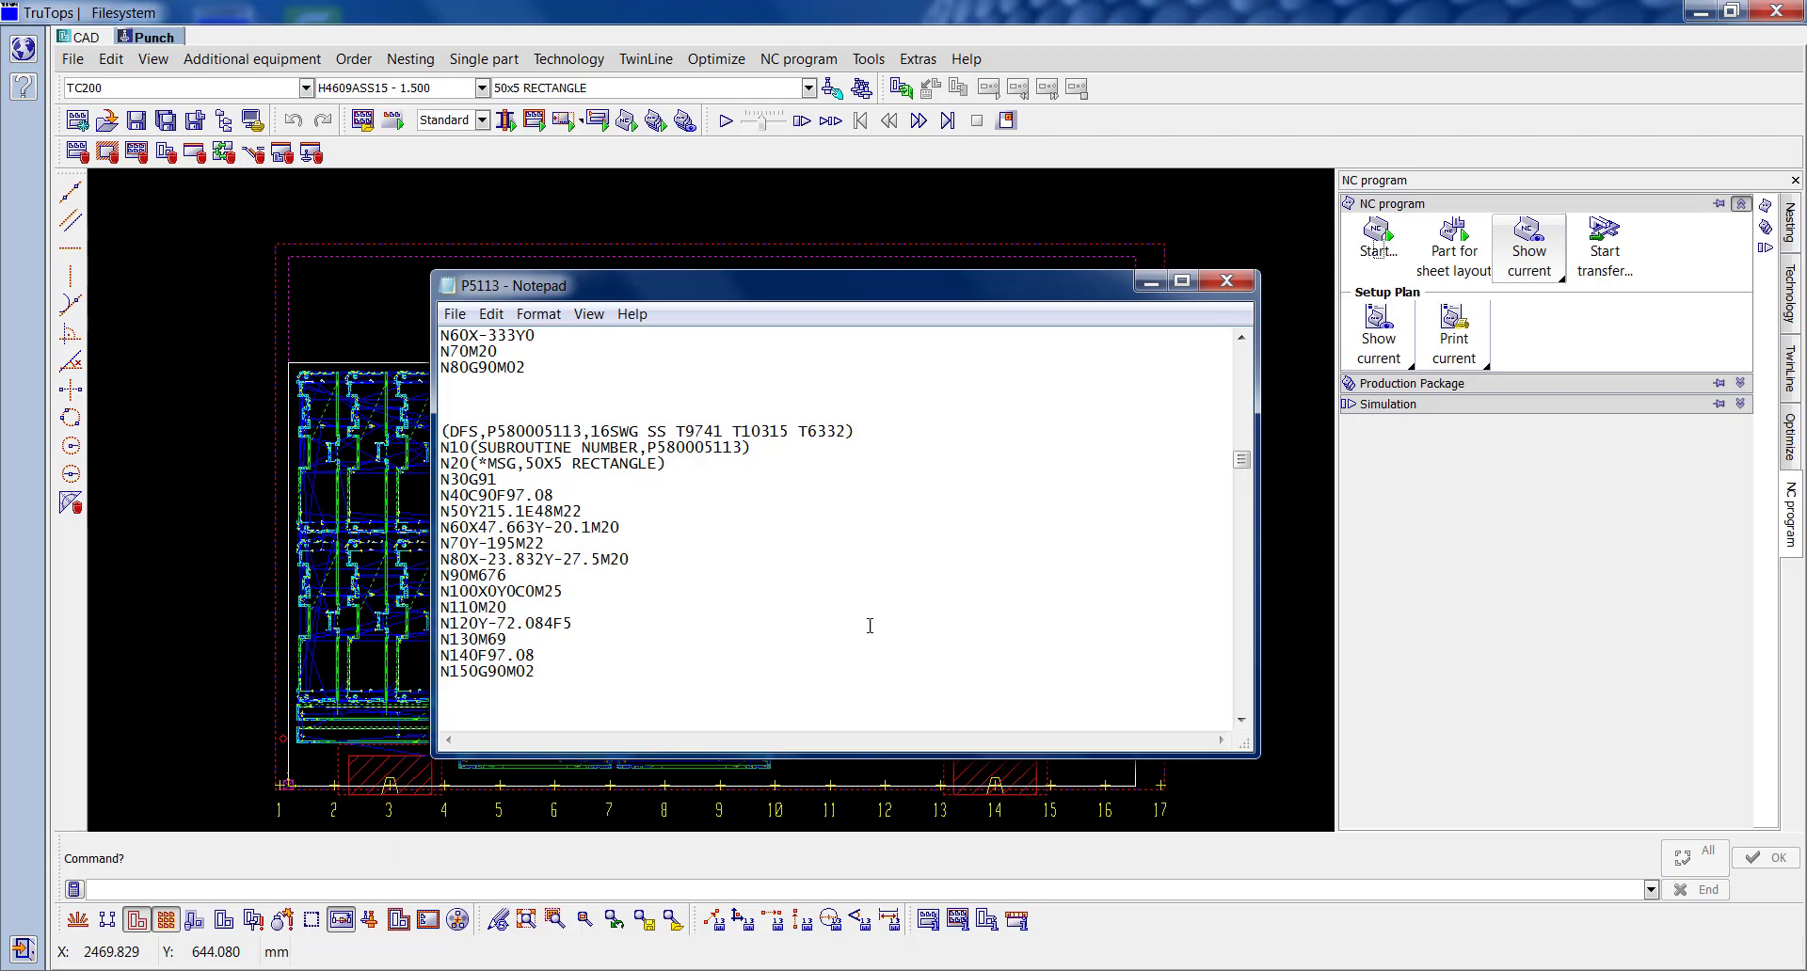
{"action": "scroll", "coordinate": [1061, 621], "scroll_direction": "up", "scroll_amount": 1}
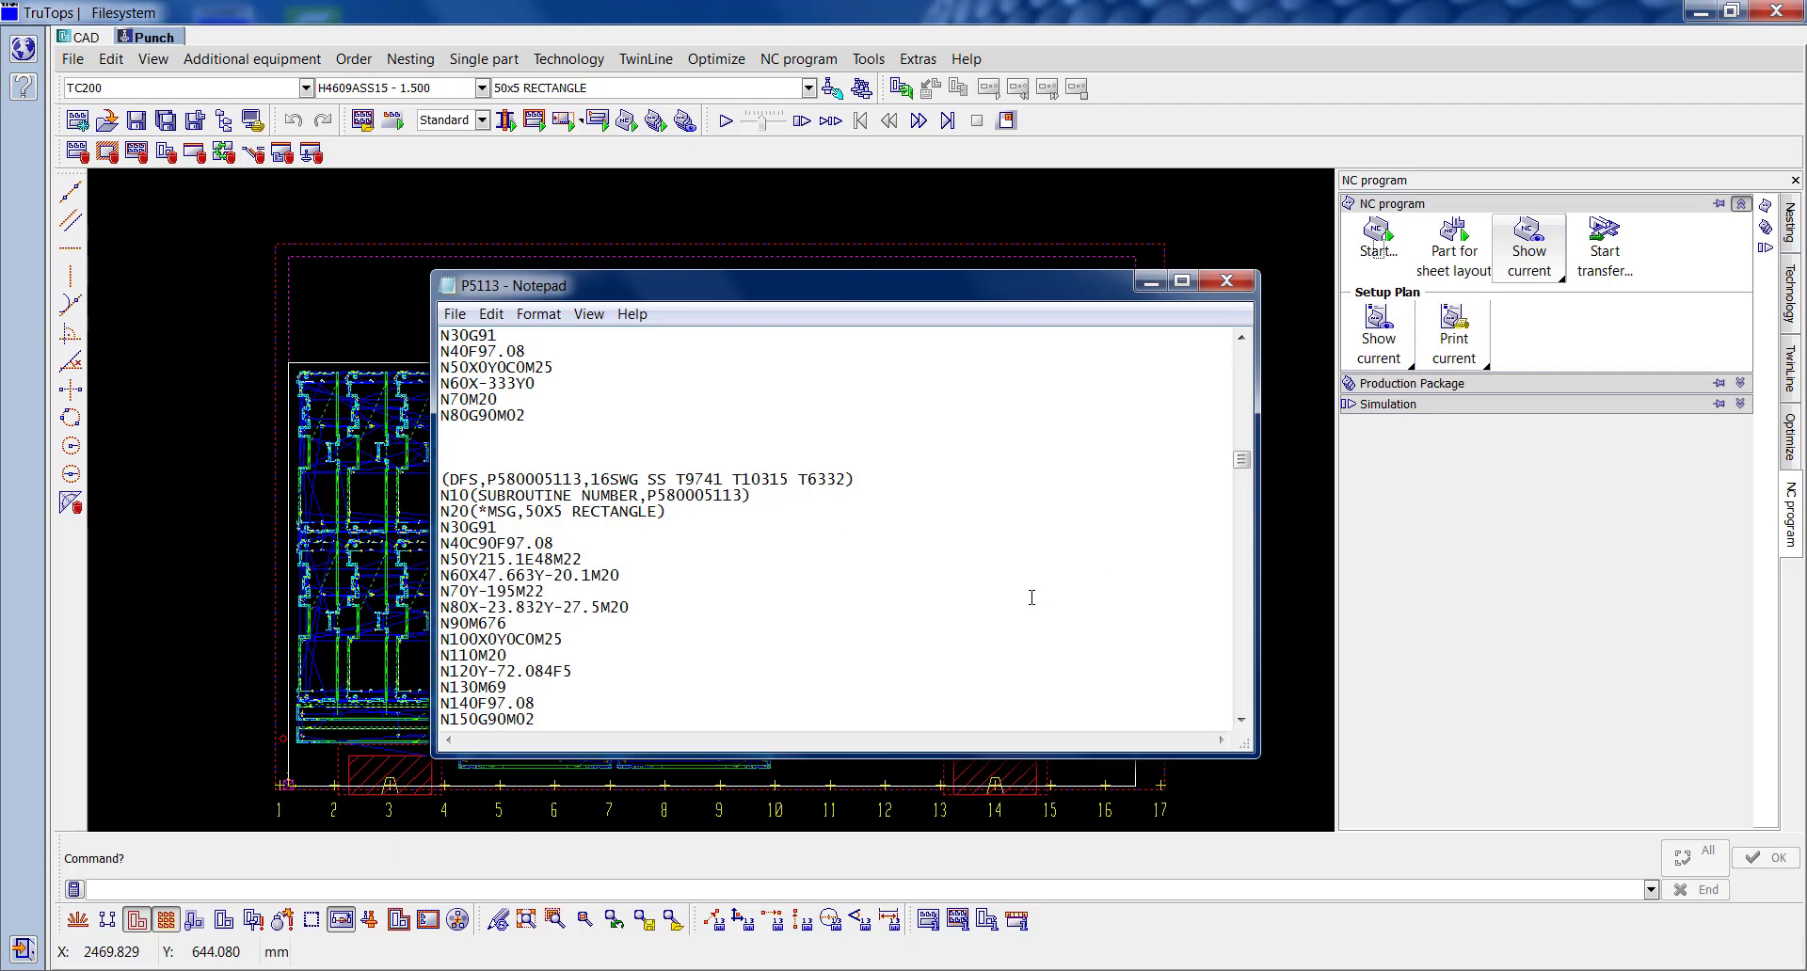
{"action": "scroll", "coordinate": [1032, 597], "scroll_direction": "down", "scroll_amount": 8}
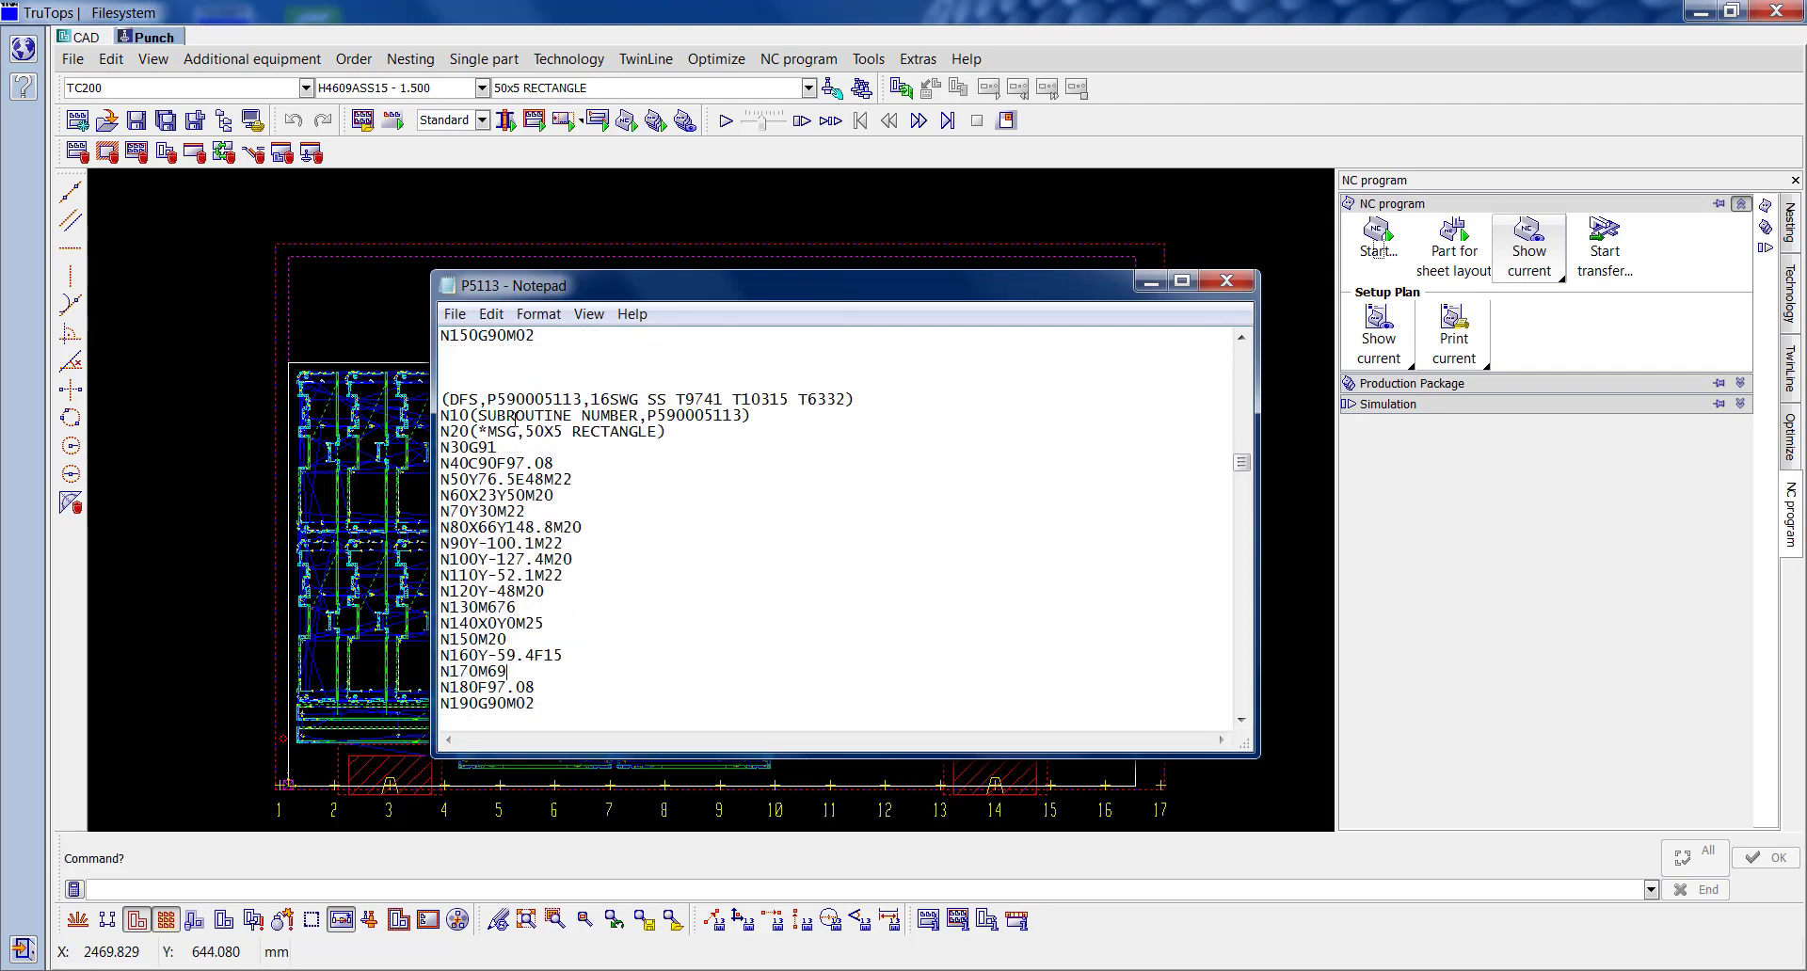
Step: Add a new line N17305M69 after block N17300Q590005113 near the file's end
{"action": "left_click_drag", "start_coordinate": [1243, 464], "coordinate": [1245, 711]}
{"action": "scroll", "coordinate": [1134, 637], "scroll_direction": "up", "scroll_amount": 6}
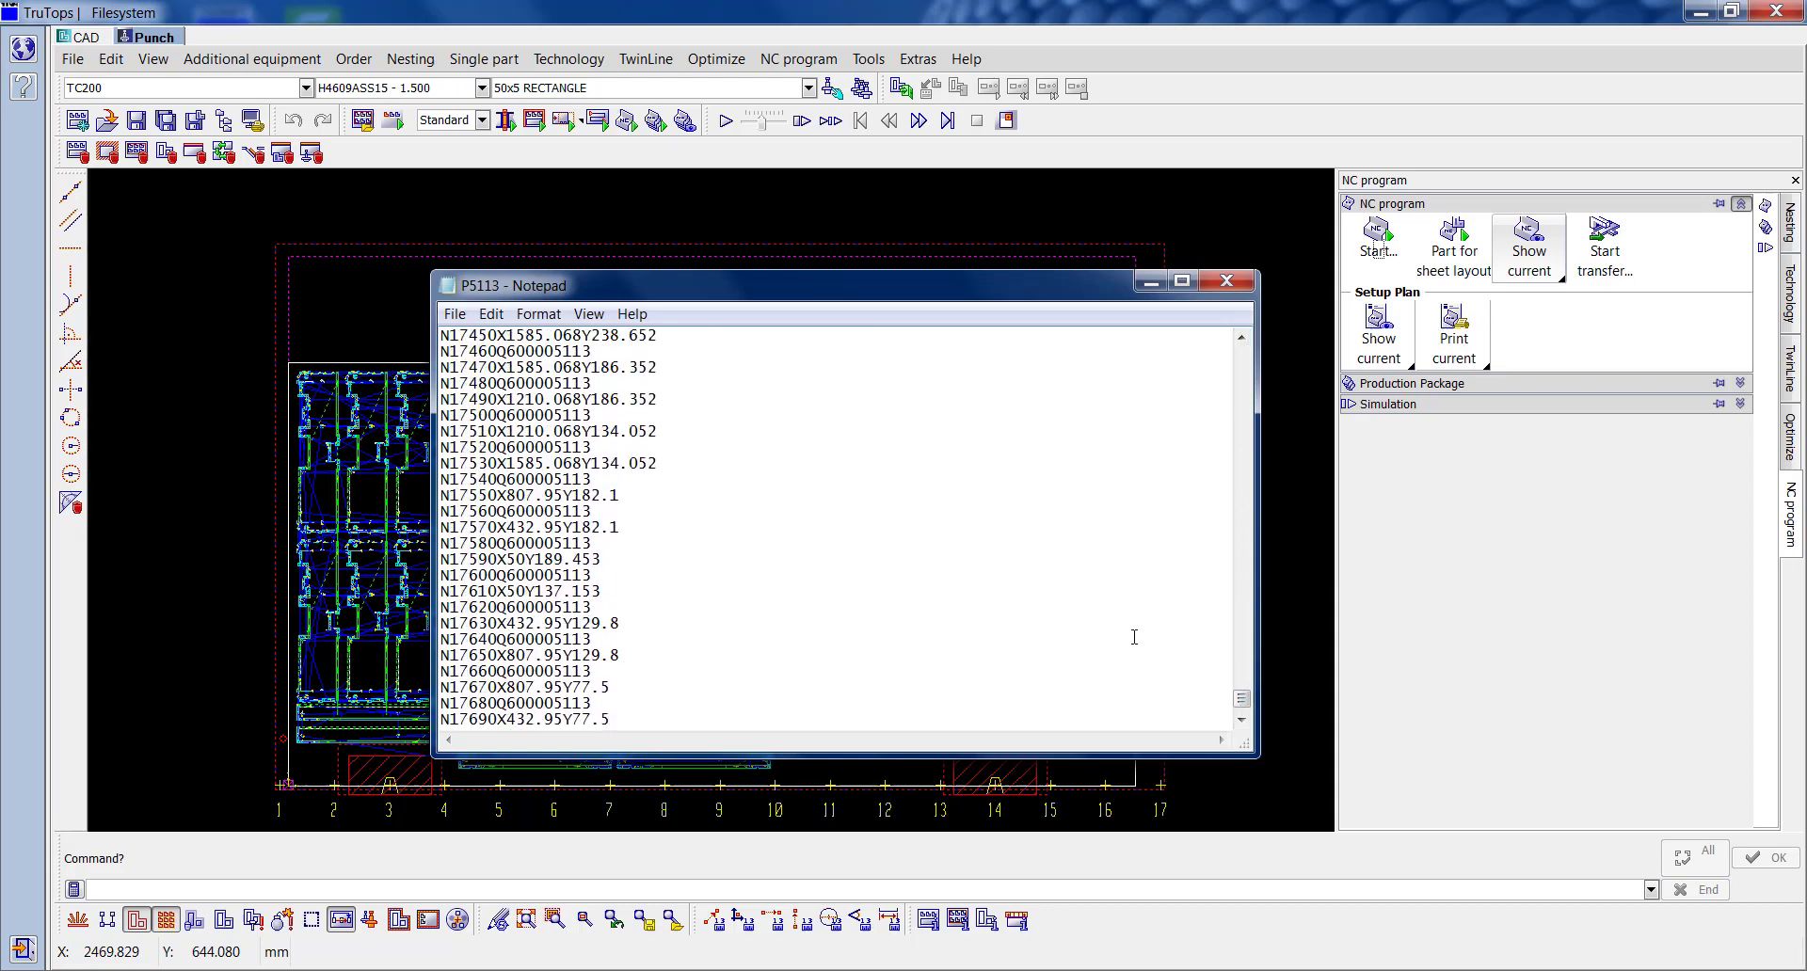
{"action": "scroll", "coordinate": [1134, 638], "scroll_direction": "up", "scroll_amount": 20}
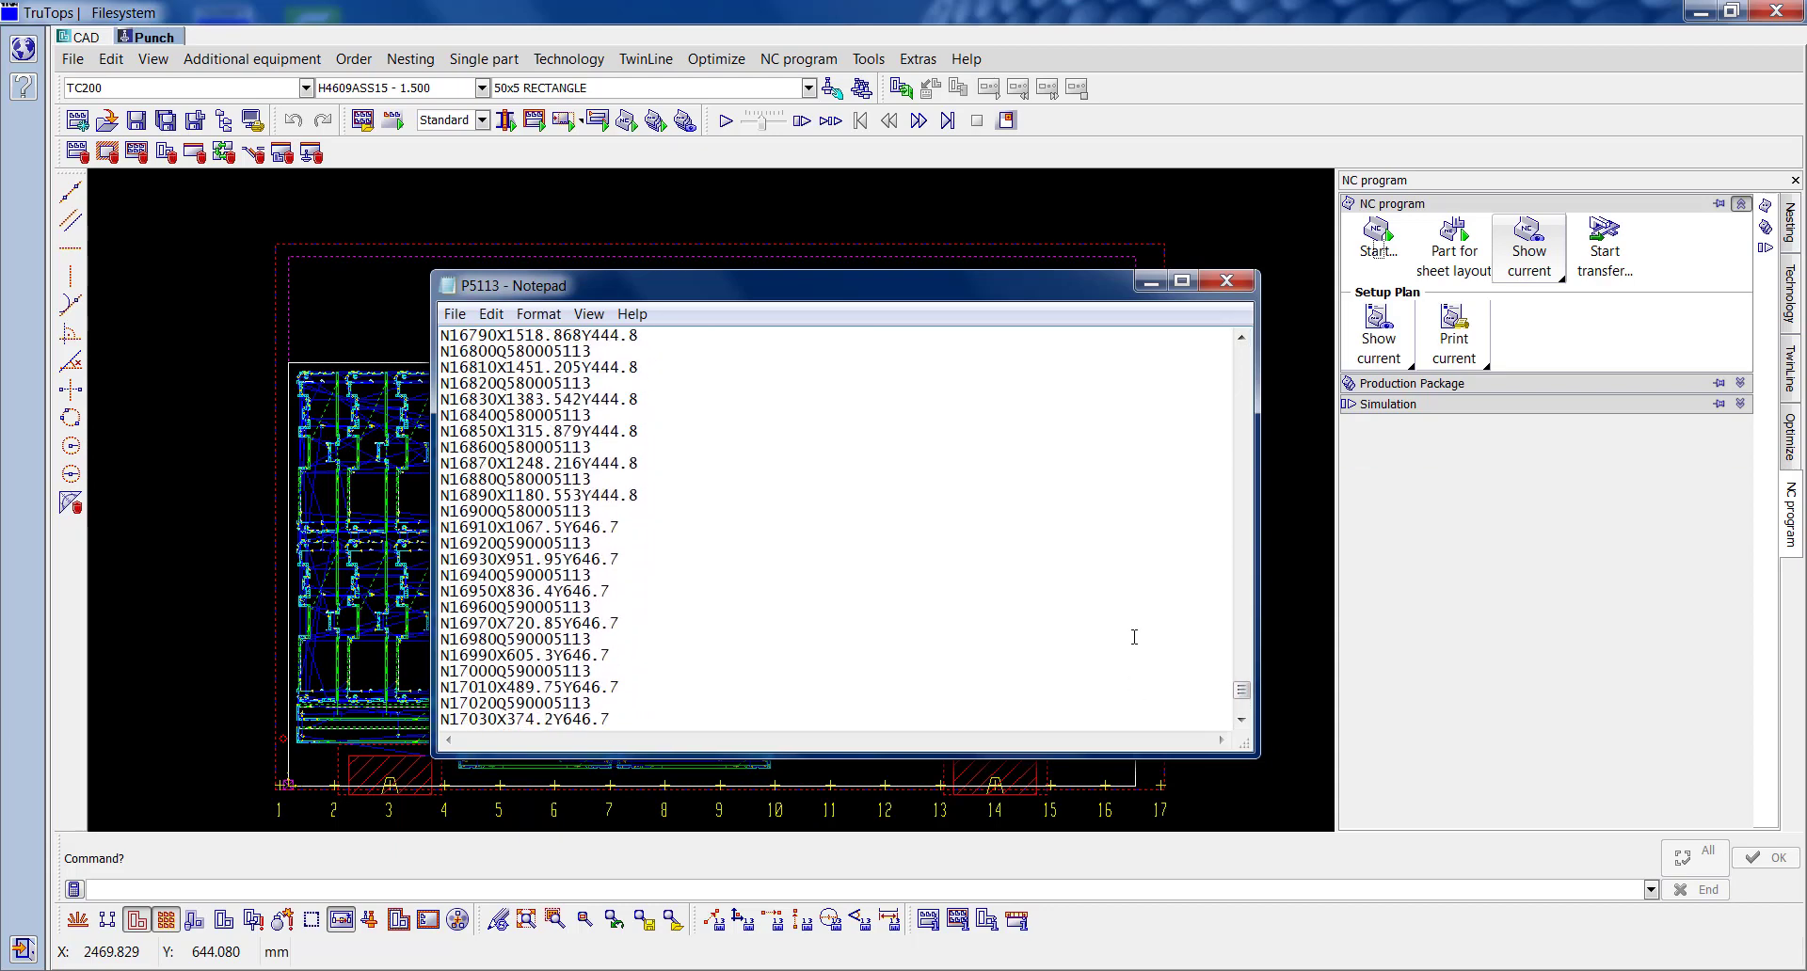
{"action": "scroll", "coordinate": [1134, 637], "scroll_direction": "up", "scroll_amount": 5}
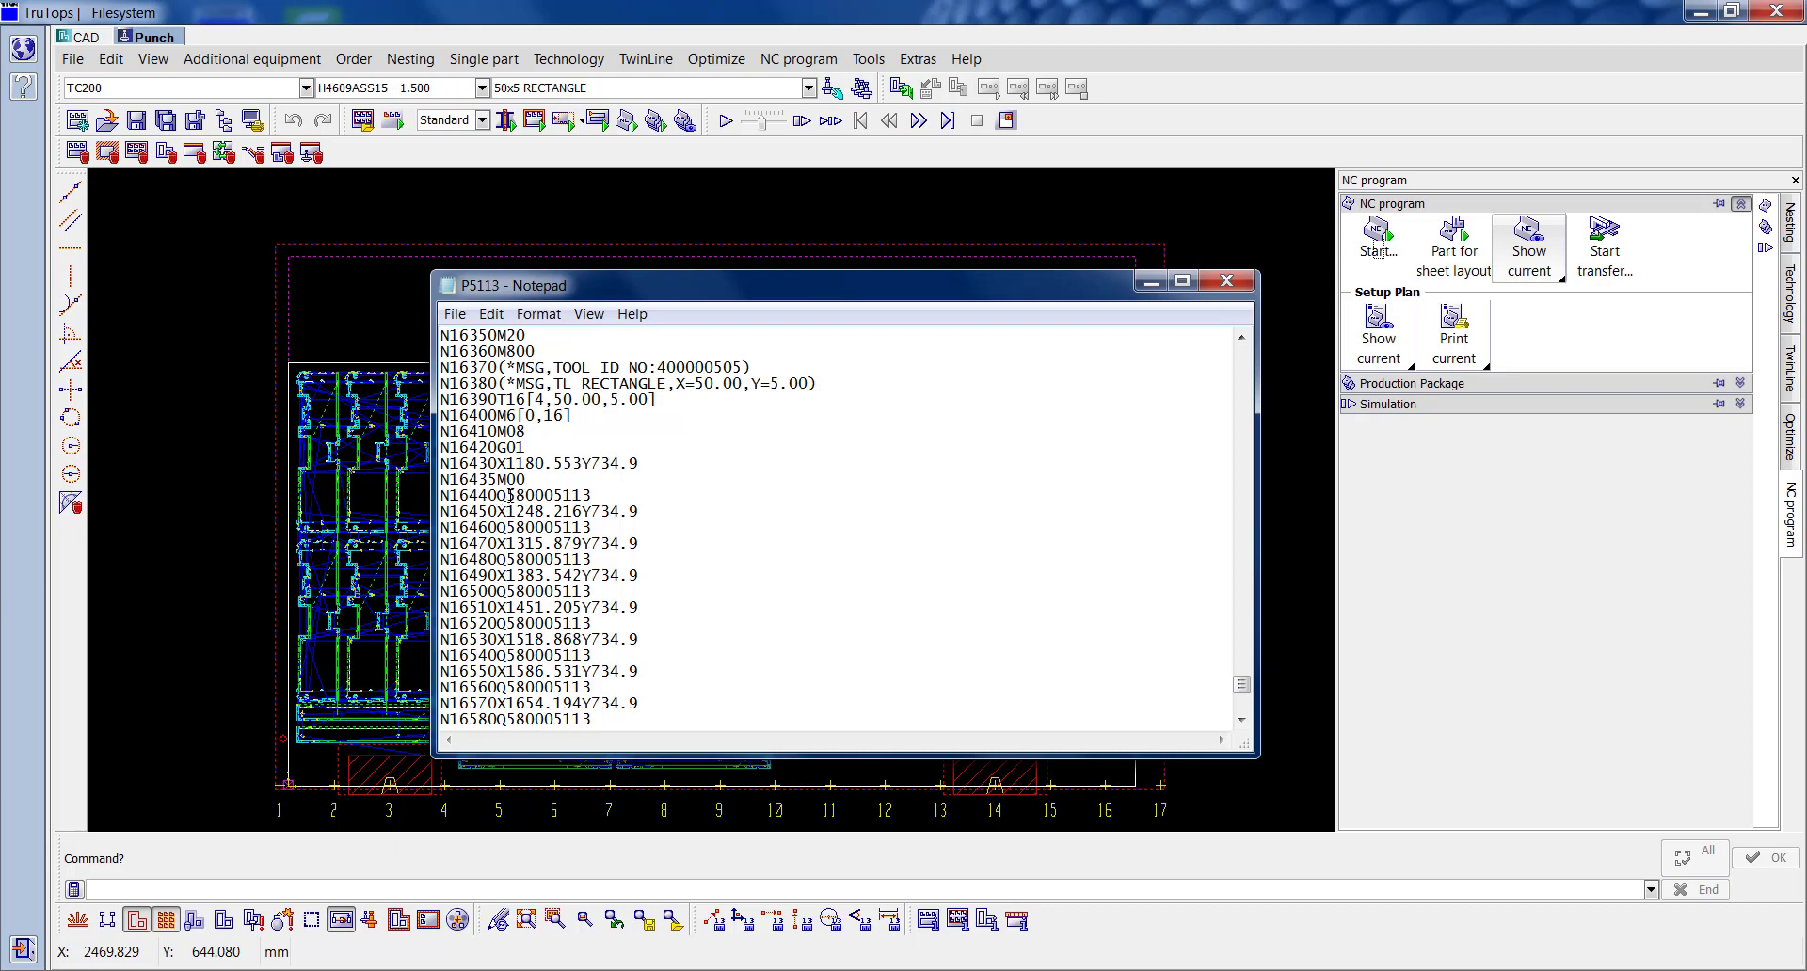
{"action": "scroll", "coordinate": [1170, 662], "scroll_direction": "down", "scroll_amount": 1}
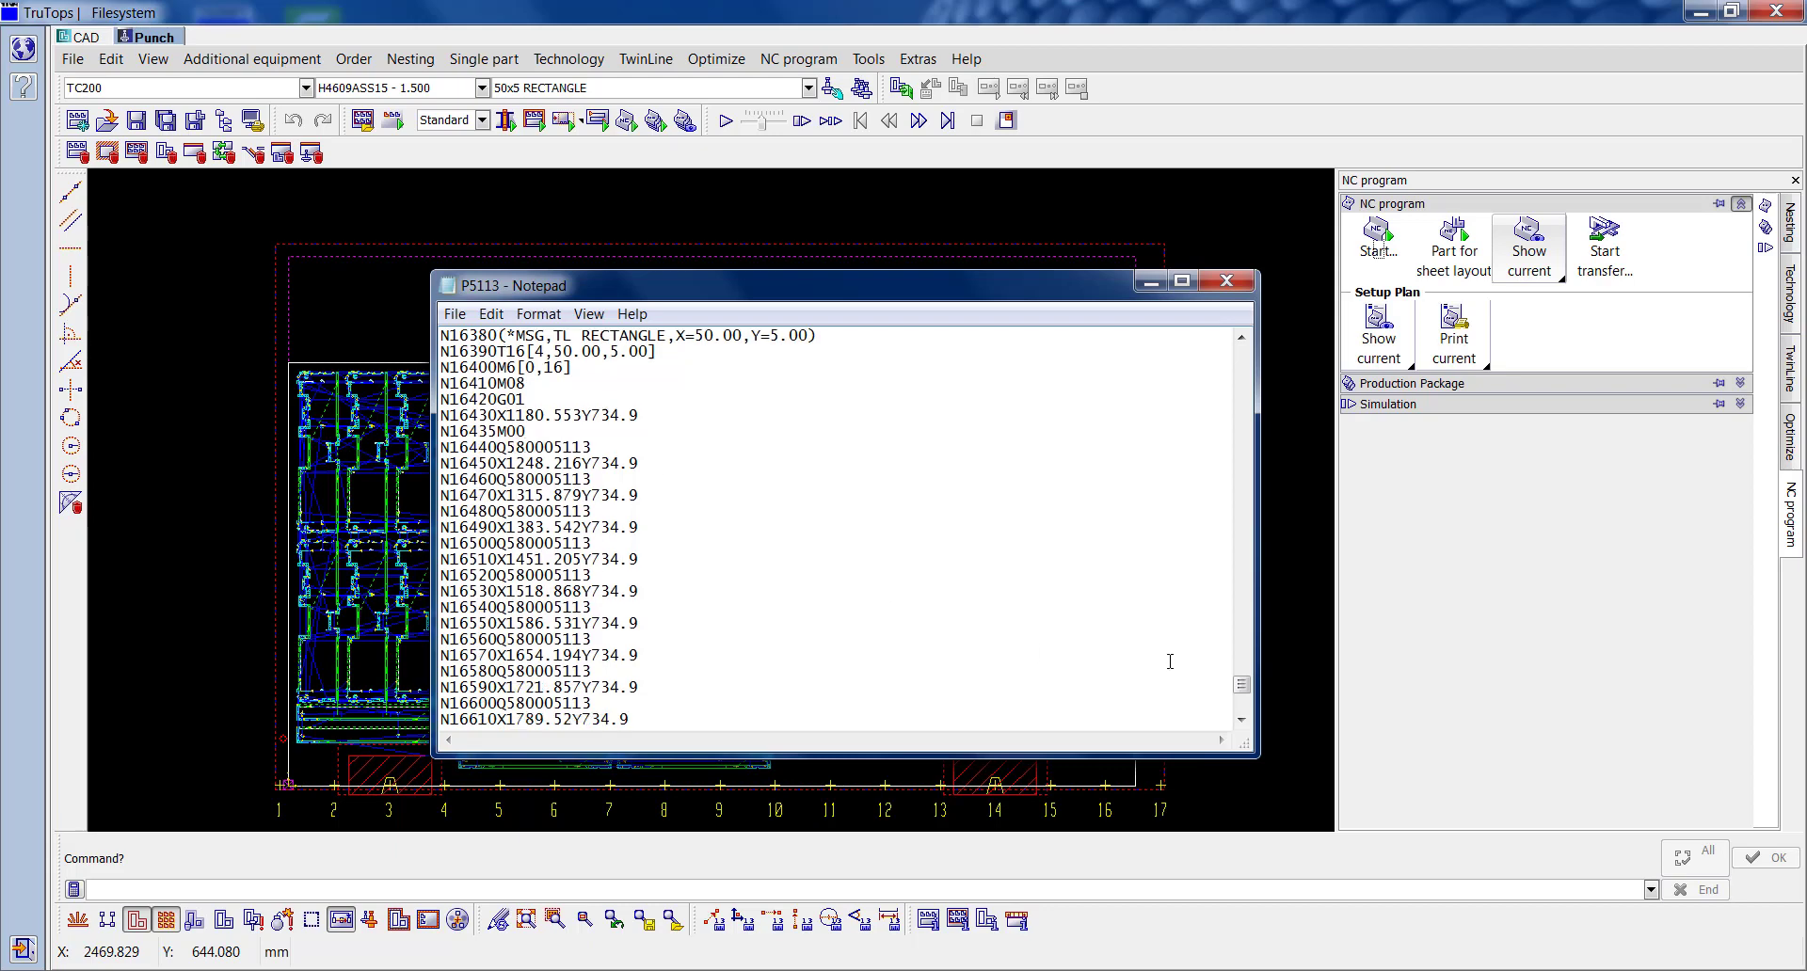
{"action": "scroll", "coordinate": [1170, 661], "scroll_direction": "down", "scroll_amount": 20}
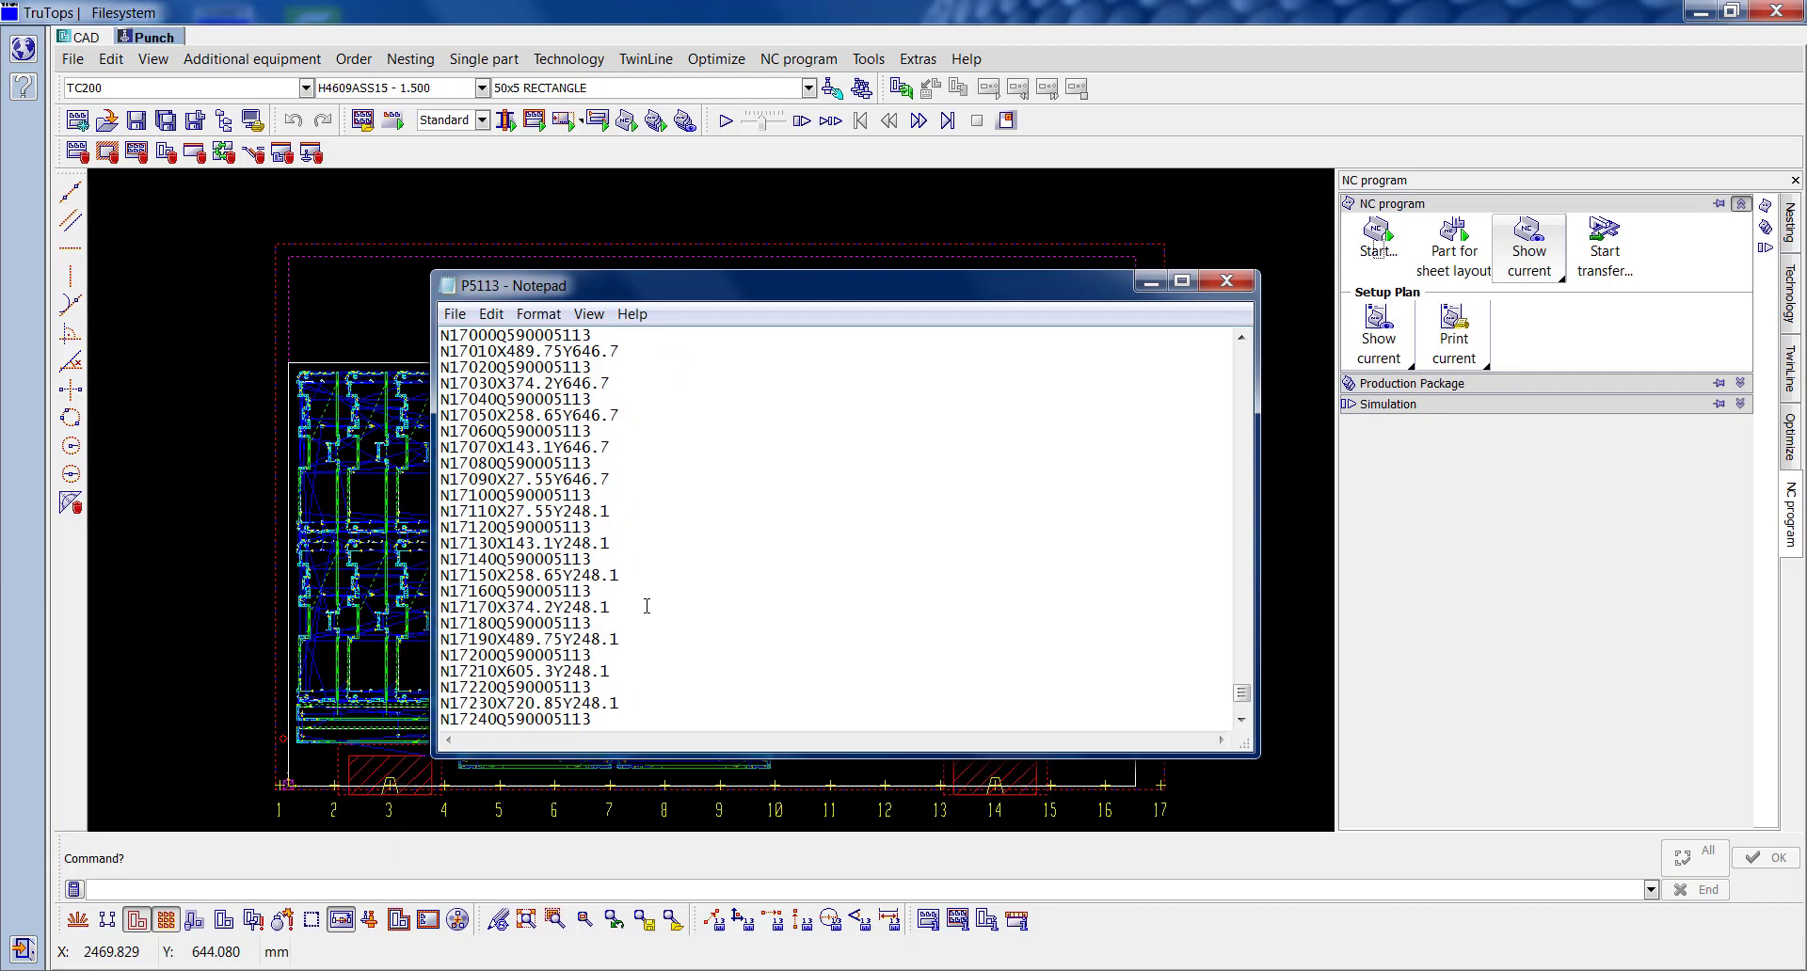
{"action": "scroll", "coordinate": [1138, 683], "scroll_direction": "down", "scroll_amount": 5}
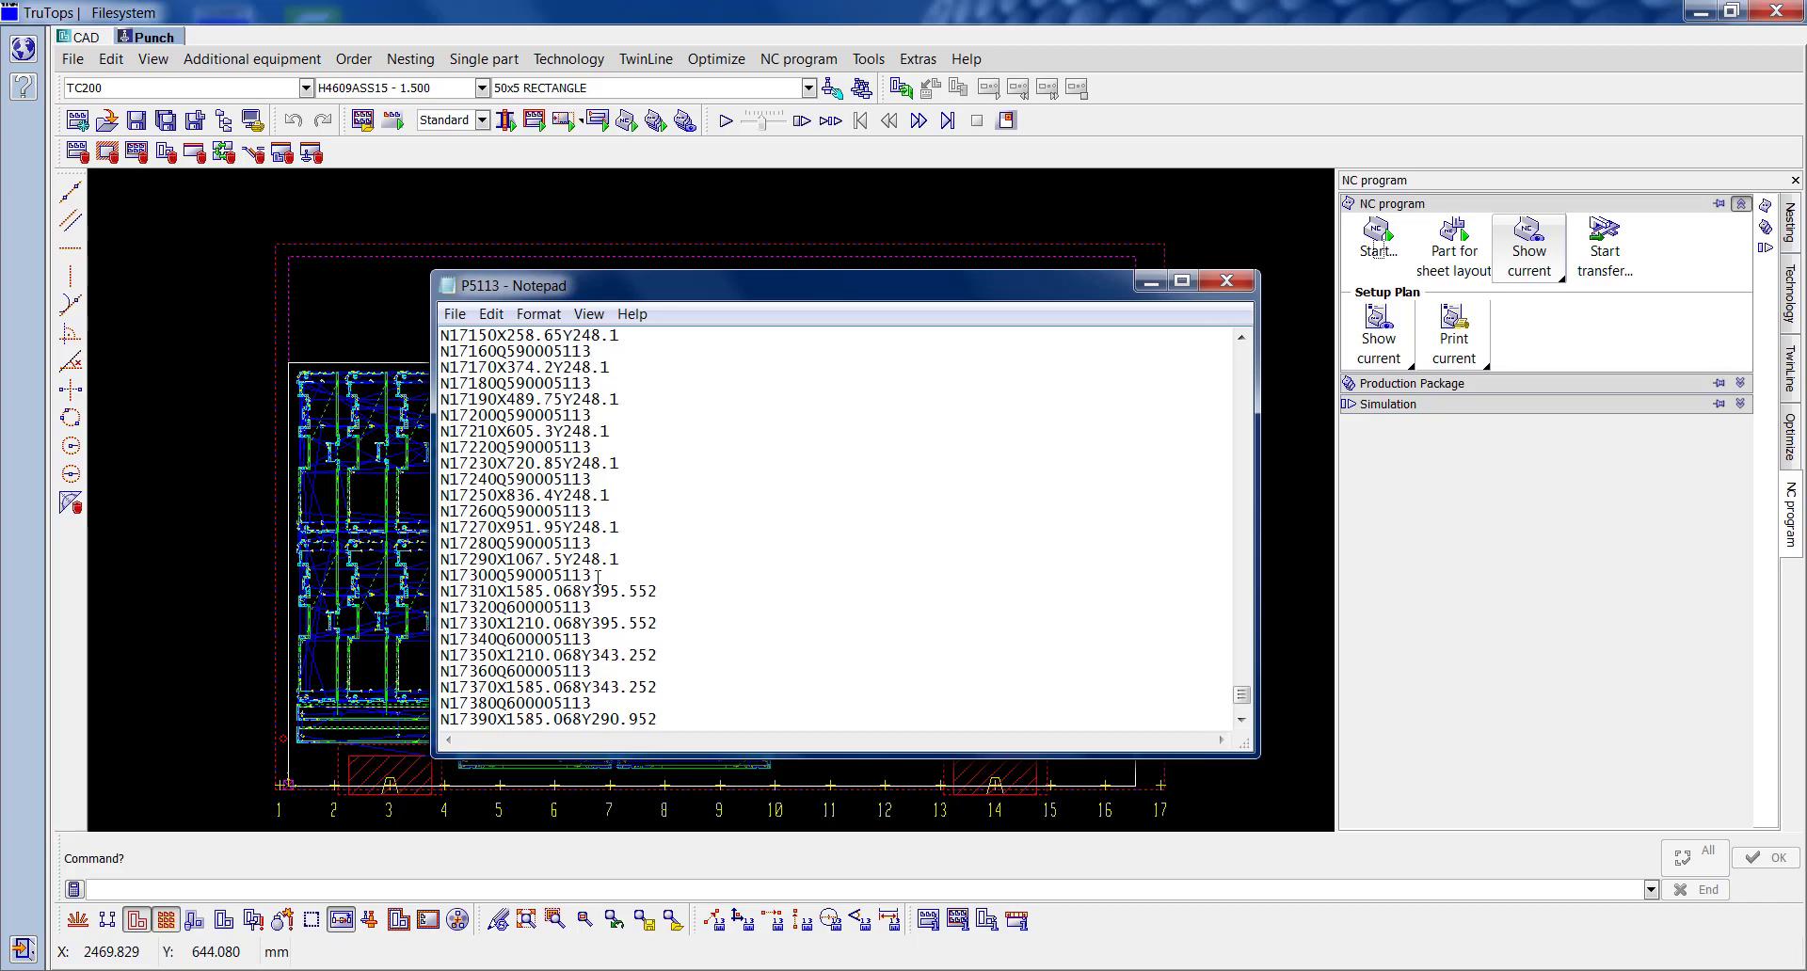
{"action": "key", "text": "Return"}
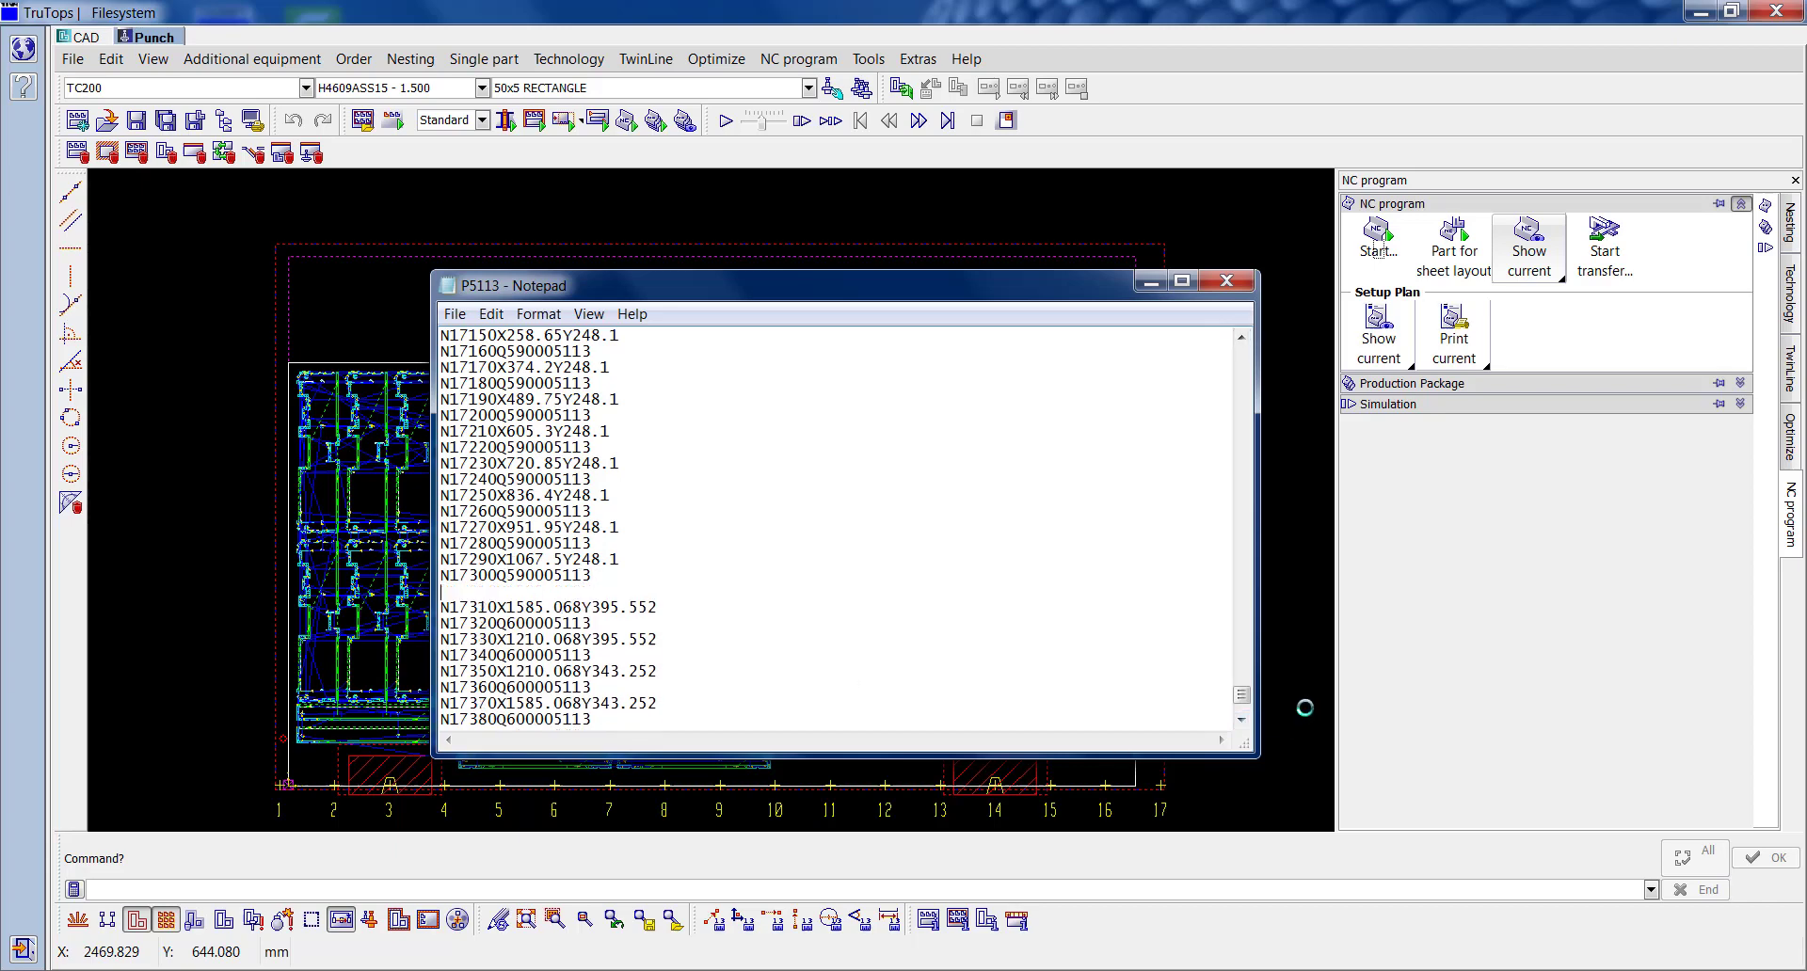
{"action": "type", "text": "N17305M69"}
{"action": "scroll", "coordinate": [812, 600], "scroll_direction": "up", "scroll_amount": 18}
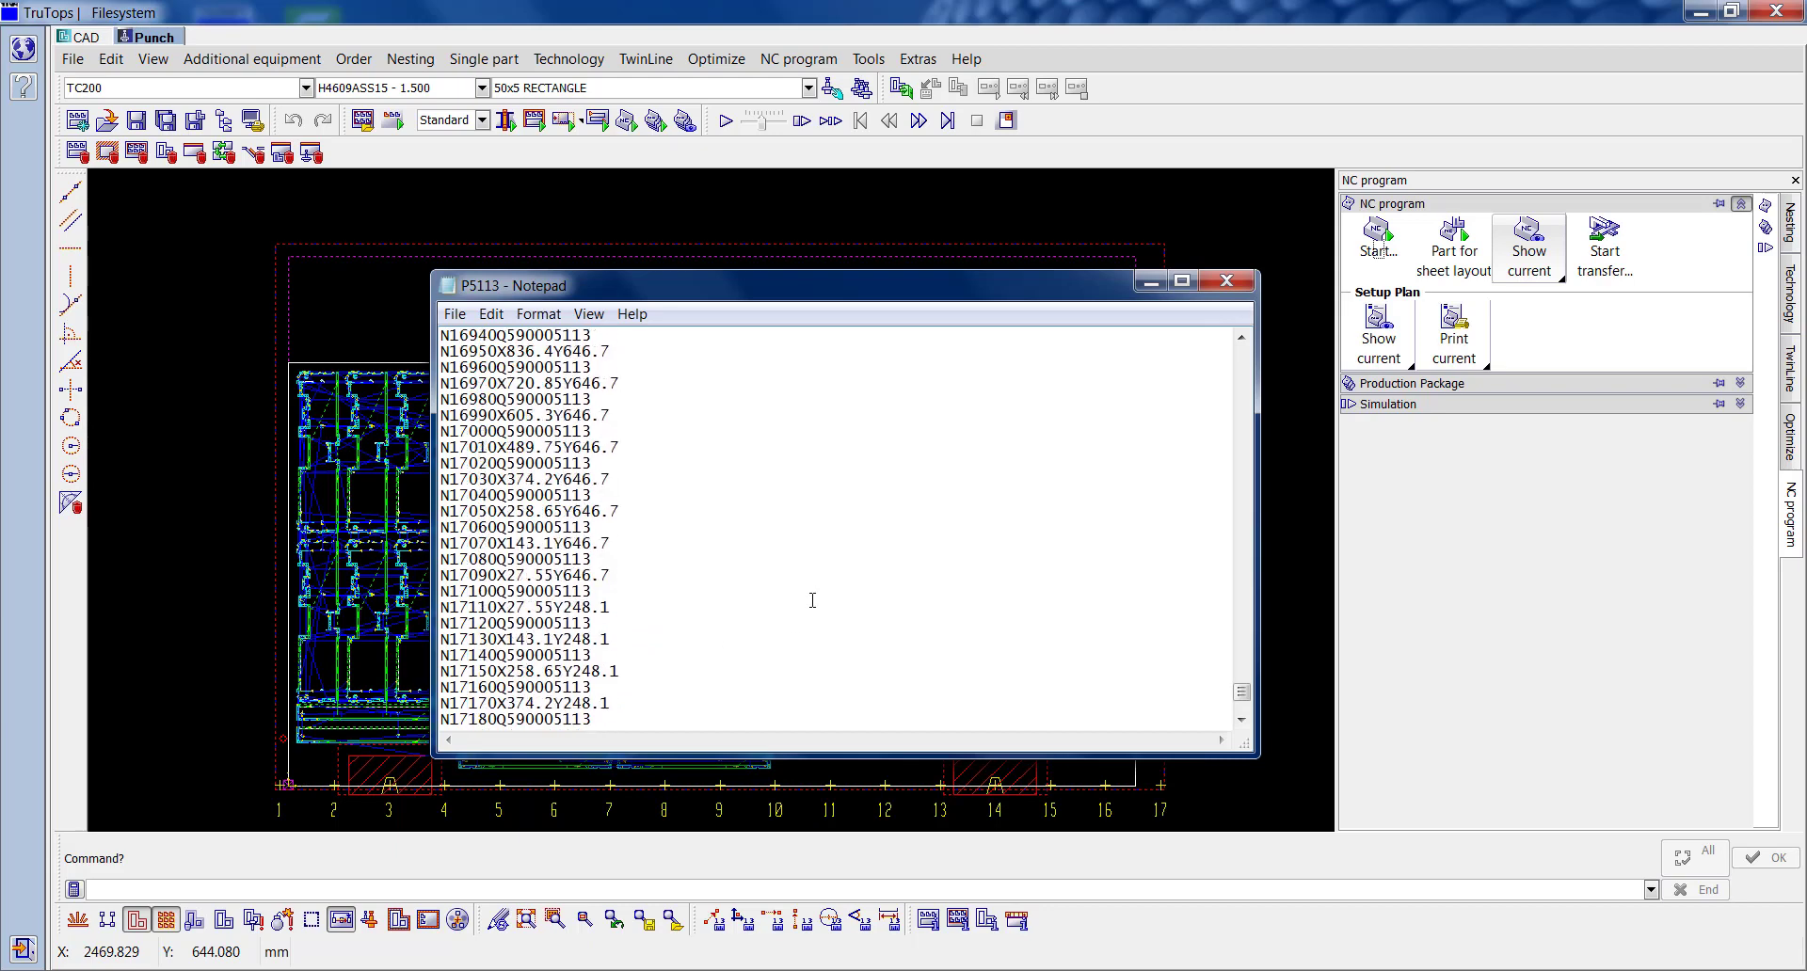
Step: Scroll back up to subroutine P590005113 and select its N170M69 line
{"action": "scroll", "coordinate": [774, 569], "scroll_direction": "up", "scroll_amount": 2}
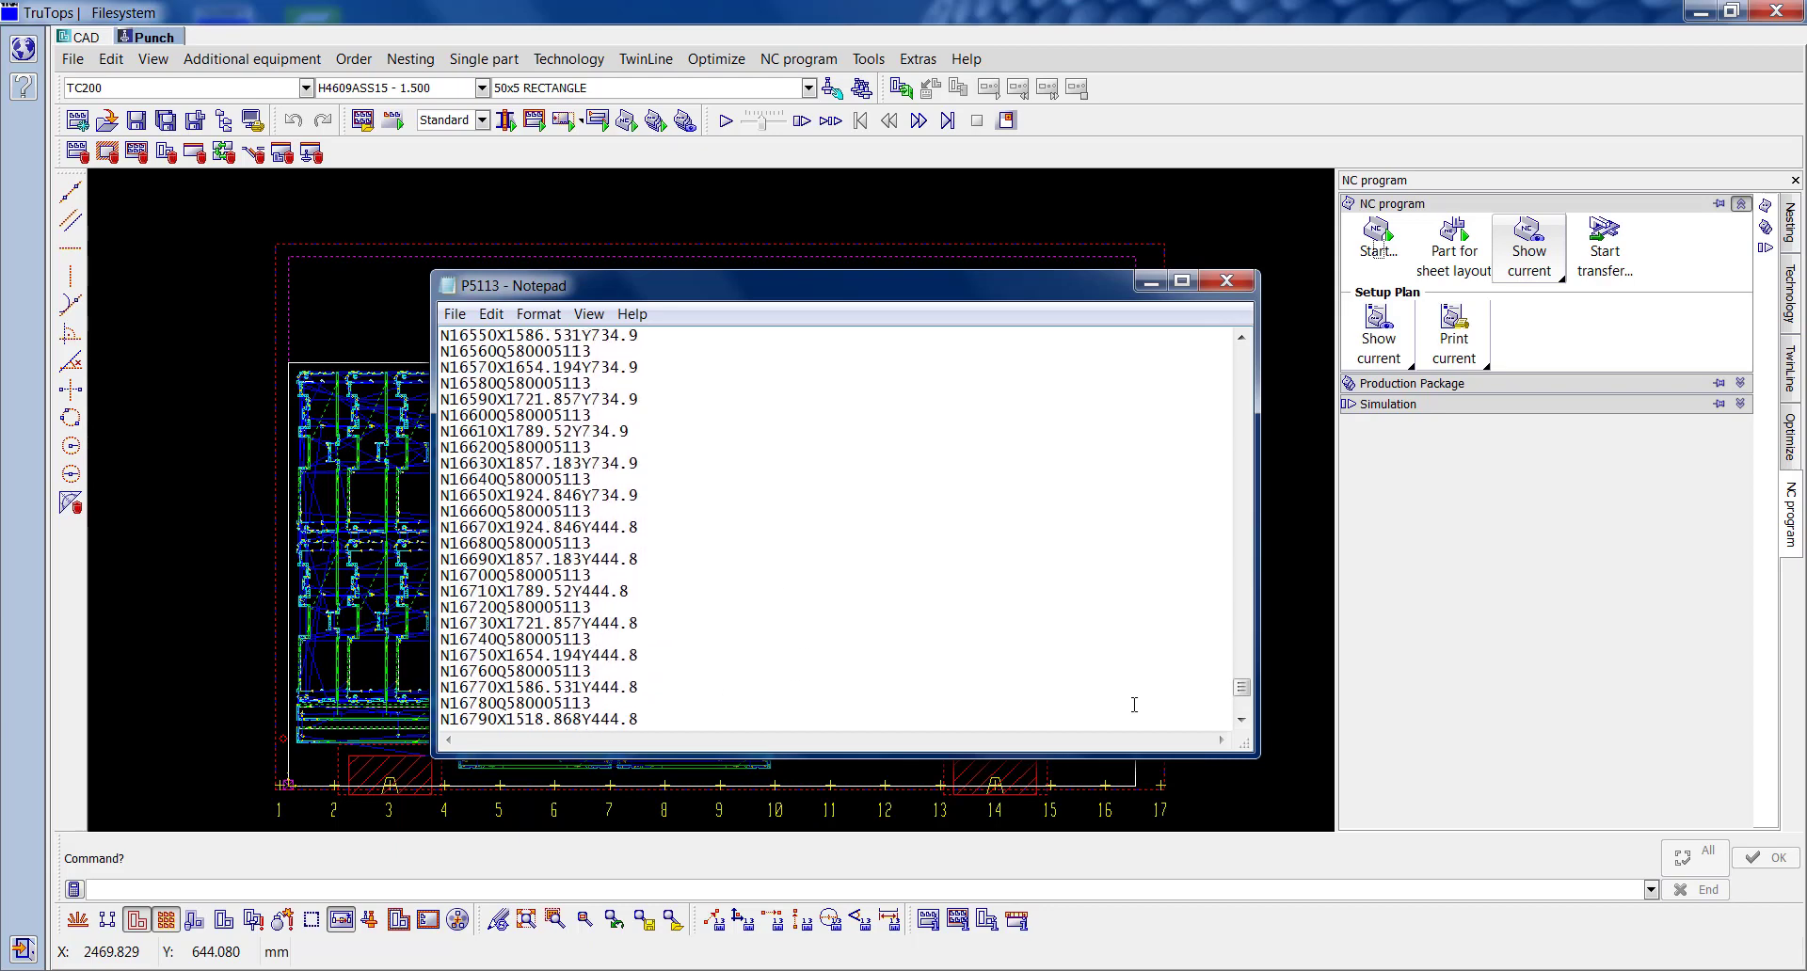
{"action": "left_click_drag", "start_coordinate": [1232, 685], "coordinate": [1231, 682]}
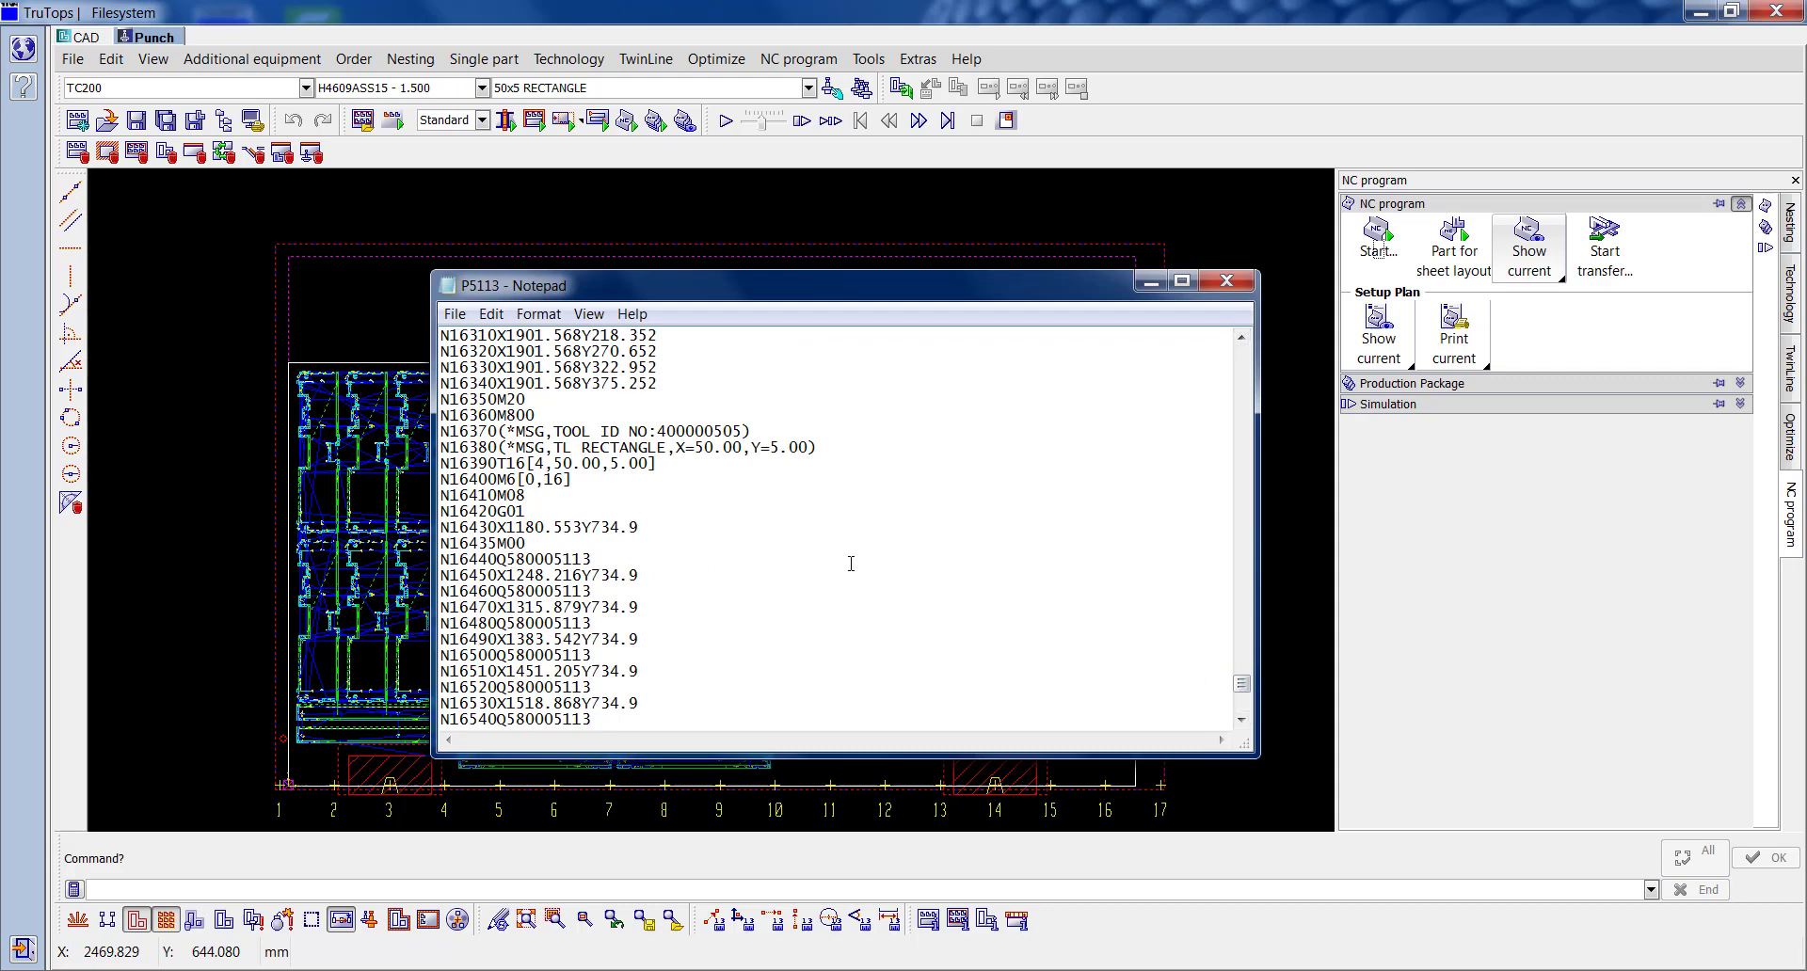
{"action": "scroll", "coordinate": [936, 579], "scroll_direction": "down", "scroll_amount": 8}
{"action": "left_click_drag", "start_coordinate": [1243, 687], "coordinate": [1243, 694]}
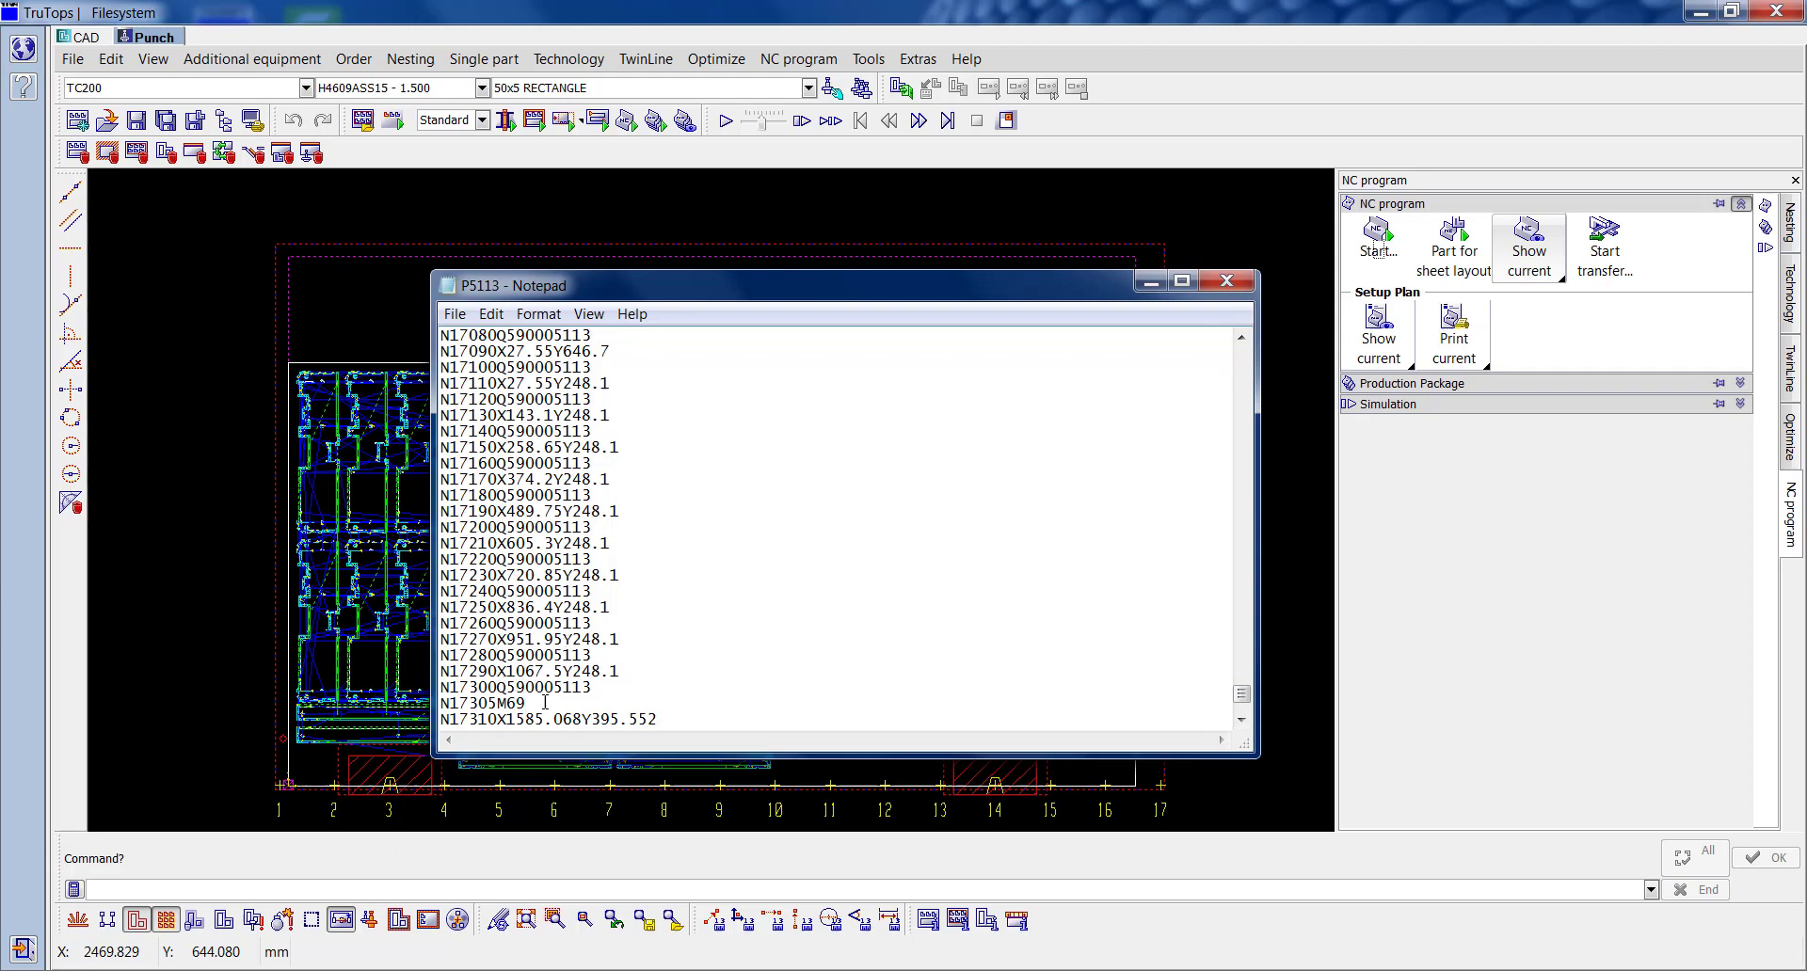
{"action": "left_click_drag", "start_coordinate": [1247, 702], "coordinate": [1249, 467]}
{"action": "scroll", "coordinate": [1051, 548], "scroll_direction": "up", "scroll_amount": 10}
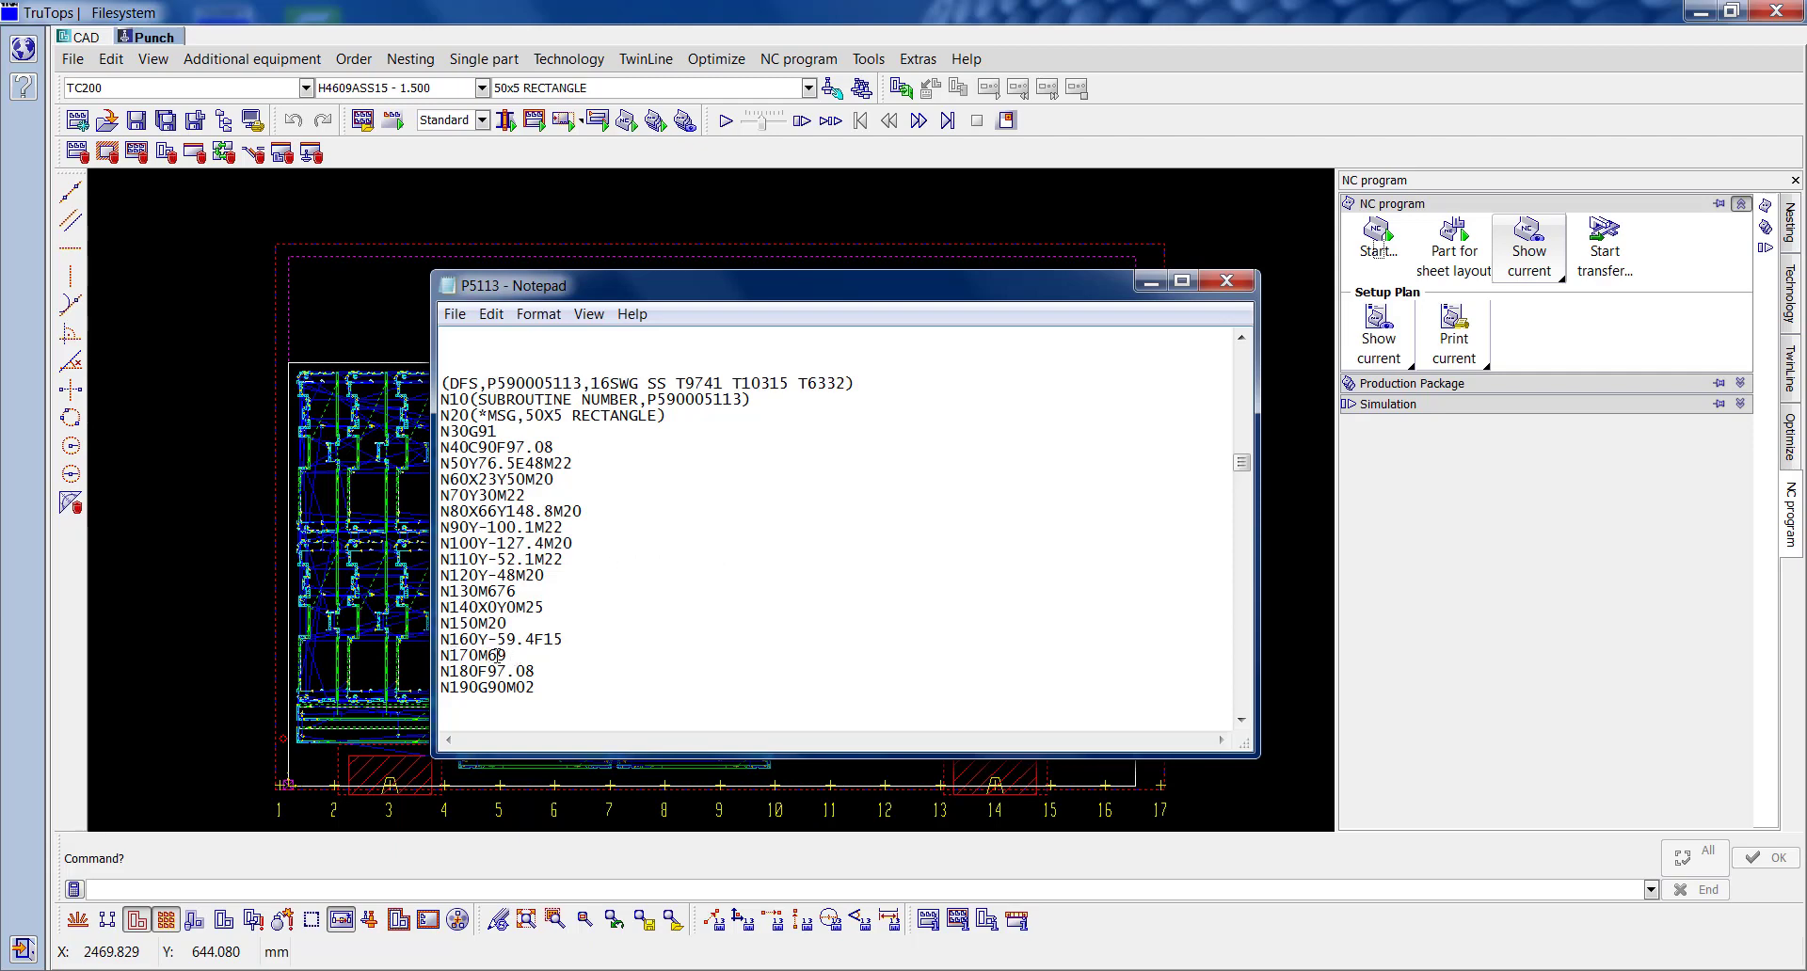
{"action": "left_click_drag", "start_coordinate": [511, 656], "coordinate": [441, 656]}
Step: Delete N170M69 and add blocks N145M58 and N146M59 after N140X0Y0M25
{"action": "mouse_move", "coordinate": [559, 969]}
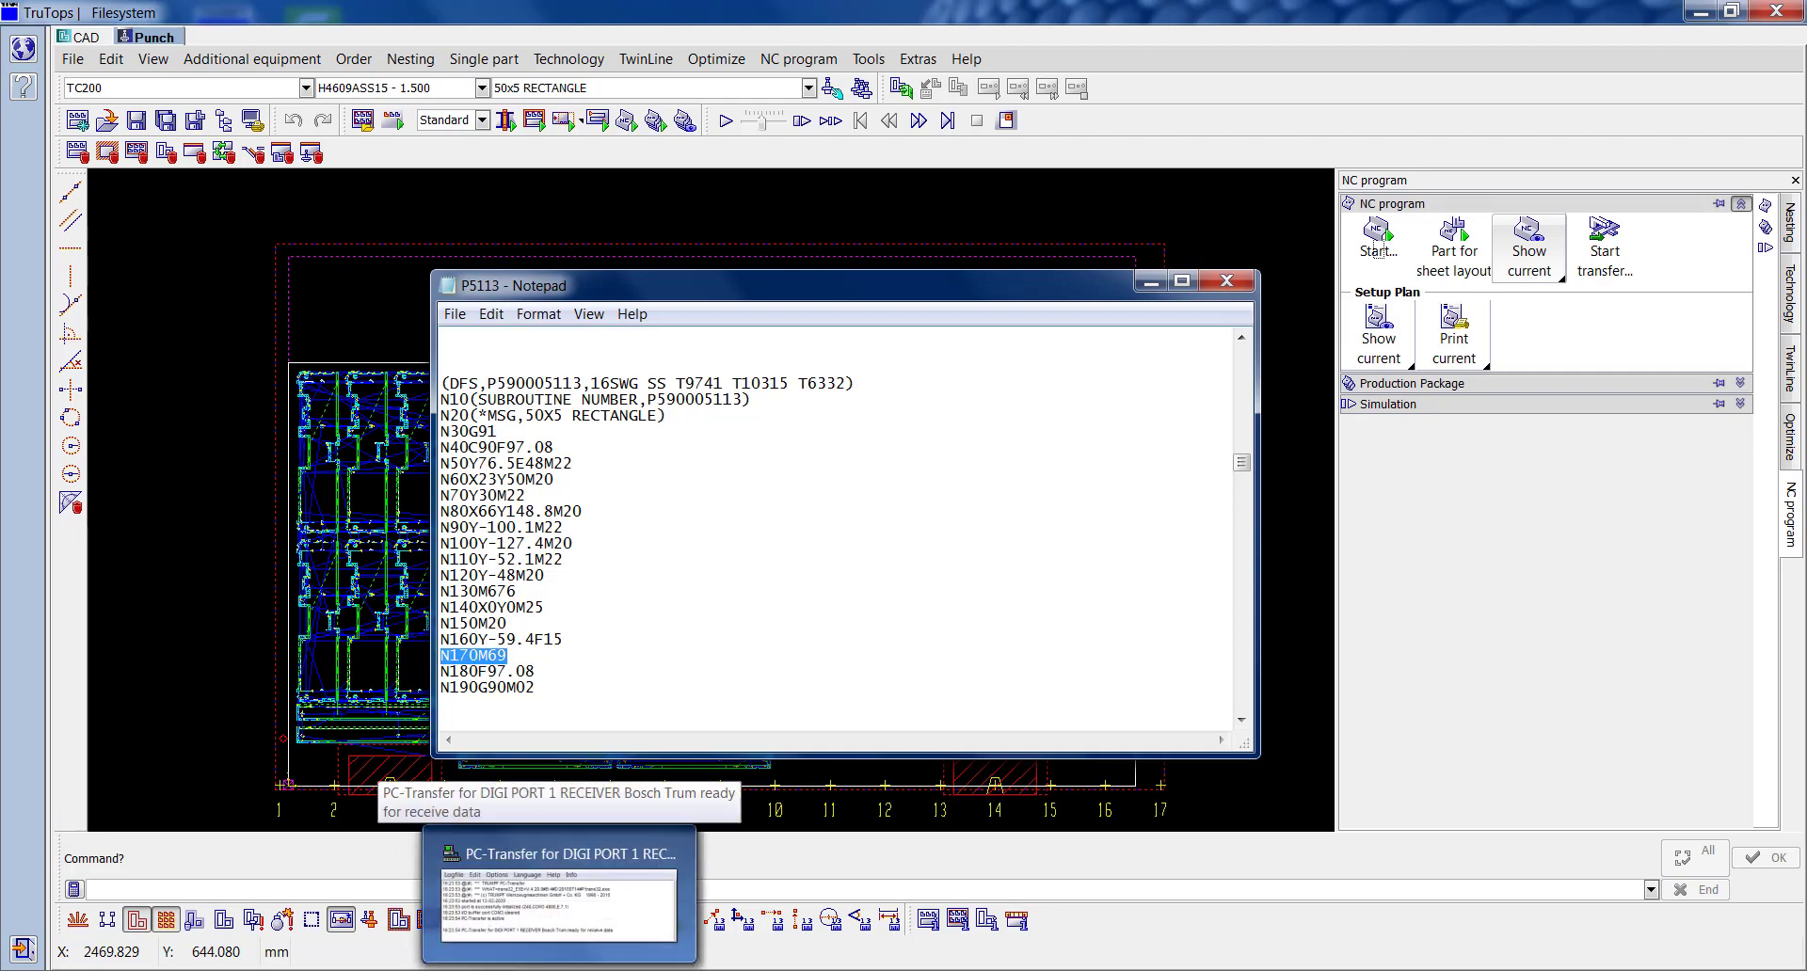
{"action": "key", "text": "BackSpace"}
{"action": "key", "text": "BackSpace"}
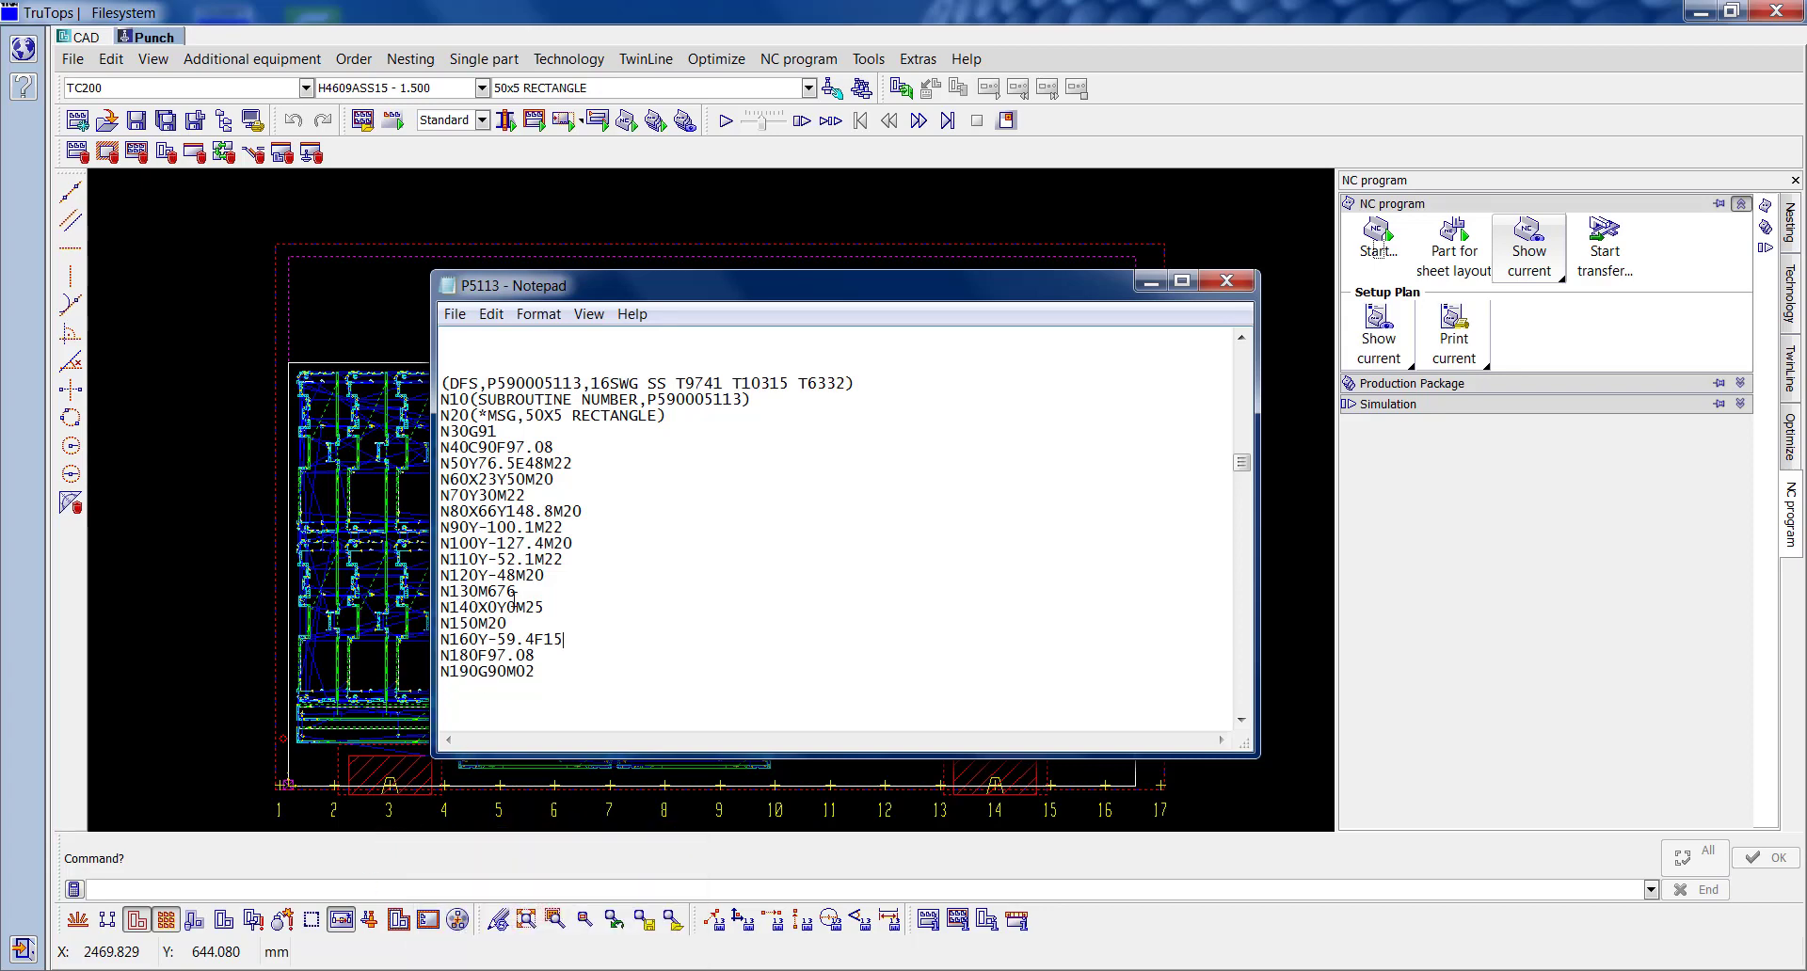
{"action": "left_click", "coordinate": [572, 614]}
{"action": "key", "text": "Return"}
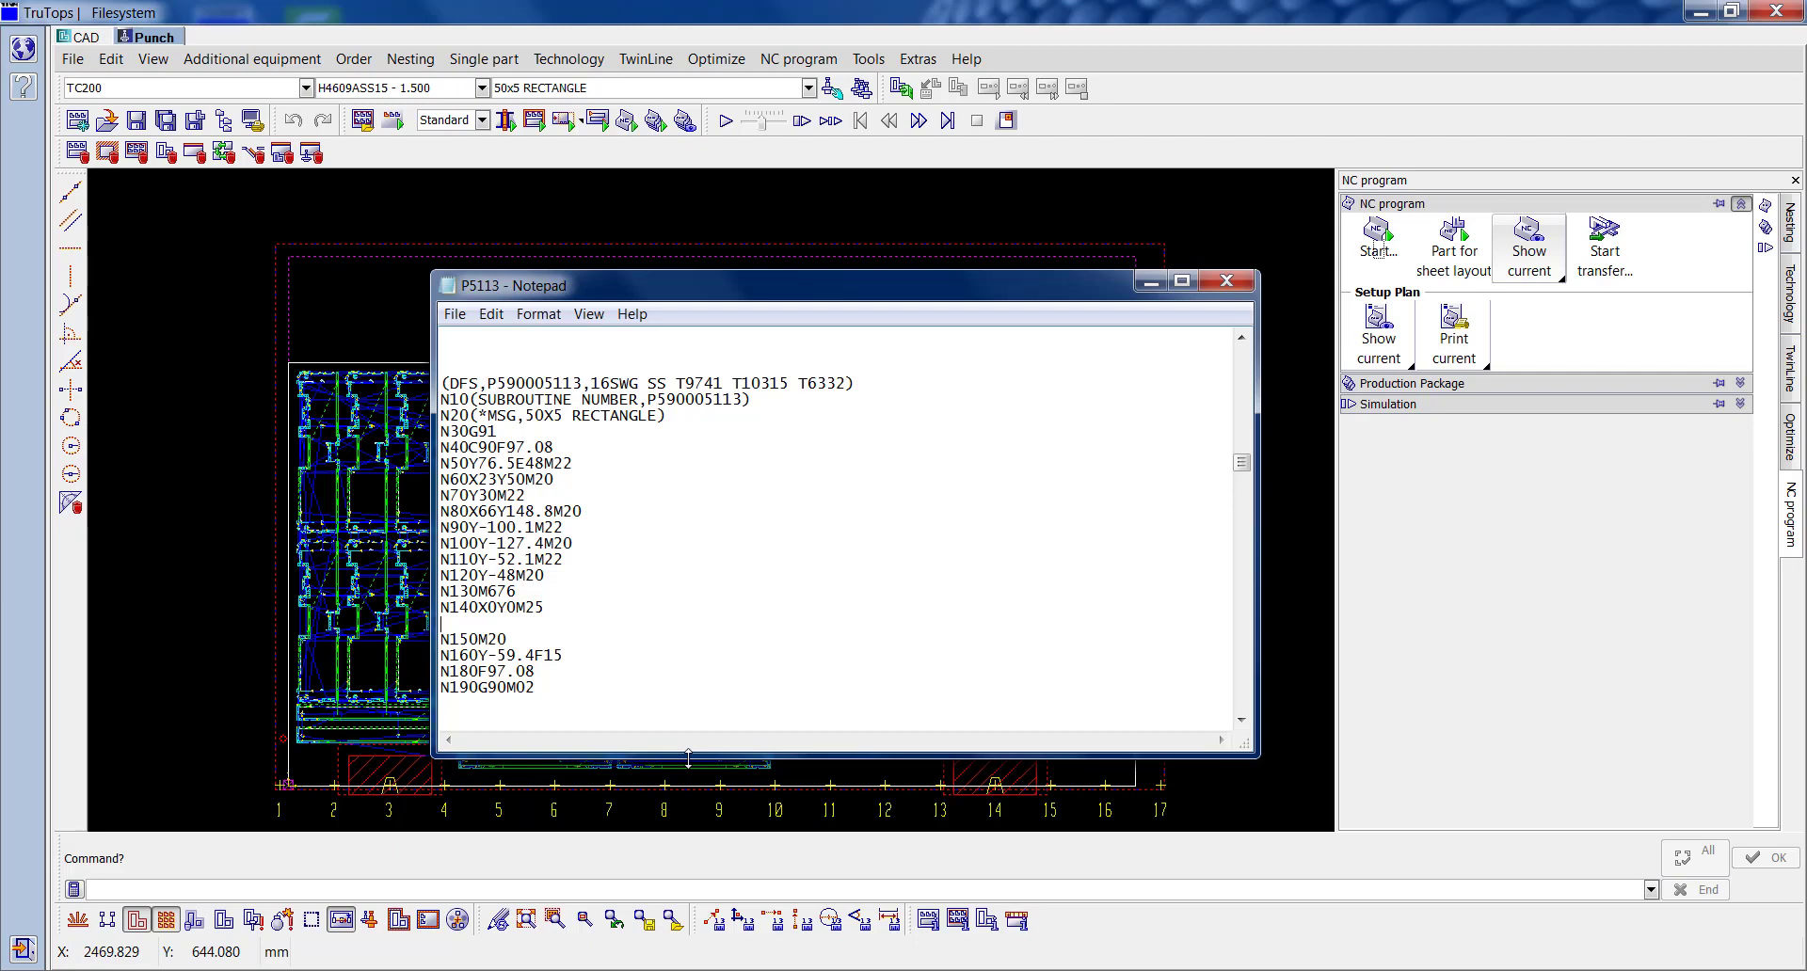
{"action": "type", "text": "N145M58"}
{"action": "key", "text": "Return"}
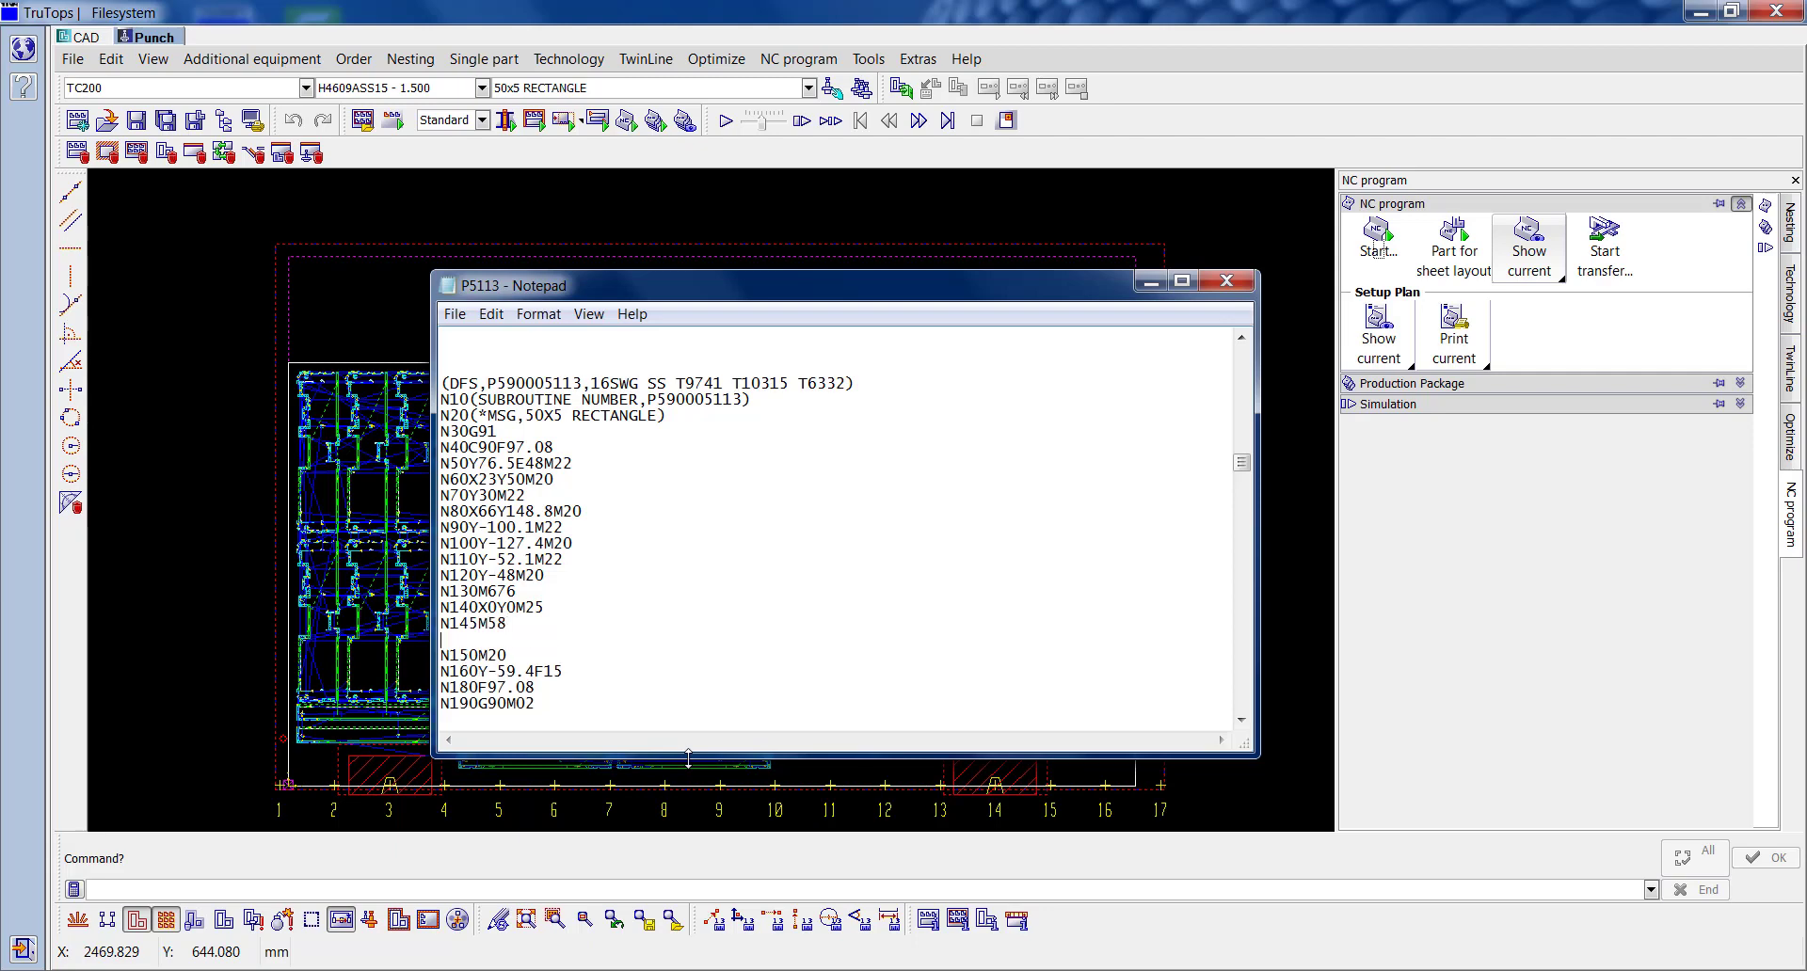
{"action": "type", "text": "N146M59"}
Step: In P580005113, delete N130M69 and add N105M58 and N106M59 after N100X0Y0C0M25
{"action": "scroll", "coordinate": [759, 680], "scroll_direction": "up", "scroll_amount": 7}
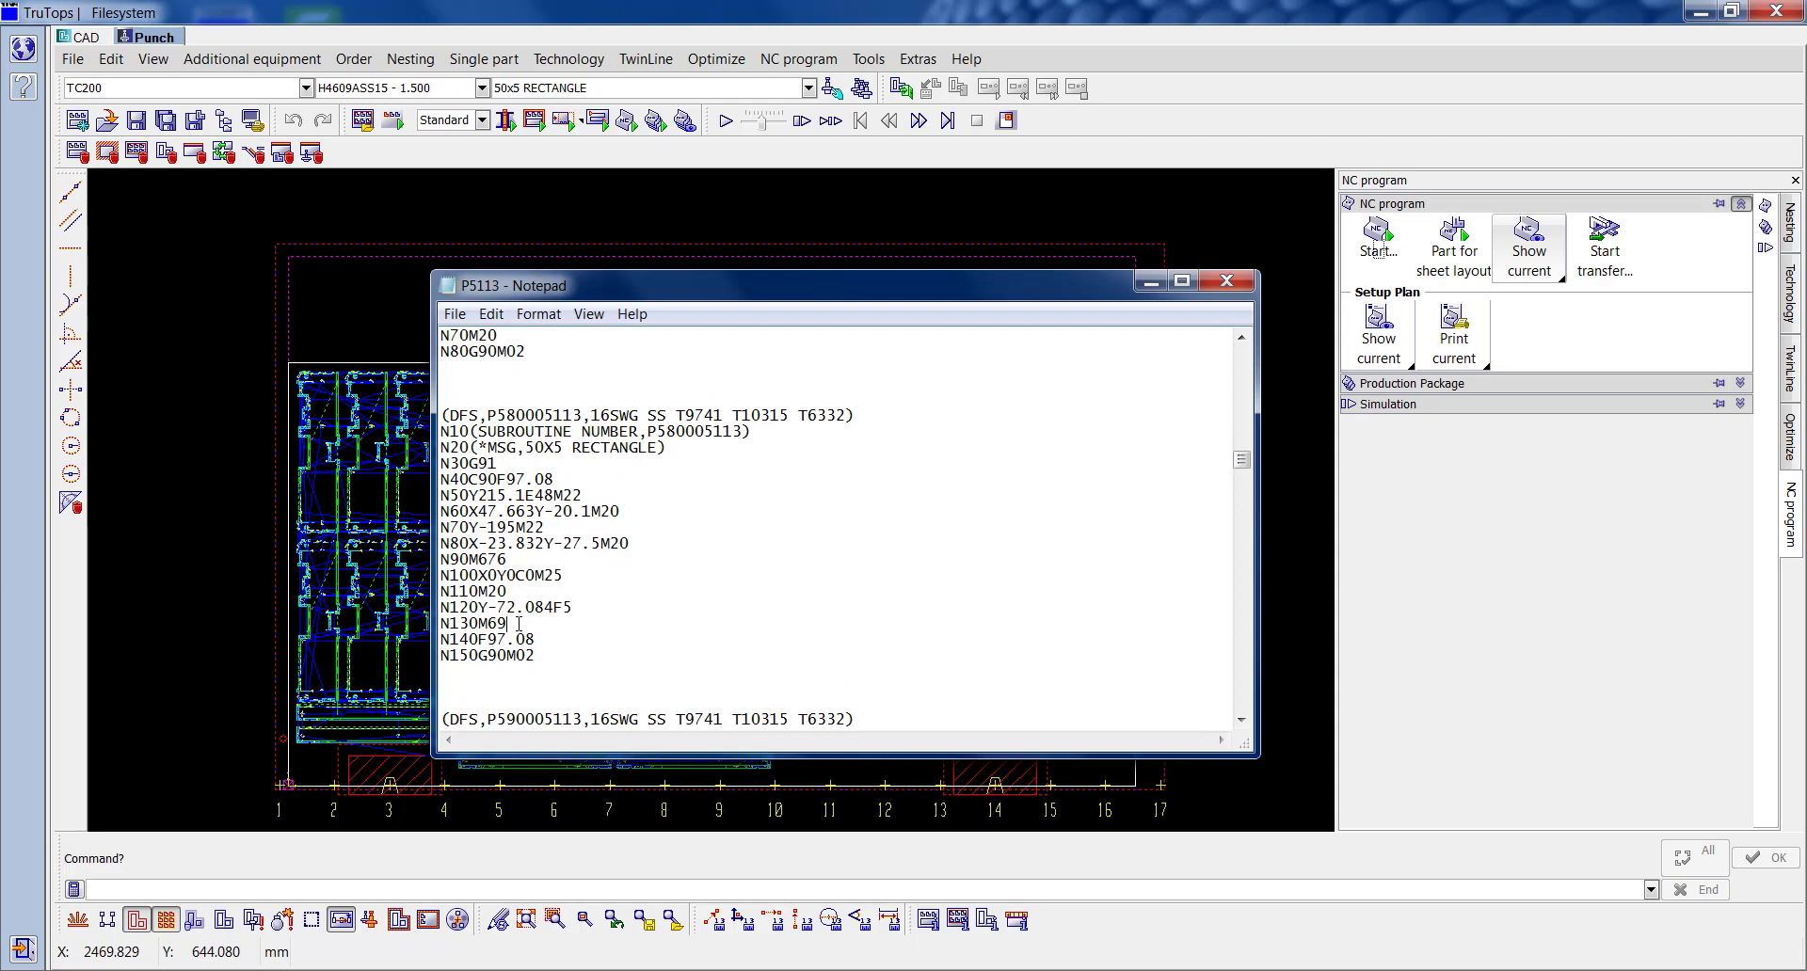
{"action": "left_click_drag", "start_coordinate": [518, 623], "coordinate": [439, 623]}
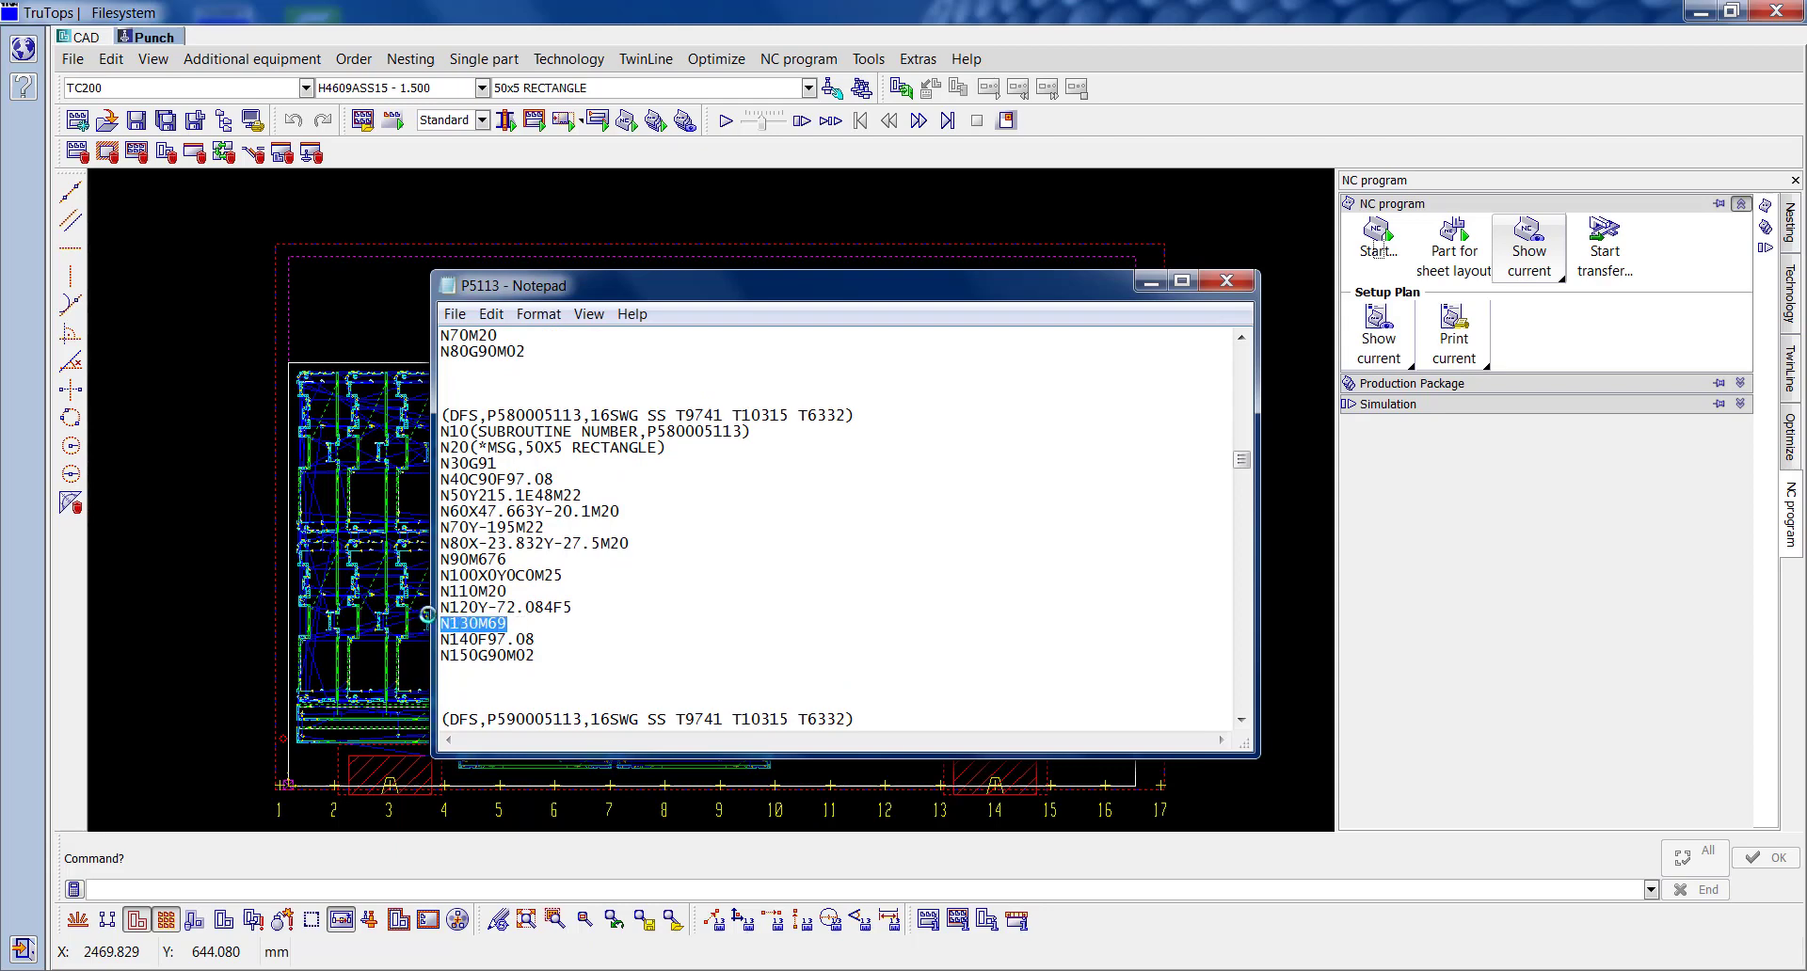
{"action": "key", "text": "Delete"}
{"action": "key", "text": "Delete"}
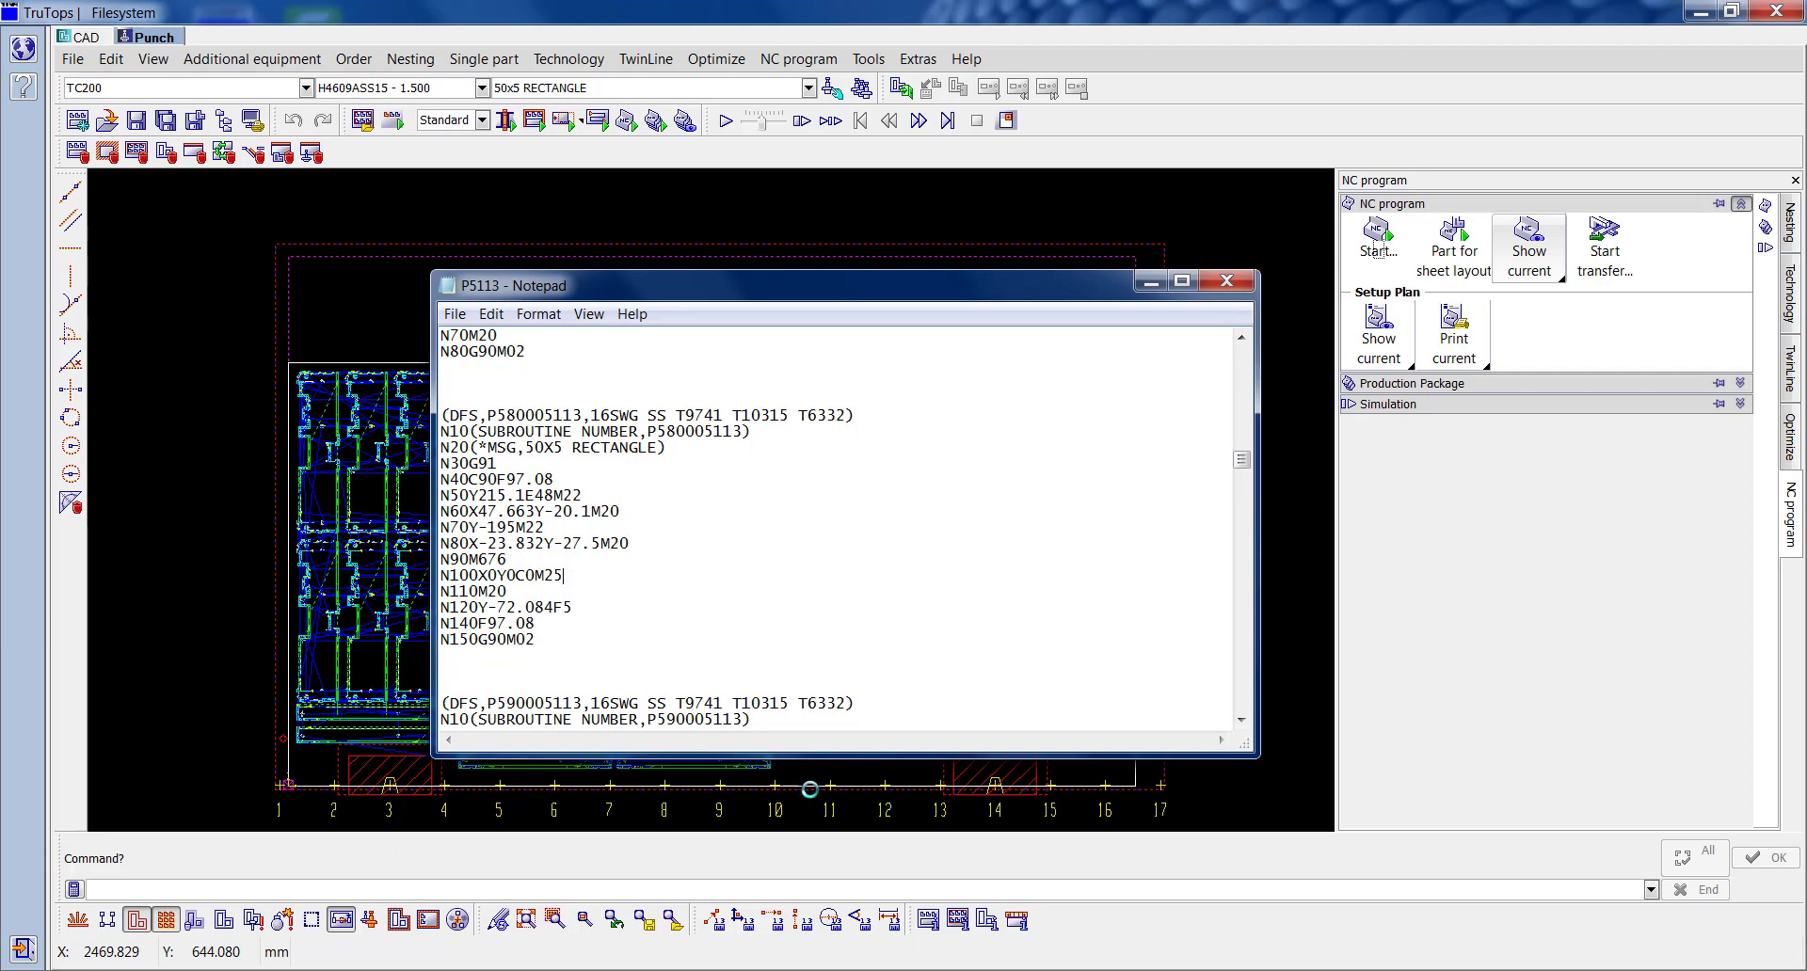
{"action": "key", "text": "Return"}
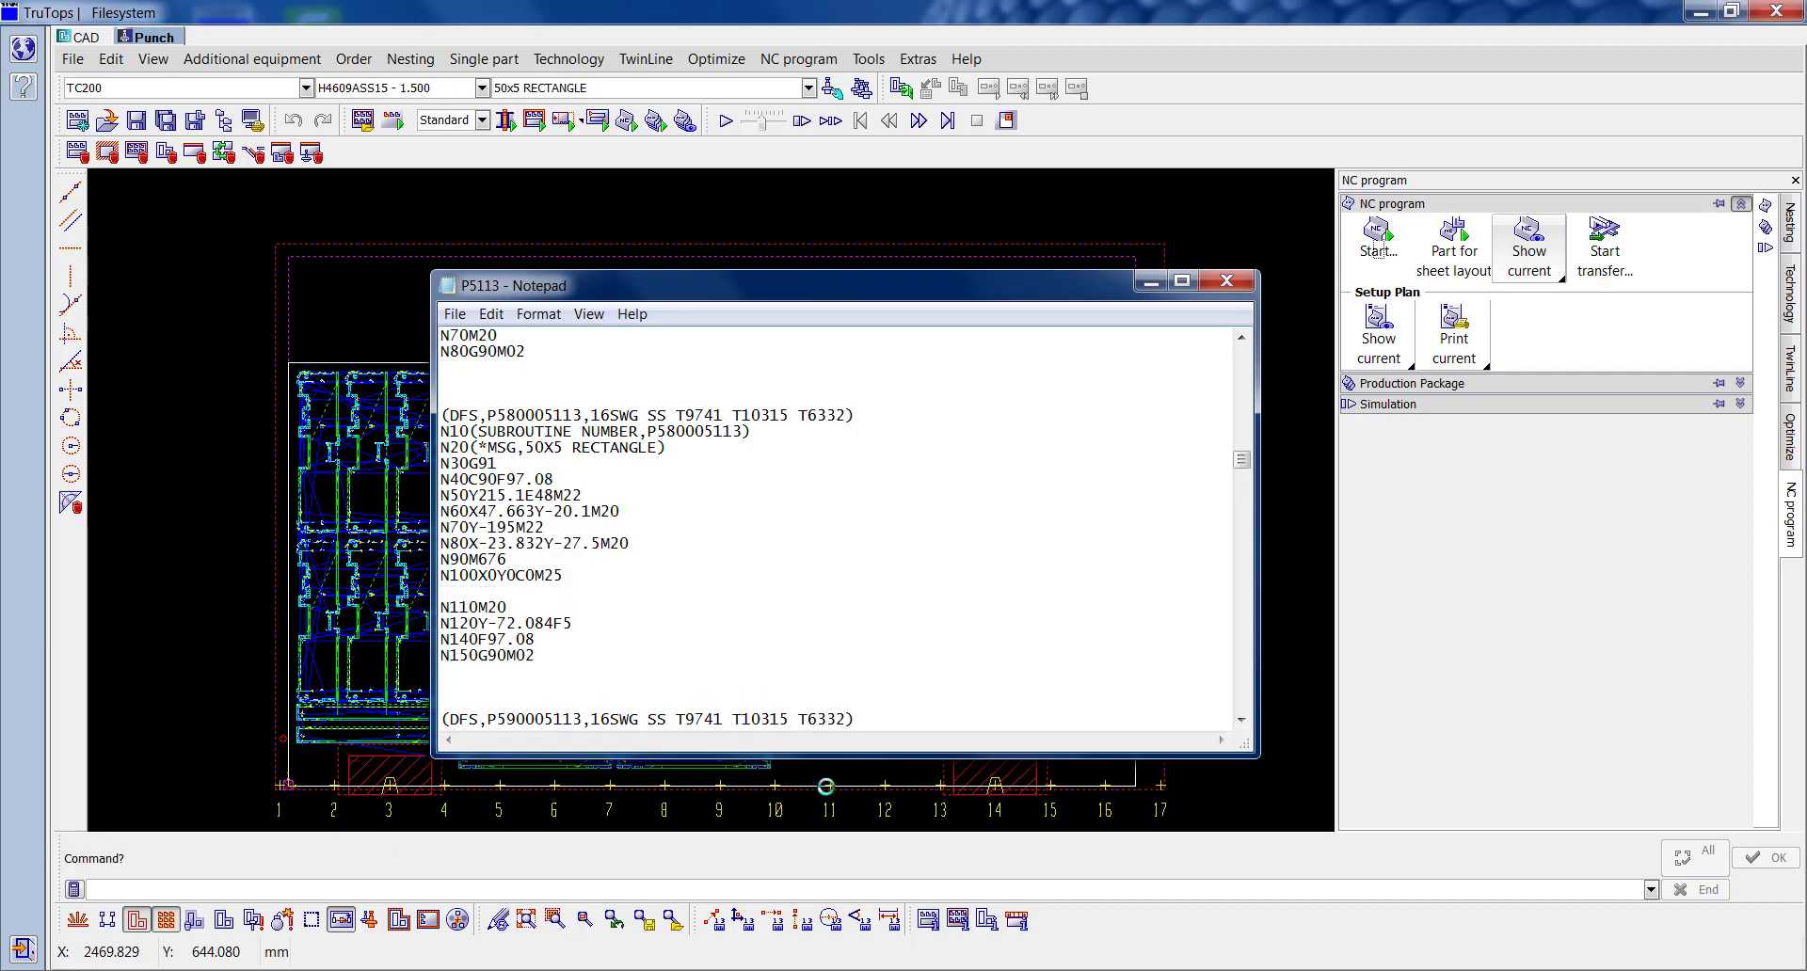
{"action": "type", "text": "N105M58"}
{"action": "key", "text": "Return"}
{"action": "type", "text": "N"}
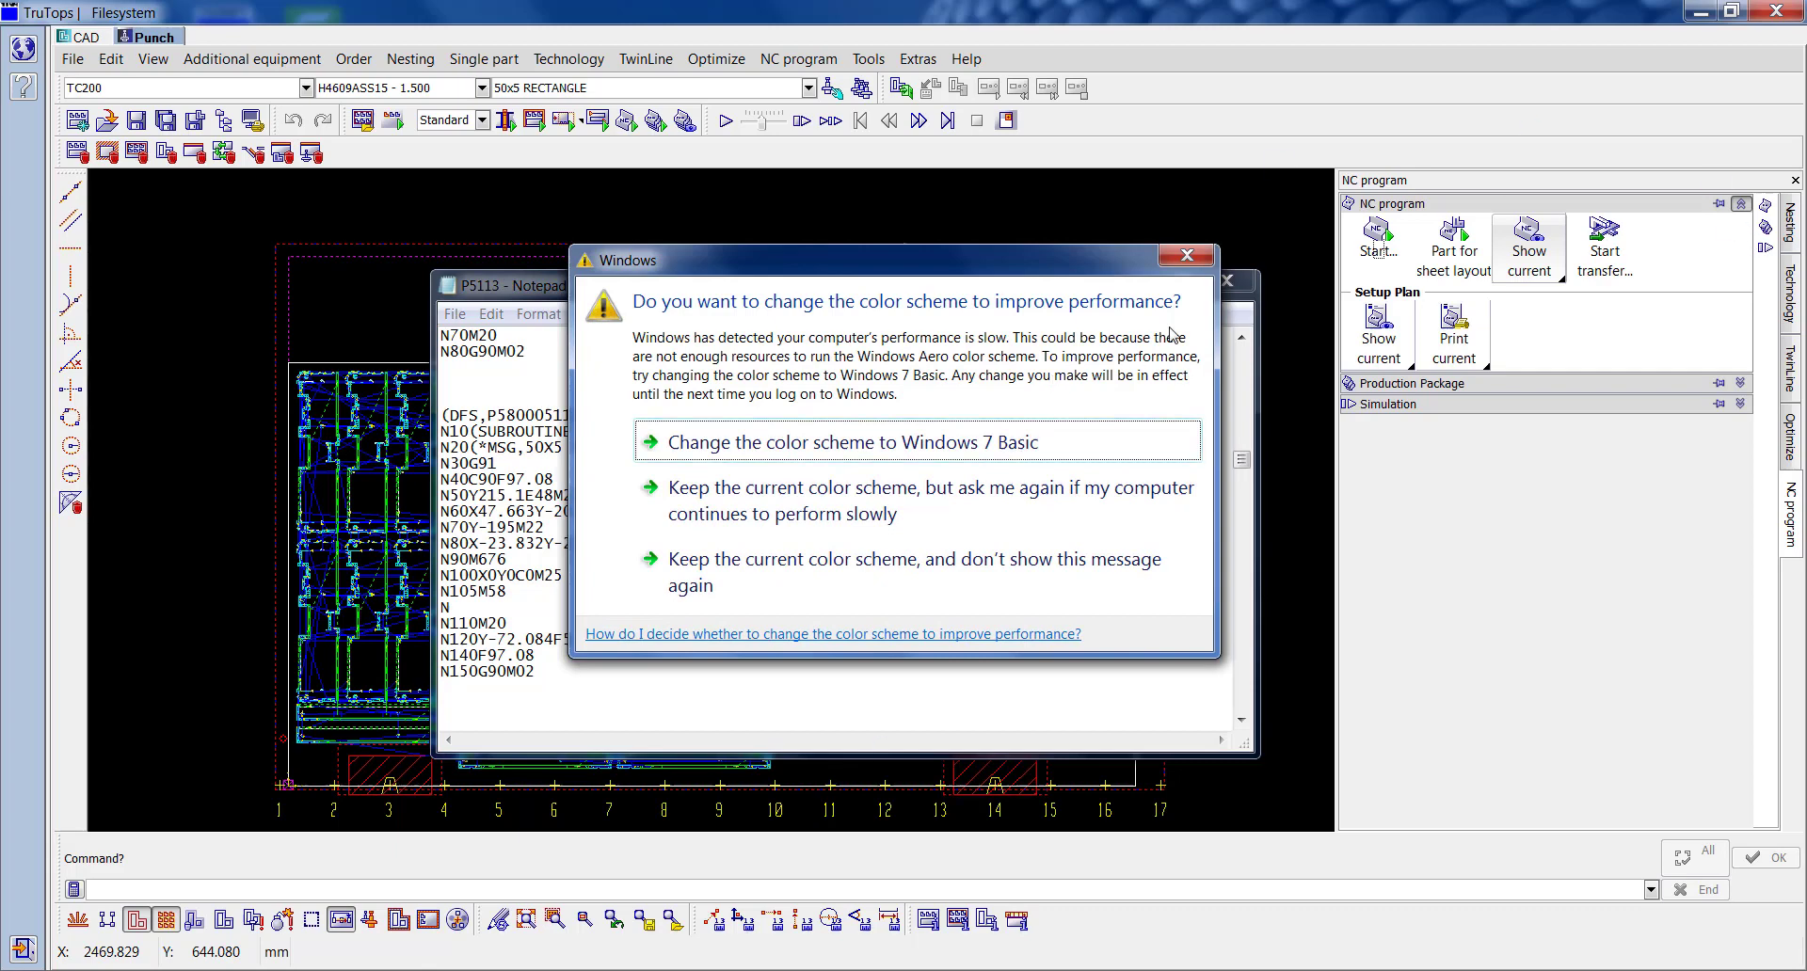
{"action": "left_click", "coordinate": [1187, 255]}
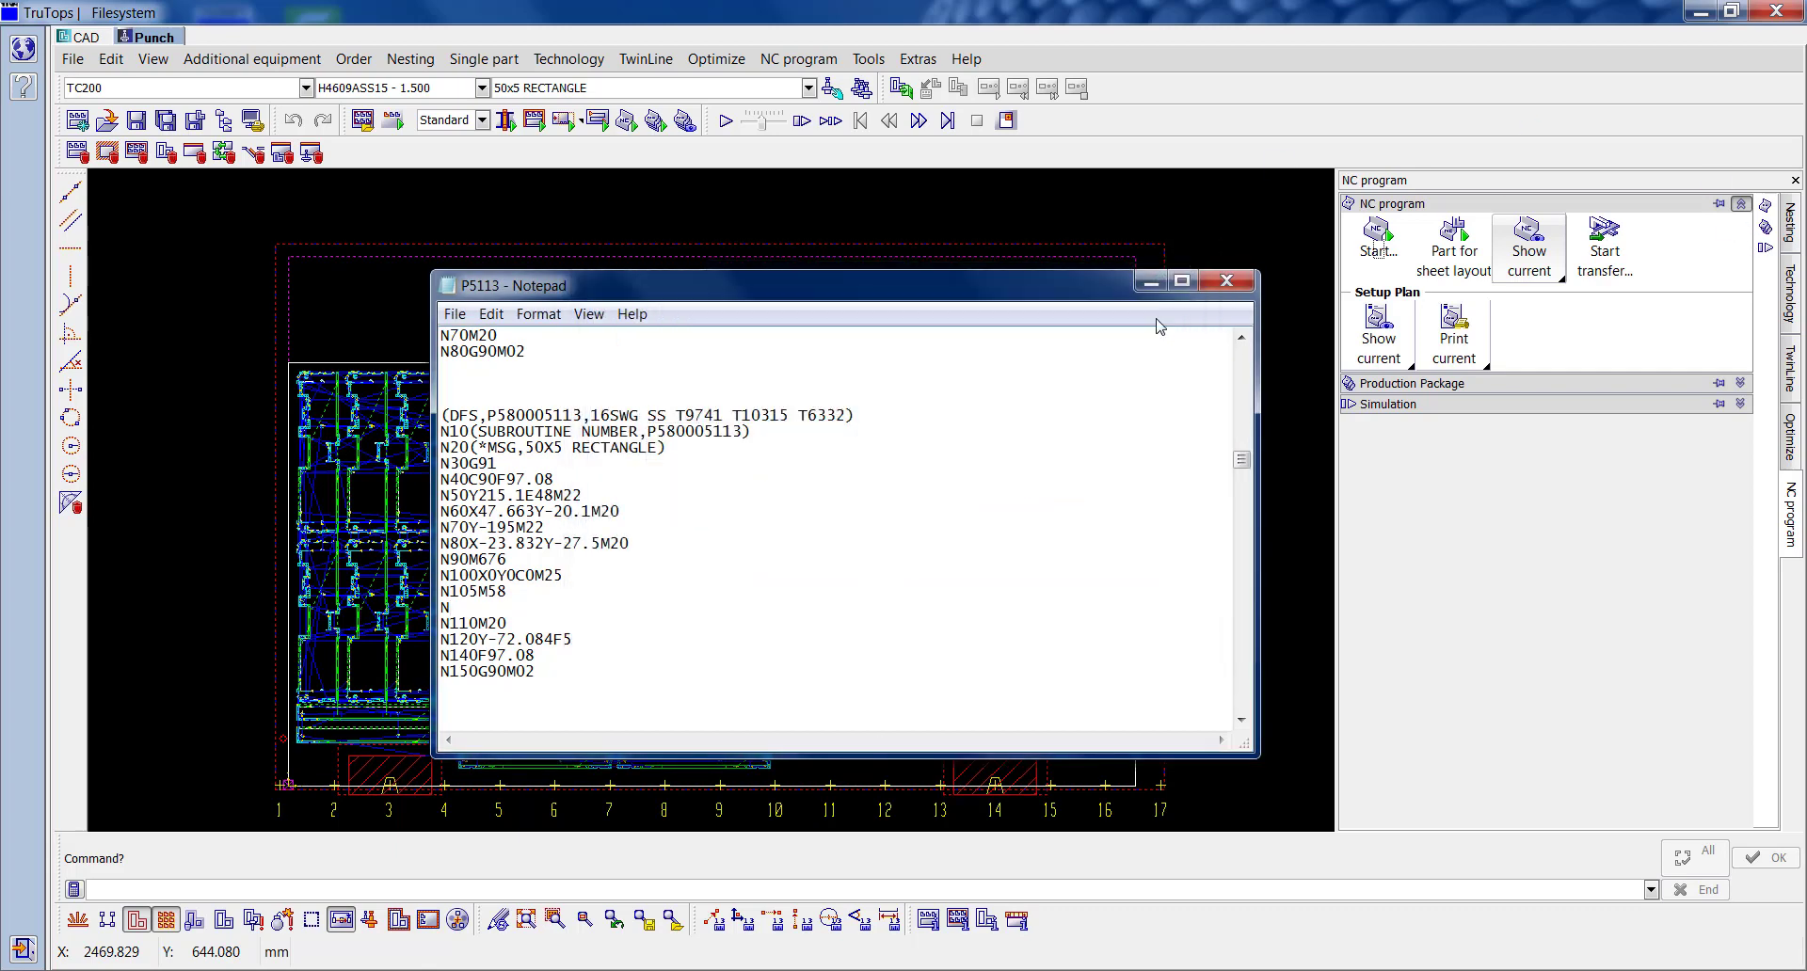
{"action": "type", "text": "106M59"}
Step: Close Notepad, saving the changes to the P5113 NC program
{"action": "left_click", "coordinate": [1226, 280]}
{"action": "left_click", "coordinate": [871, 510]}
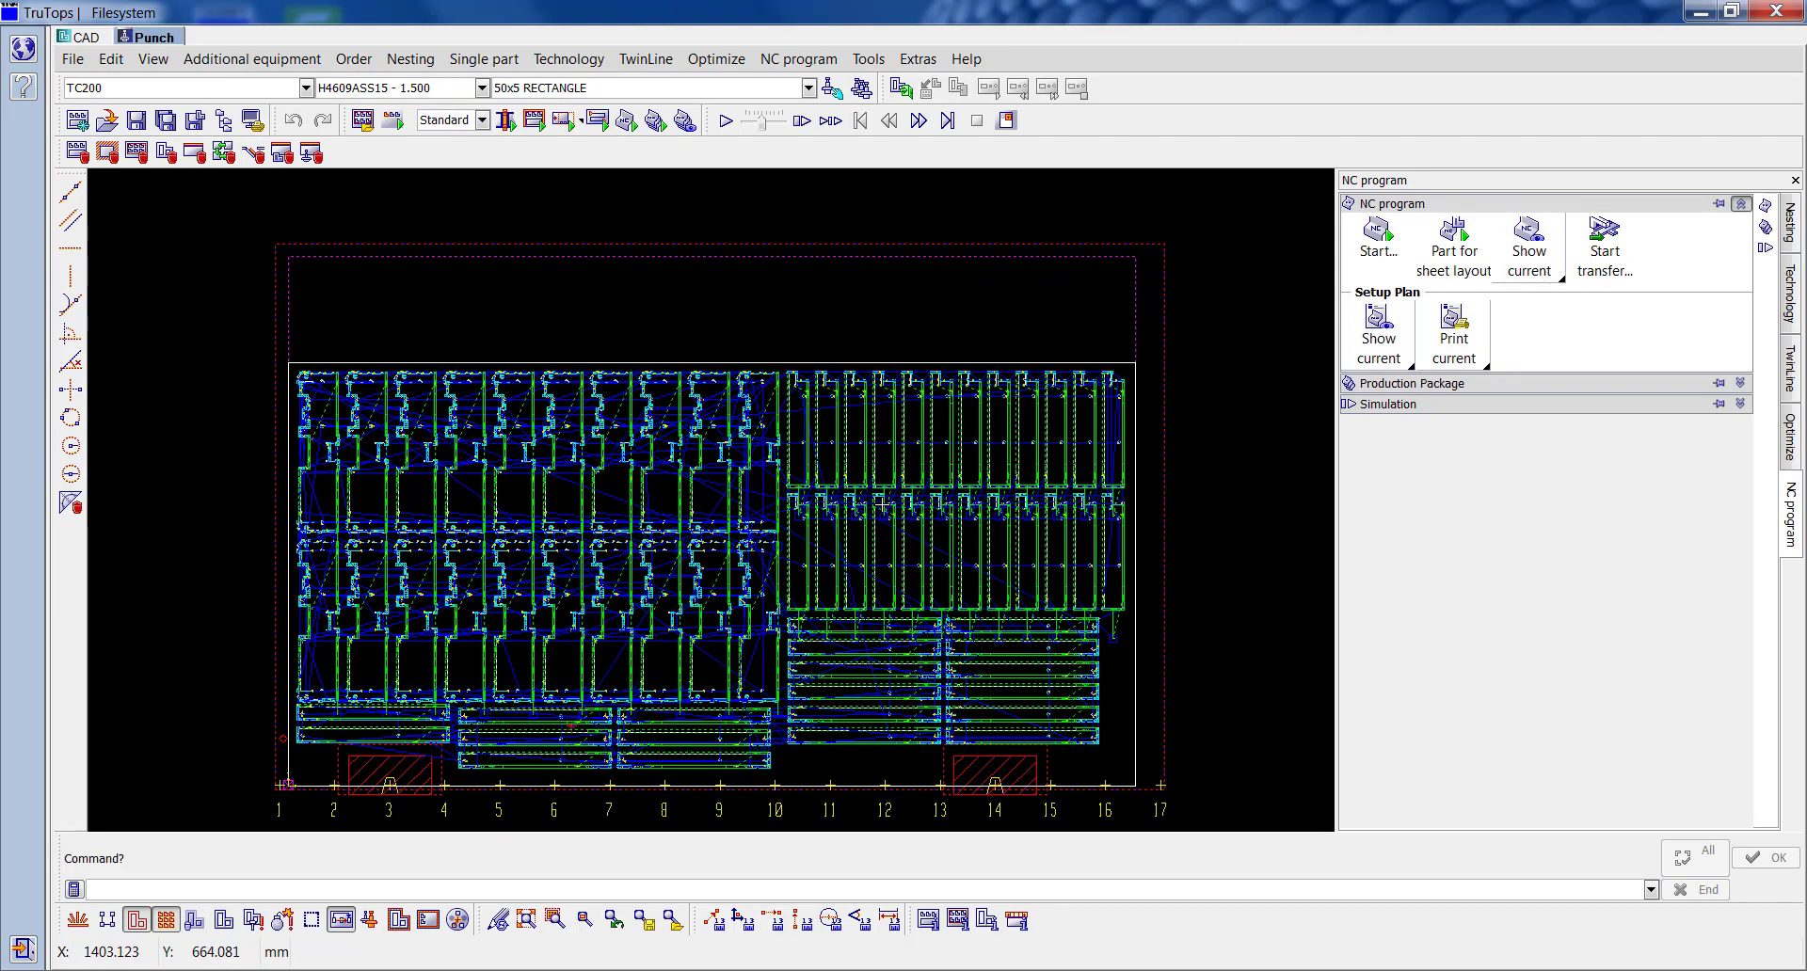